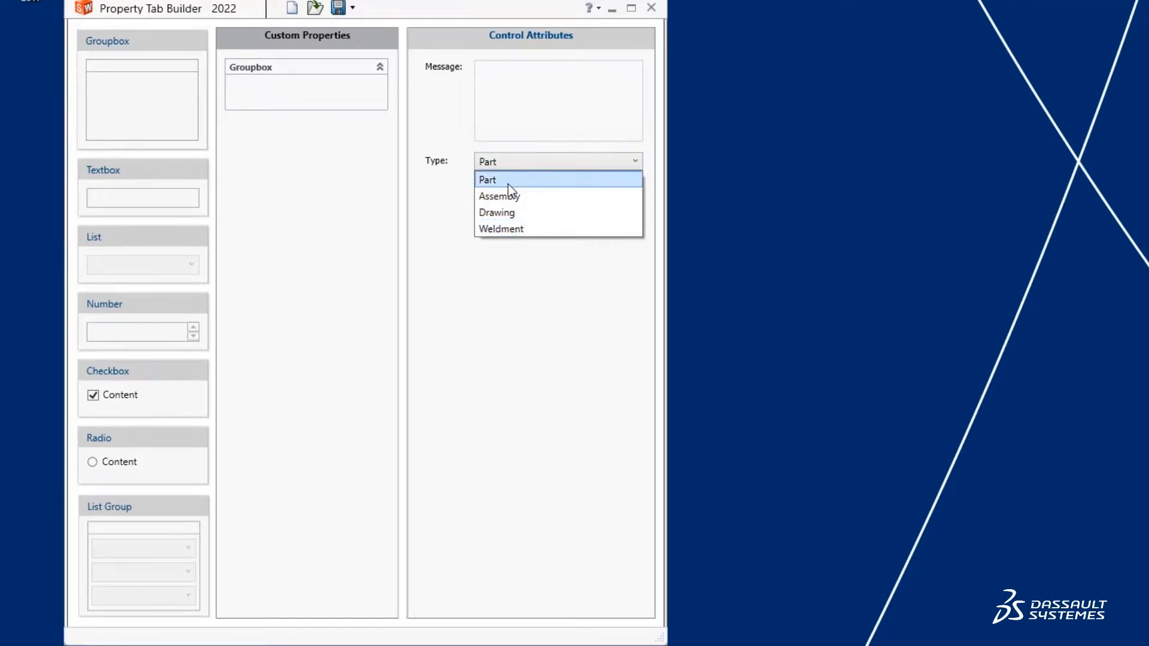
Step: Set the property template type to Part and caption the existing groupbox Model Information
click(508, 184)
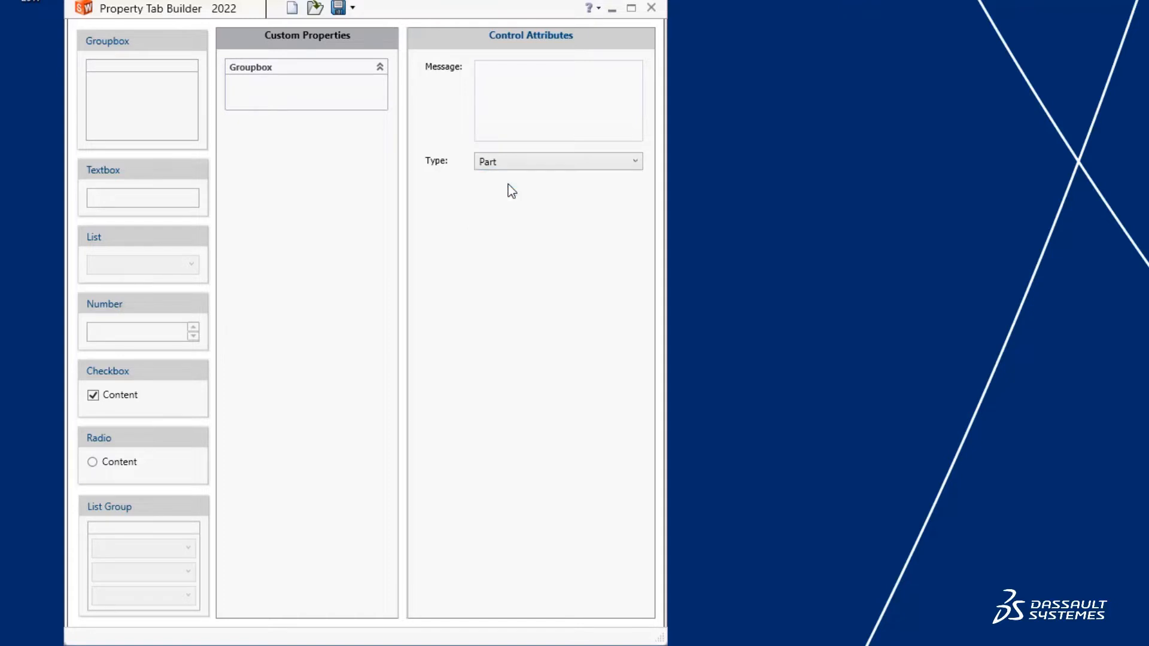
click(249, 73)
drag(516, 89, 408, 82)
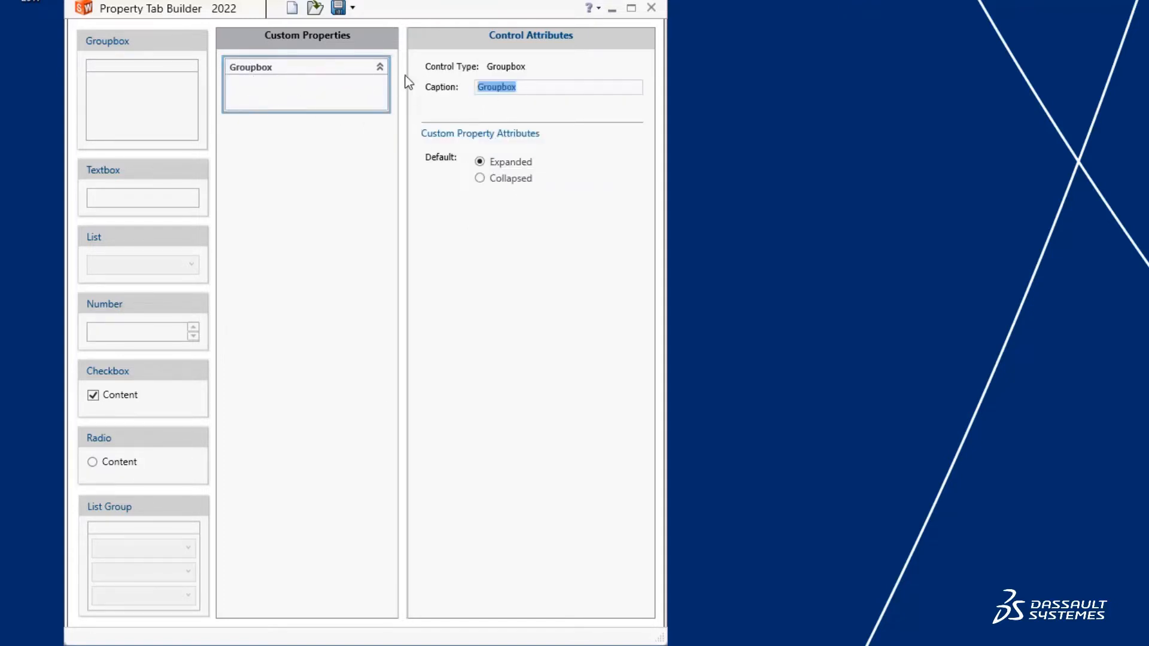
text(MOdel)
key(ctrl+z)
key(BackSpace)
text(Model Information)
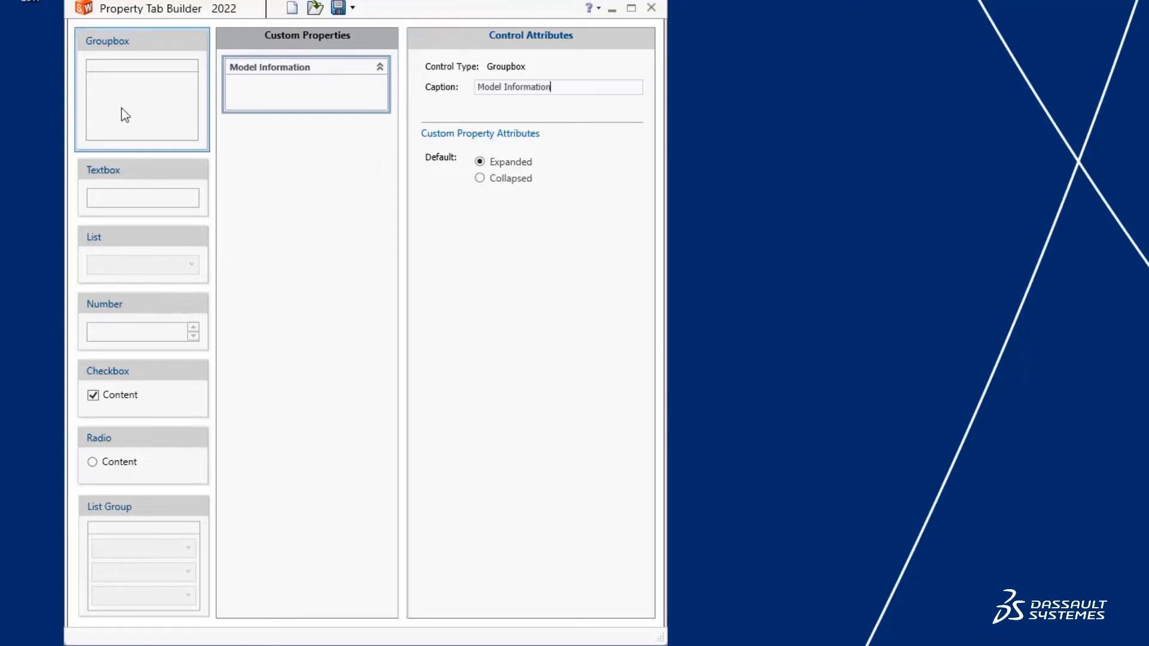
Step: Add a second groupbox captioned "Created by" and place it below the Model Information group
drag(141, 99, 300, 82)
drag(527, 88, 419, 77)
text(Created by)
drag(269, 67, 273, 196)
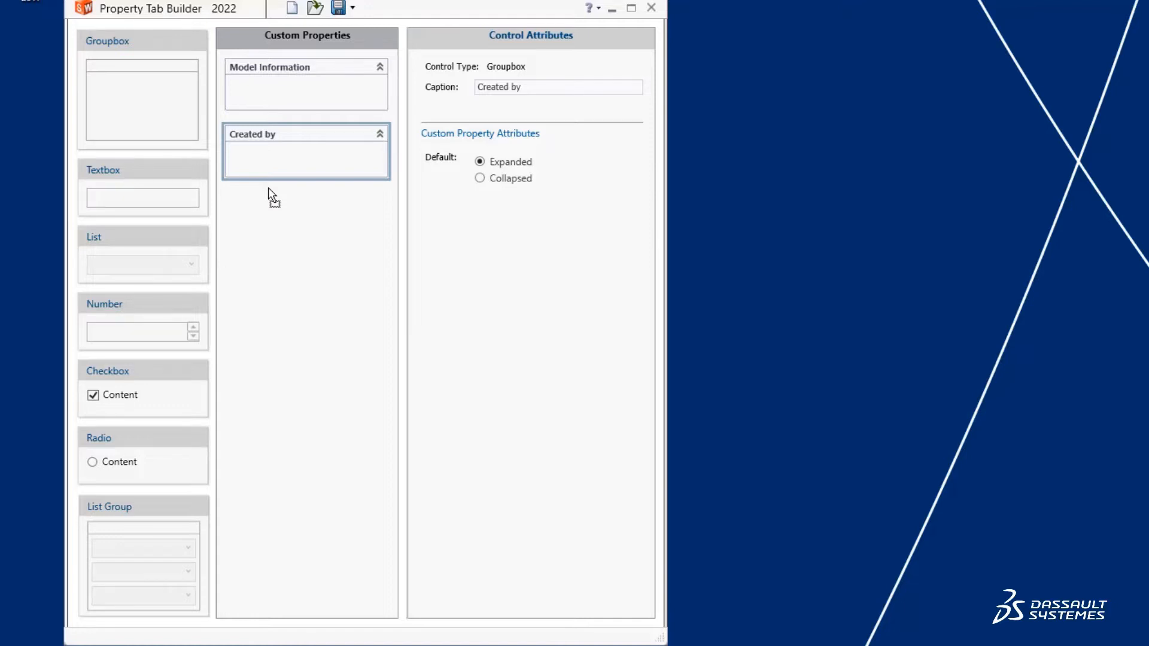
Step: Add a textbox captioned Description to the Model Information group and switch its Configurations setting from the default
drag(153, 166, 289, 102)
drag(559, 91, 464, 78)
text(Description)
key(Tab)
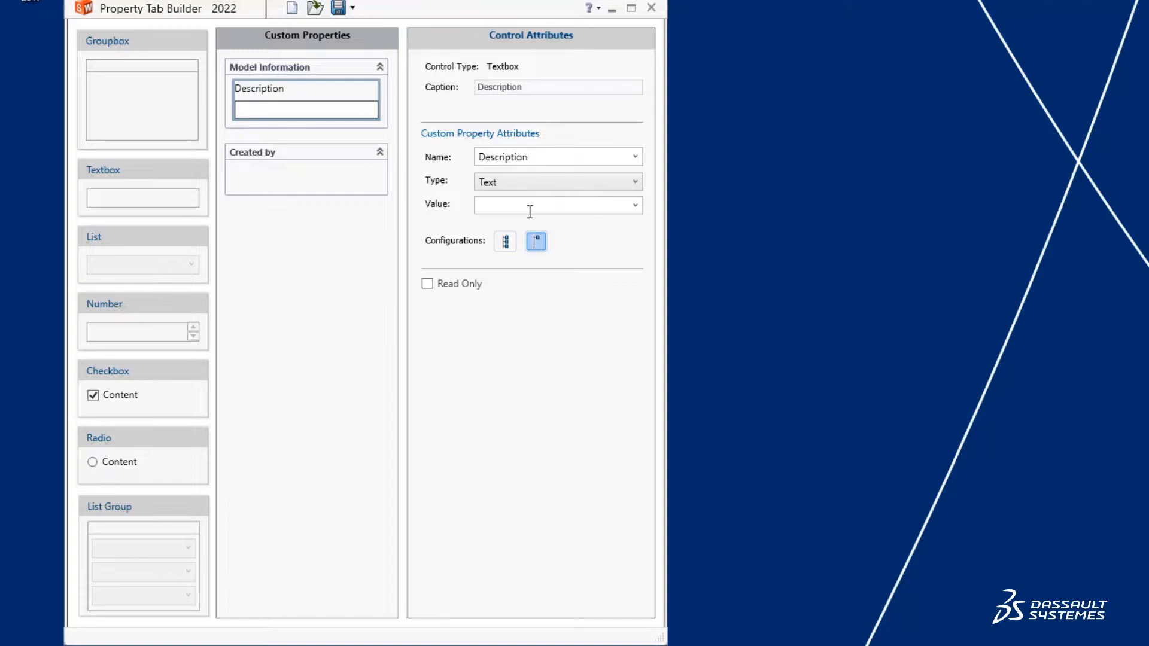
click(507, 242)
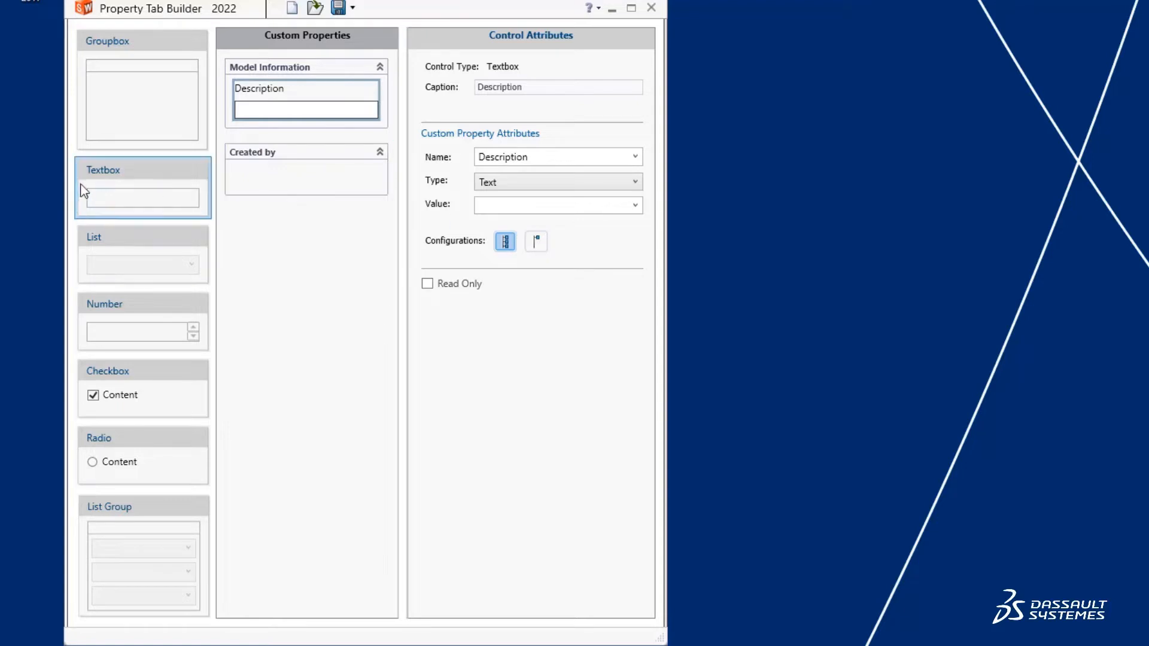
Step: Add a textbox captioned Material below Description and switch its Configurations setting from the default
drag(94, 182, 292, 109)
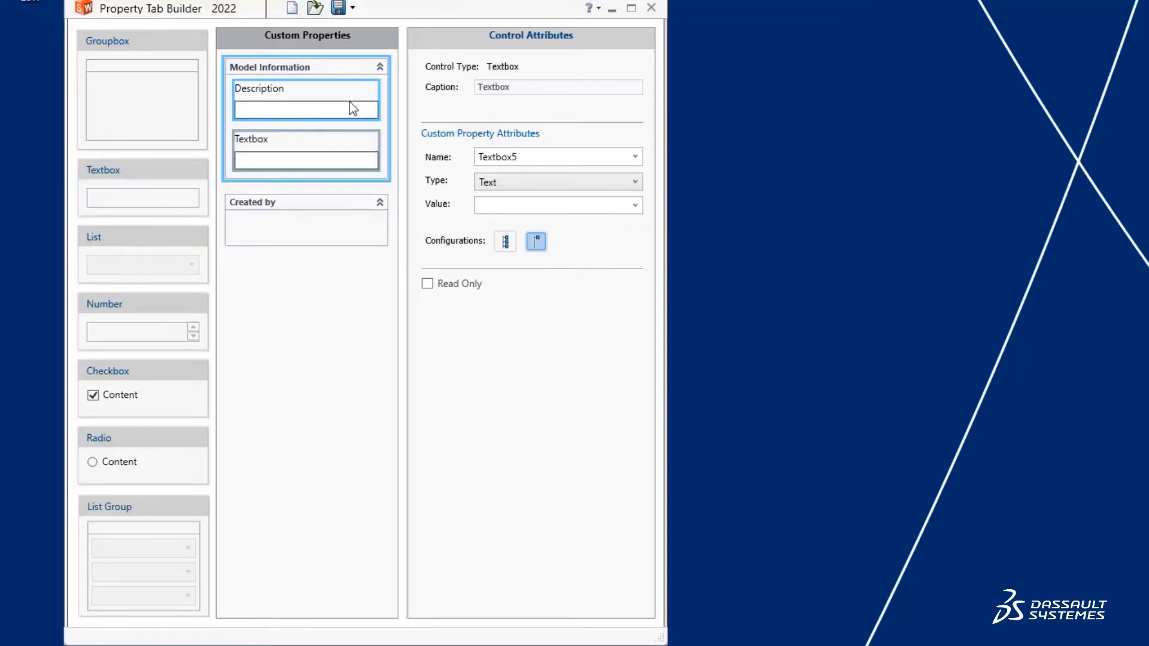
double_click(485, 87)
text(M)
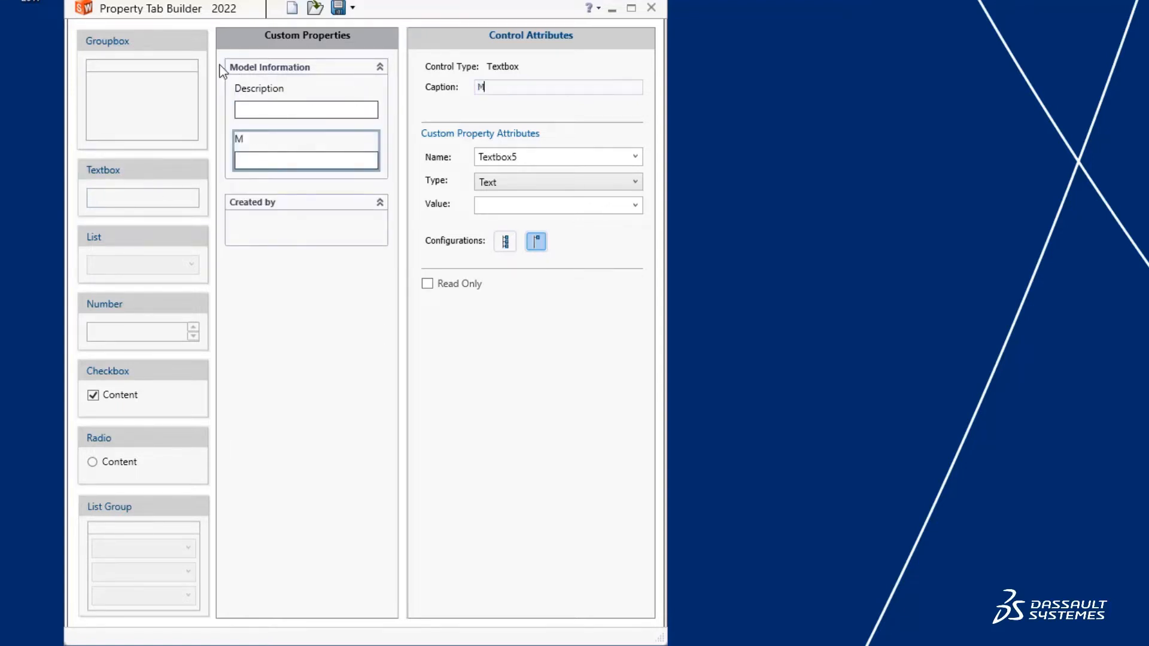
text(aterial)
click(505, 242)
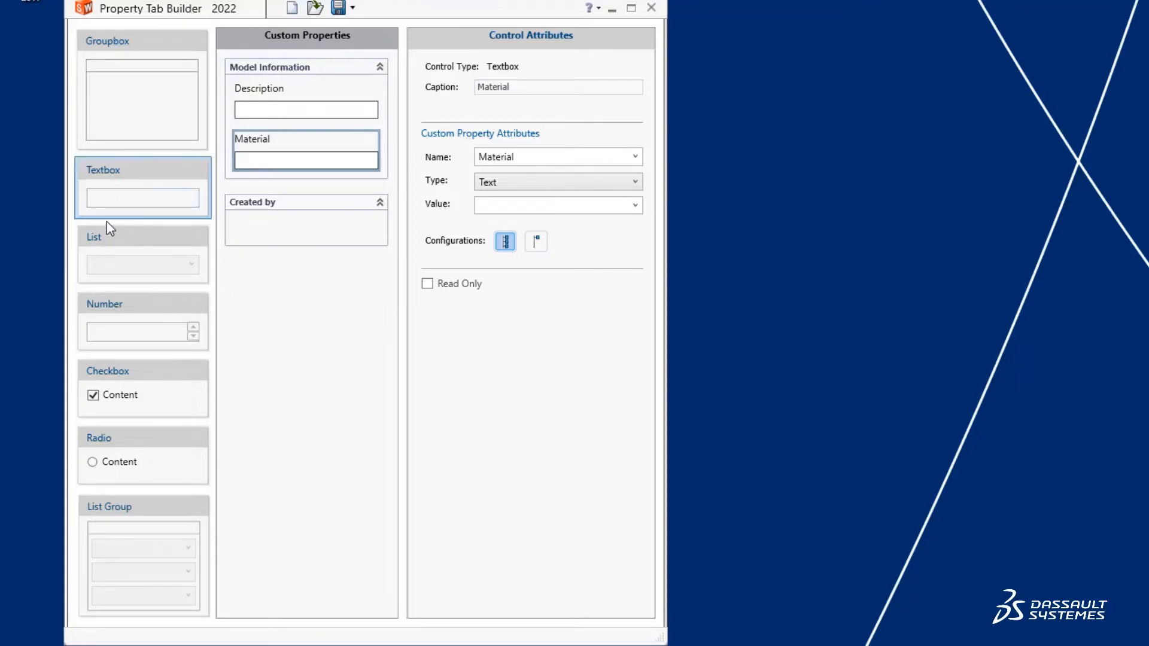
Step: Add a textbox below Material with both its caption and property name set to Weight
drag(120, 174, 282, 194)
double_click(579, 89)
text(Weight)
key(Tab)
text(Weight)
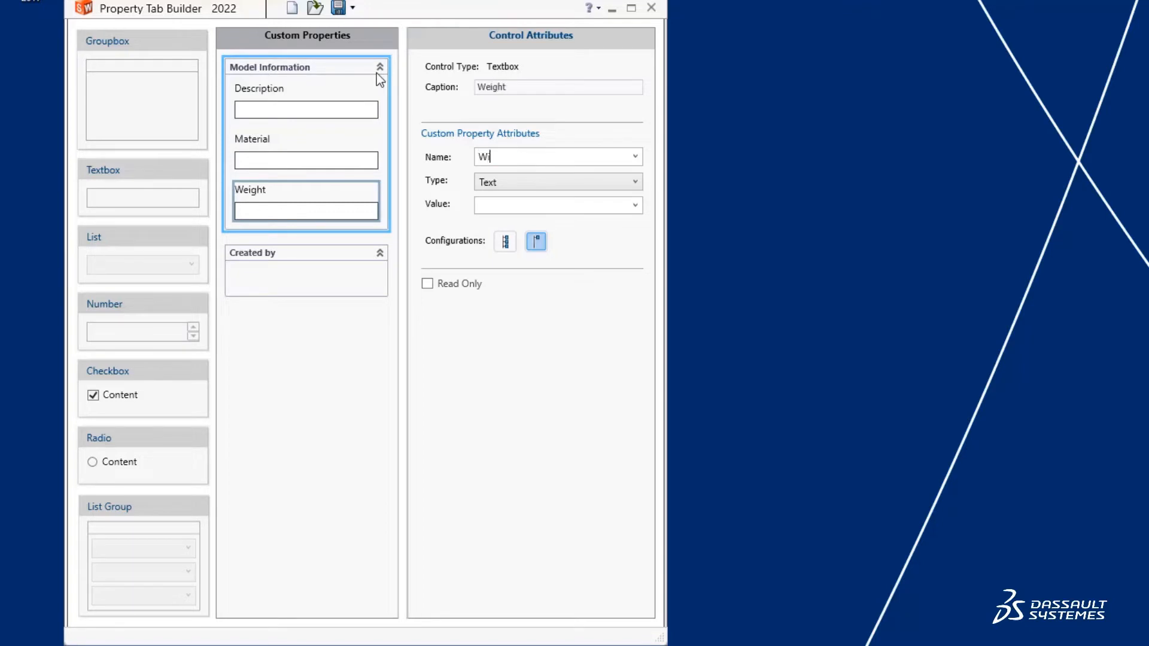
Step: Set the Material textbox's value to [SW-Material]
click(357, 146)
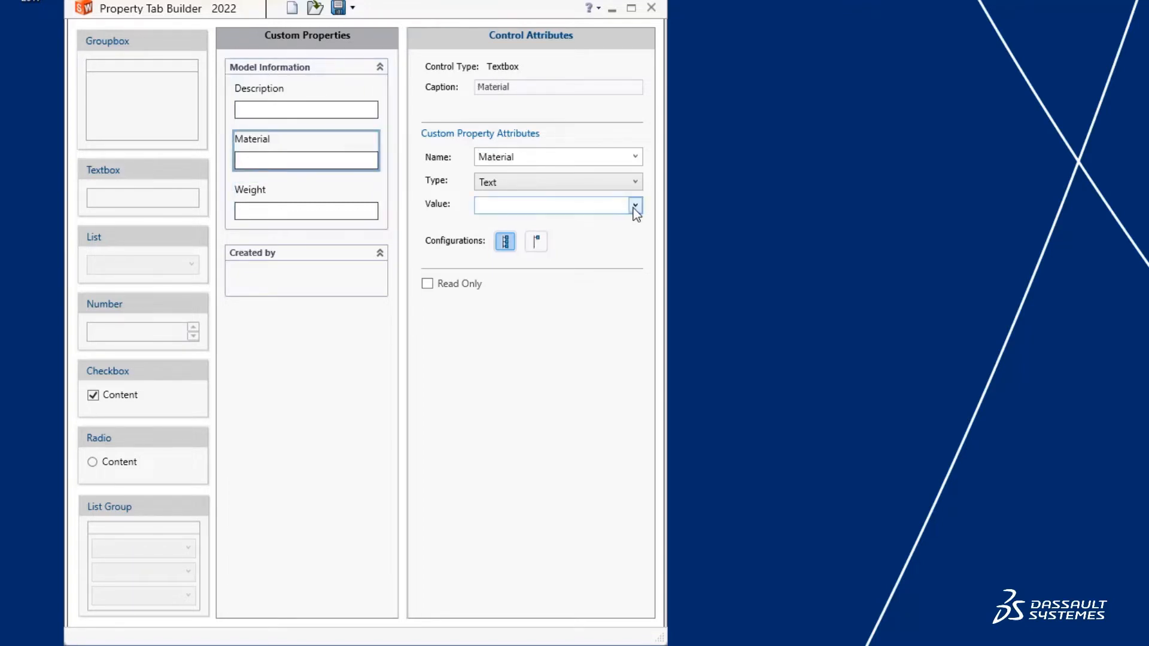
click(635, 205)
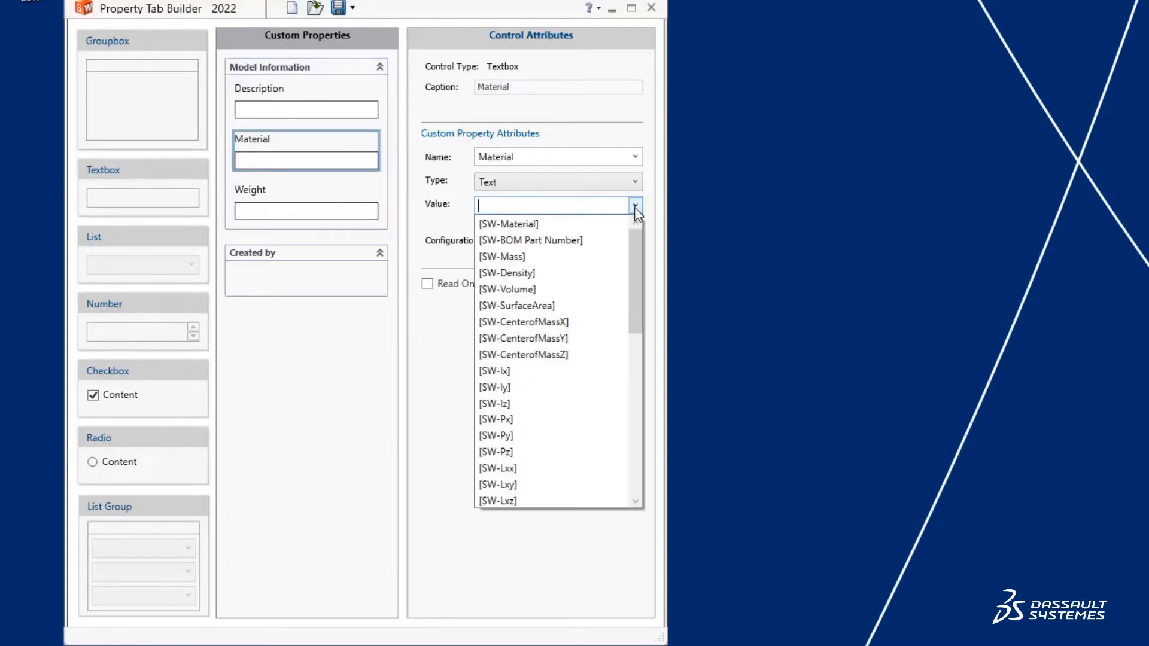
click(526, 223)
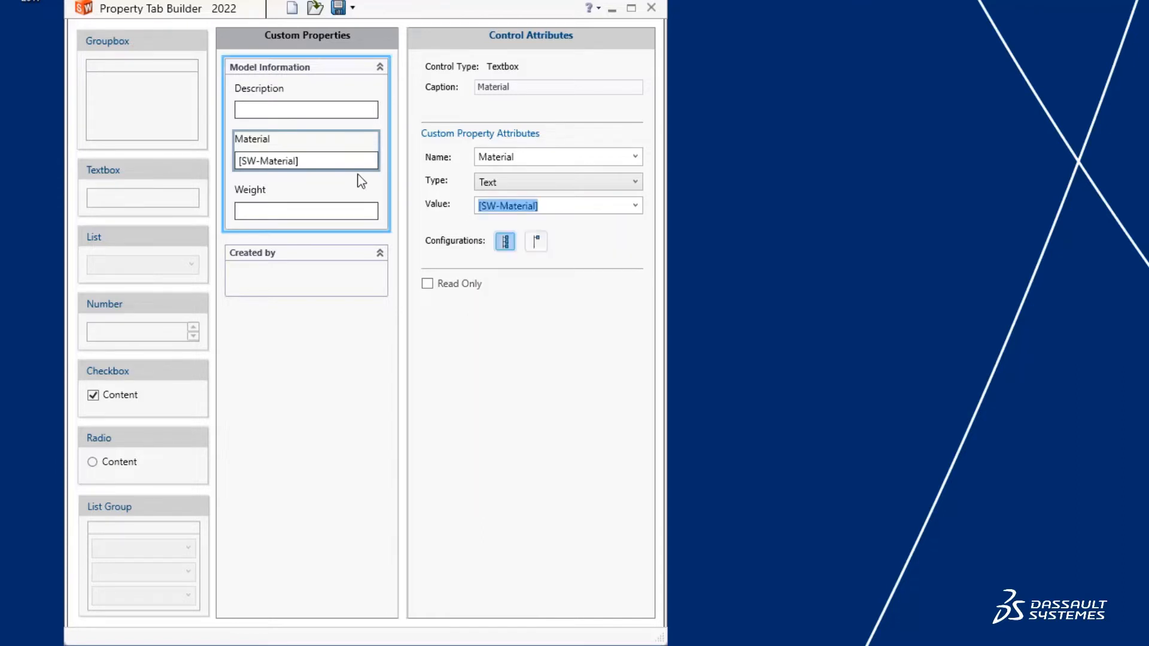
Step: Set the Weight textbox's value to [SW-Mass]
click(328, 190)
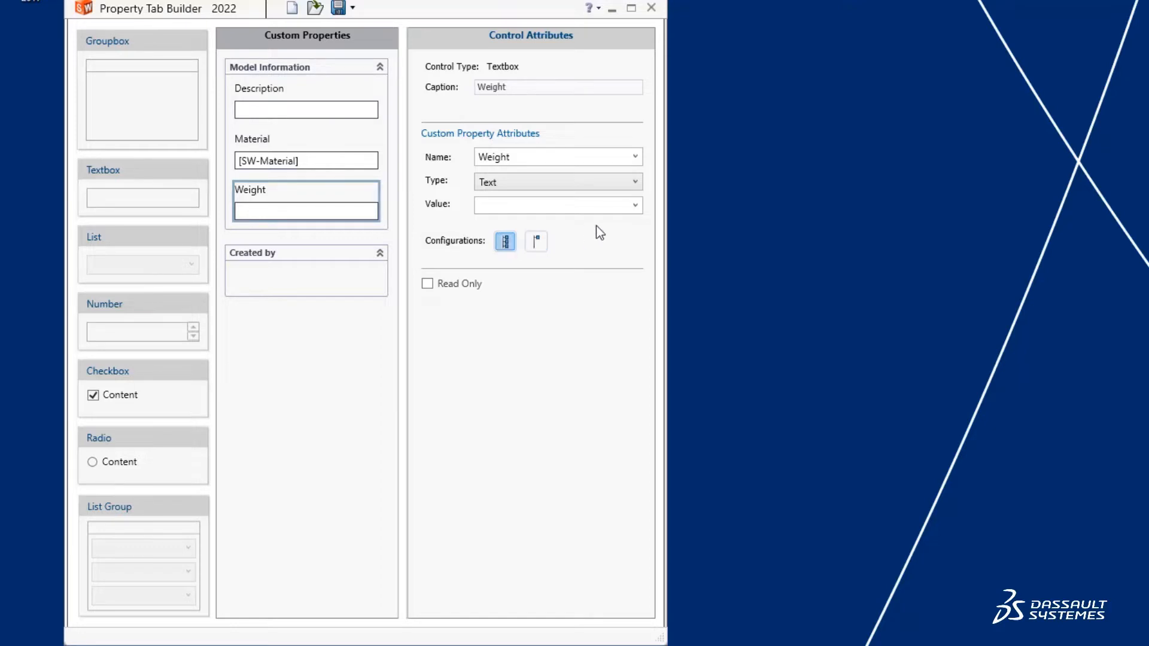
click(636, 205)
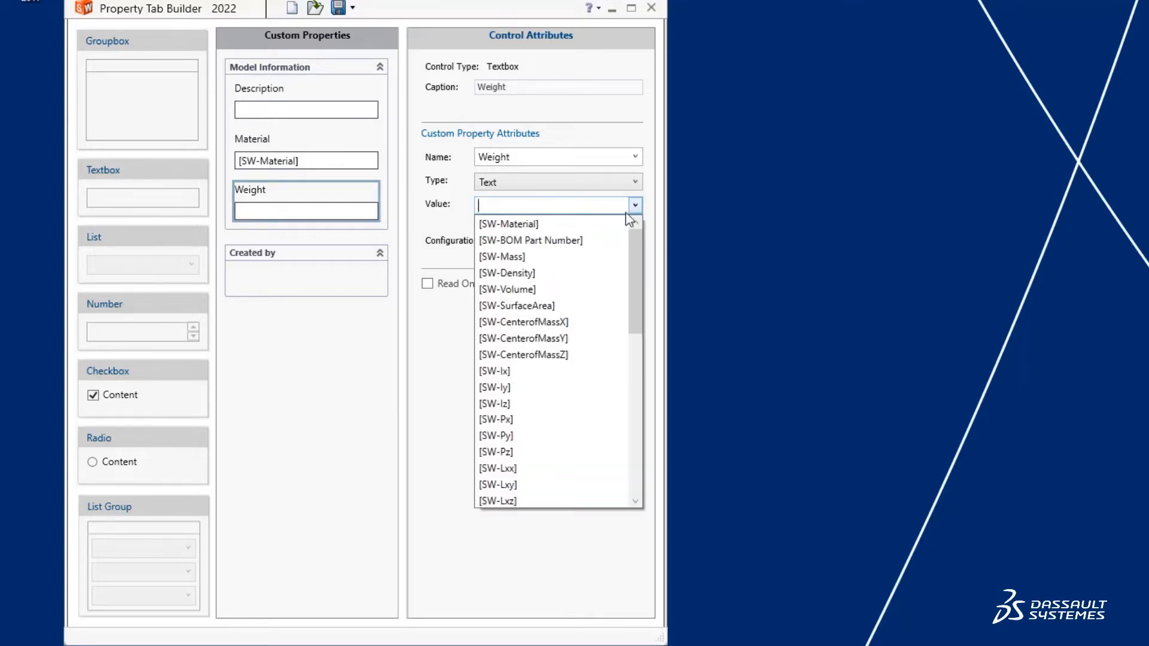
click(544, 251)
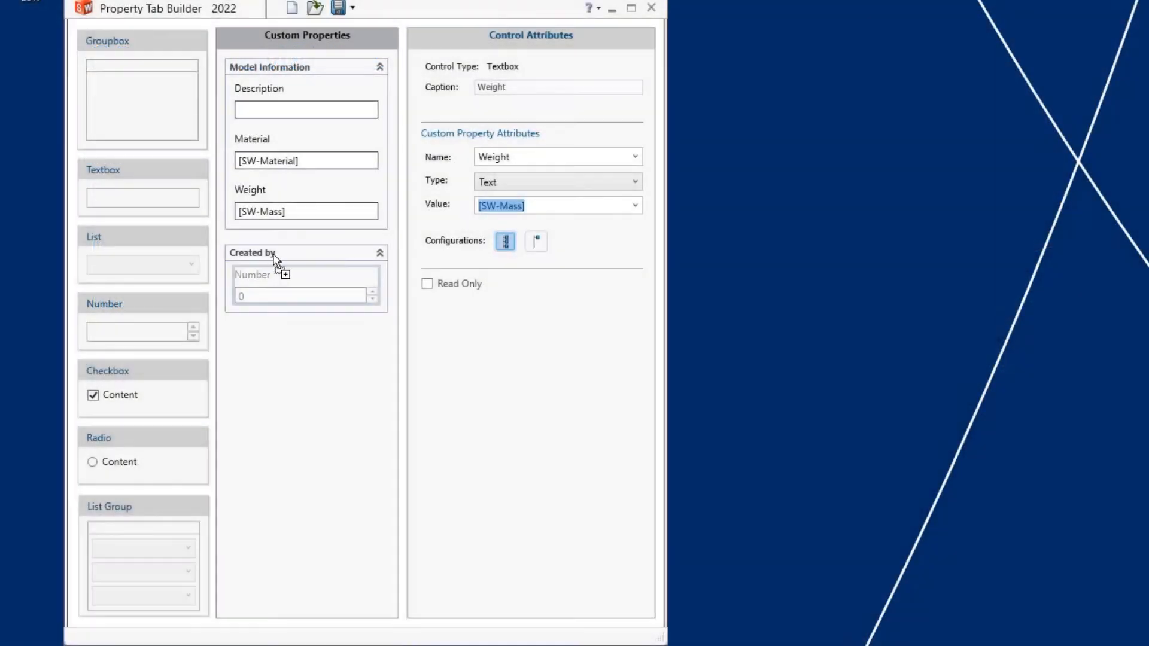
Step: Add a number control below Weight in the Model Information group and caption it Item Number
mouse_move(277, 267)
mouse_down()
mouse_move(298, 241)
mouse_move(290, 219)
mouse_move(295, 267)
mouse_up()
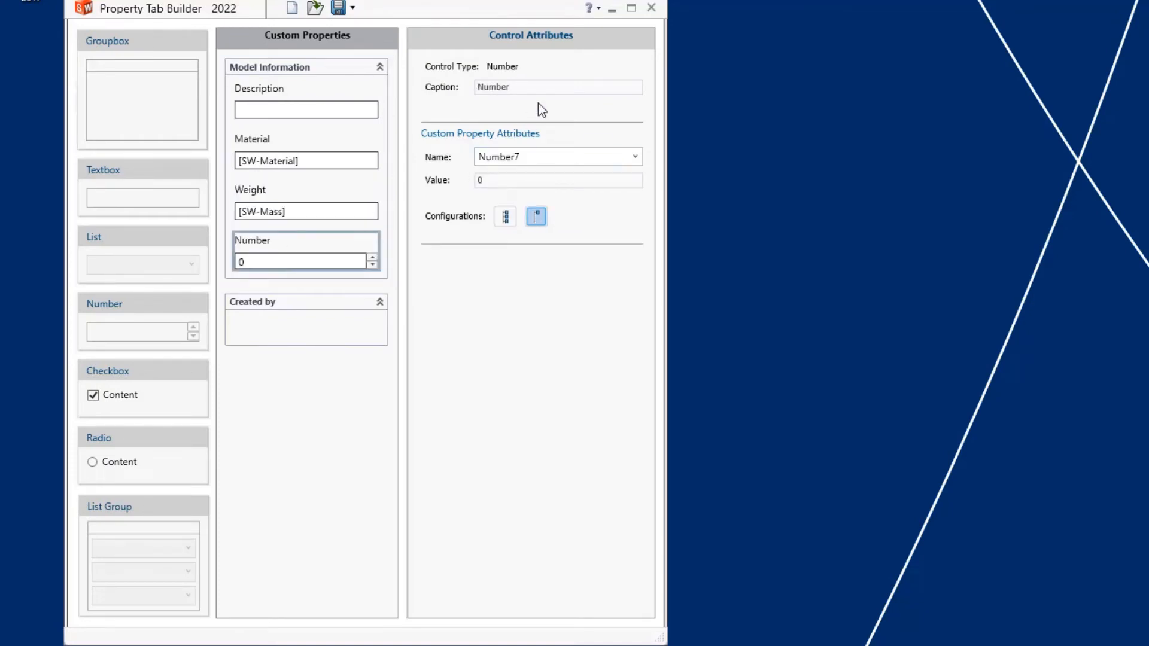
double_click(539, 88)
text(Item Num)
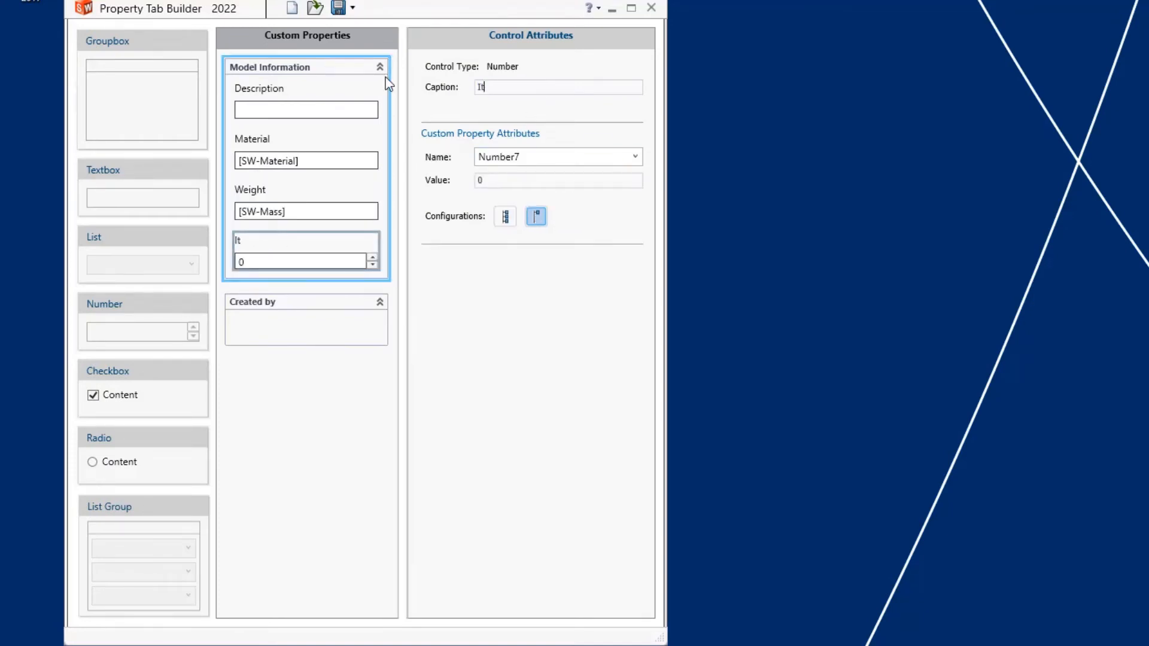
key(BackSpace)
key(BackSpace)
key(BackSpace)
key(BackSpace)
key(BackSpace)
key(BackSpace)
key(BackSpace)
key(BackSpace)
text(Item Number)
Step: Reuse the caption Item Number as the number control's property name and switch its Configurations setting from the default
key(ctrl+a)
key(ctrl+c)
key(Tab)
key(ctrl+v)
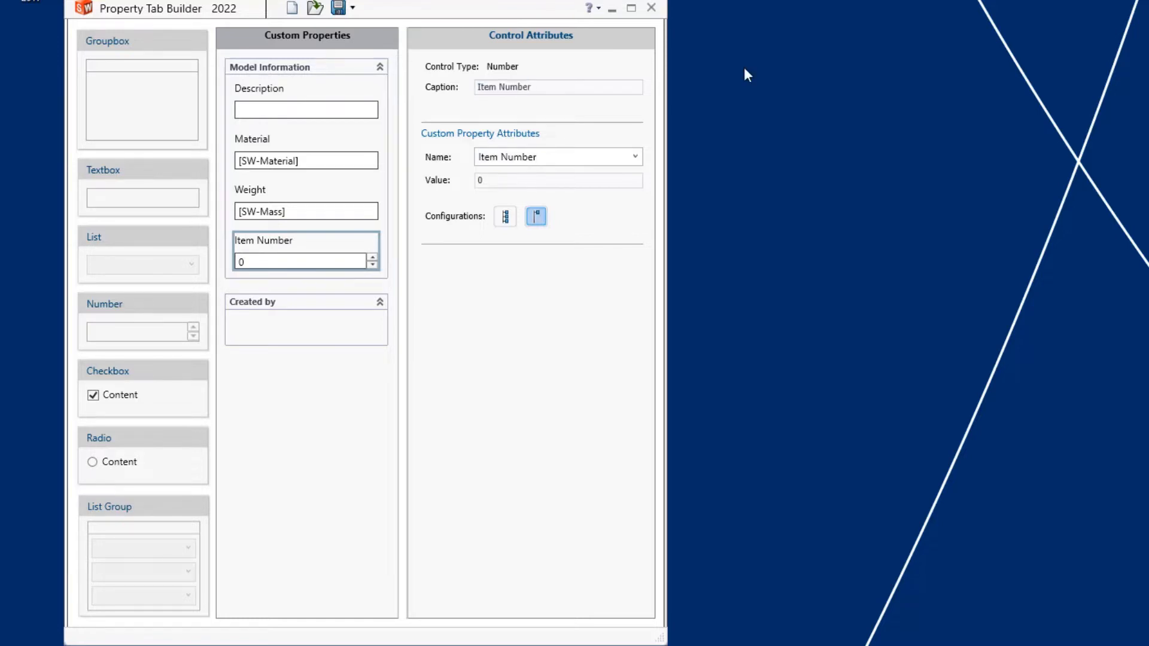
click(504, 218)
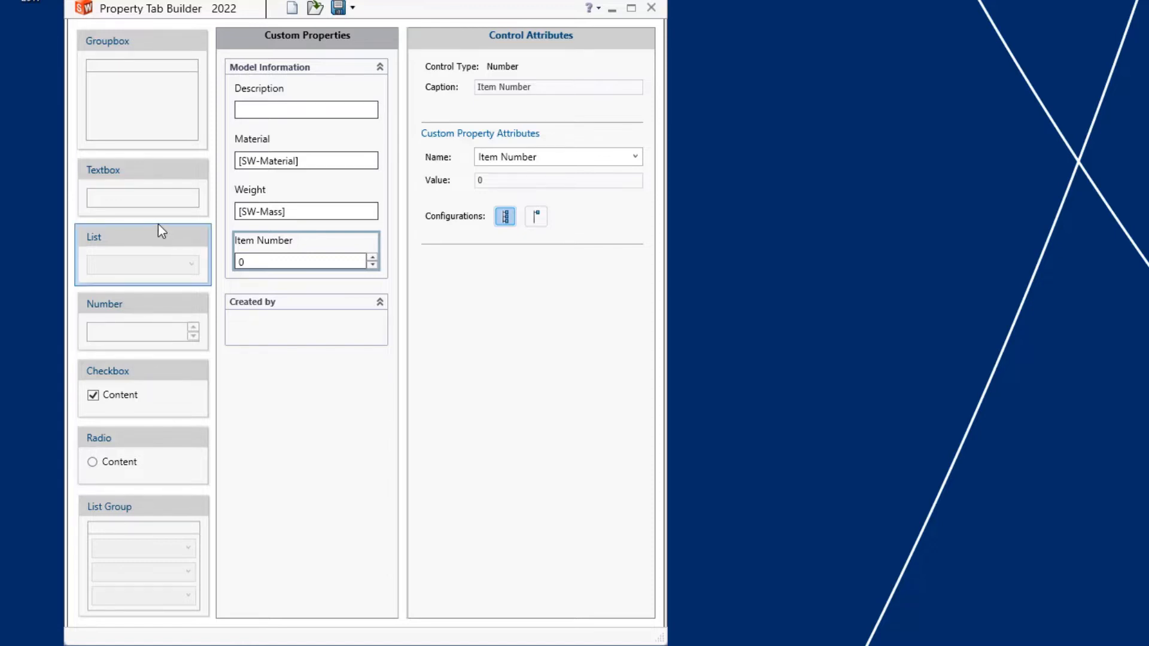
Step: Add a list to the "Created by" group, captioned and named Created By, and switch its Configurations setting from the default
drag(153, 236, 160, 245)
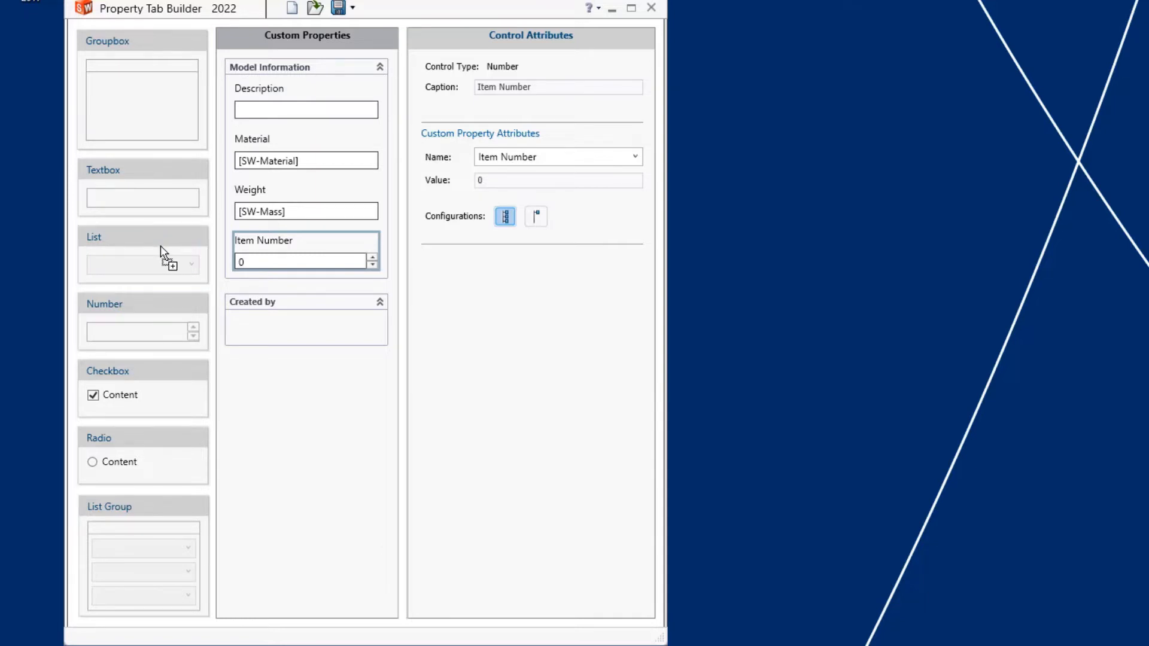
drag(160, 245, 236, 328)
double_click(509, 88)
text(Created By)
key(Return)
key(ctrl+c)
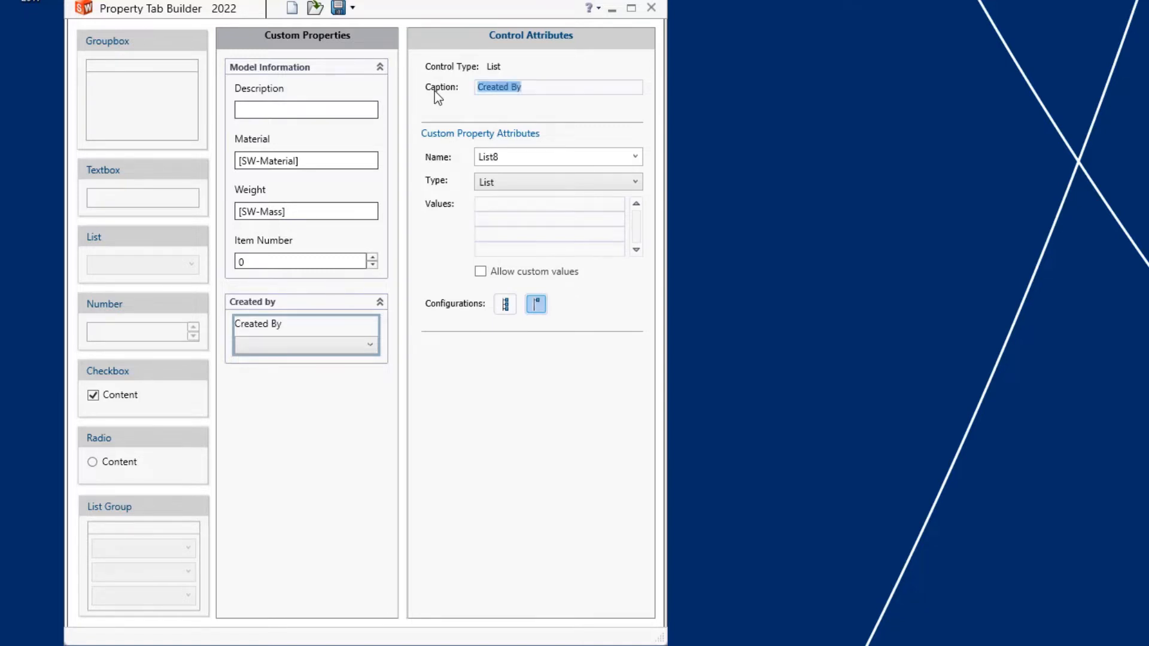
key(Tab)
key(ctrl+v)
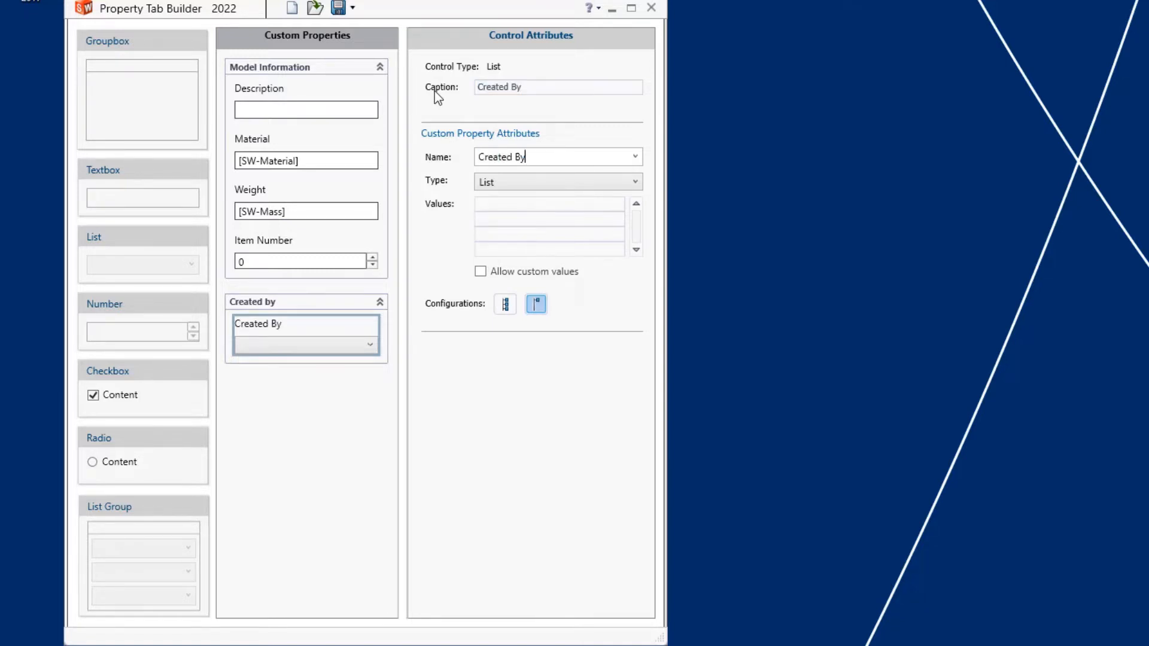
click(505, 304)
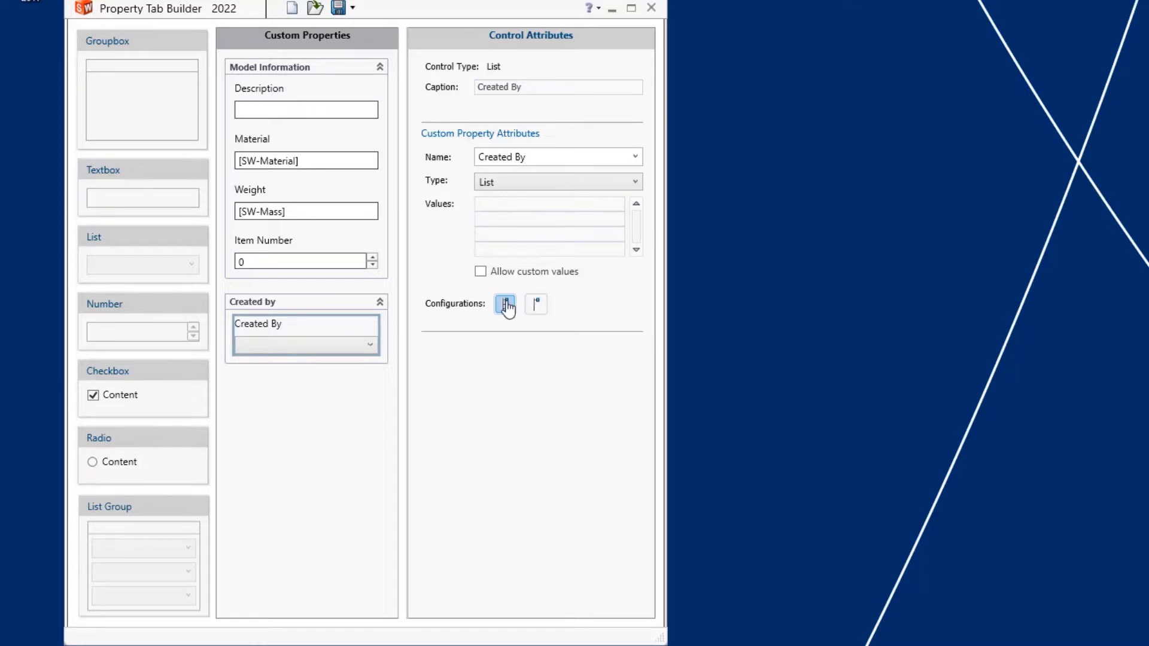
Step: Change the Created By list type to Text File and link it to Users.txt
click(584, 184)
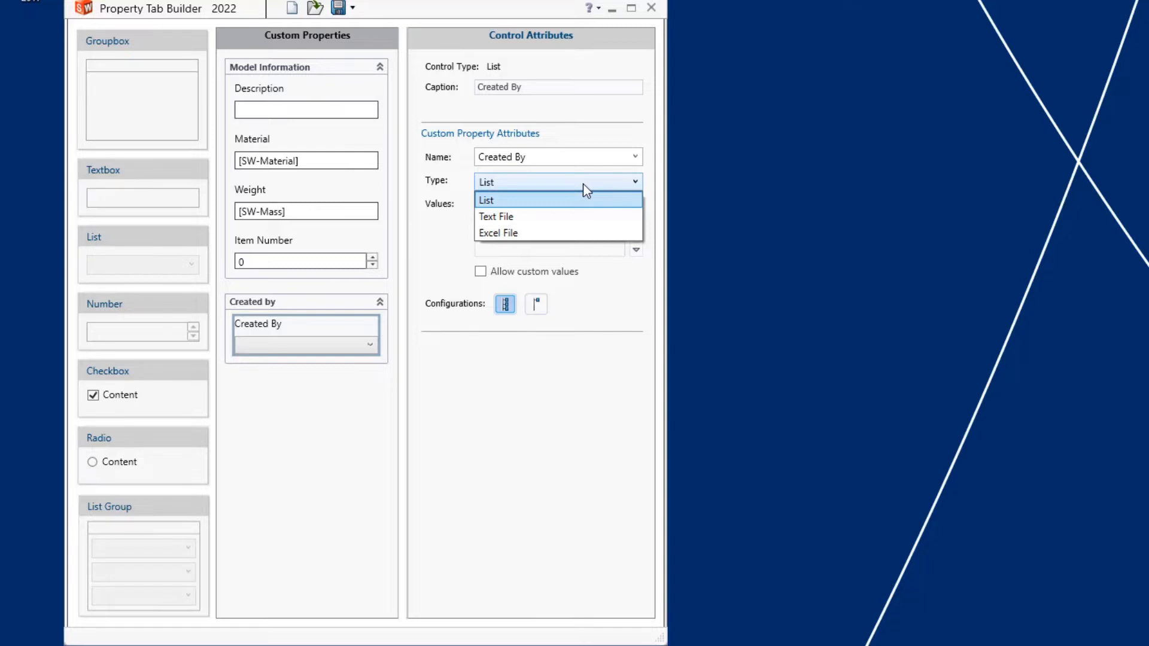
click(532, 216)
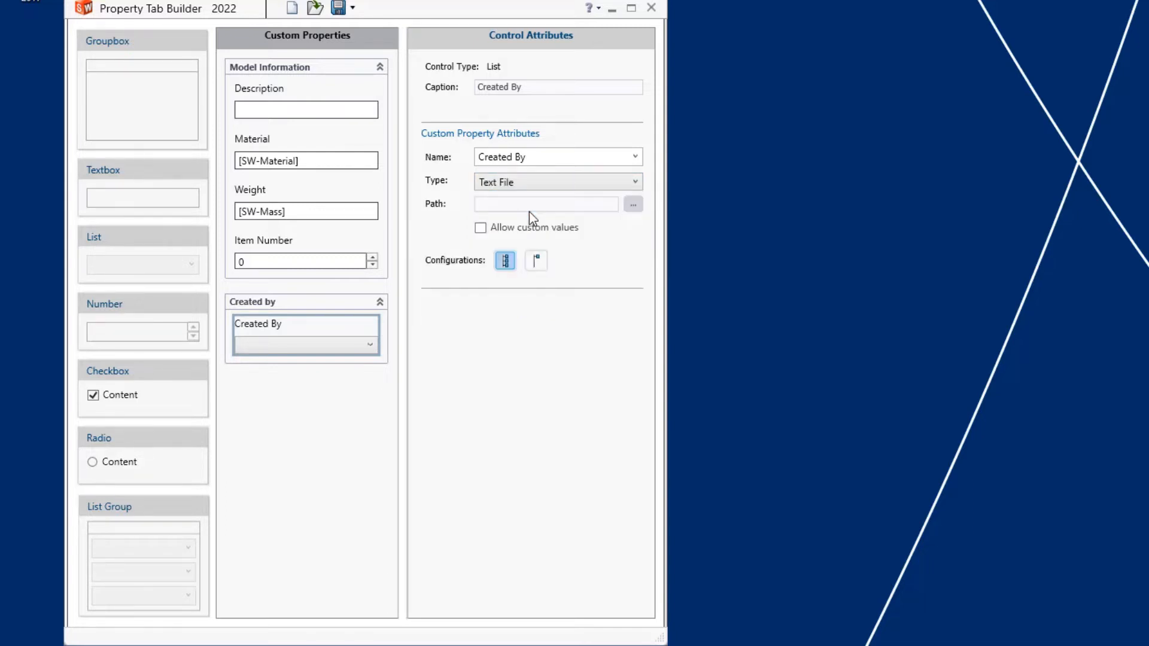
click(633, 205)
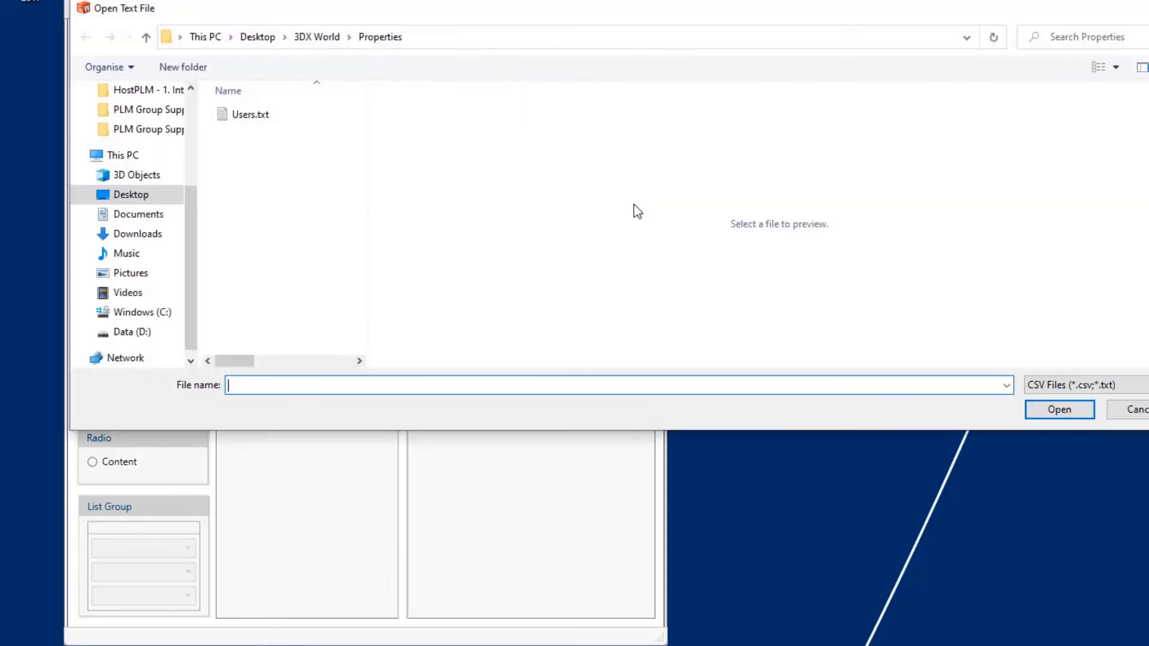
click(258, 118)
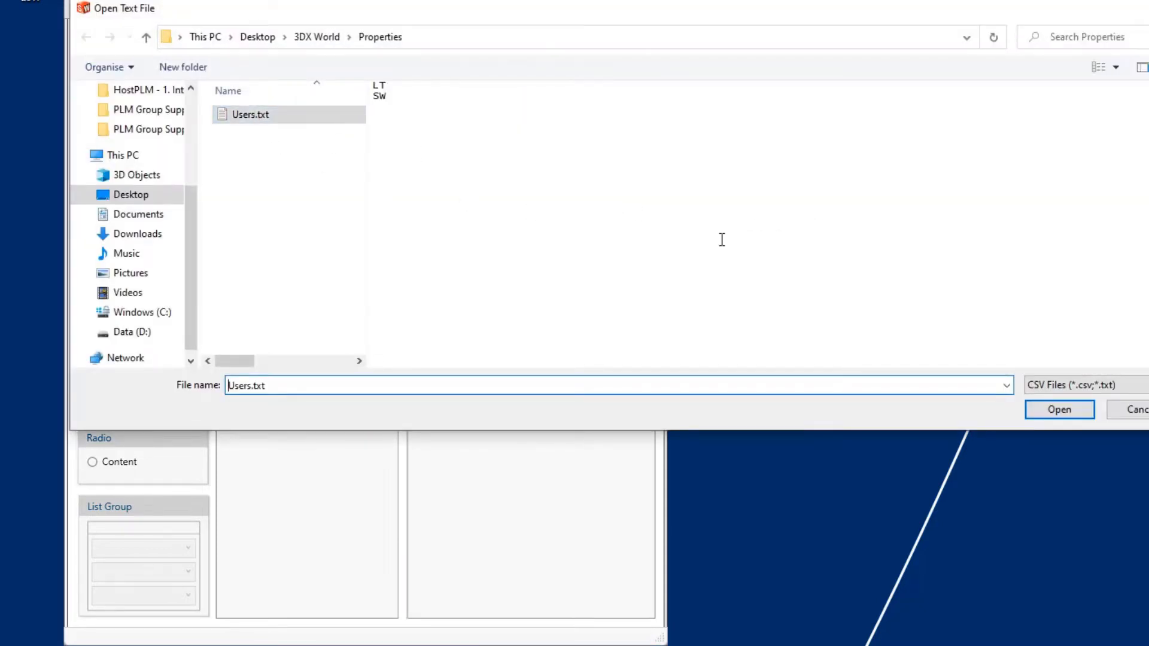
click(1045, 411)
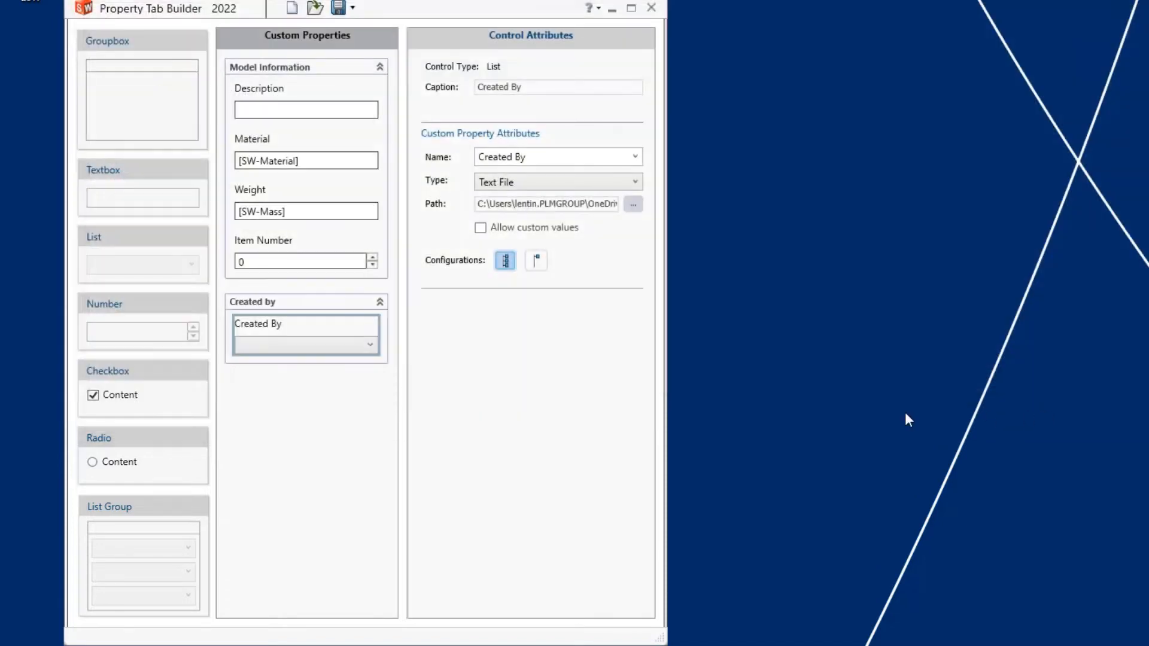
Step: Check the entries loaded into the Created By list and allow custom values for it
click(370, 346)
click(369, 346)
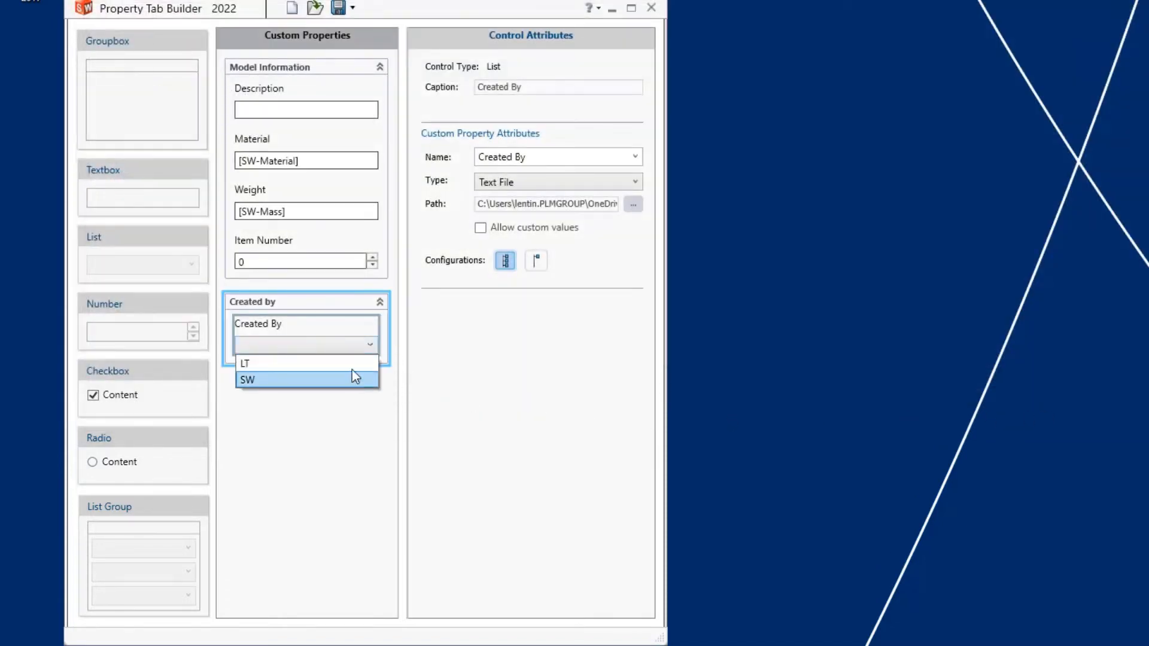
click(517, 374)
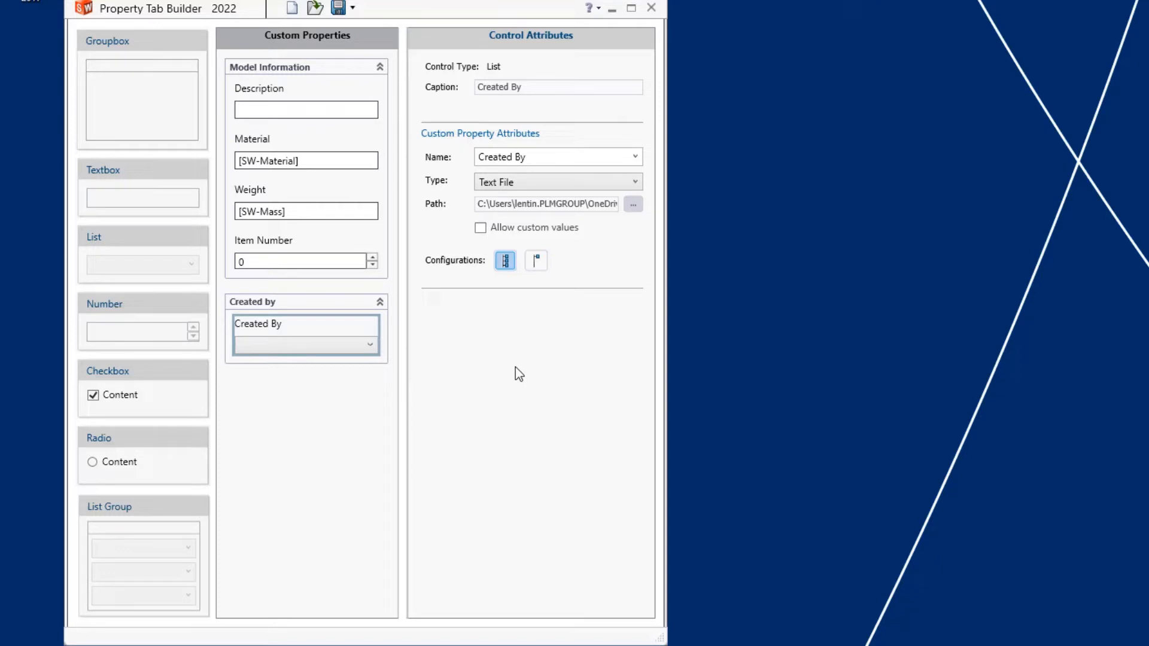
click(480, 228)
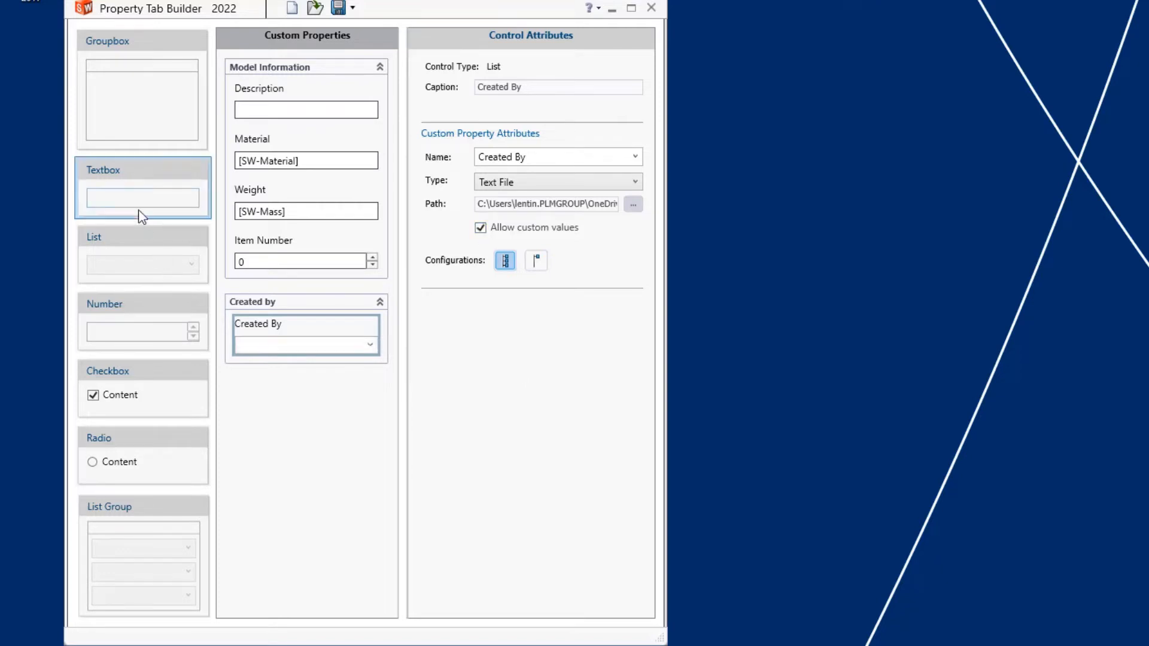
Step: Add a textbox captioned Created Date below the Created By list
drag(134, 178, 276, 402)
drag(540, 87, 464, 93)
text(Crea)
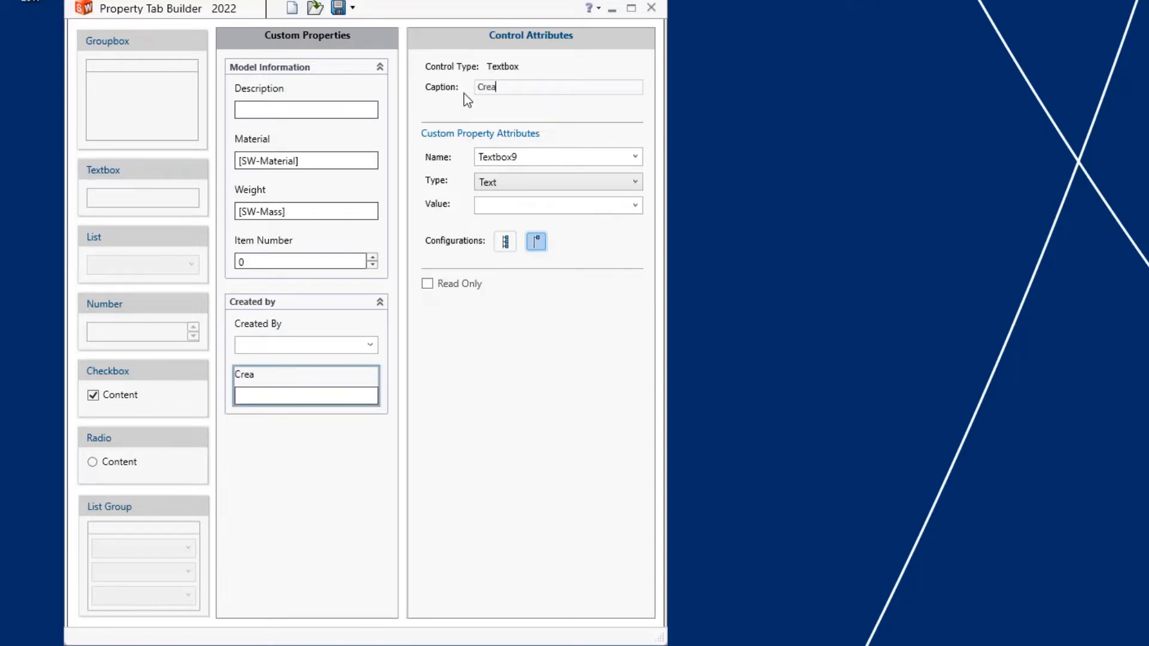
text(ted date)
key(BackSpace)
key(BackSpace)
key(BackSpace)
key(BackSpace)
text(Date)
Step: Name the Created Date textbox's property Created Date, set its type to Date, and switch its Configurations setting from the default
key(Tab)
text(Created Da)
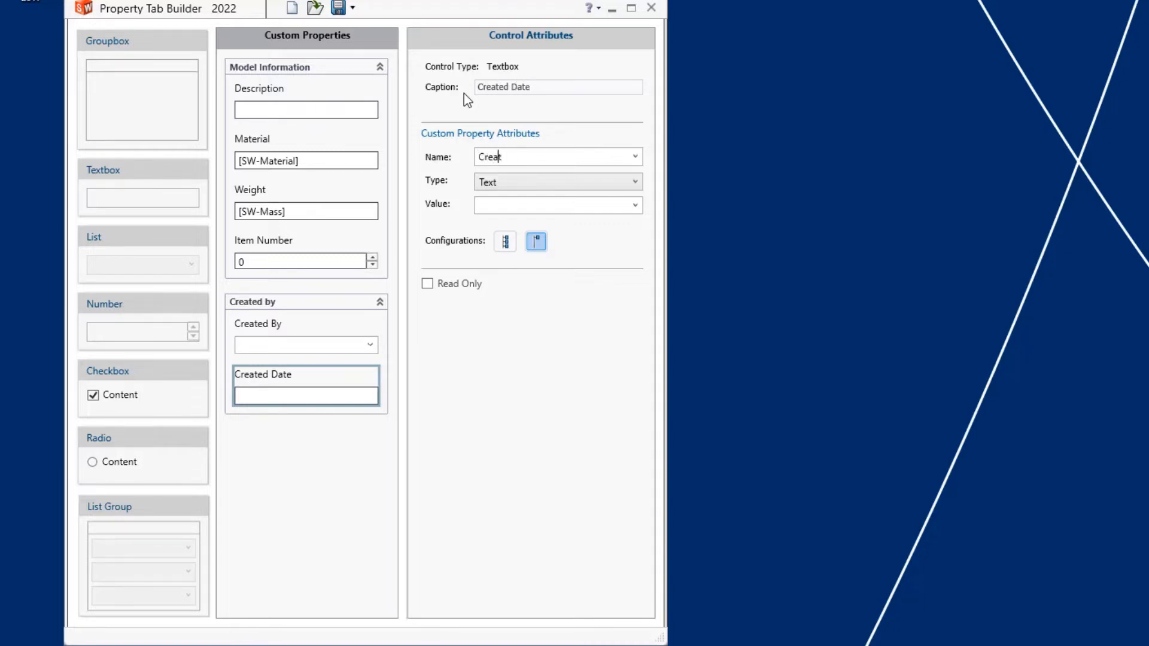
text(te)
click(543, 183)
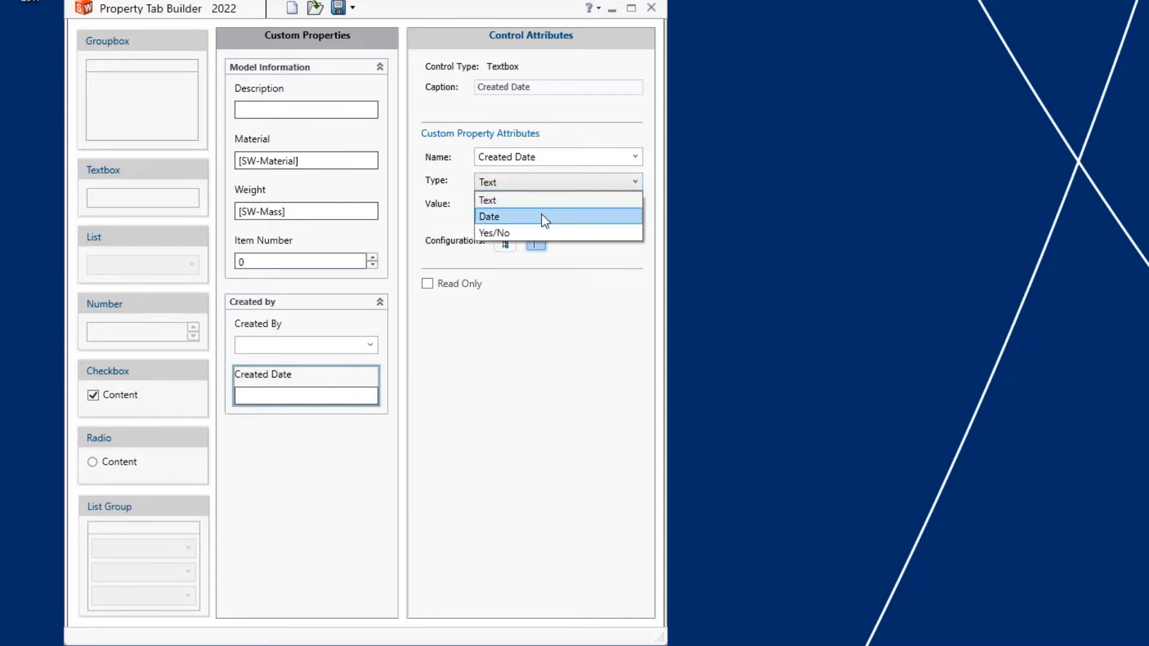
click(545, 221)
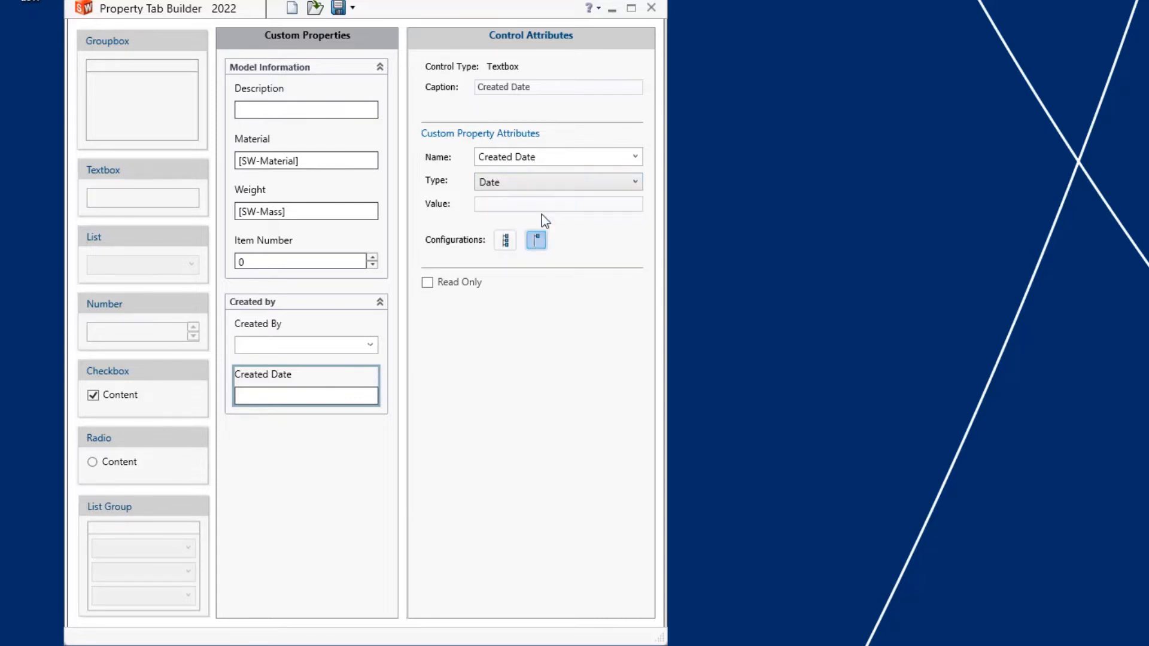
click(507, 240)
Step: Save the part properties template in the Properties folder as "Part property template"
click(339, 8)
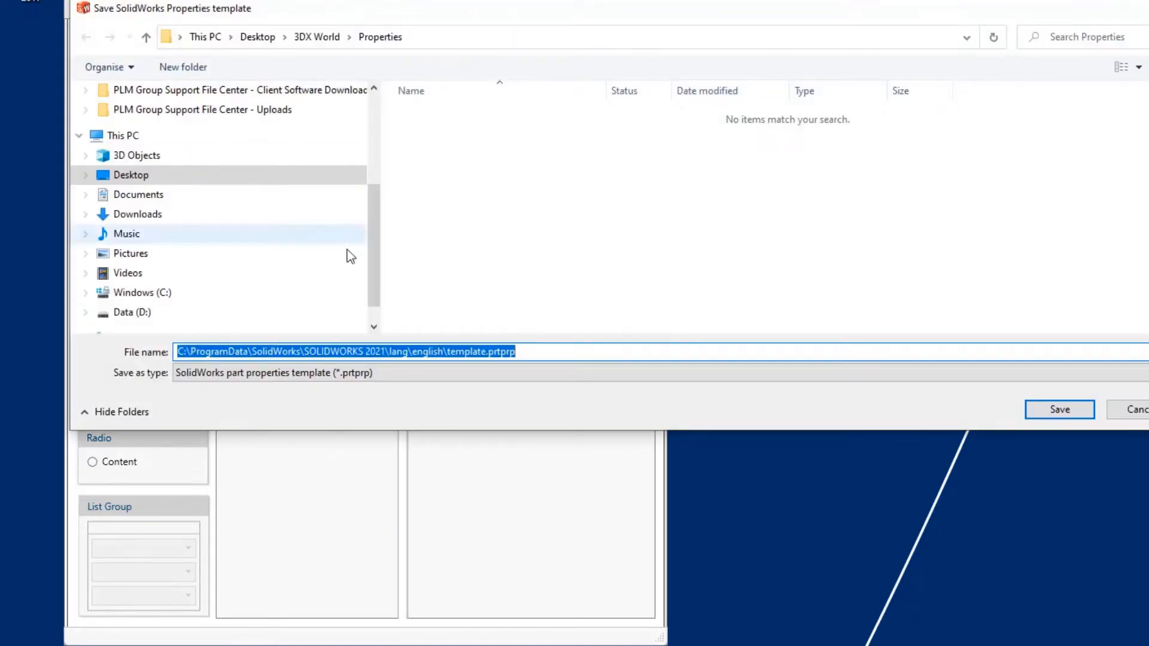
text(Part property template)
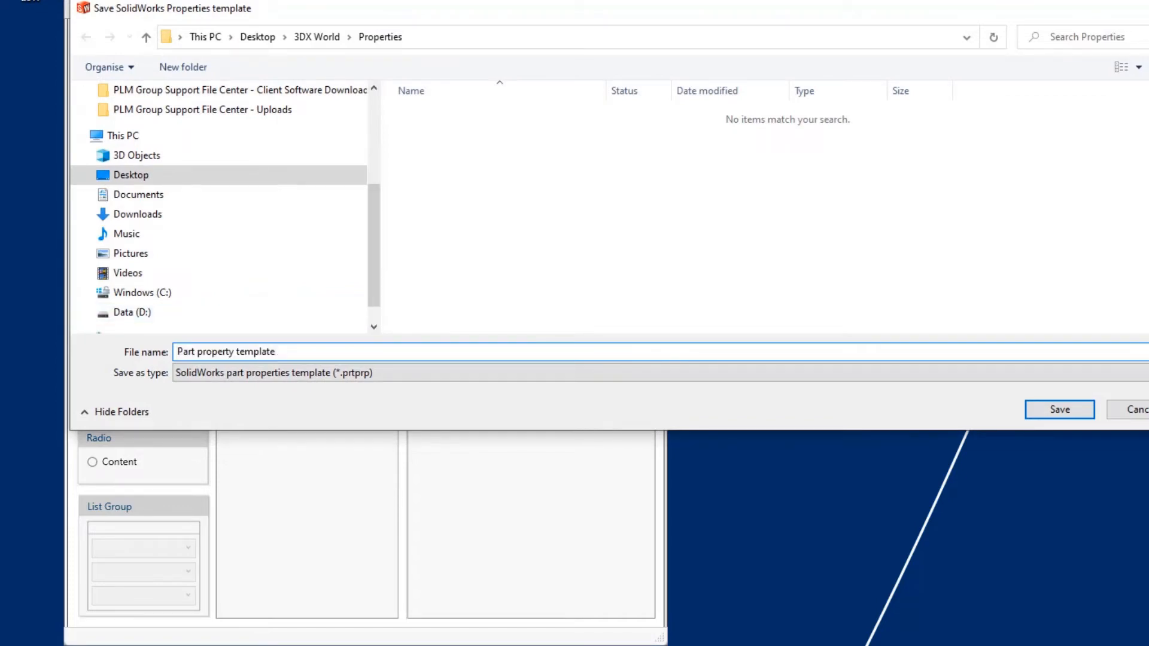
click(1076, 415)
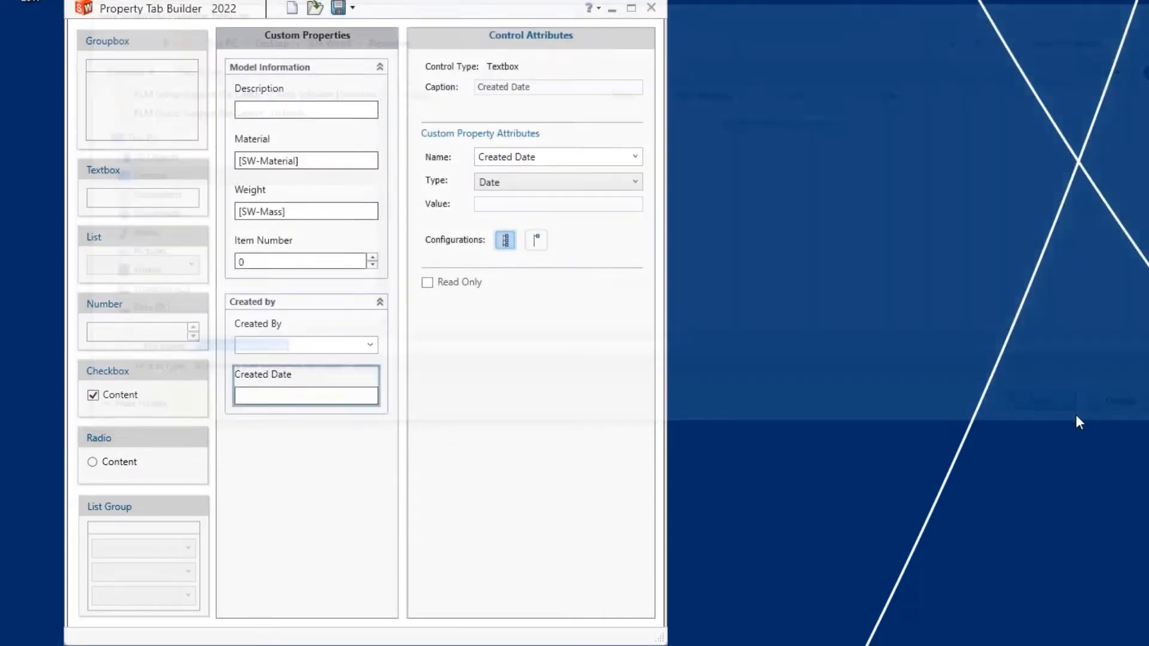
Step: Set the Material textbox's value to "See part Documents" and toggle its Read Only option
click(312, 486)
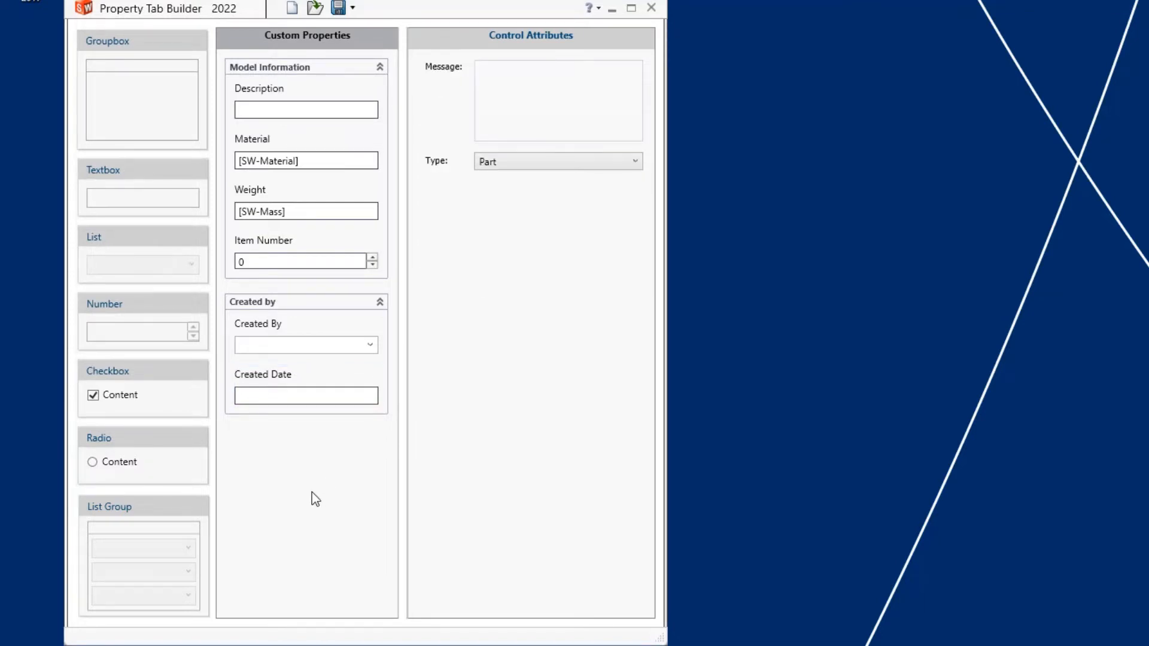
click(305, 158)
drag(569, 205, 441, 207)
text(See part Documents)
click(428, 283)
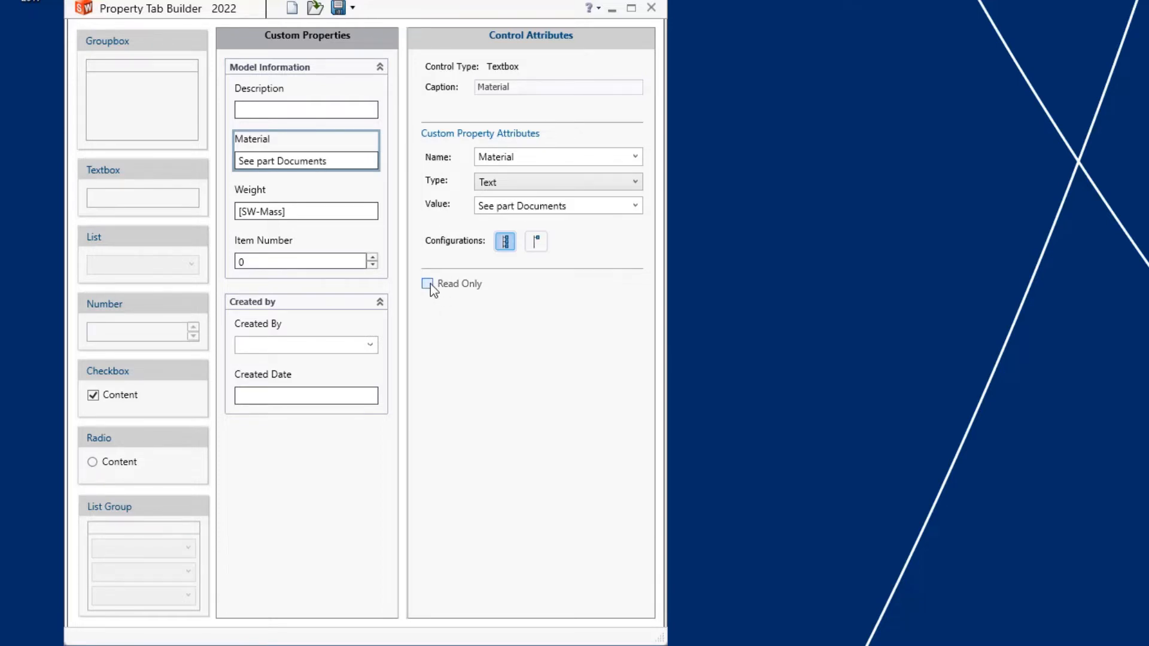
Step: Change the template's document type to Assembly
click(283, 514)
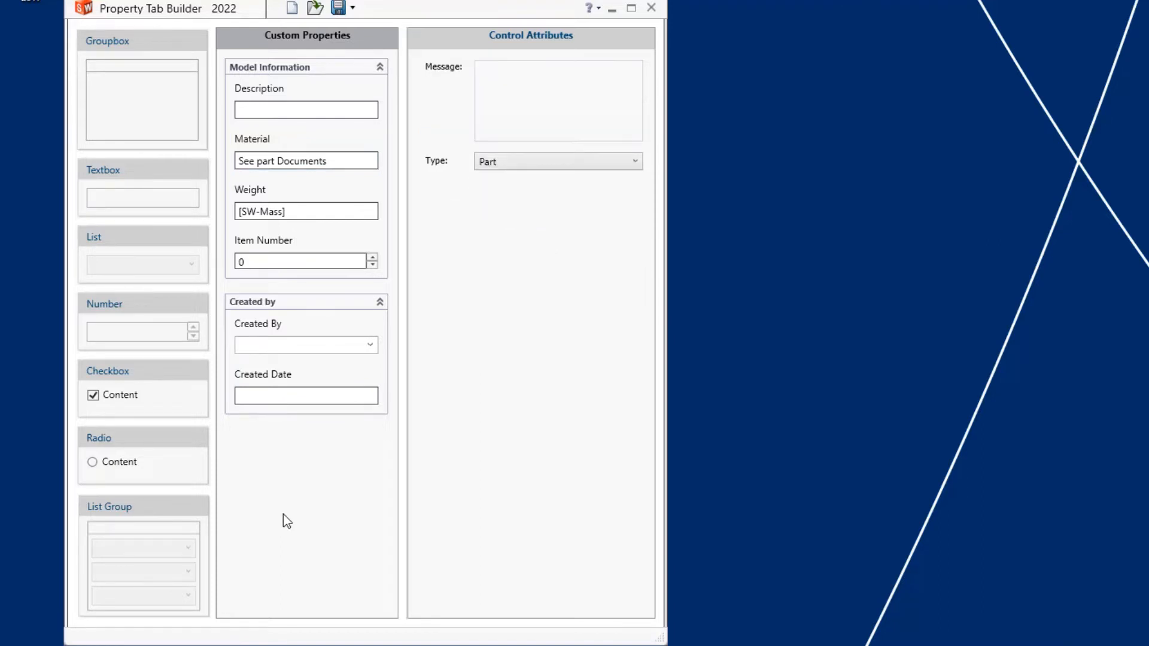
click(508, 158)
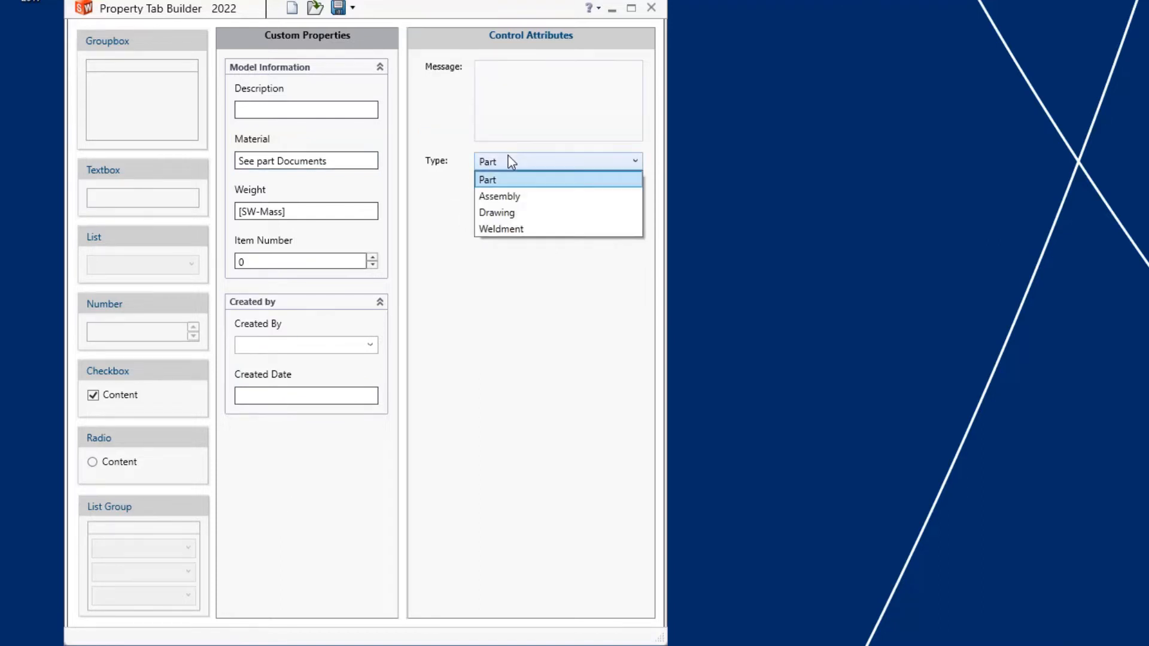
click(505, 195)
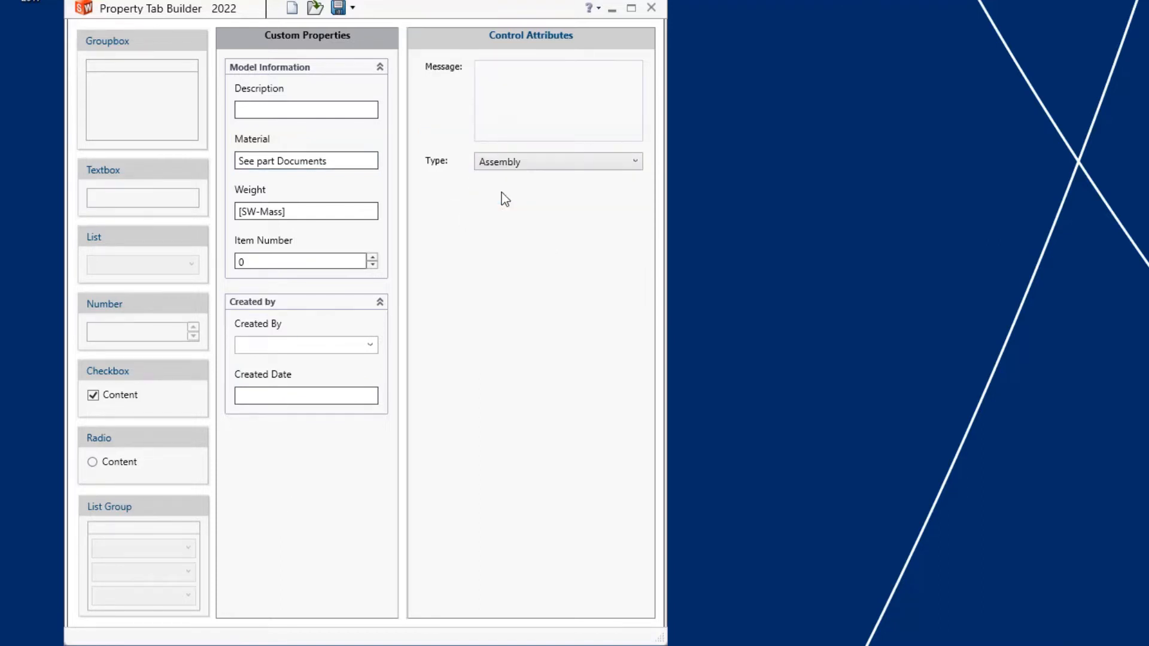
Step: Save the assembly properties template as "Assembly property template.asmprp"
click(338, 7)
drag(579, 348, 287, 352)
click(461, 352)
drag(461, 352, 62, 307)
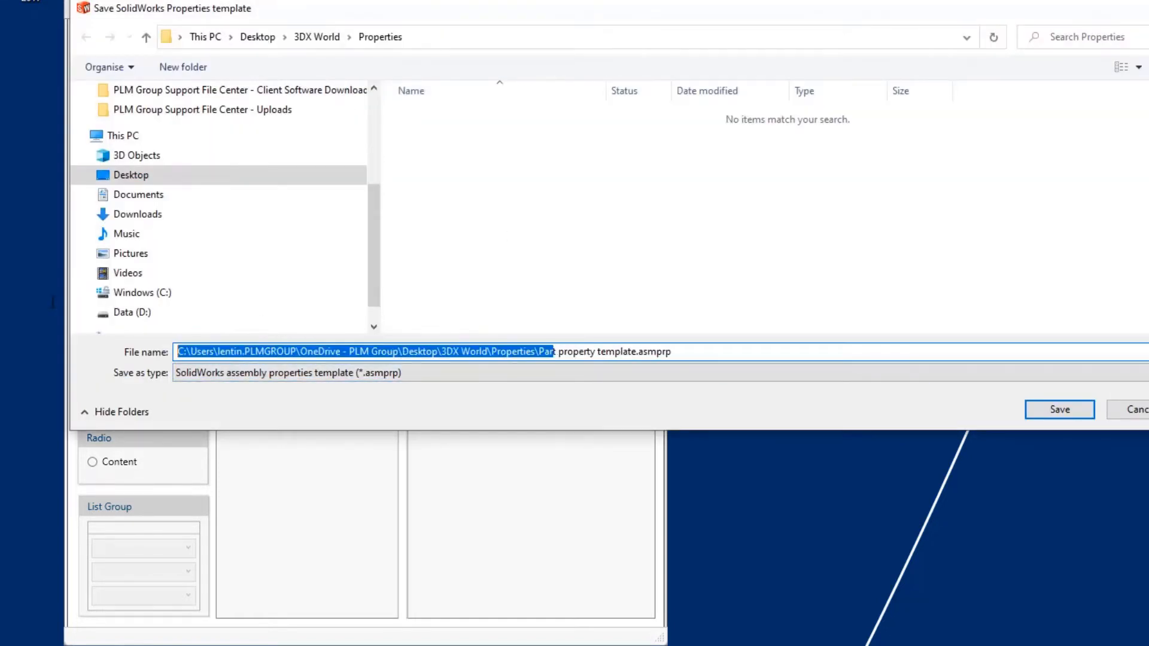
key(BackSpace)
text(Assembly)
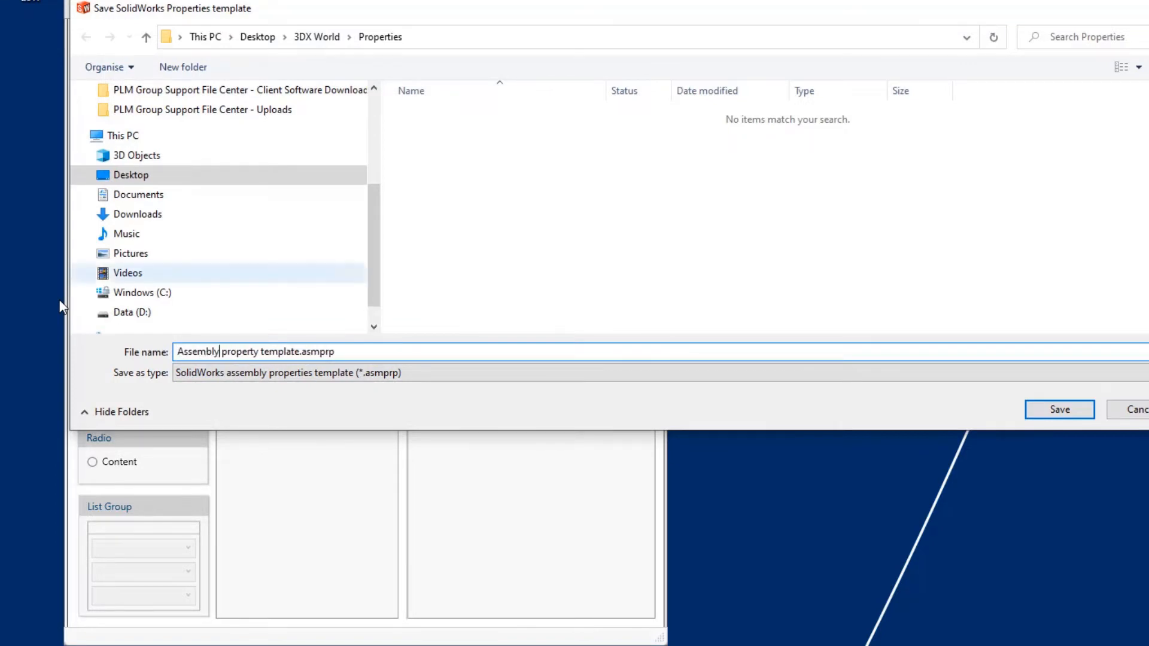
click(1073, 415)
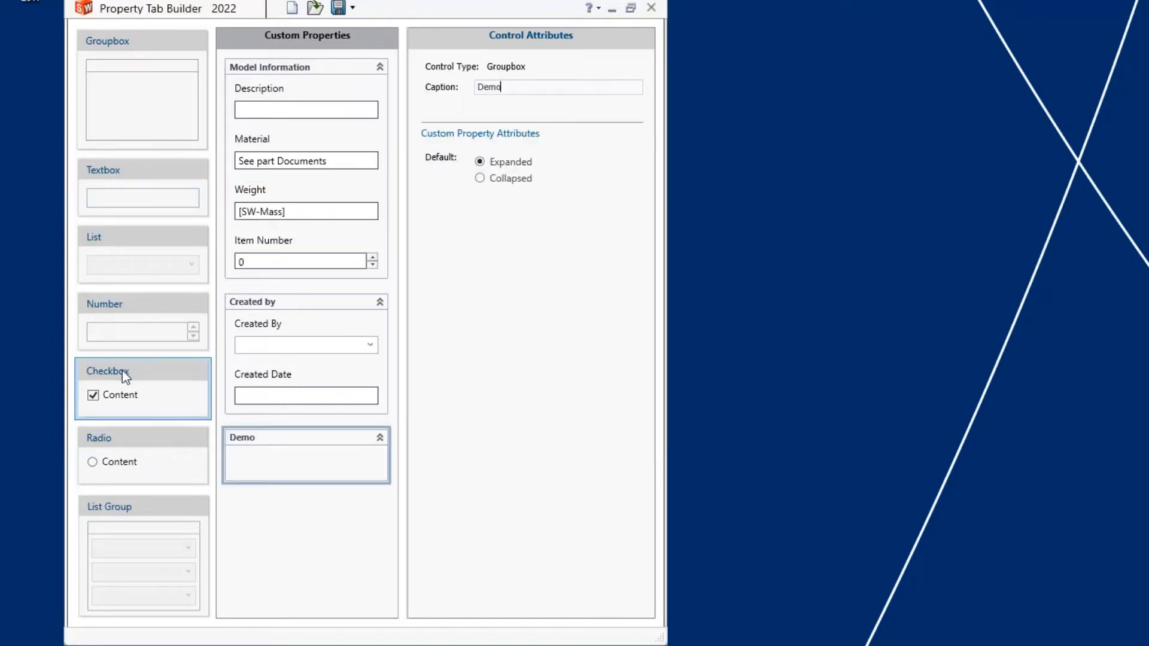
Step: Add a checkbox to the Demo group, captioned and named Purchased Item
drag(122, 370, 250, 451)
double_click(547, 161)
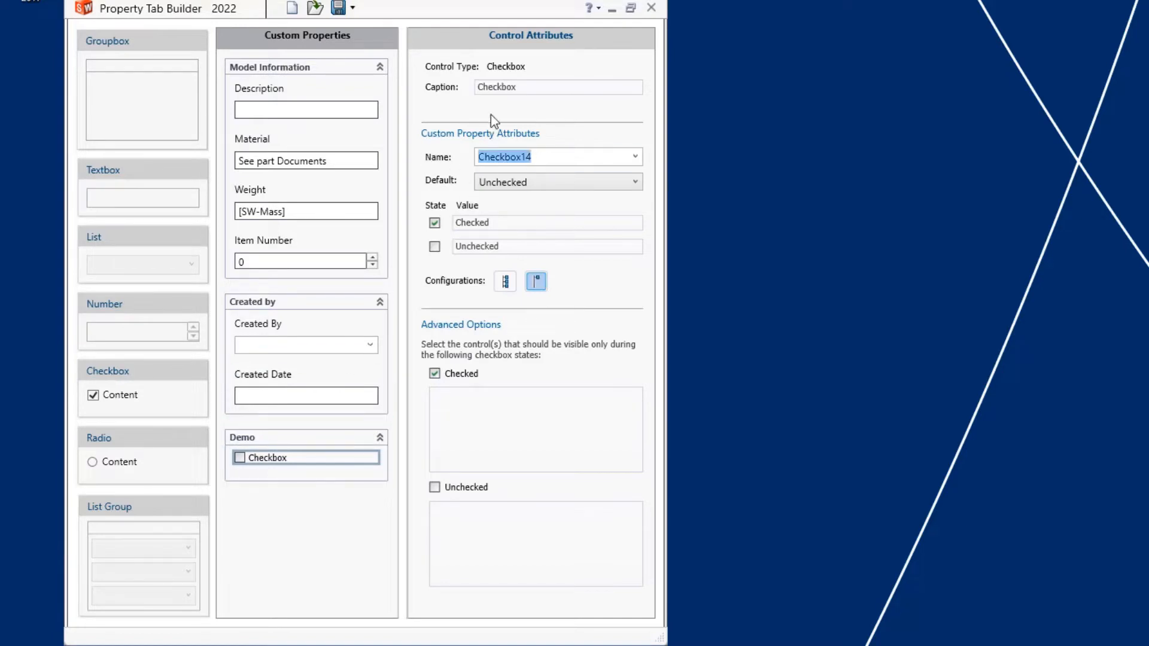
click(532, 94)
drag(570, 91, 441, 117)
key(BackSpace)
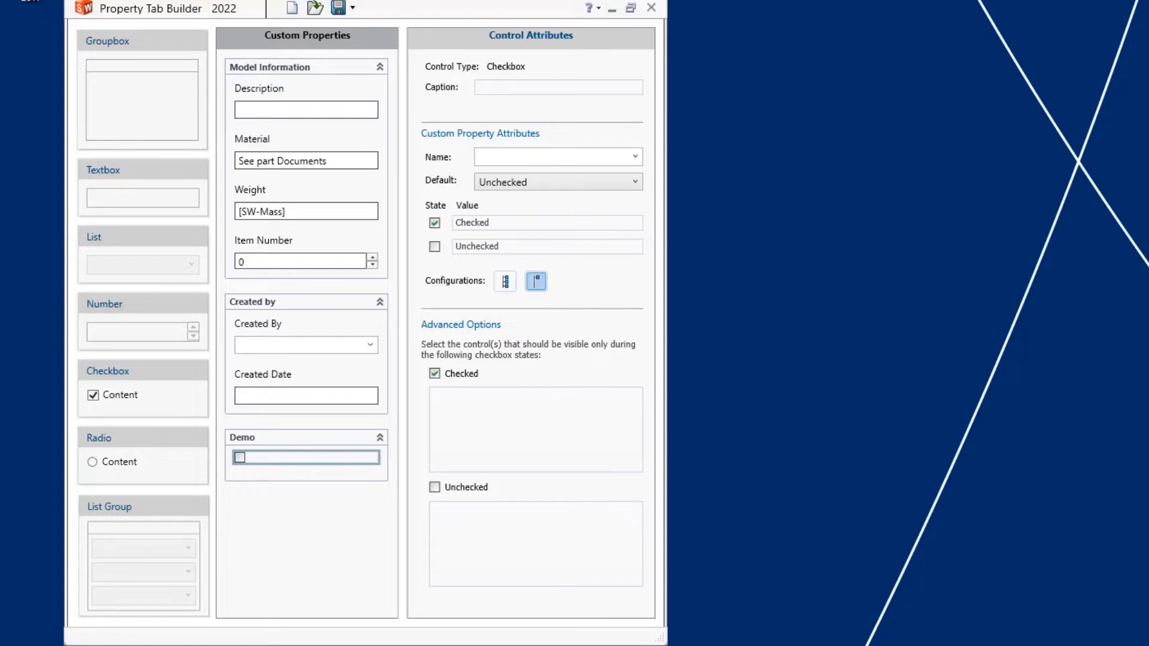
text(Purchased Item)
key(Tab)
text(P)
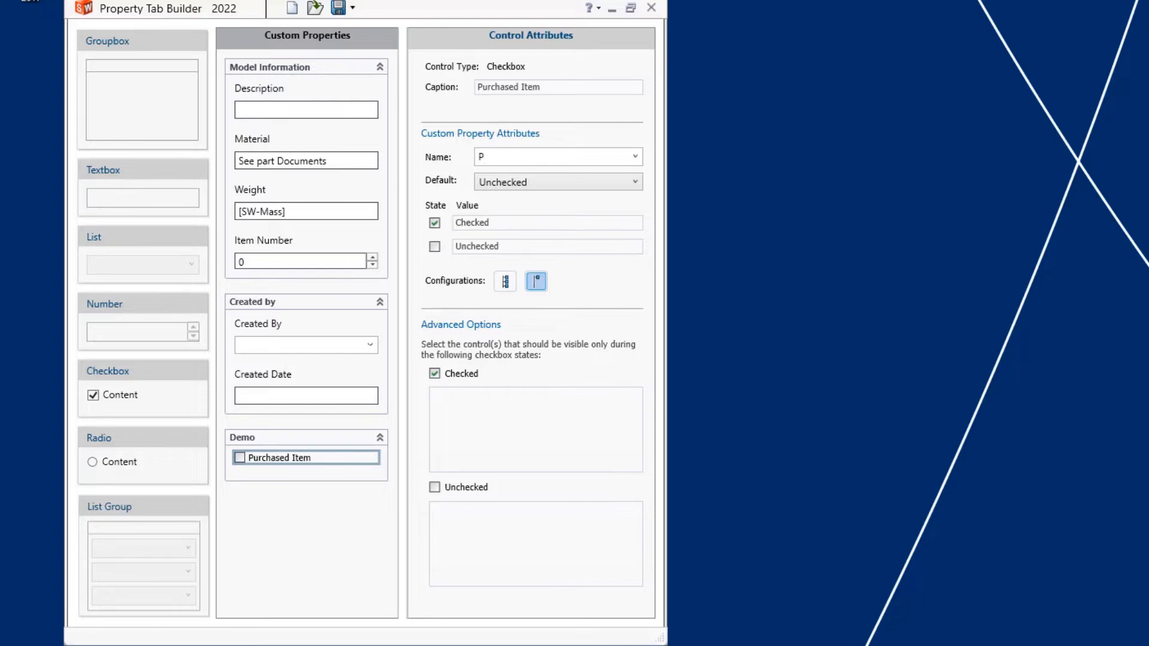
text(urchased Item)
Step: Set the Purchased Item checkbox's checked value to X and leave its unchecked value blank
double_click(485, 221)
text(c)
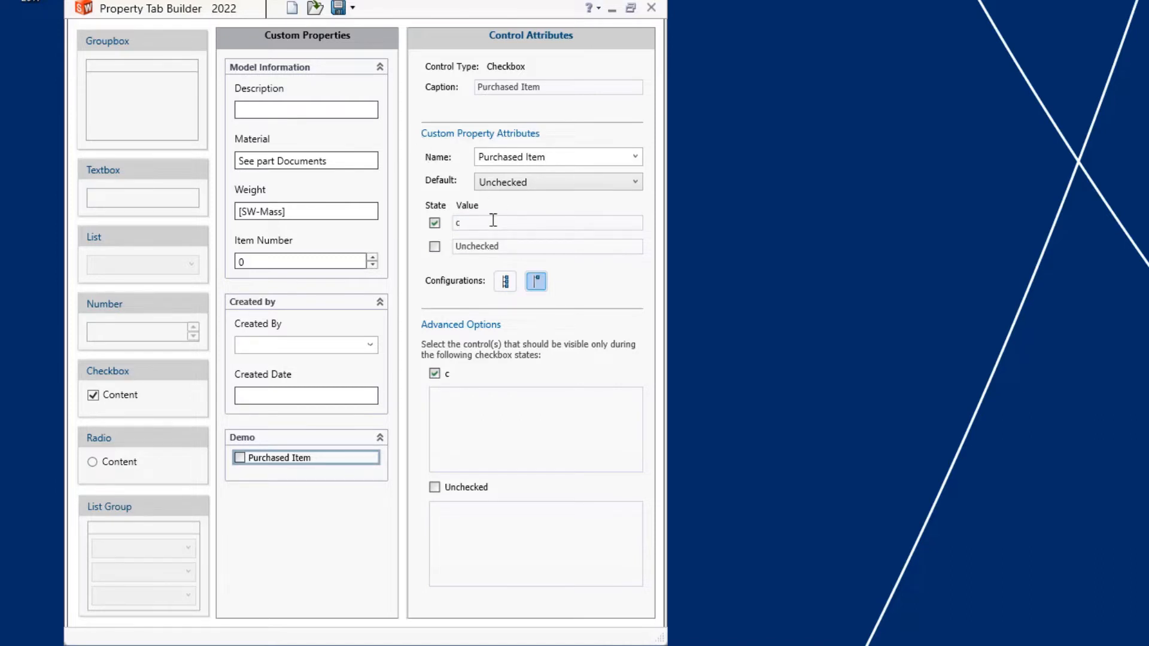
key(BackSpace)
text(X)
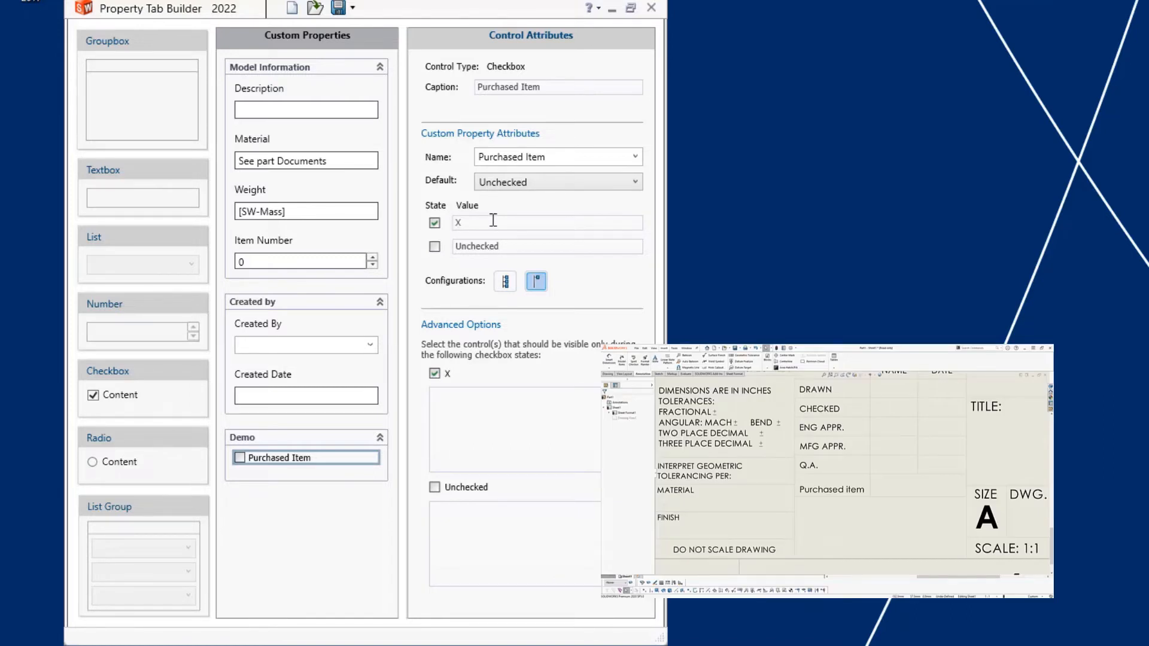
drag(497, 248, 419, 261)
key(BackSpace)
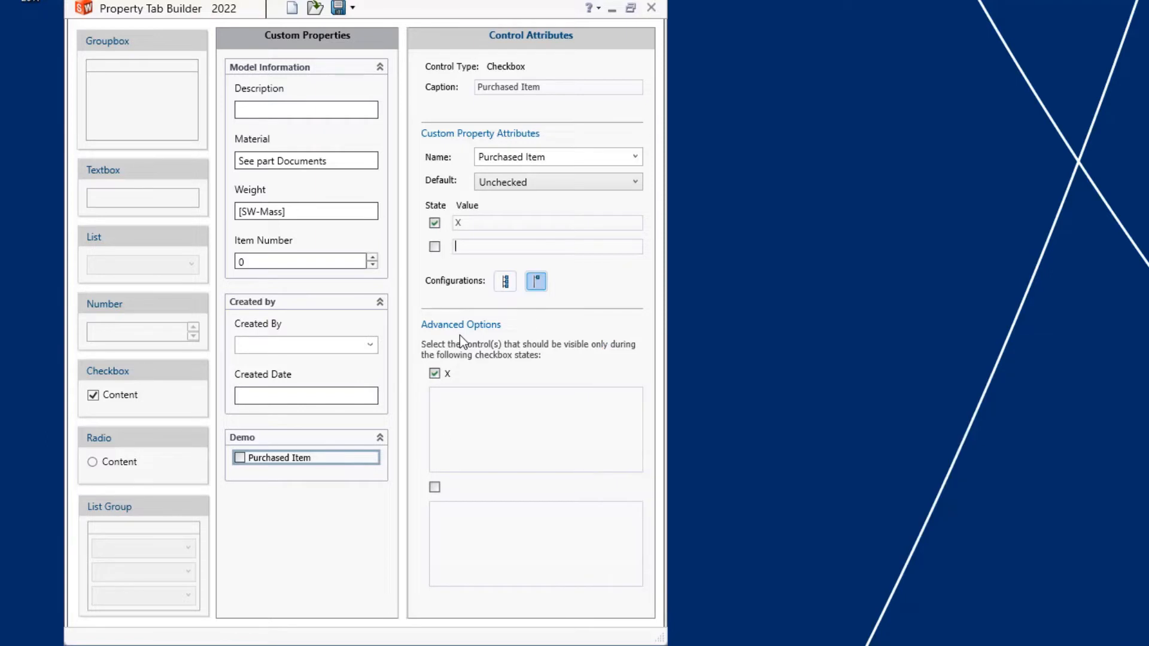
Step: Assign the Description and Material fields to both the checked and unchecked visibility states of the Purchased Item checkbox
click(462, 418)
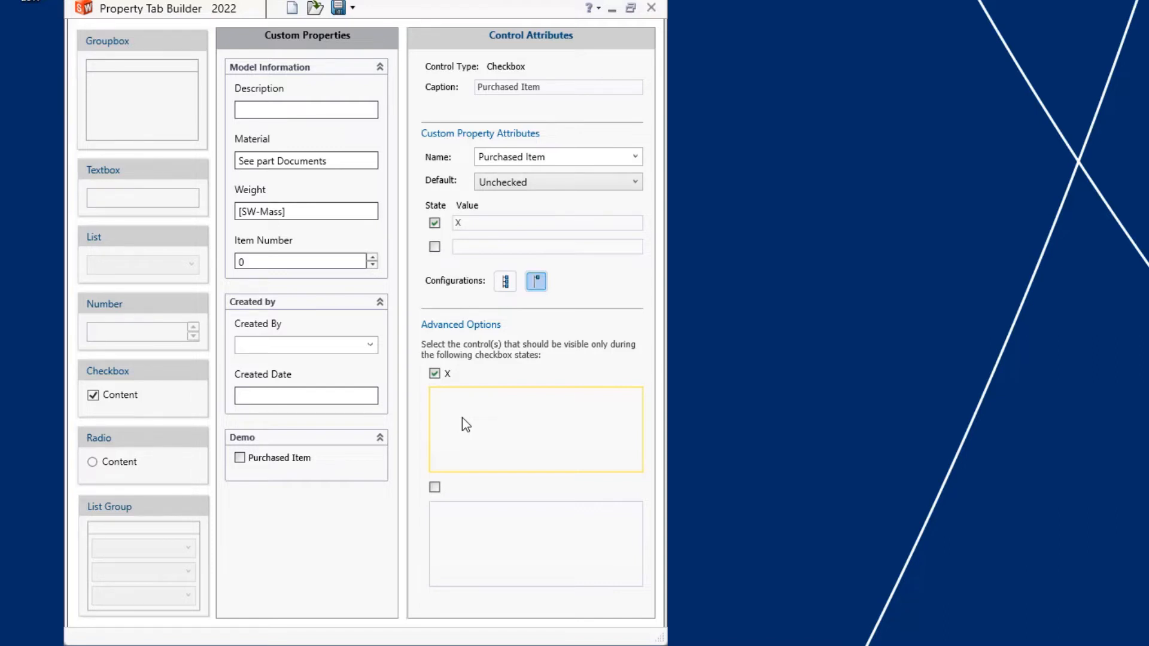
click(297, 85)
ctrl+click(290, 148)
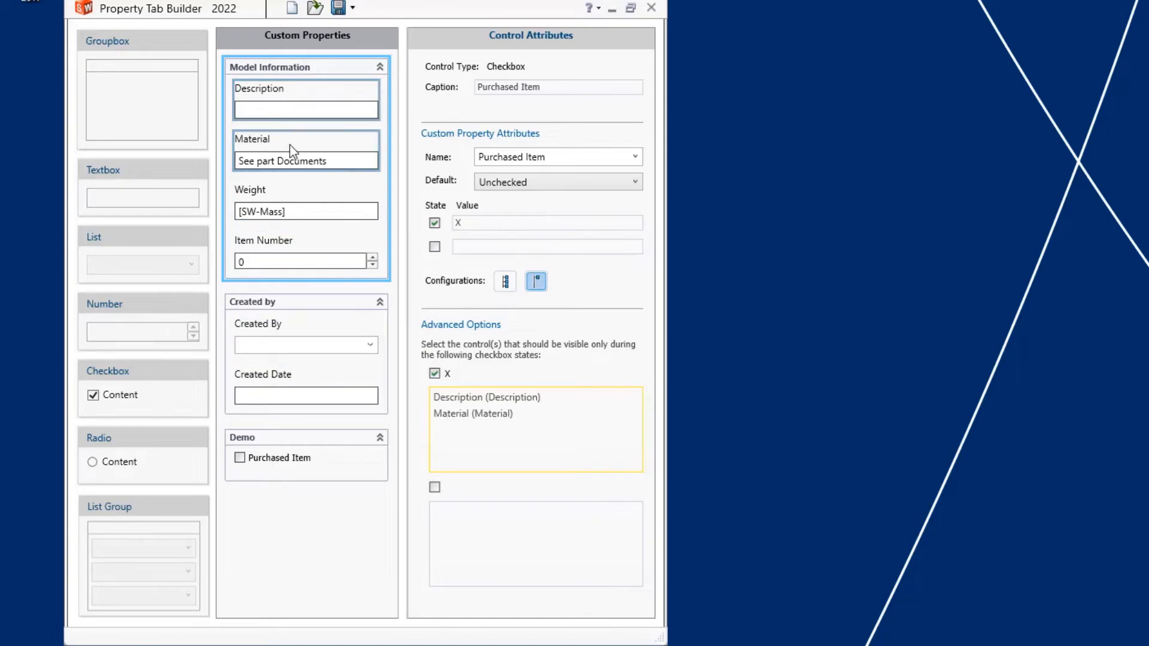
click(522, 566)
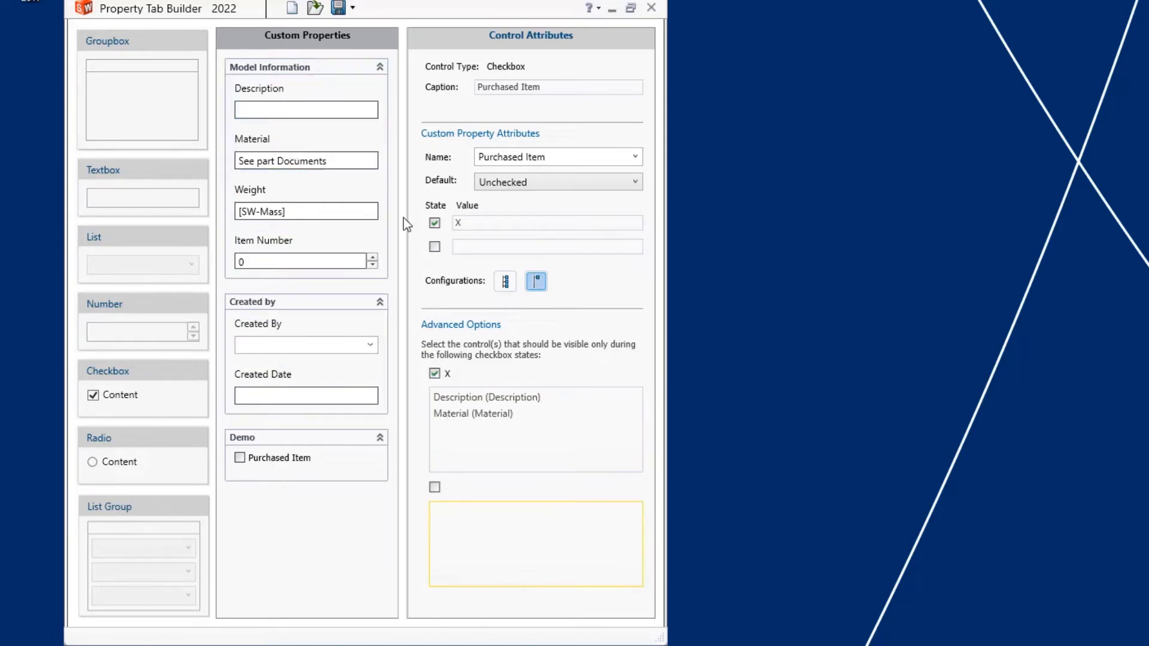
click(336, 91)
ctrl+click(328, 144)
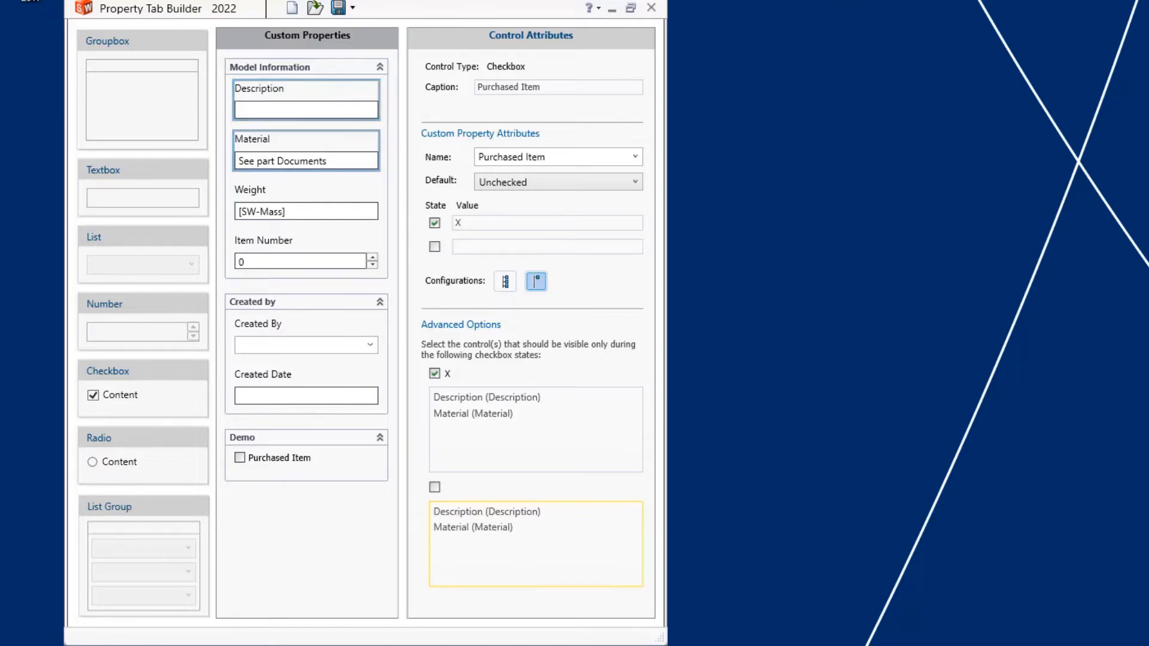
Step: Add a radio control captioned and named Tolerance to the Demo group, with options Coarse (C), Medium (M), Fine (F) and Very Fine (VF)
drag(101, 455, 269, 525)
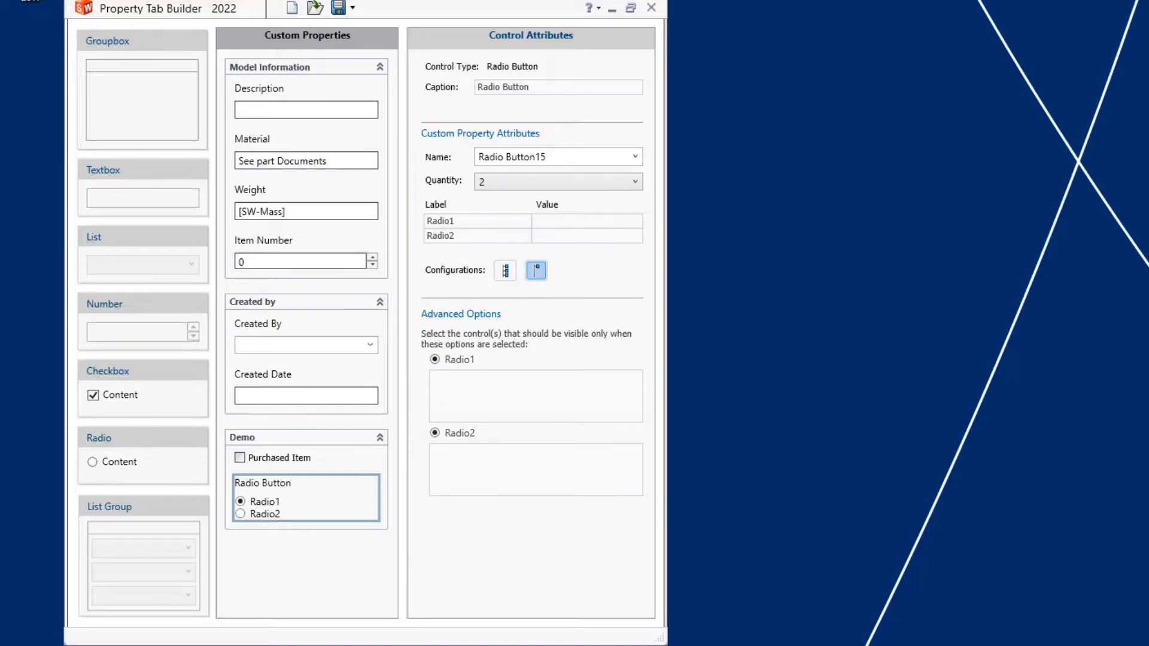
triple_click(573, 85)
text(Tolerance)
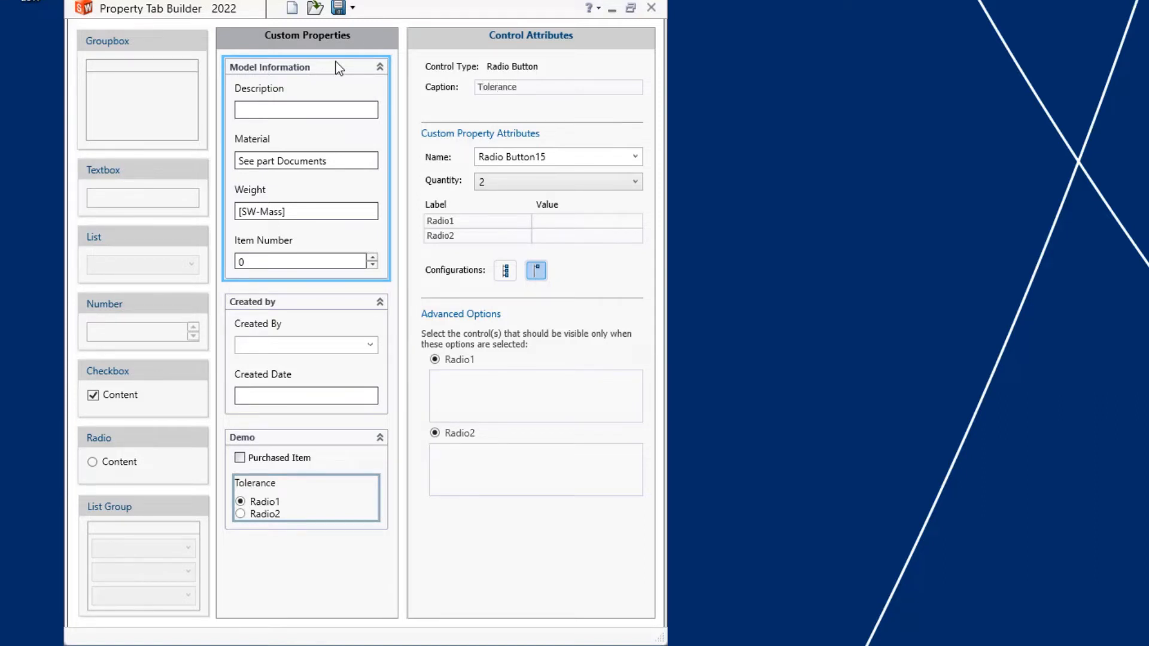
drag(552, 86, 457, 96)
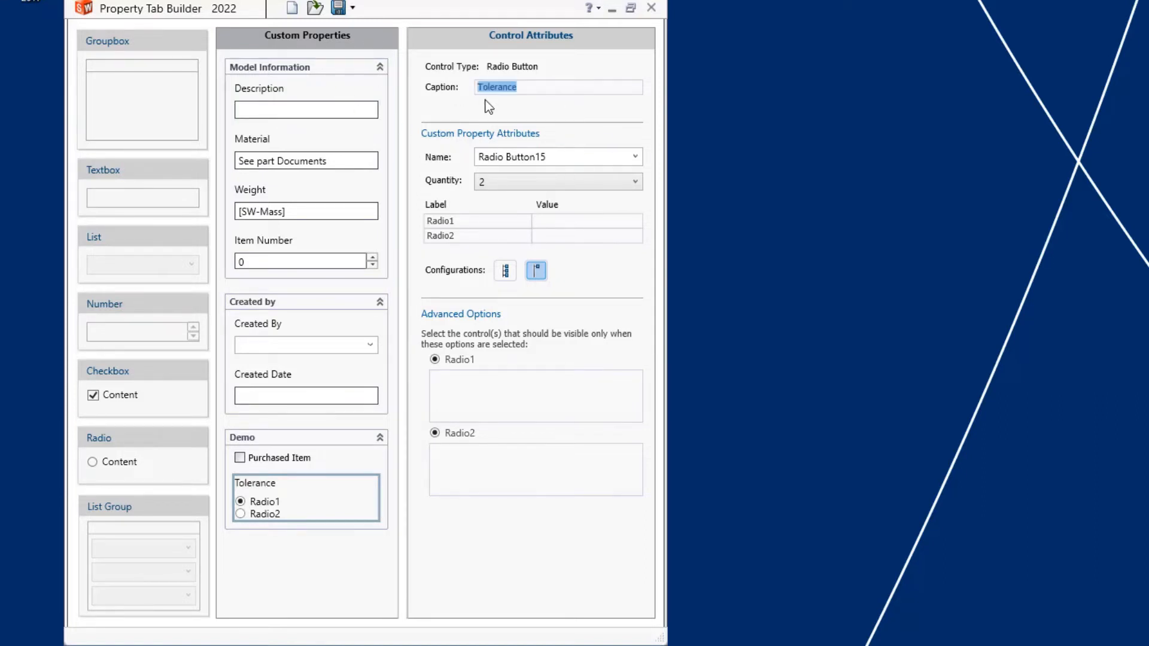
drag(585, 162, 455, 148)
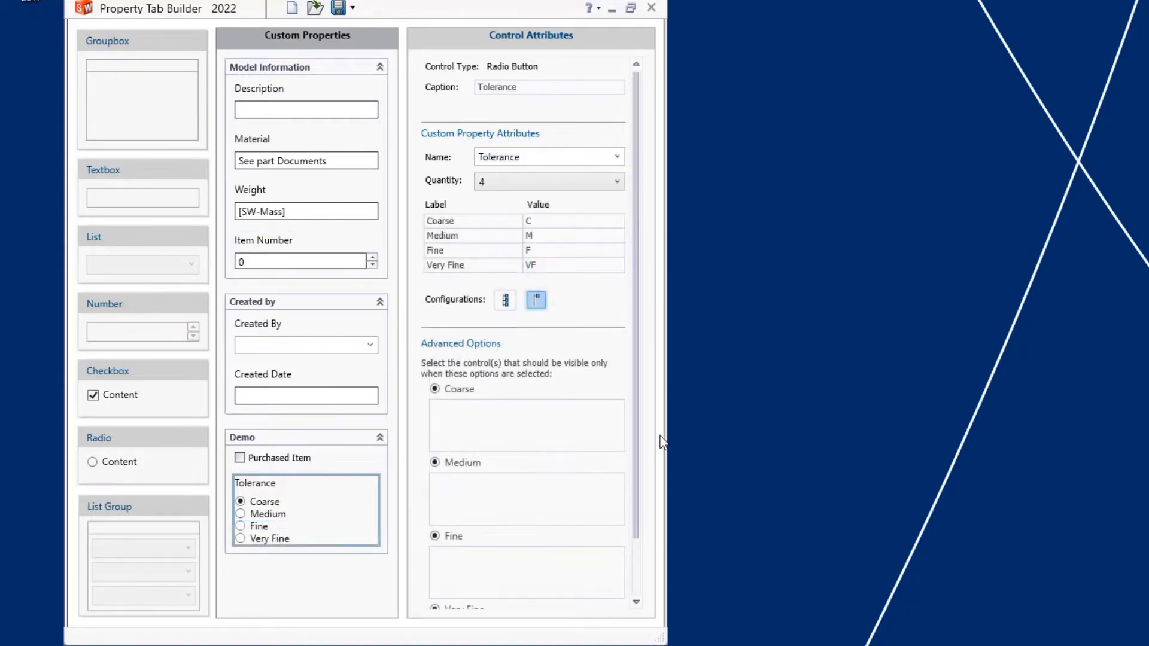
scroll(547, 462, down, 1)
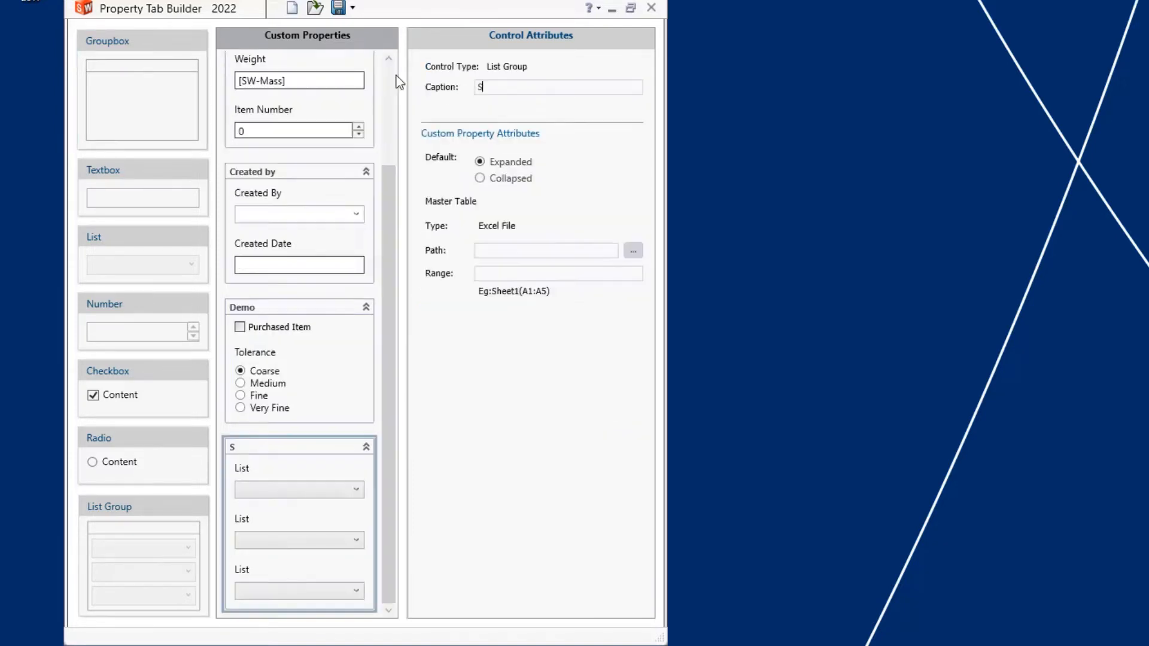
text(u)
text(pport)
key(BackSpace)
key(BackSpace)
key(BackSpace)
text(loier)
key(BackSpace)
key(BackSpace)
key(BackSpace)
key(BackSpace)
key(BackSpace)
key(BackSpace)
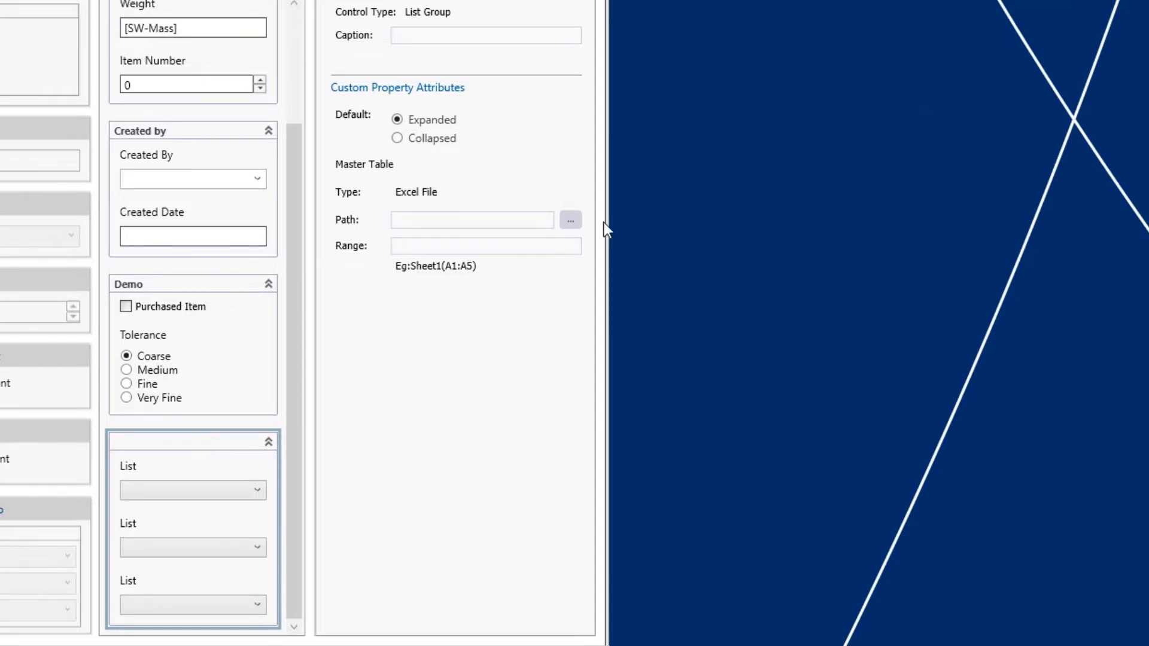
Step: Link the list group to "List group example.xlsx" with range Sheet1(A2:B8) and caption the group Supplier
click(571, 220)
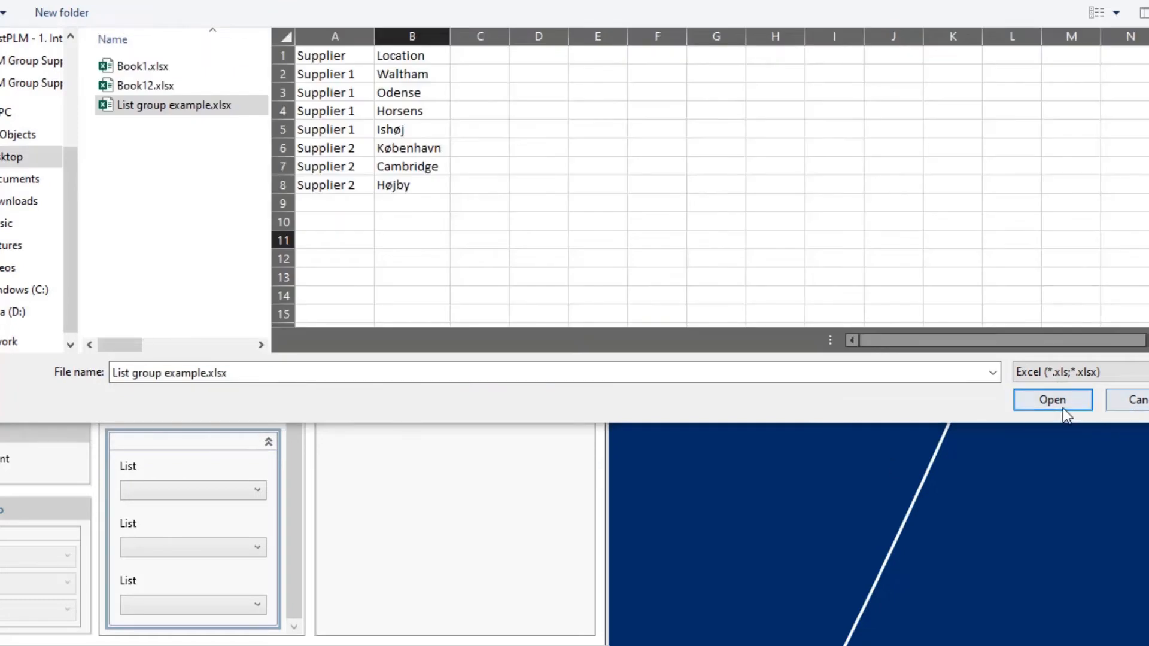
click(1044, 400)
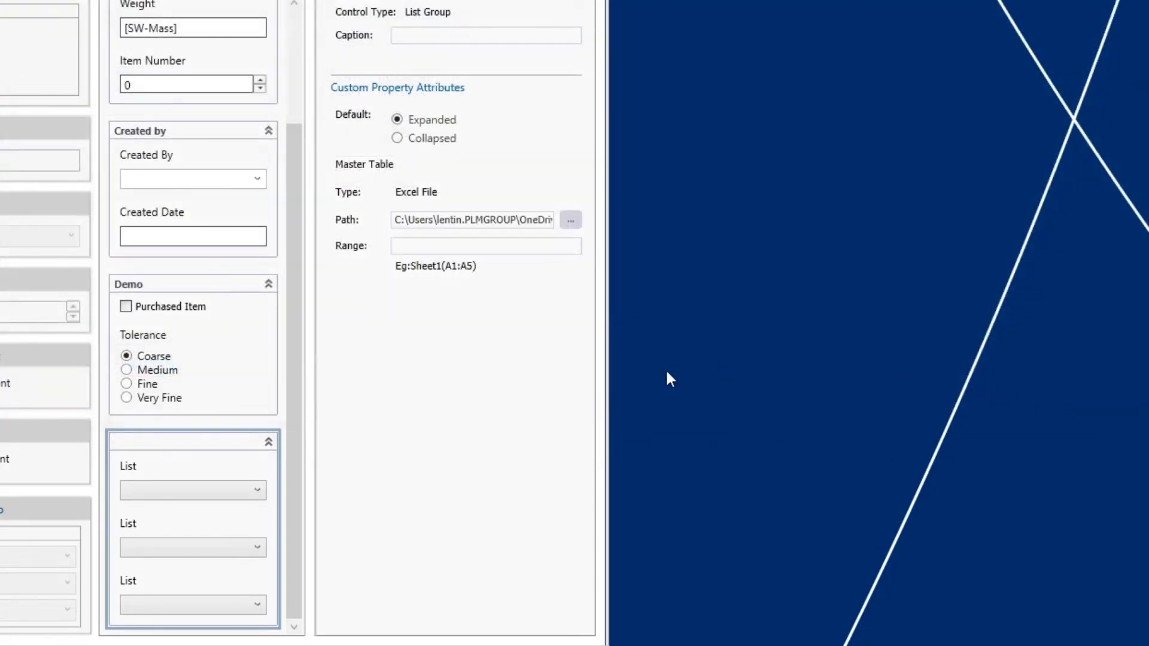
click(431, 249)
text(Sheet1(A2:B7)
key(BackSpace)
text(8))
click(457, 33)
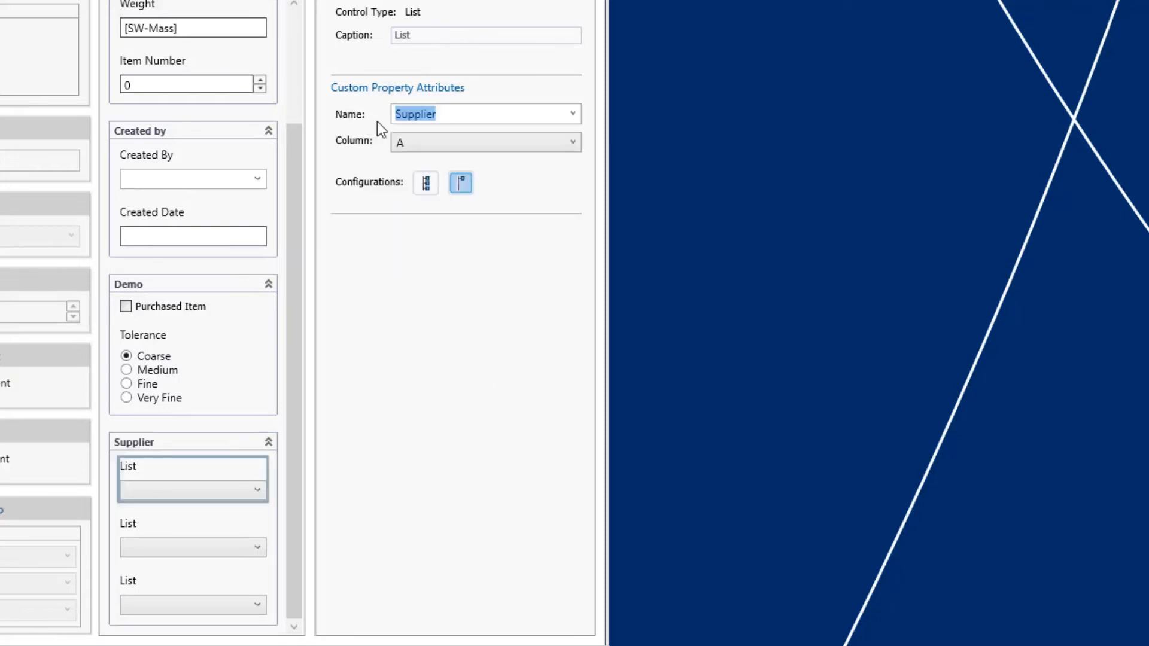
Step: Caption the Supplier group's first list Supplier, and link its second list to column B, captioned and named Location
drag(493, 35, 318, 30)
text(Supplier)
click(177, 519)
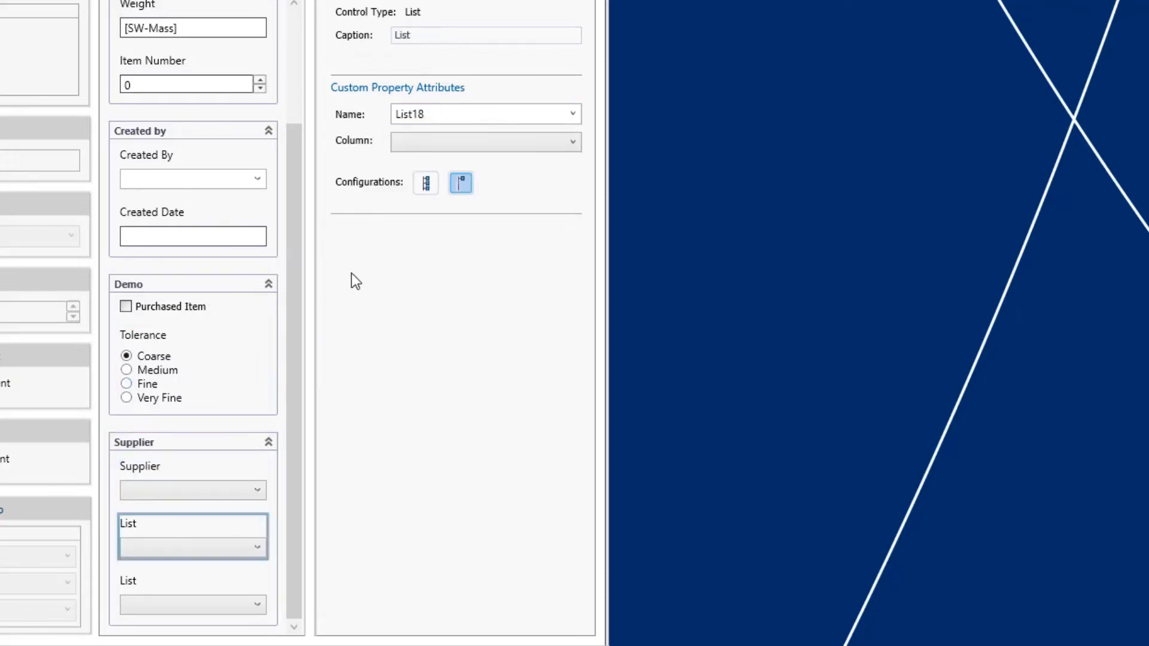
click(444, 147)
click(437, 178)
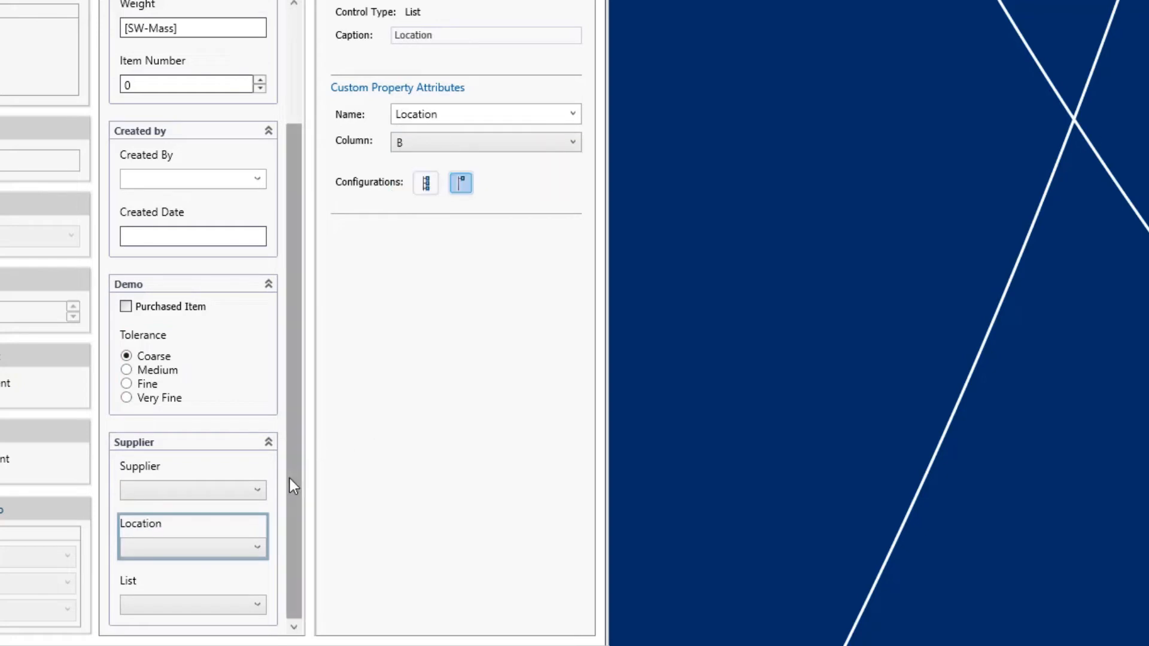
Step: Test the linked Supplier group by checking the Location options offered for Supplier 1 and for Supplier 2
click(250, 488)
click(231, 512)
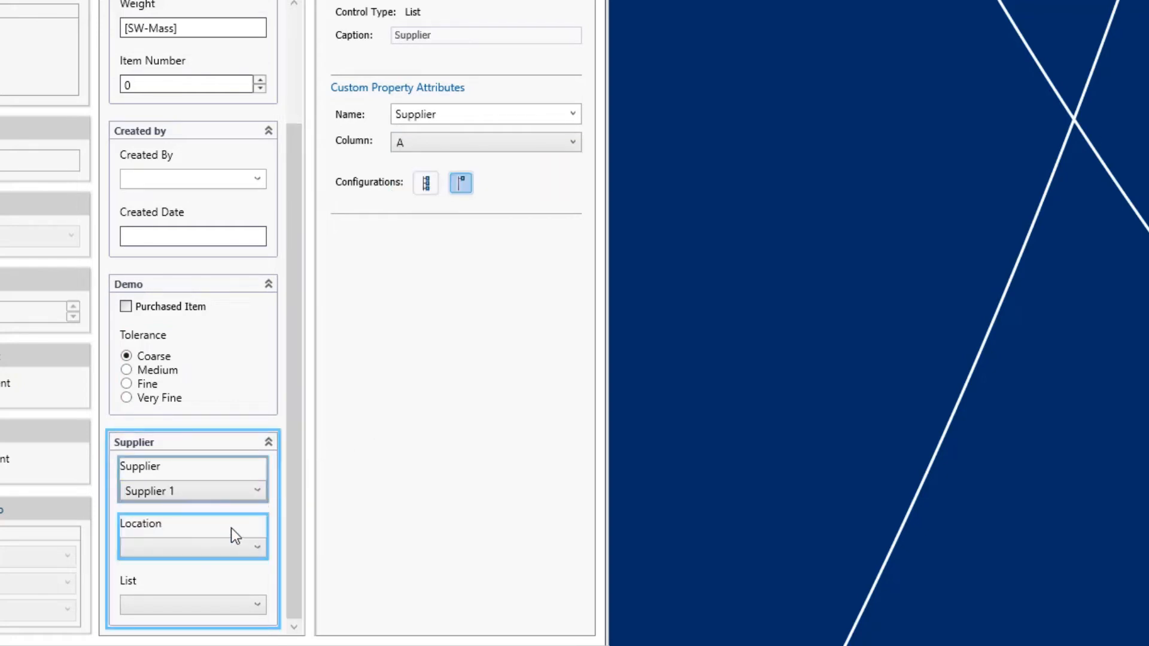
click(234, 547)
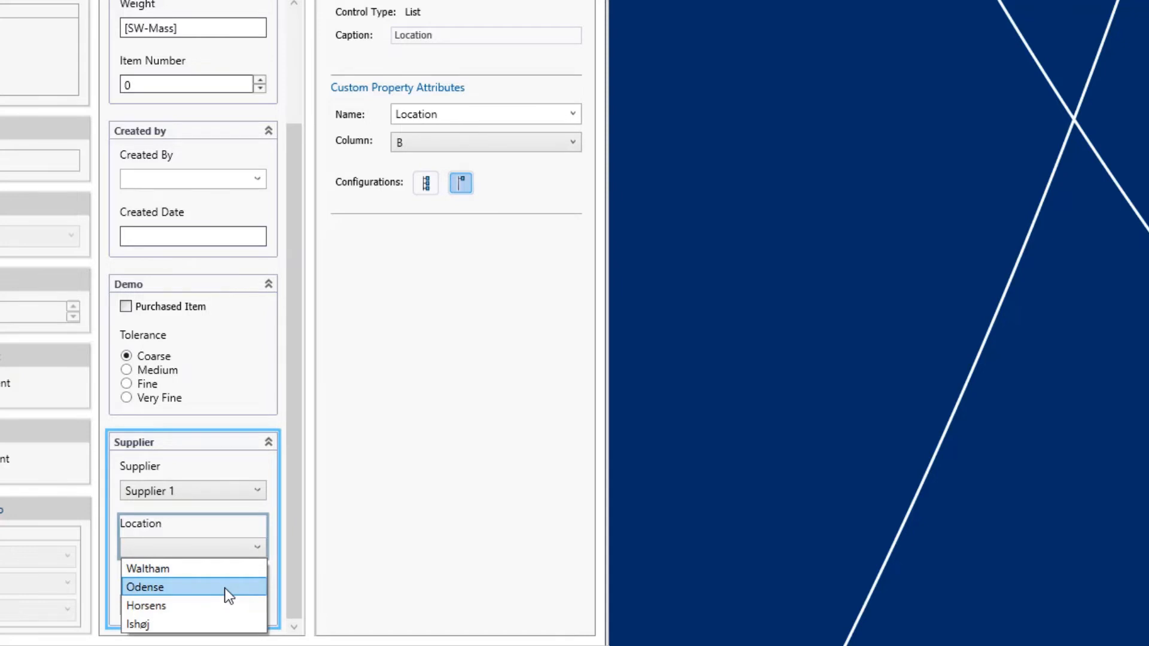
click(233, 493)
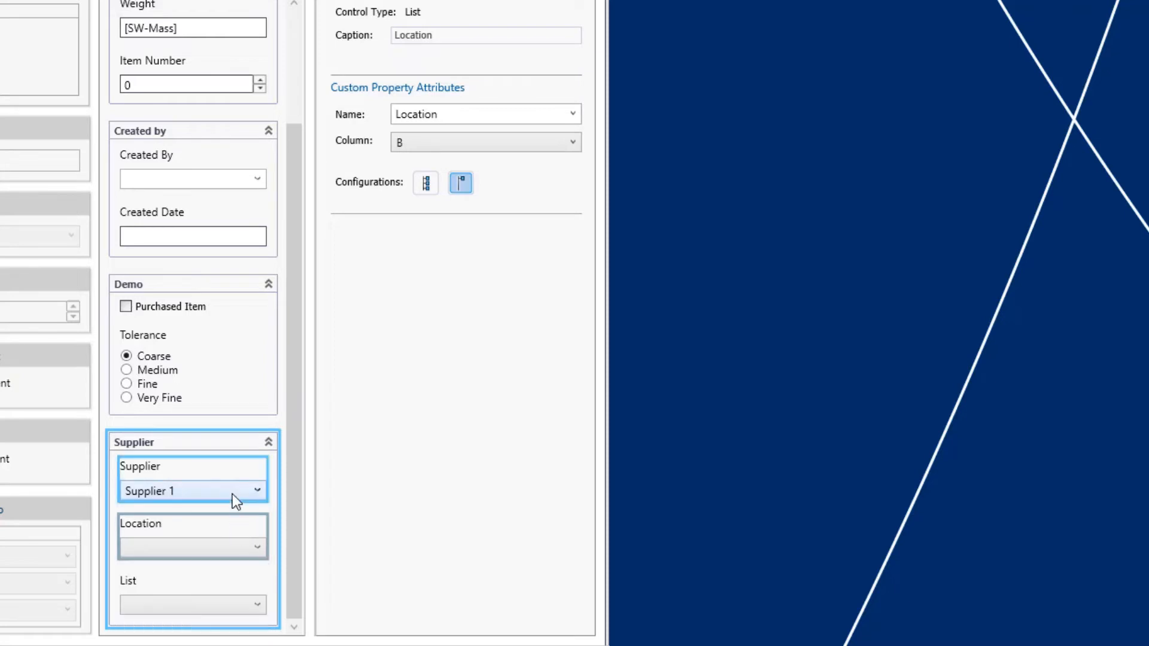
click(236, 494)
click(231, 530)
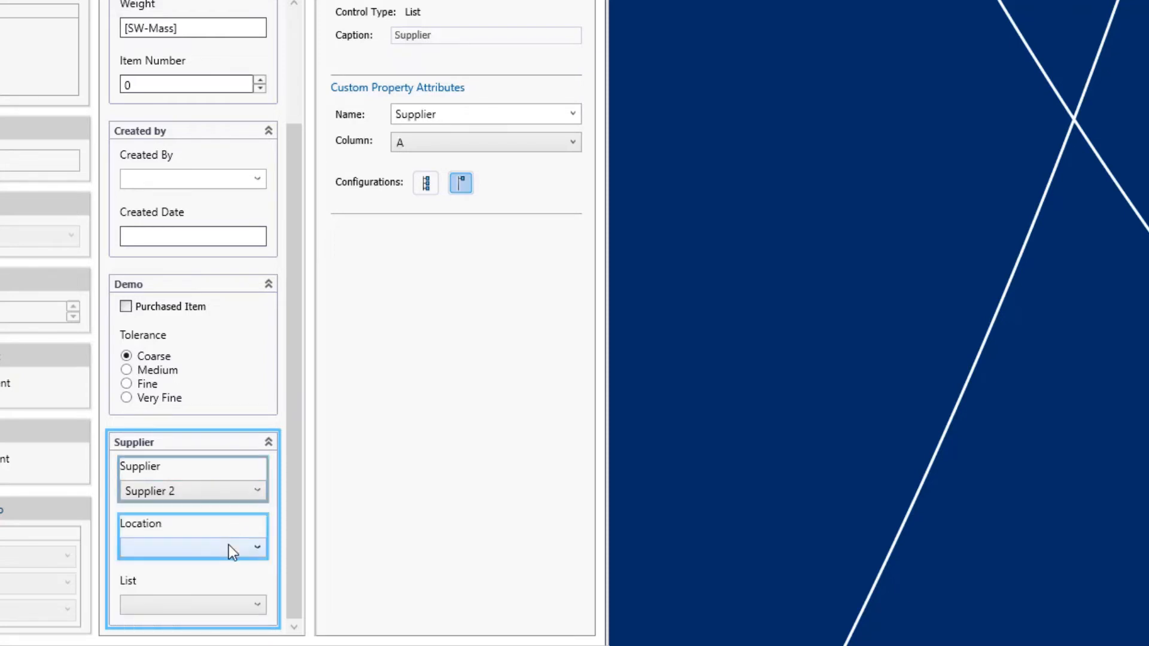
click(228, 545)
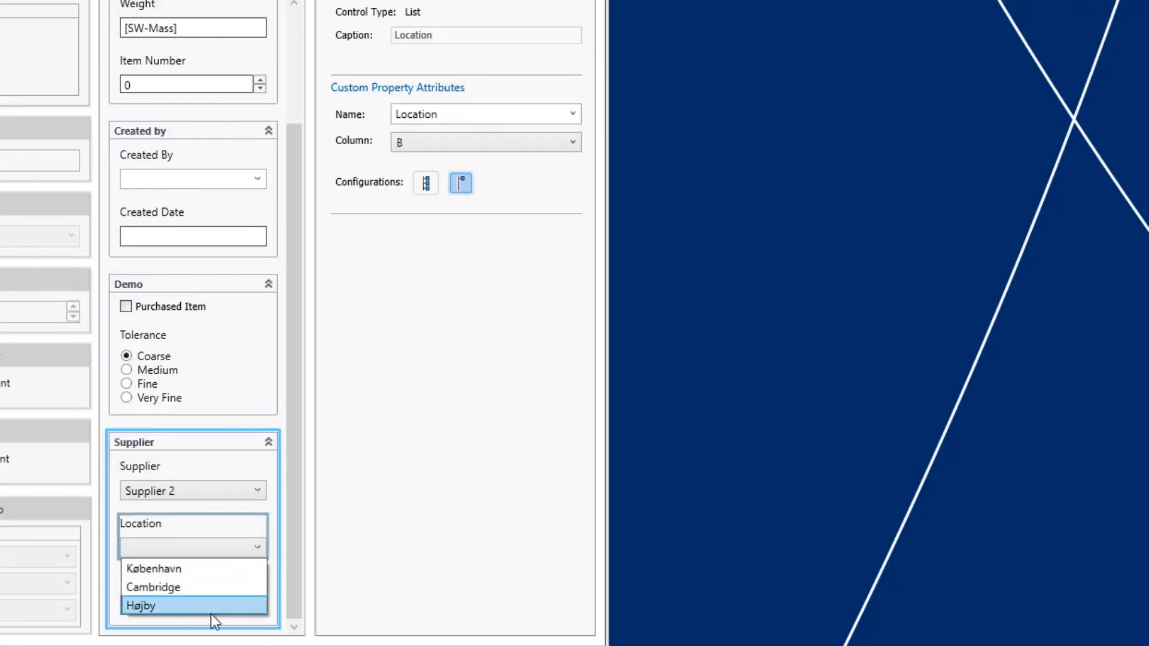
click(260, 547)
Step: Choose Supplier 1 in the Supplier list and Waltham in the Location list
click(246, 486)
click(229, 511)
click(232, 533)
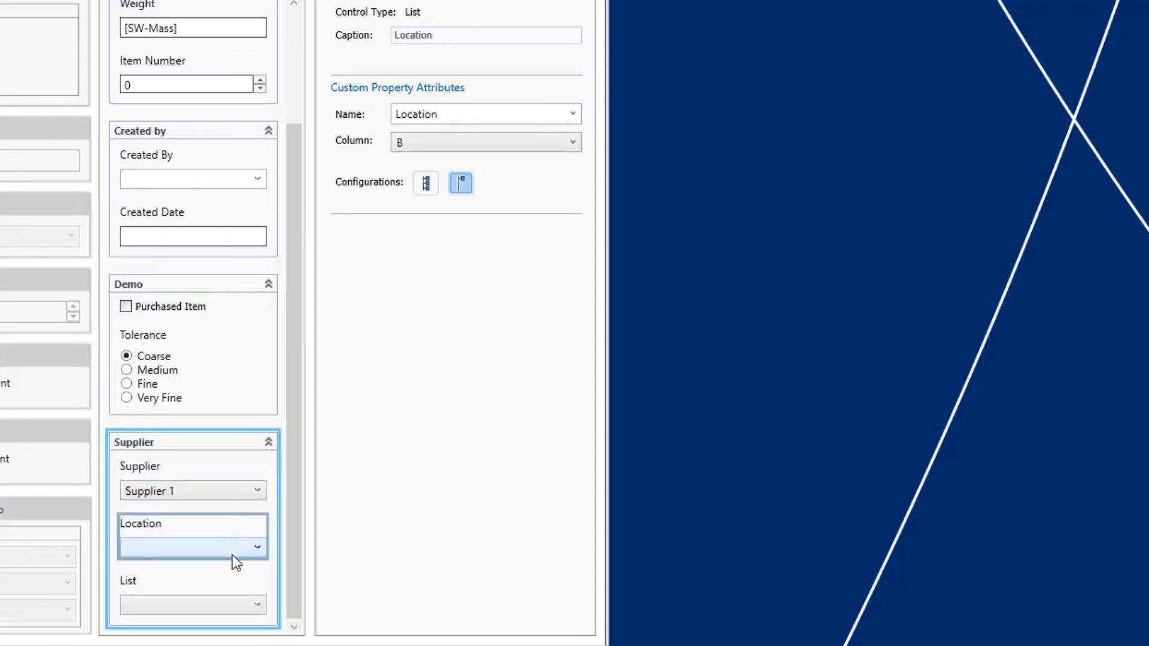
click(232, 550)
click(221, 572)
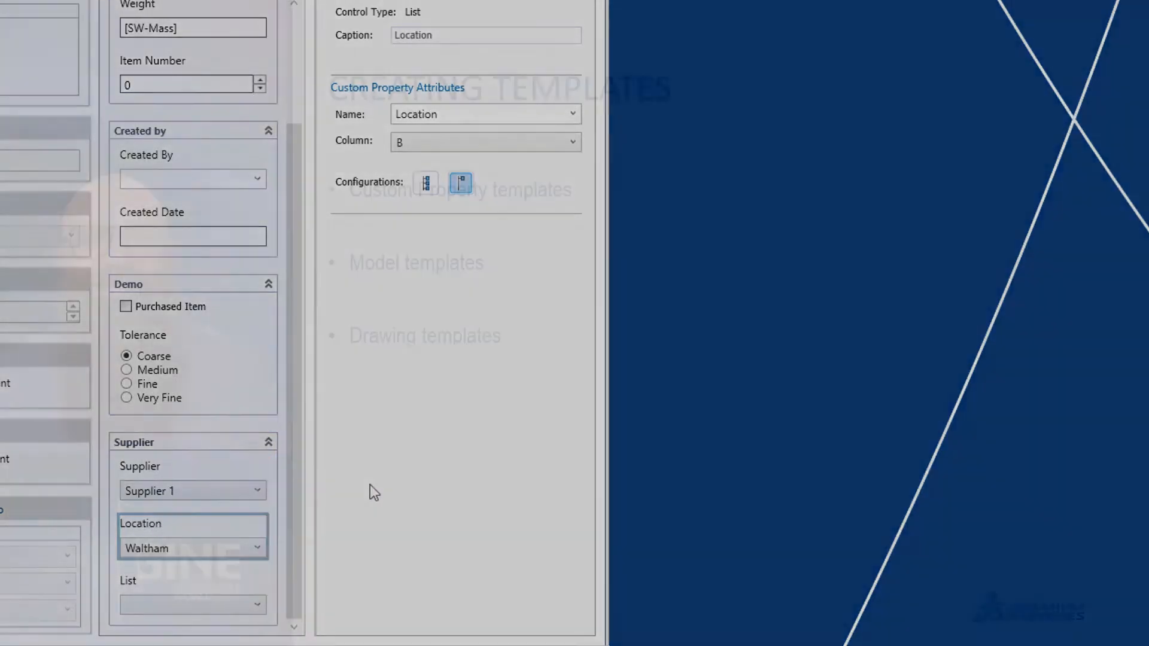
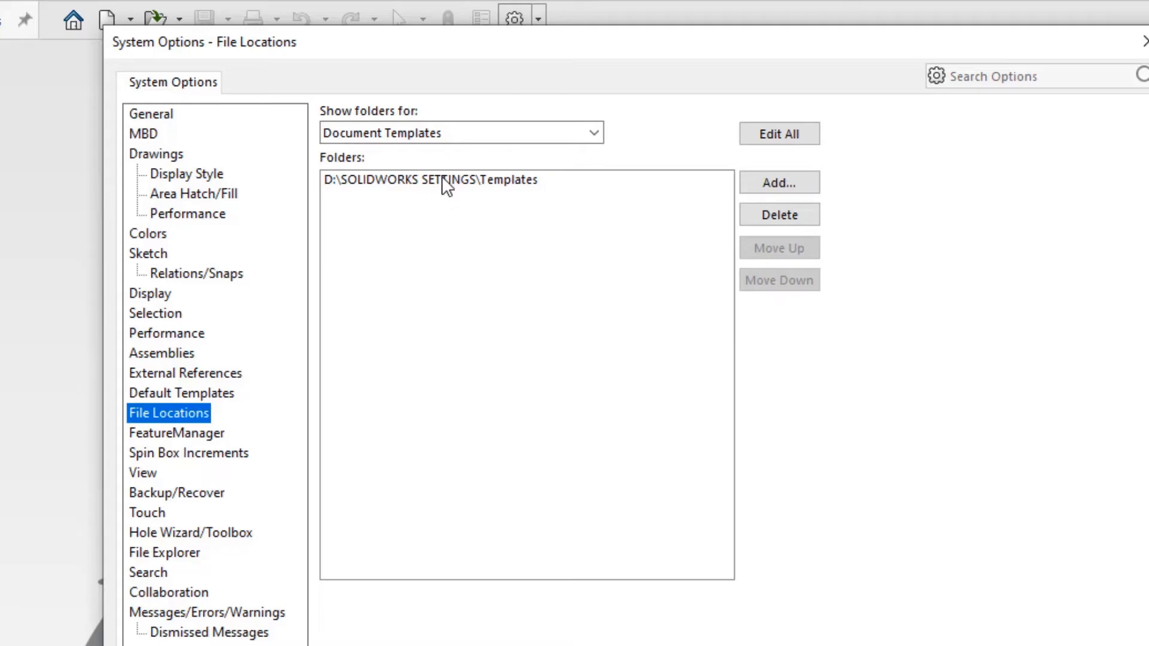
Step: Check the folders set for Custom Property Files and Sheet Formats in the system file locations, and accept the options
click(458, 137)
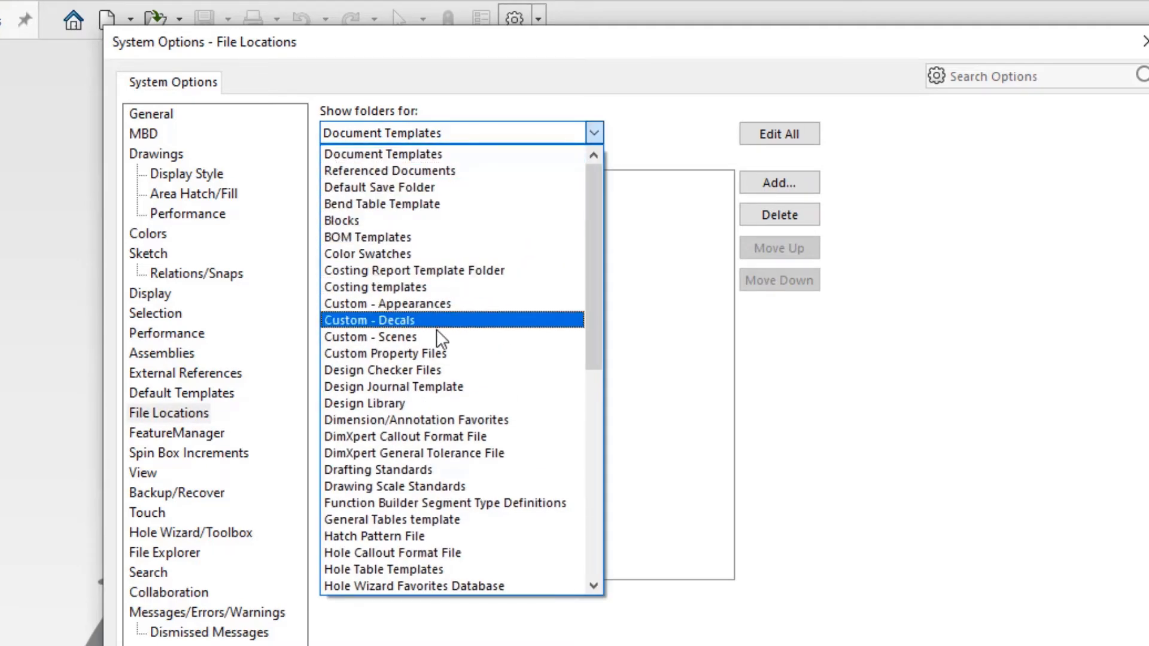
click(432, 351)
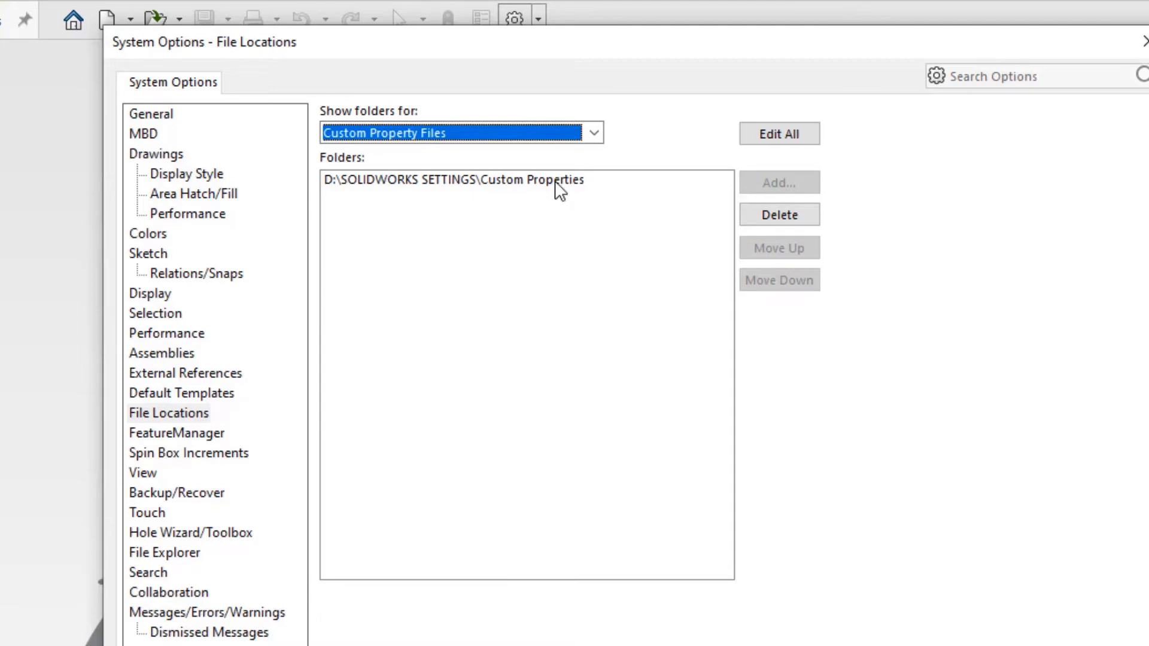
click(594, 136)
click(473, 516)
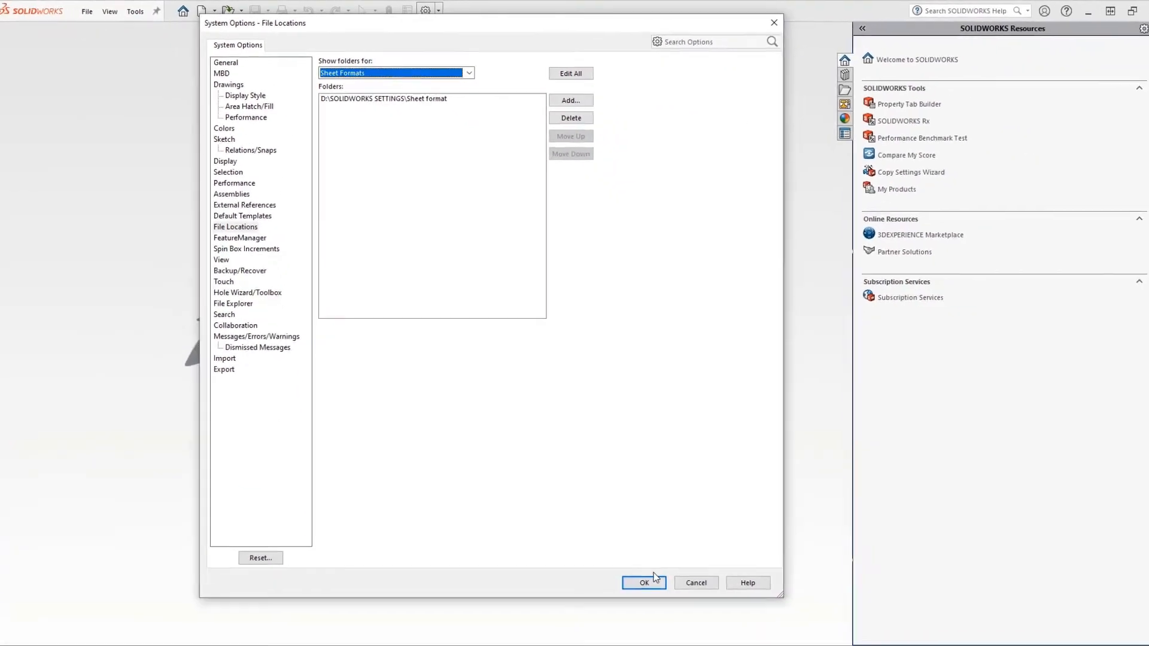
click(647, 572)
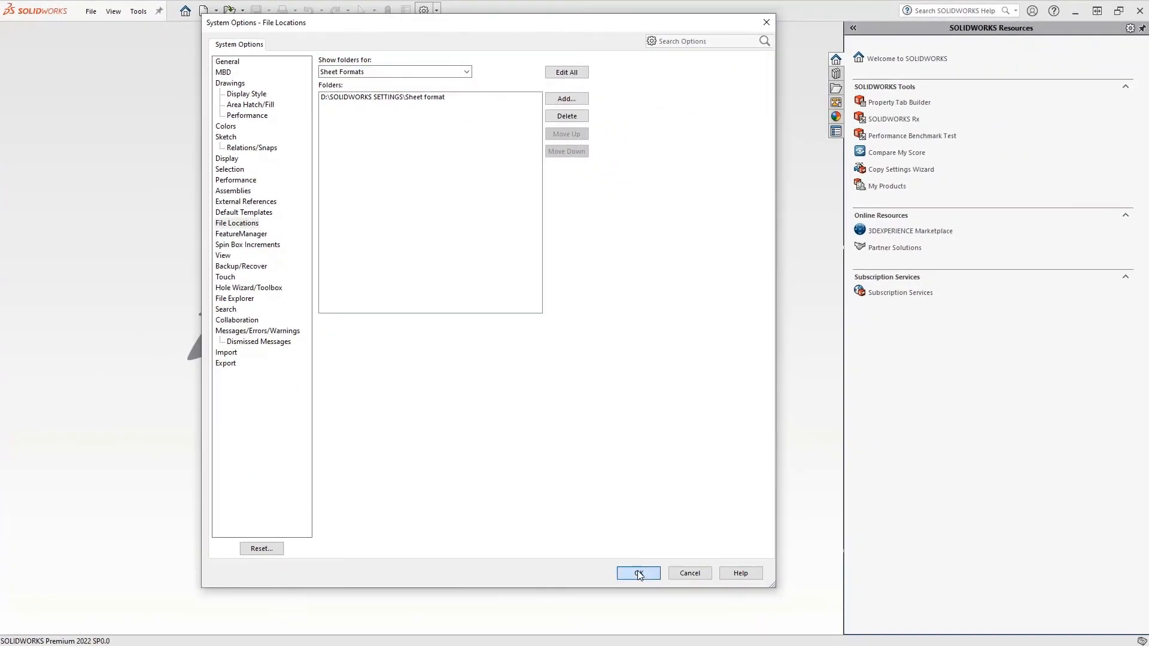
Step: Create a new part document from the Part template
click(216, 10)
click(219, 28)
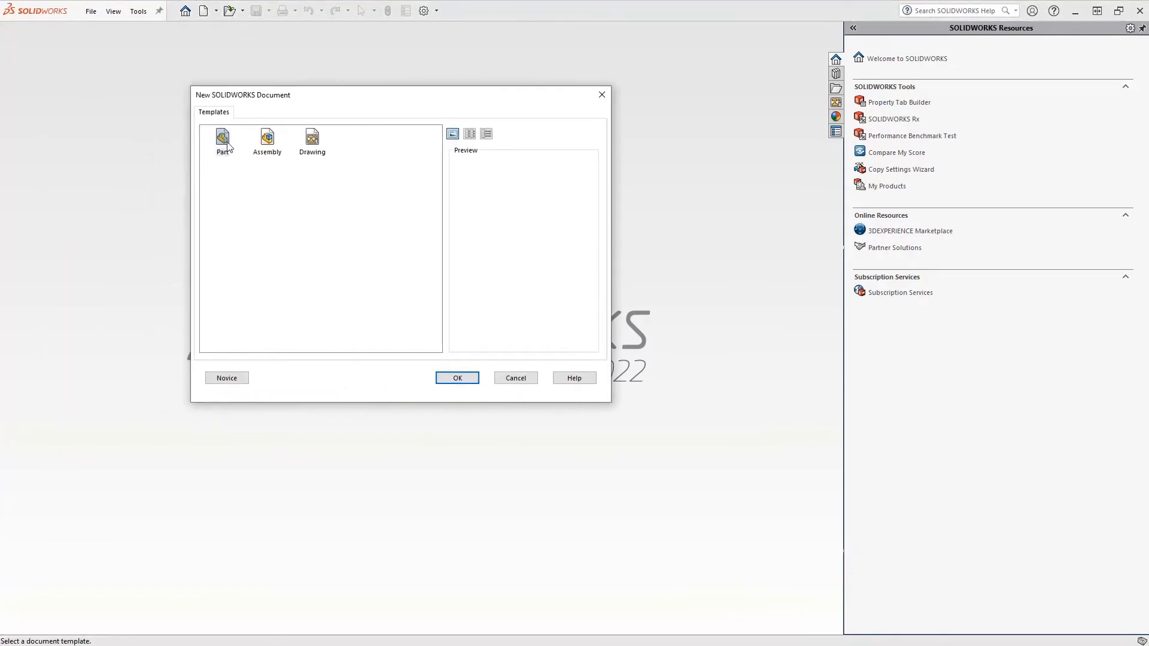
click(455, 382)
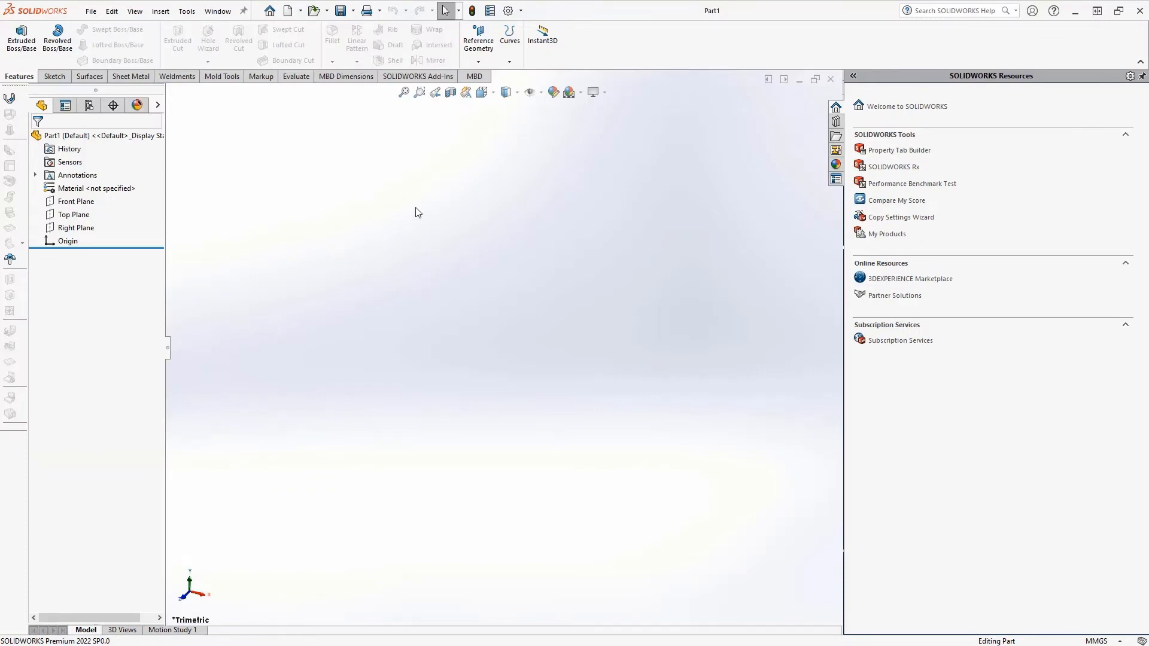
Step: Set the overall drafting standard to ISO in the part's document properties
click(522, 11)
click(532, 27)
click(303, 44)
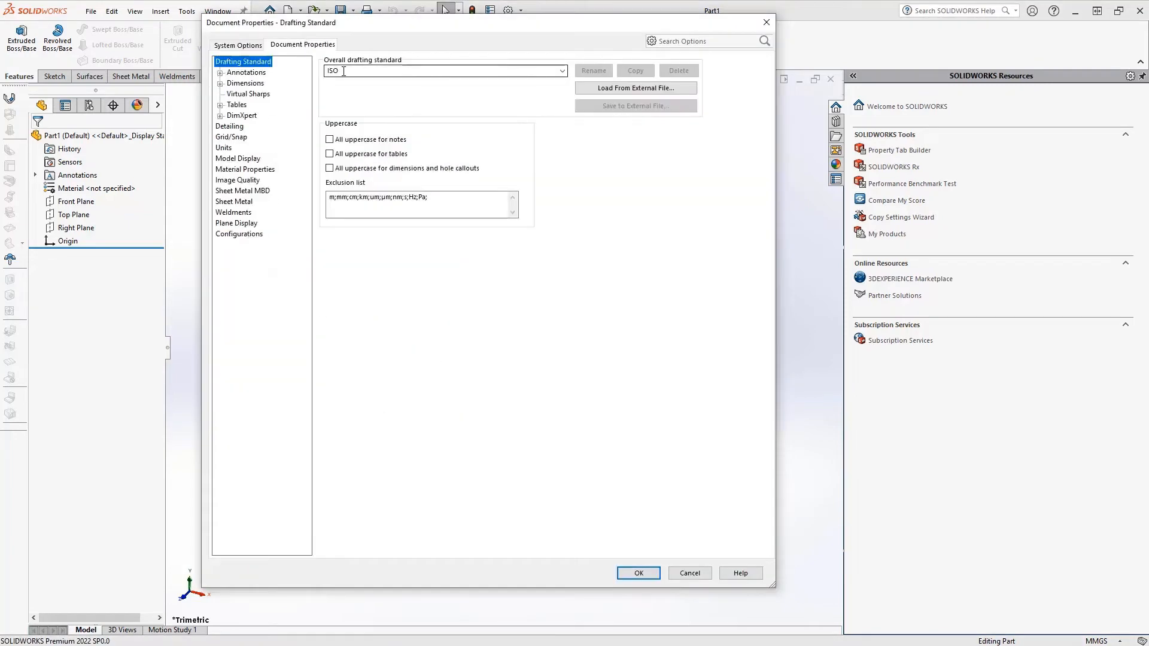
click(344, 71)
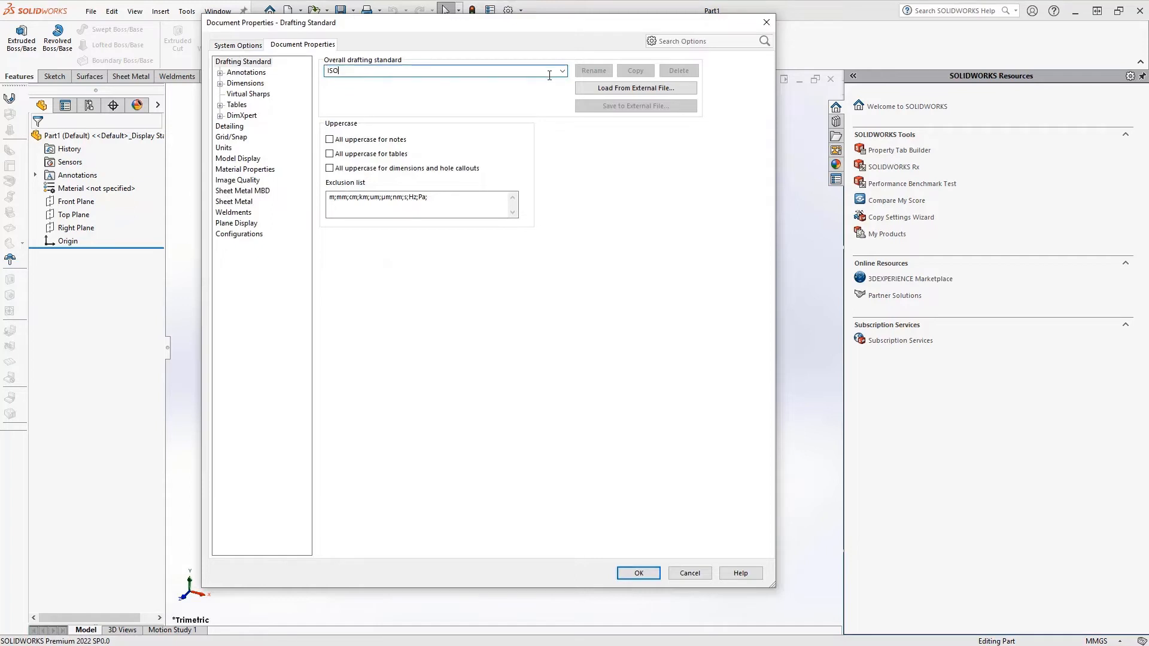
click(562, 72)
click(509, 87)
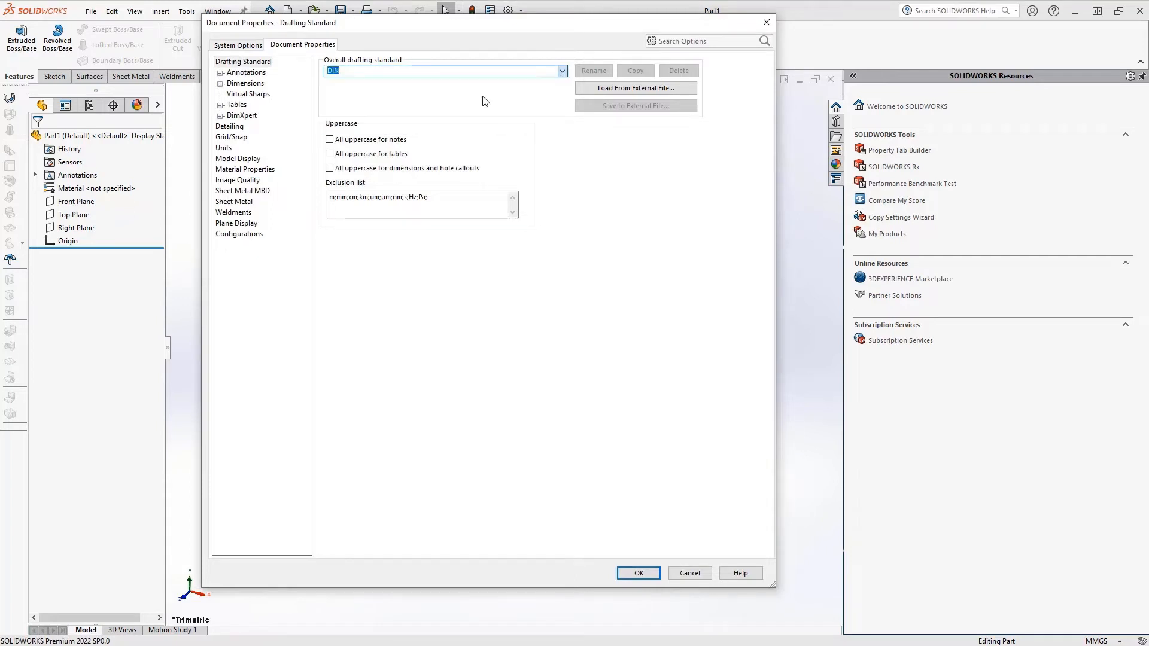
click(565, 72)
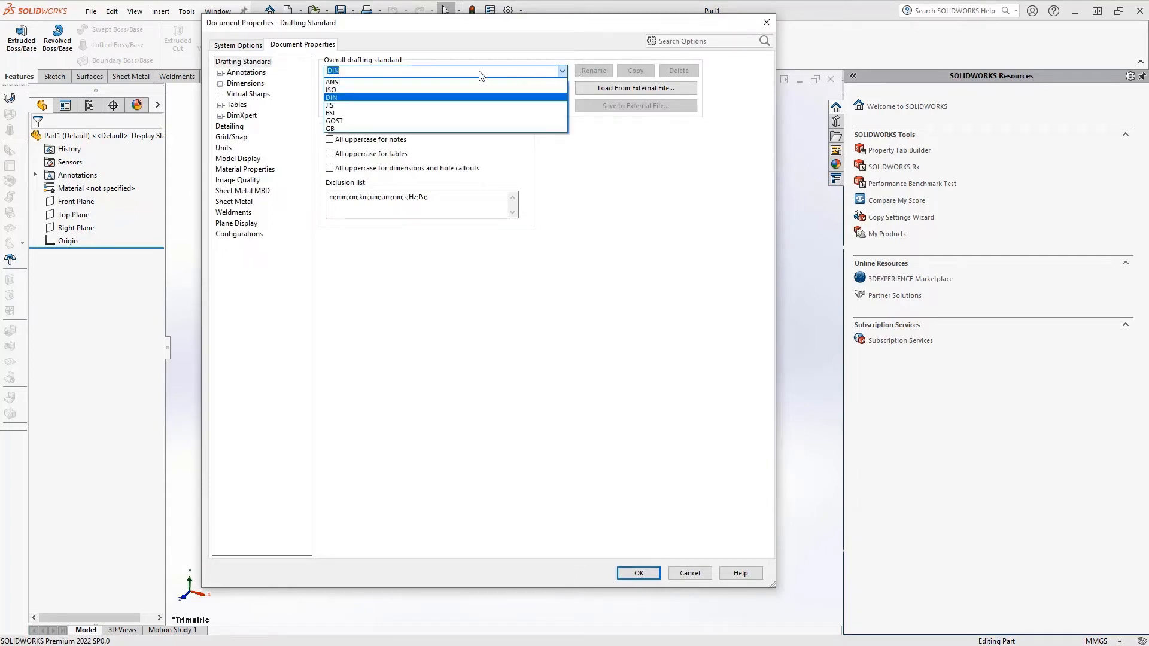
click(406, 90)
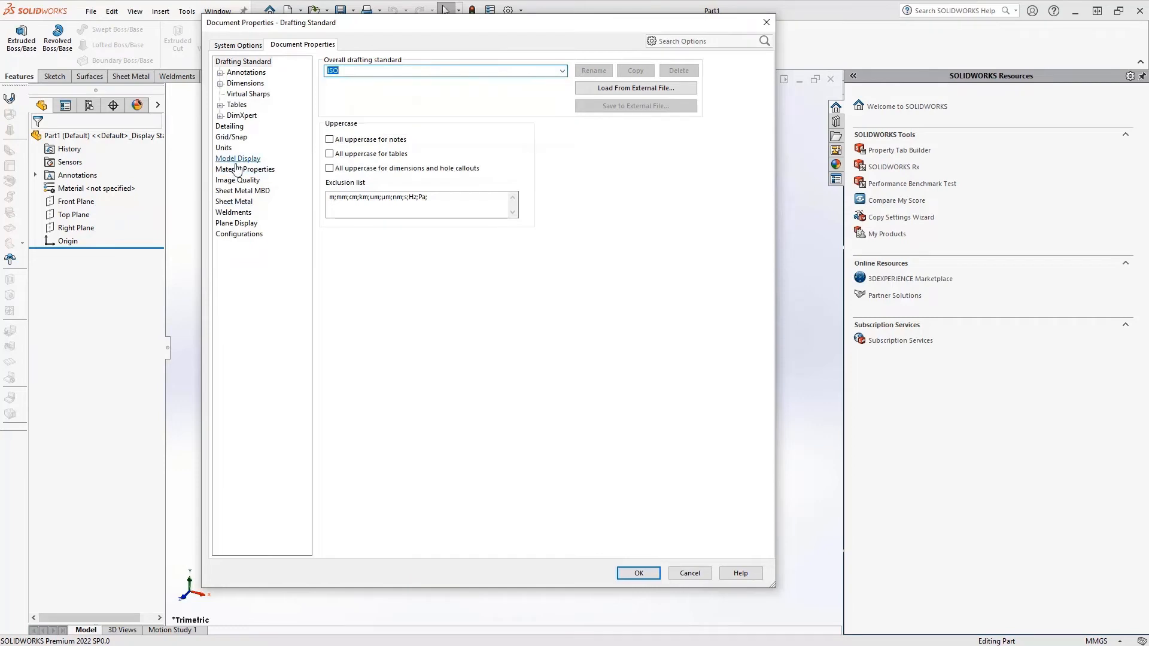
Step: Set the part's unit system to MMGS (millimeter, gram, second)
click(227, 149)
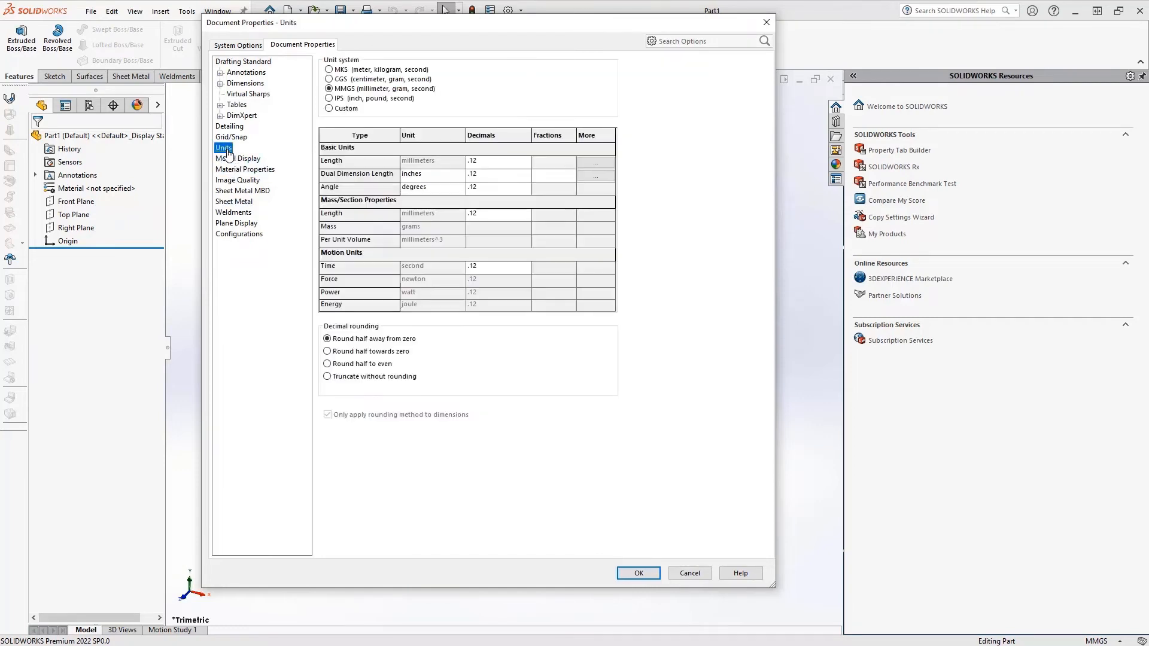
click(329, 99)
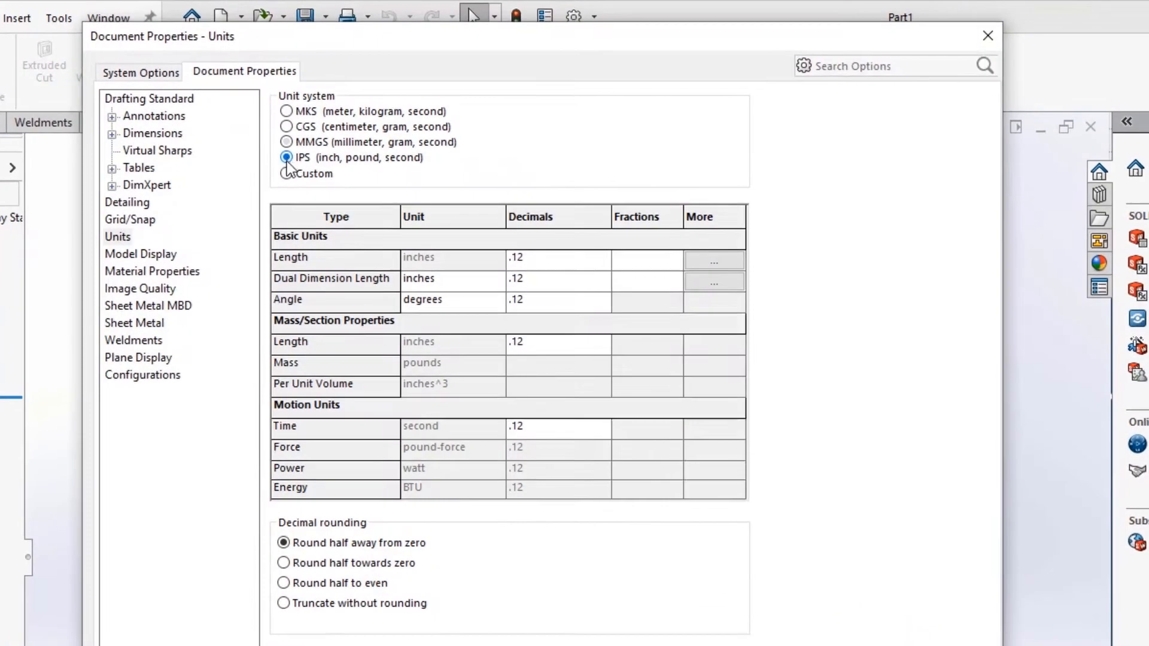
click(287, 143)
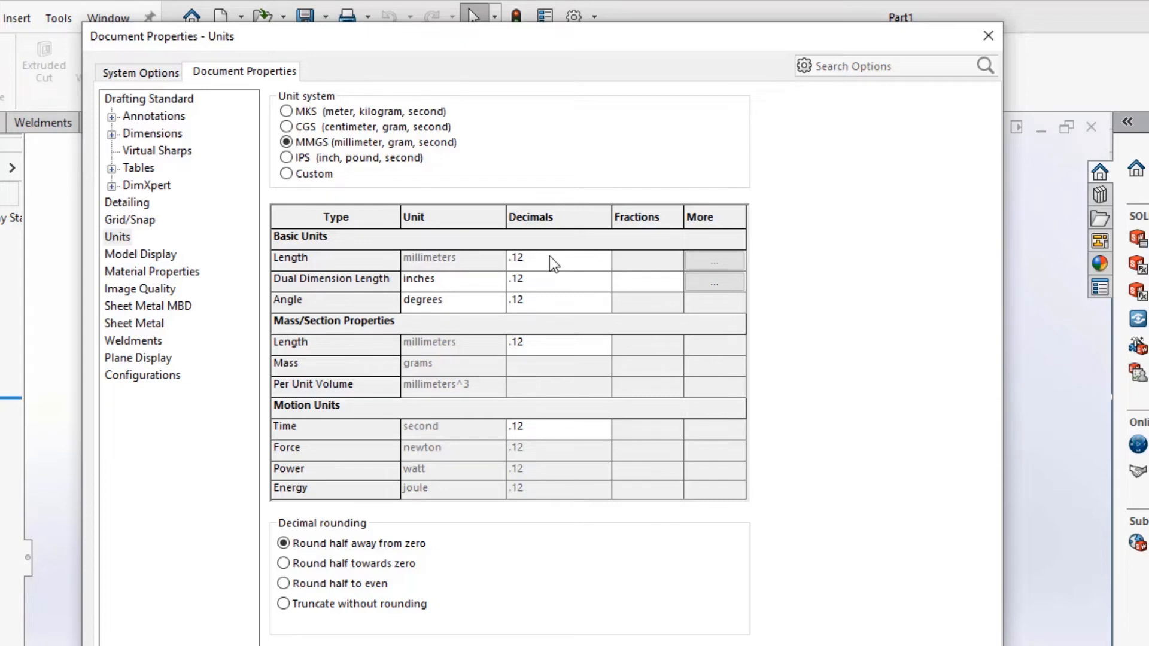
Step: Lower the shaded and draft quality resolution to a deviation of about 0.281 mm and accept the document properties
click(176, 292)
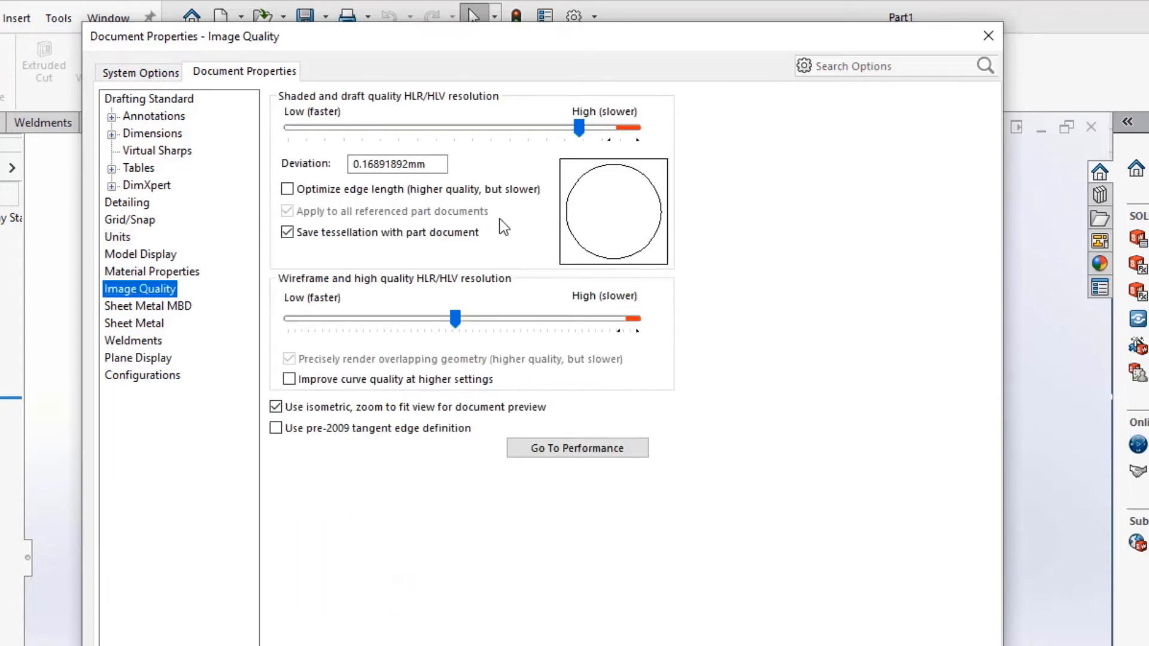
drag(579, 127, 458, 127)
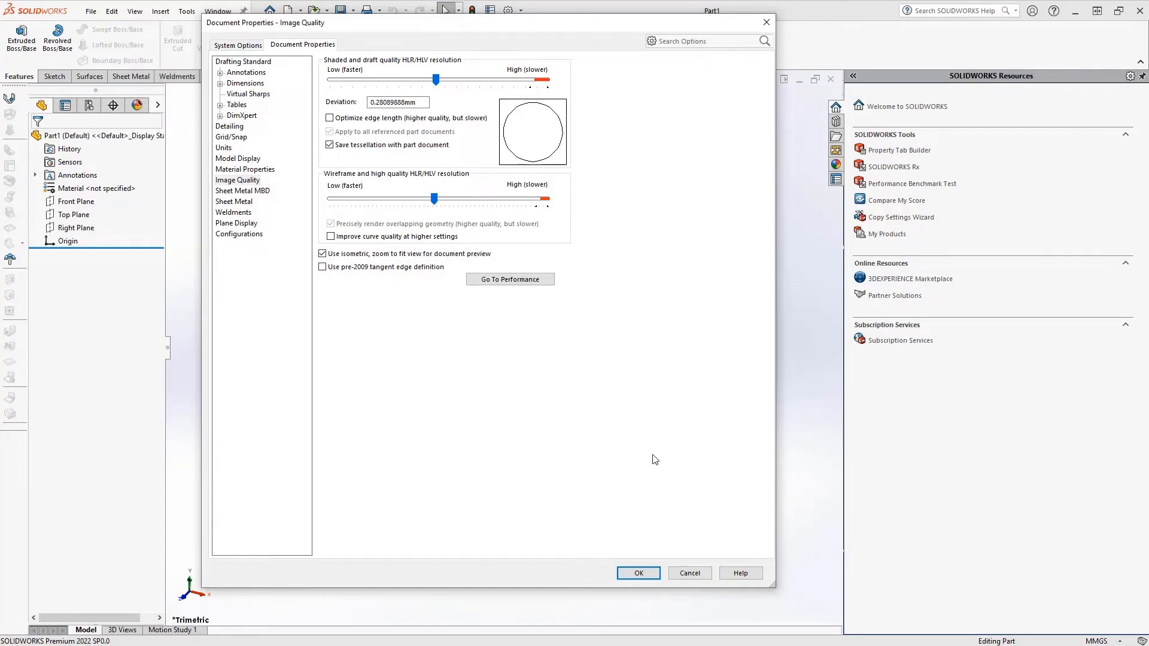
click(639, 574)
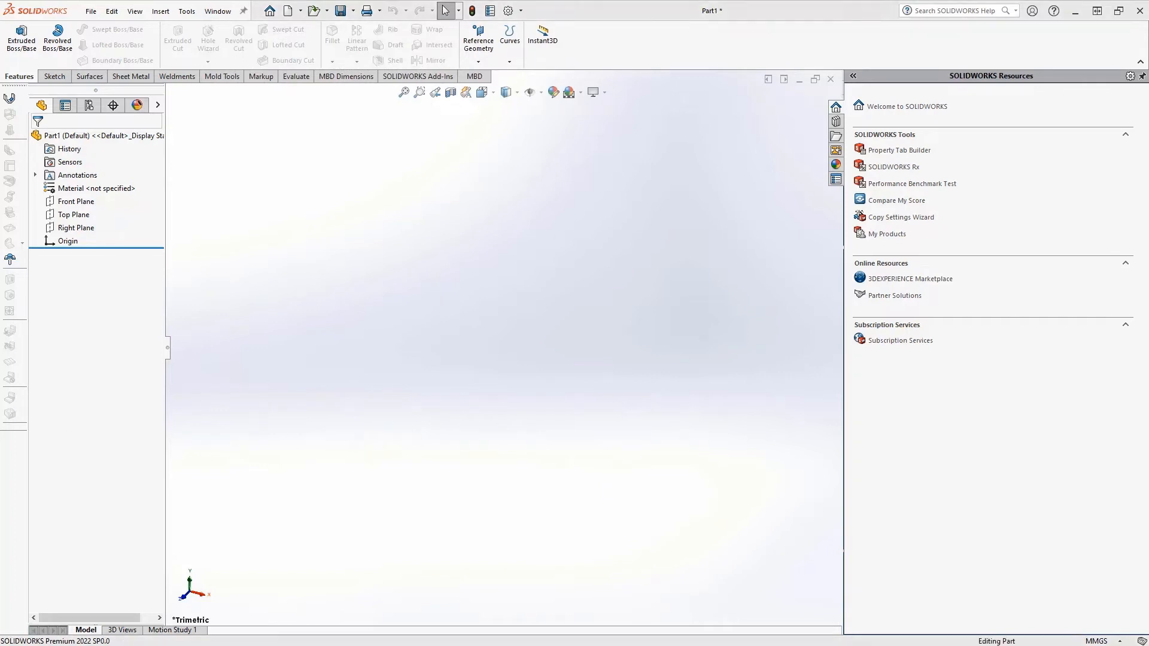
Step: Review the available background scenes and the view settings such as Perspective and Cartoon for the part
click(582, 93)
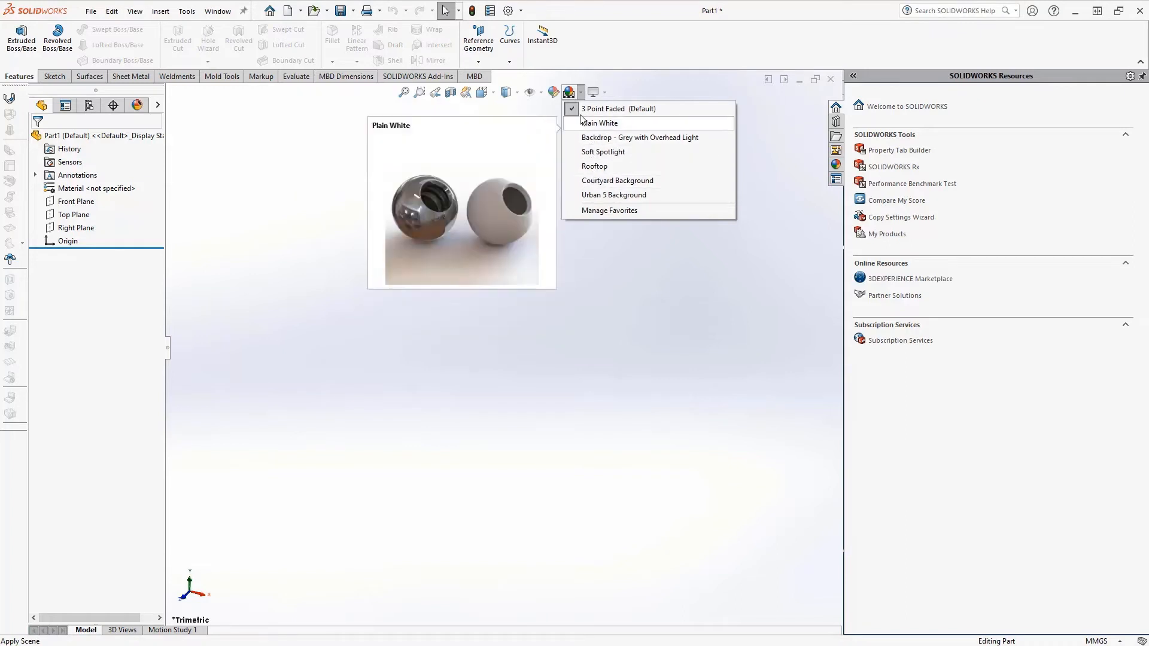
click(585, 122)
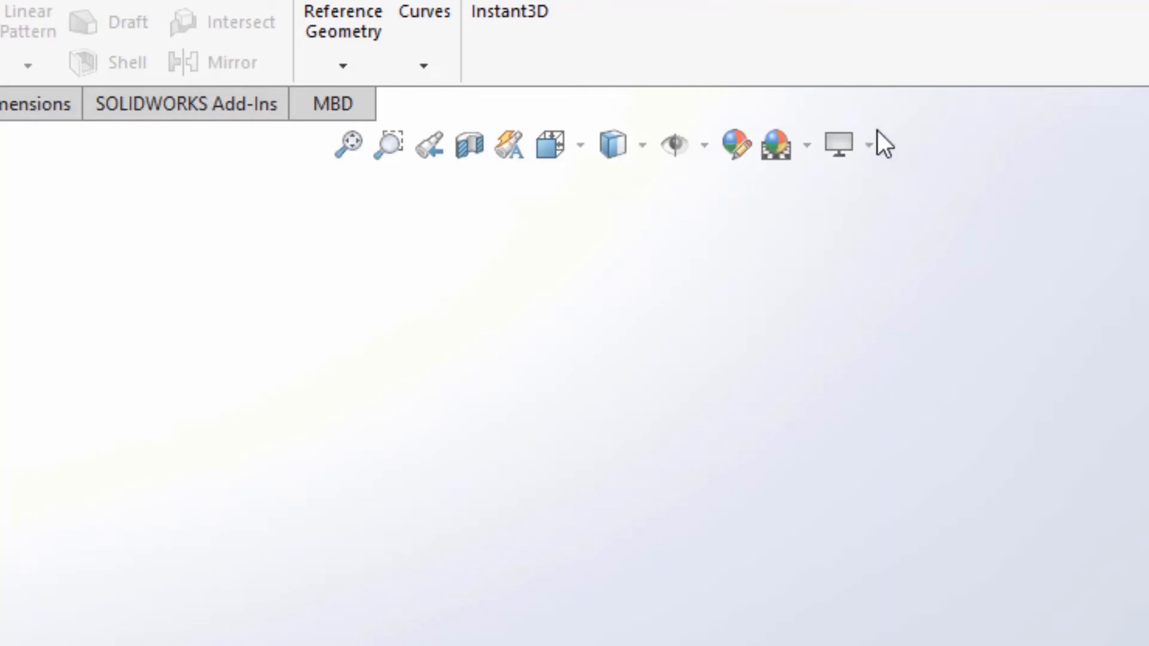
click(806, 146)
click(867, 145)
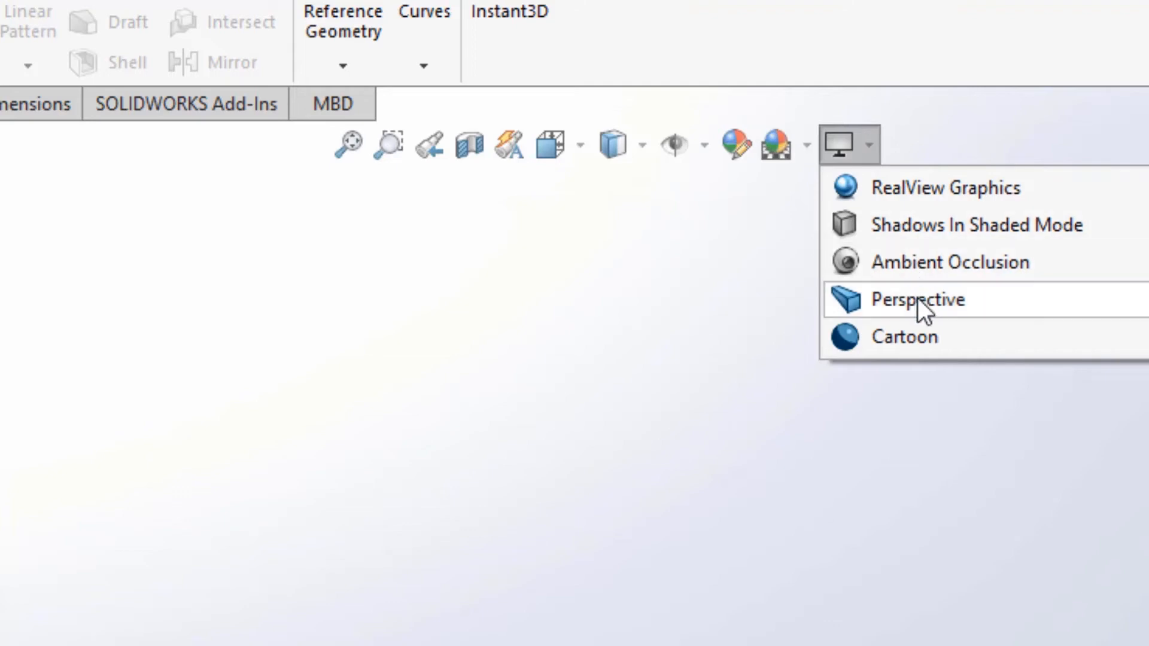
click(920, 335)
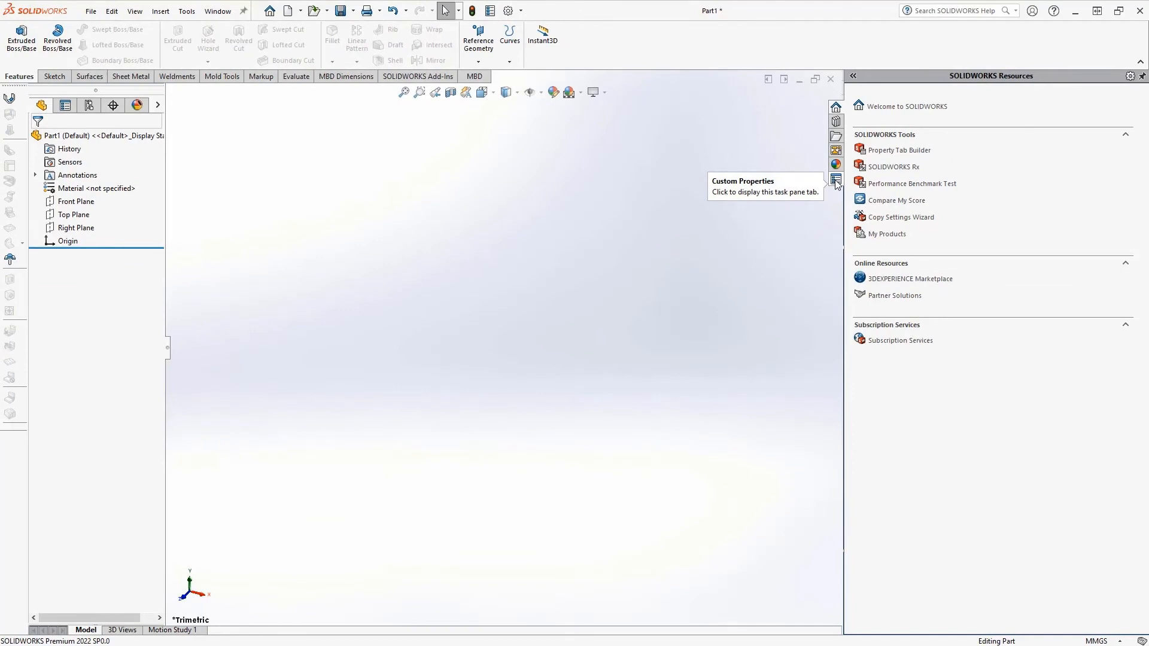
Step: Display the part's custom properties and save the part as a Part Templates file, Part.PRTDOT, in D:\SOLIDWORKS SETTINGS\Templates
click(836, 180)
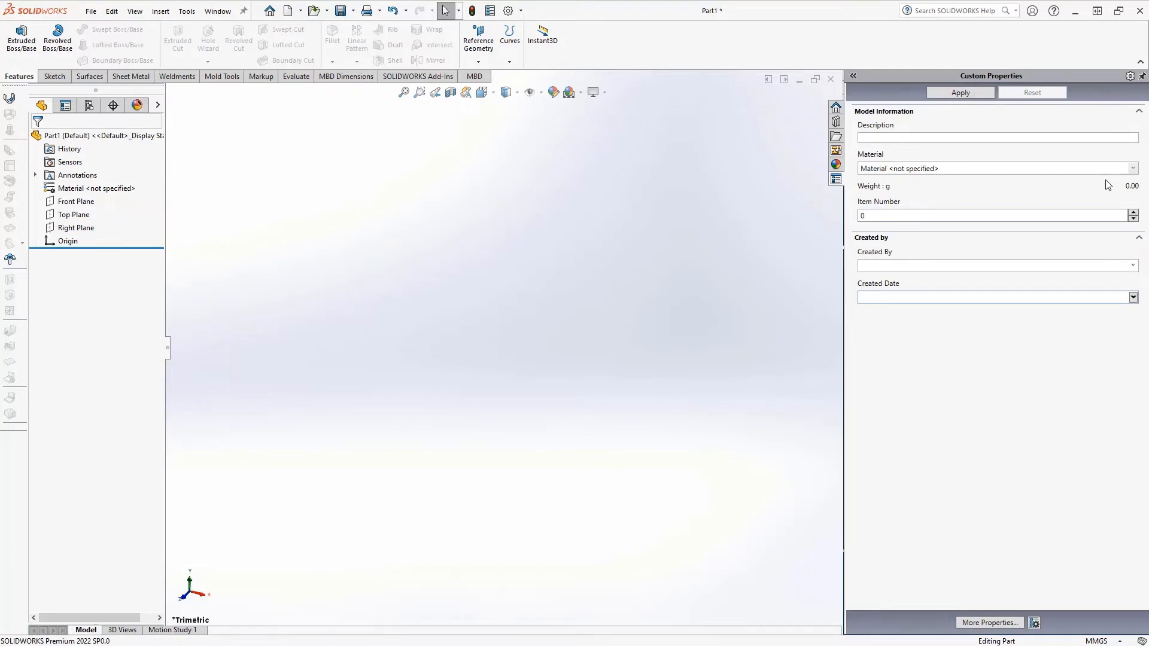
click(90, 11)
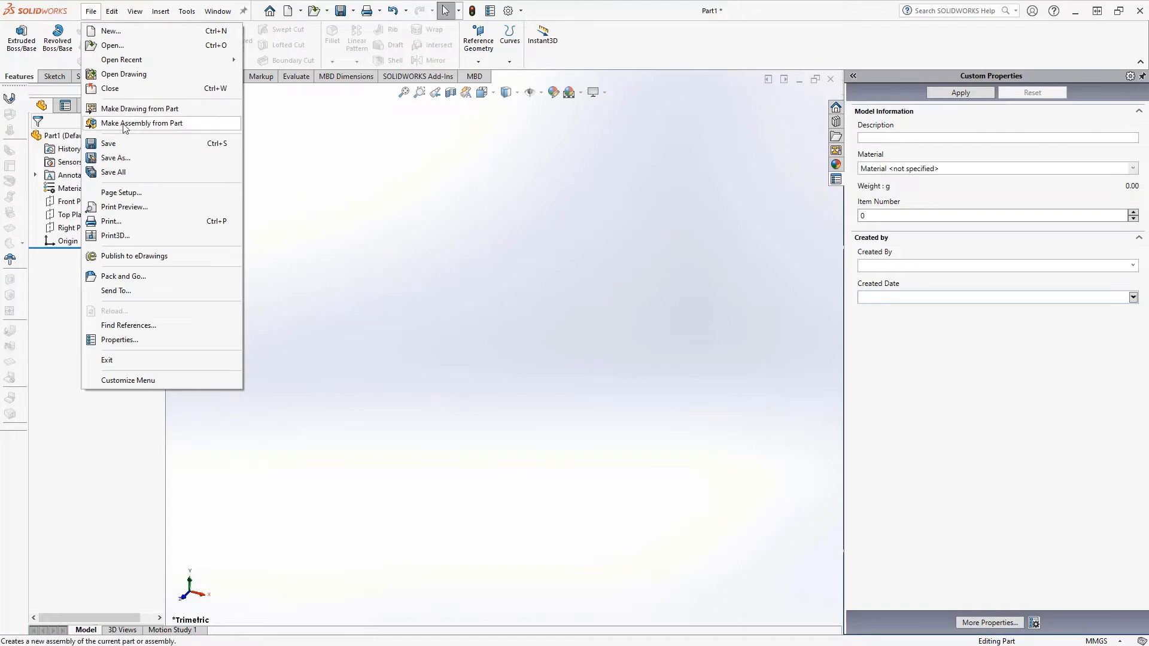
click(122, 158)
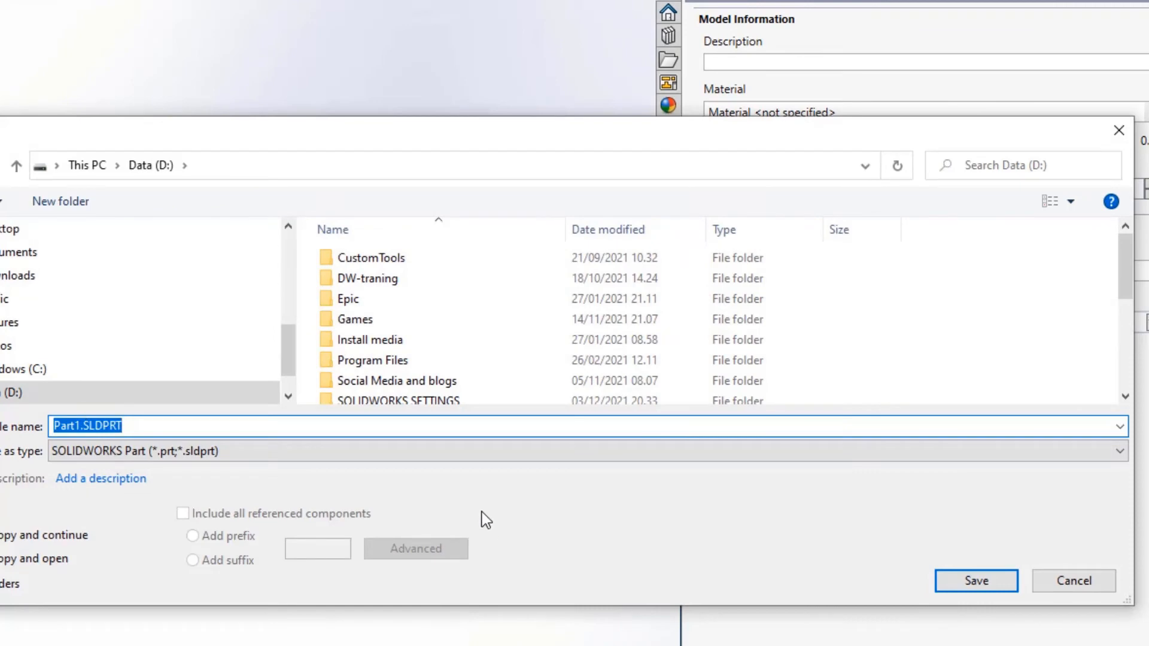
click(468, 457)
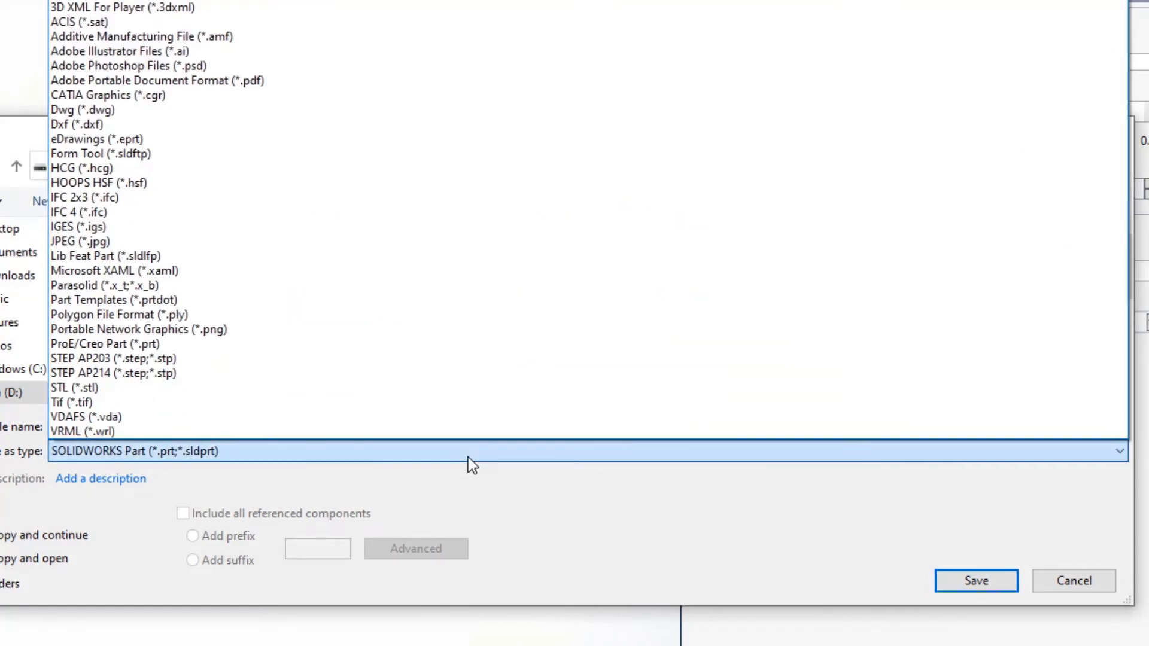
click(319, 300)
click(349, 258)
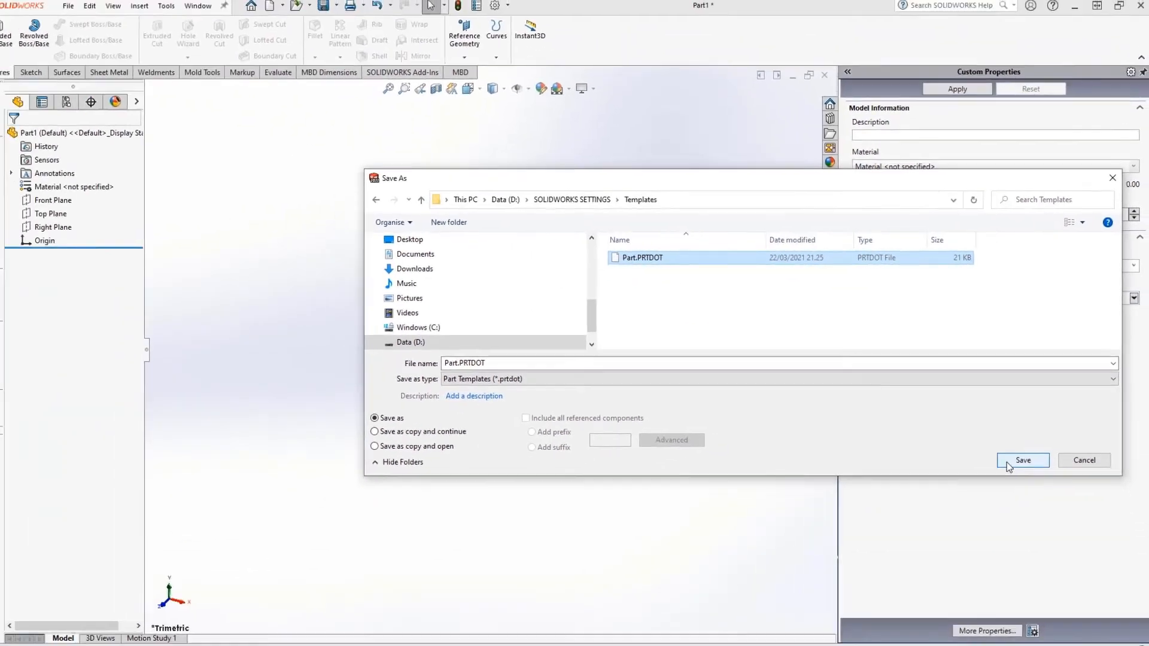
click(1008, 462)
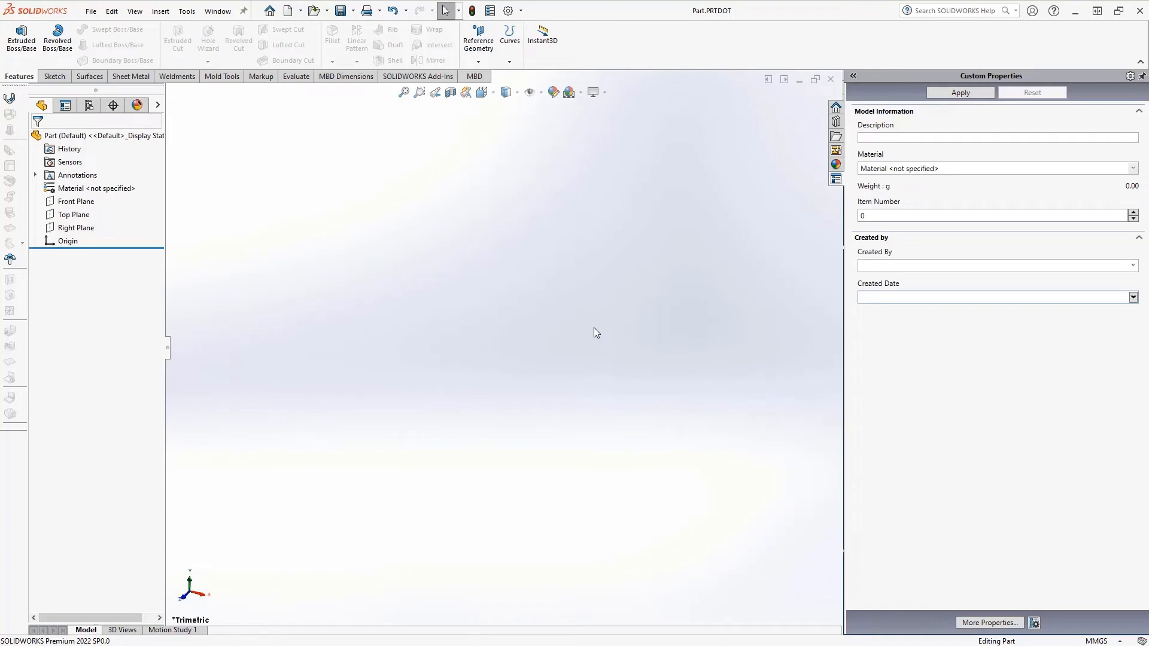
Step: Enter "This is a test" as the part's description and set its material to Cast Alloy Steel
click(878, 140)
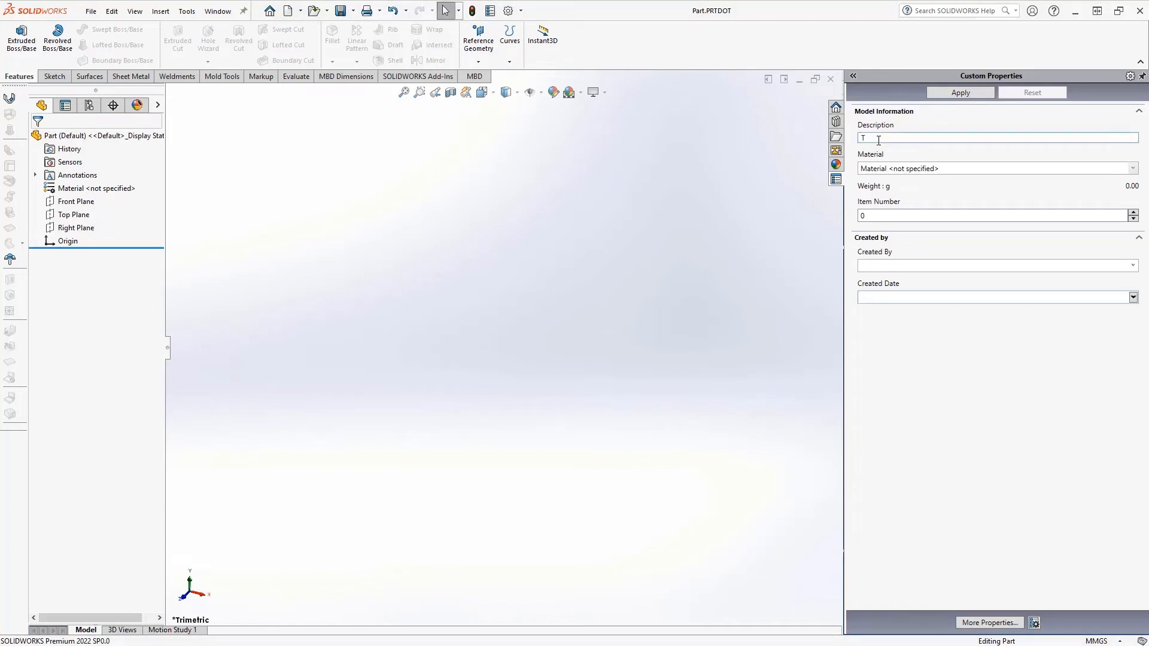
text(This is a ste)
key(BackSpace)
key(BackSpace)
key(BackSpace)
text(test)
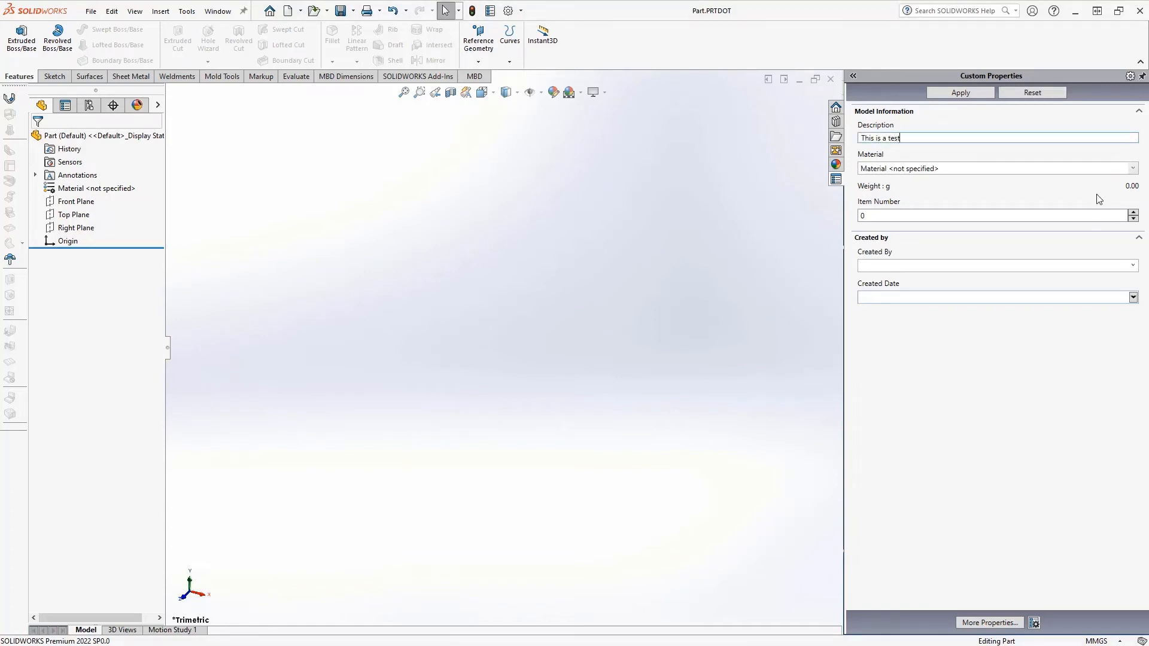
click(1132, 169)
click(908, 243)
click(605, 330)
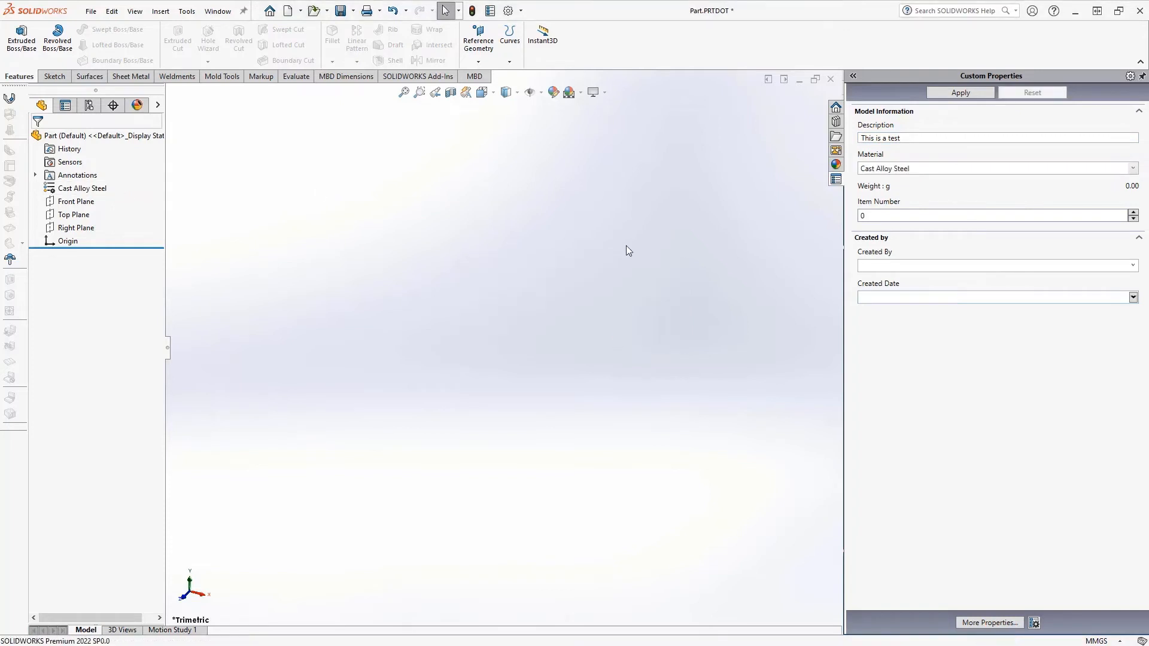
Step: Keep item number 0, set Created By to SW and Created Date to 28/12/2021, and apply the part's custom properties
click(1133, 212)
click(1133, 219)
click(1132, 266)
click(1056, 291)
click(1133, 298)
click(1069, 386)
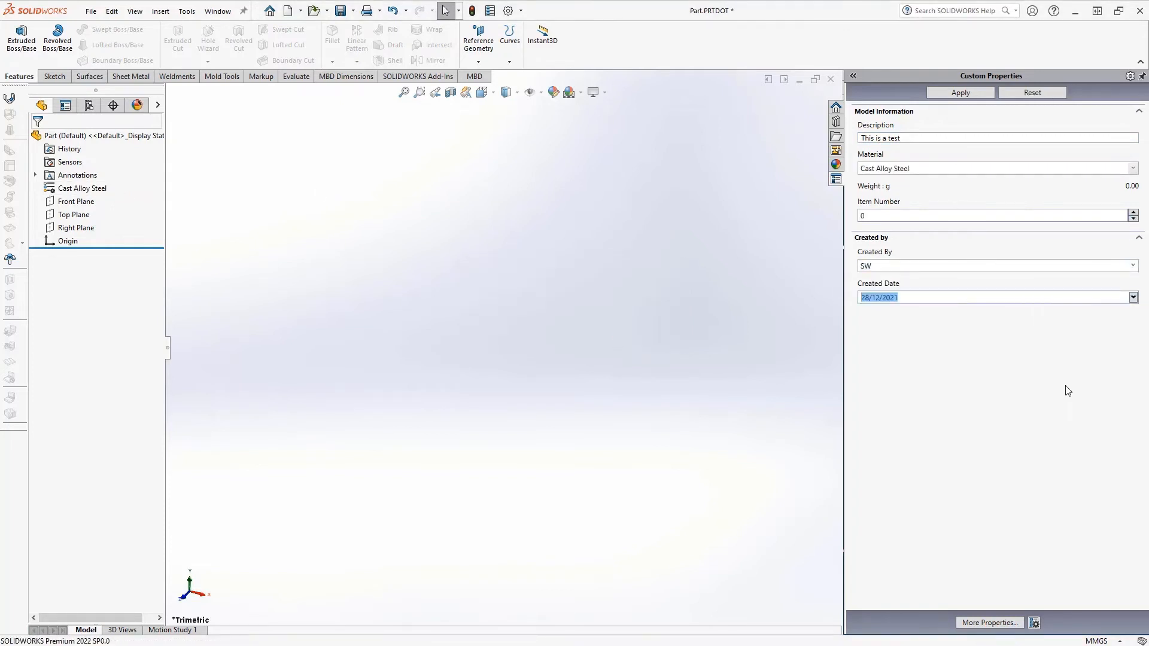
click(961, 92)
Step: Check the part's custom and configuration-specific properties in its file properties
key(alt+f)
click(129, 339)
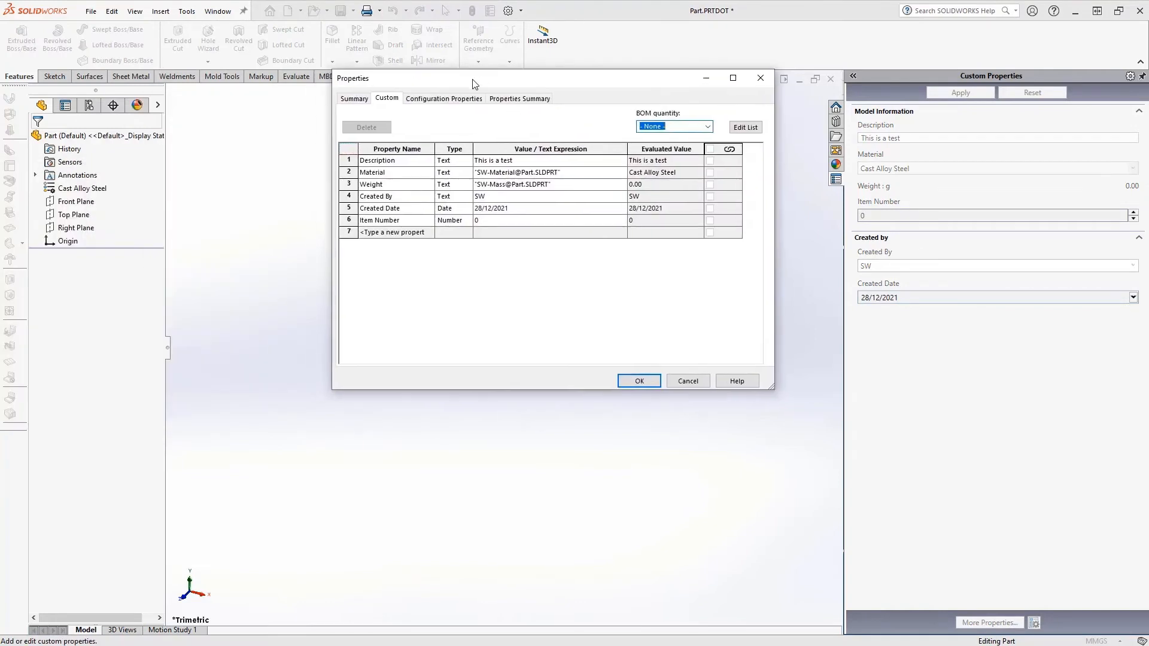
click(444, 99)
click(454, 100)
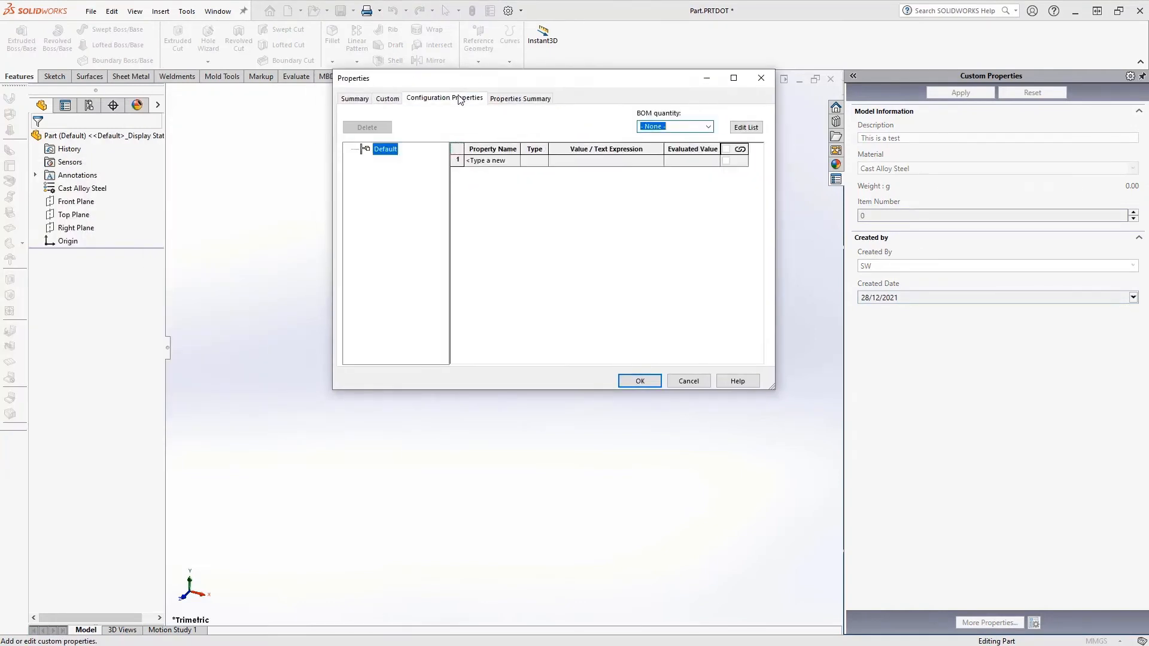
click(387, 99)
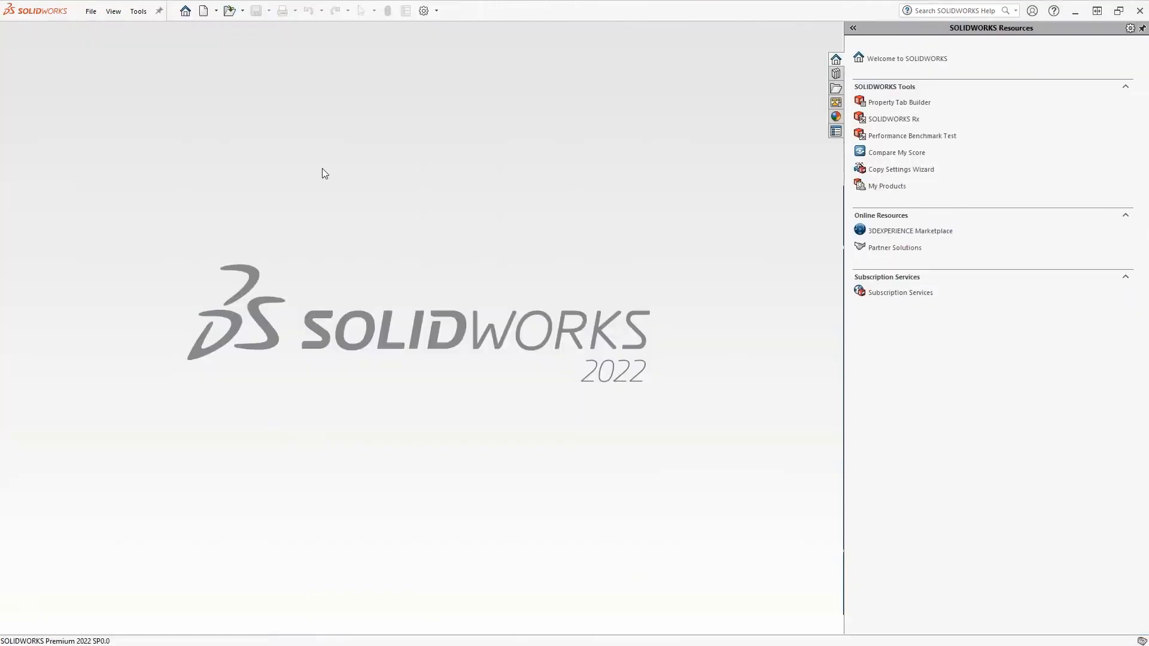
Step: Create a new assembly document without inserting any component
key(ctrl+n)
click(470, 378)
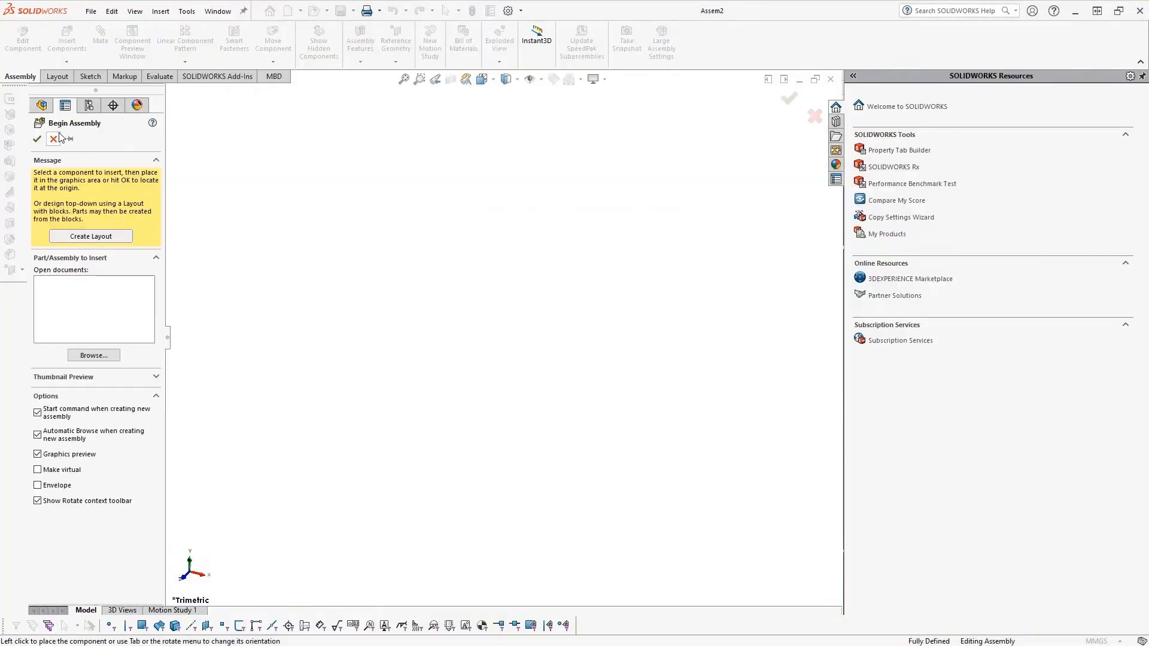
key(Escape)
Step: Set the assembly's overall drafting standard to ISO, check its units, model display and image quality, and accept the document properties
click(508, 10)
click(303, 45)
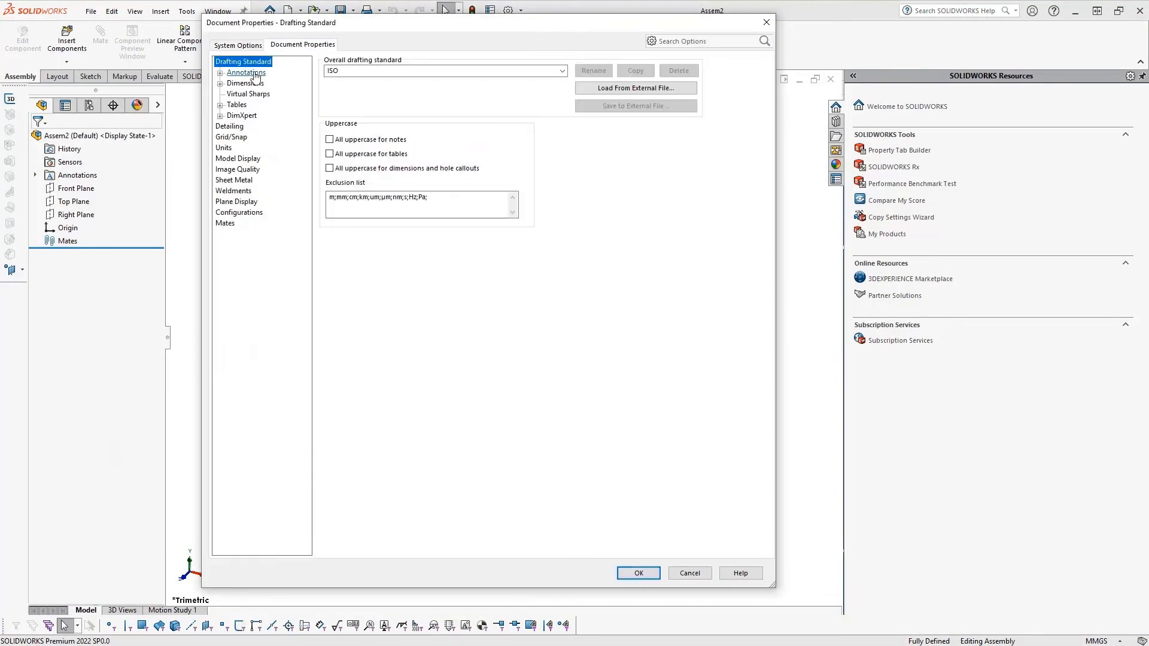
click(561, 71)
click(555, 91)
click(225, 148)
click(237, 158)
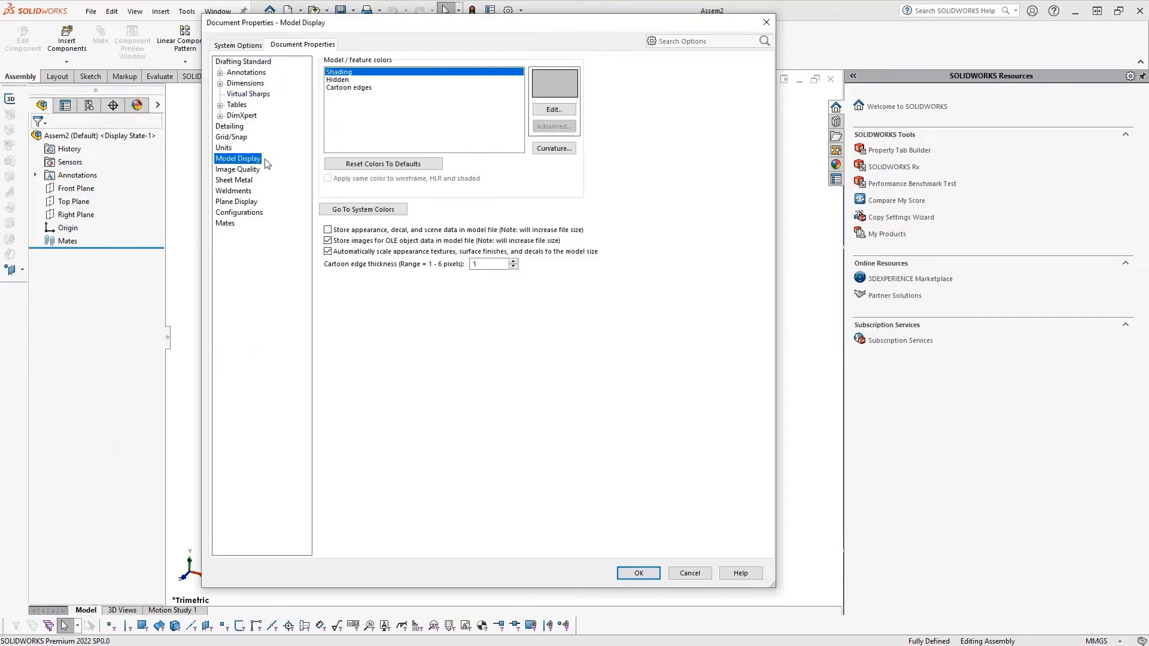
click(237, 169)
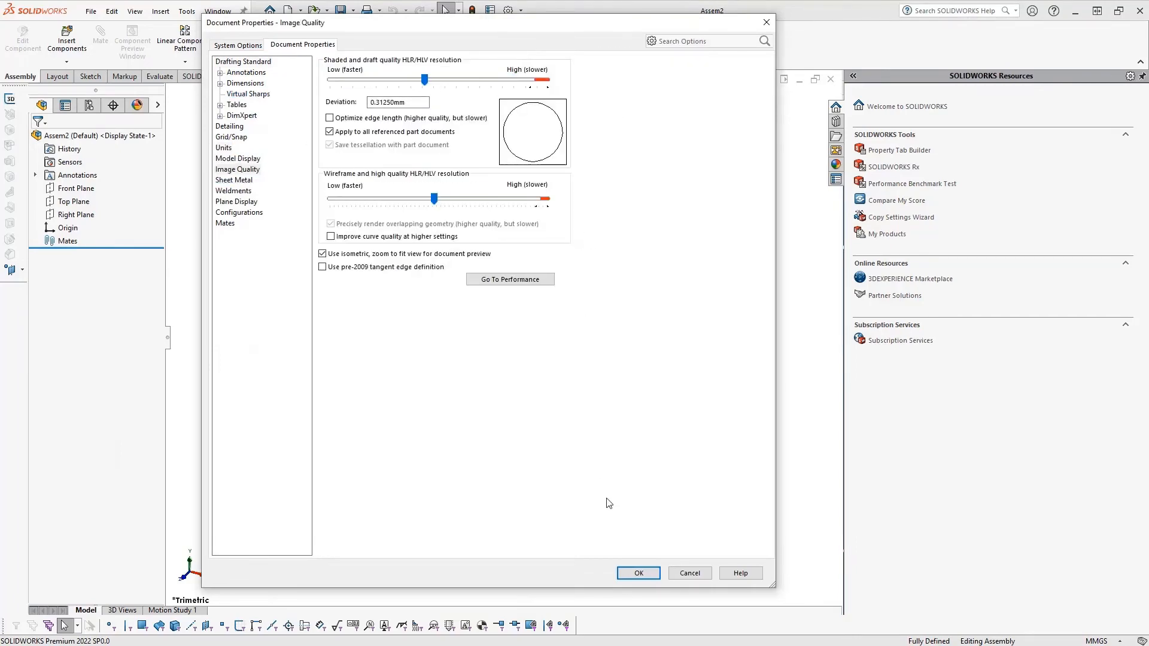
click(639, 575)
Step: Apply a soft gradient background scene to the assembly
click(601, 81)
click(581, 80)
click(585, 95)
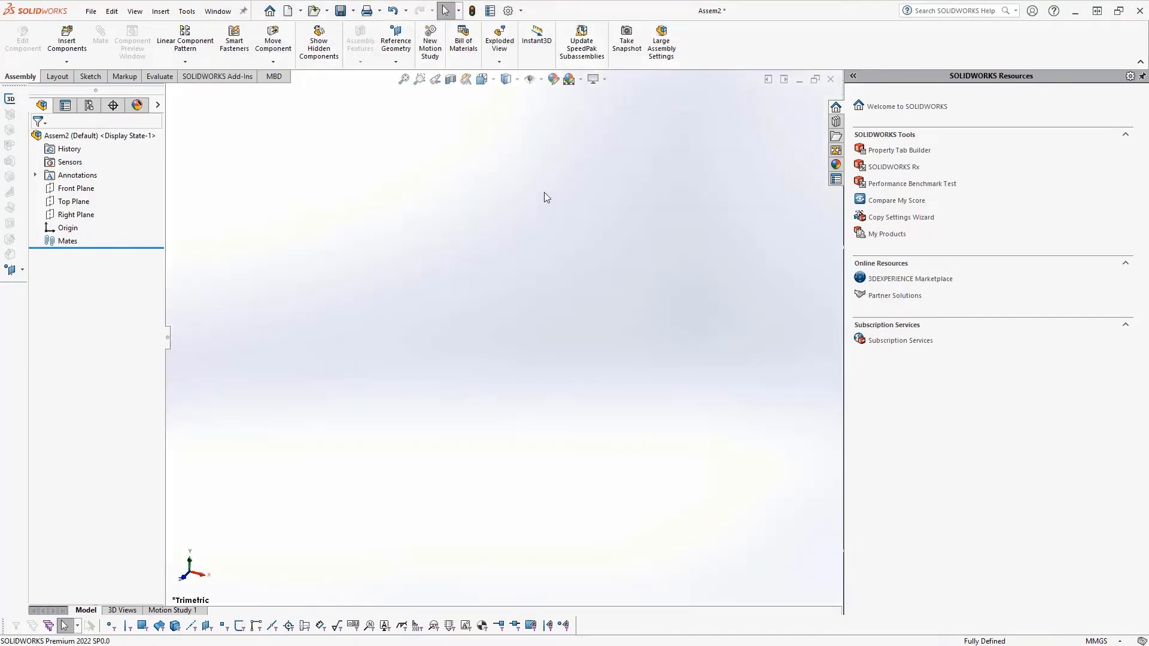
Step: Display the assembly's custom properties and save it as an Assembly Templates file, Assembly.ASMDOT, in D:\SOLIDWORKS SETTINGS\Templates
click(91, 11)
click(836, 180)
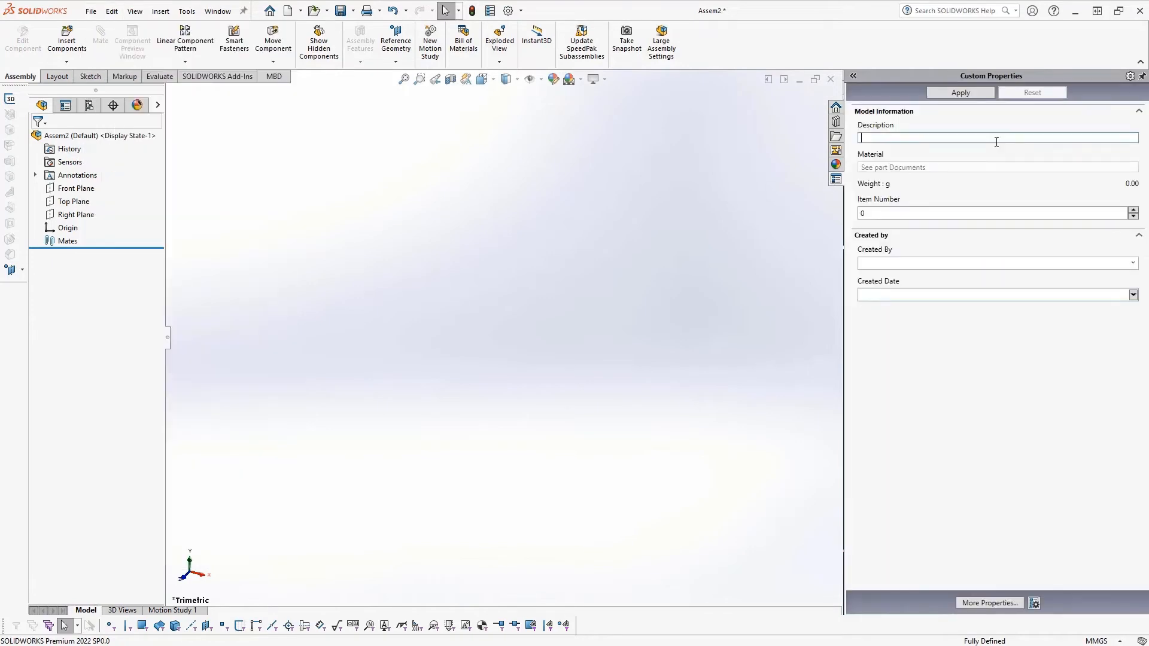
click(91, 10)
click(186, 172)
click(564, 376)
click(507, 184)
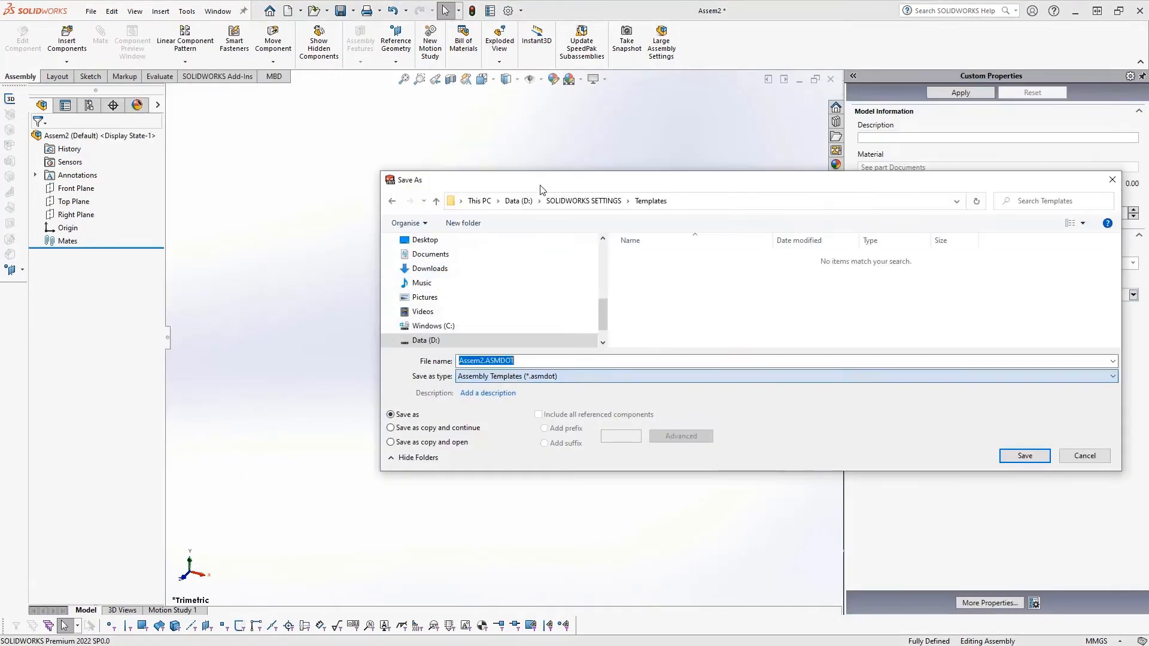
click(1025, 456)
Step: Enter "Assembly test" as the assembly's description, with item number 5 and Created By set to LT
text(Assembly test)
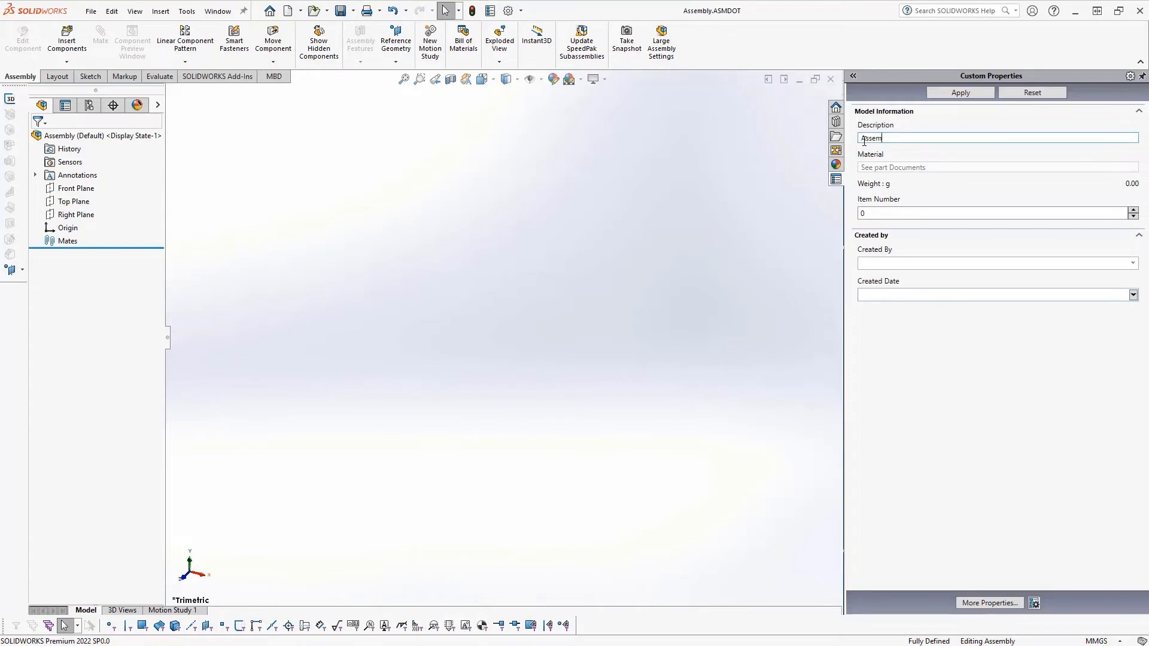
click(1133, 210)
click(1136, 263)
click(1119, 276)
Step: Set the assembly's Created Date to 08/02/2022 and apply the custom properties
click(1132, 295)
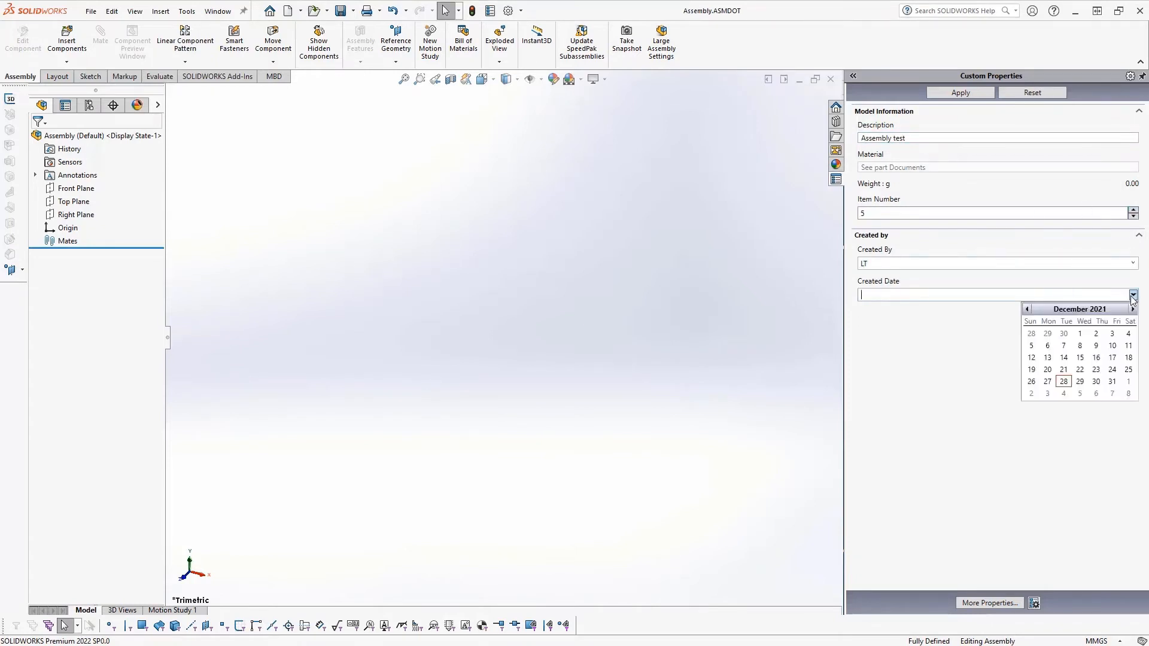
click(1132, 309)
click(1132, 310)
click(1065, 345)
click(958, 93)
Step: Open the assembly's file properties to check the applied custom properties
click(91, 11)
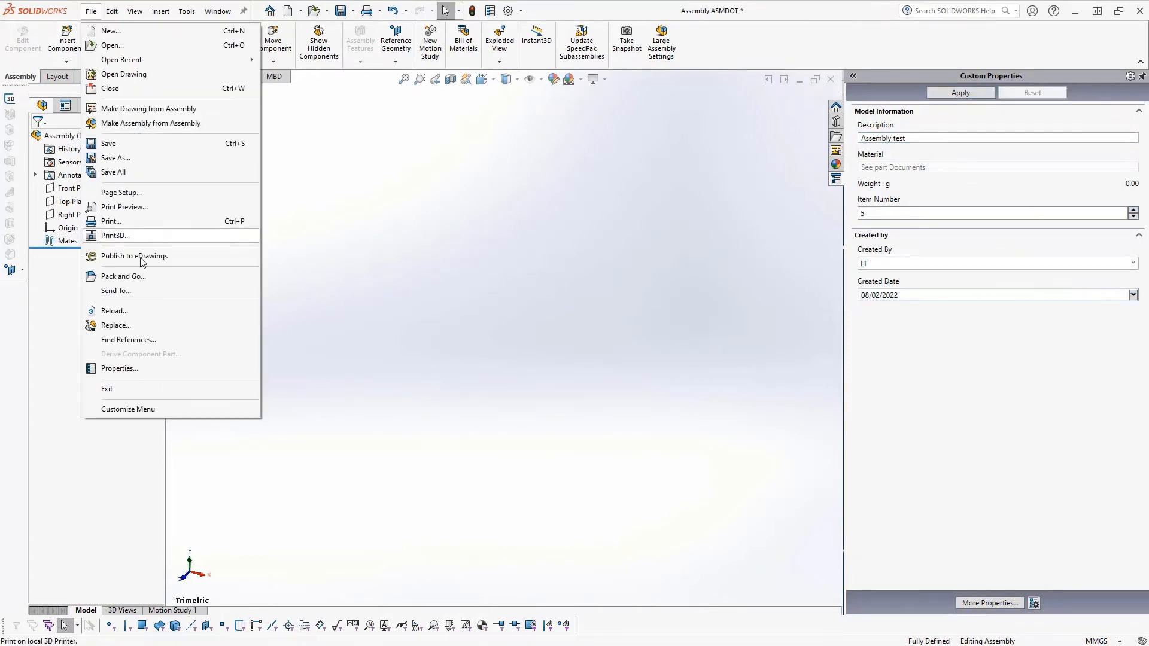
click(114, 366)
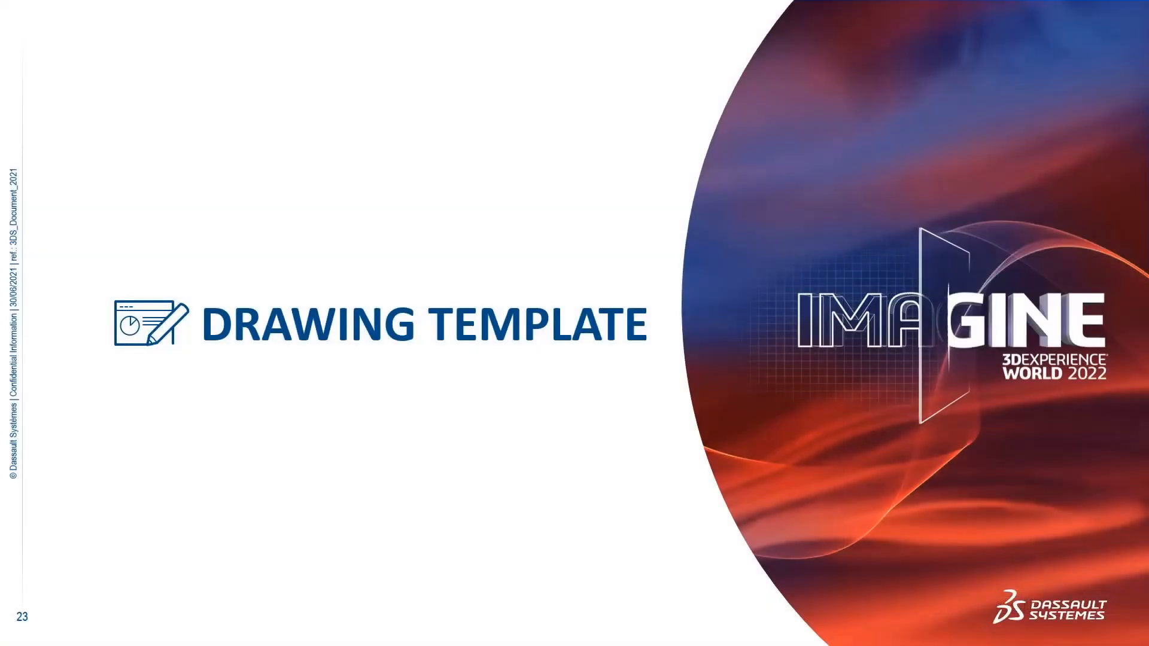
key(Right)
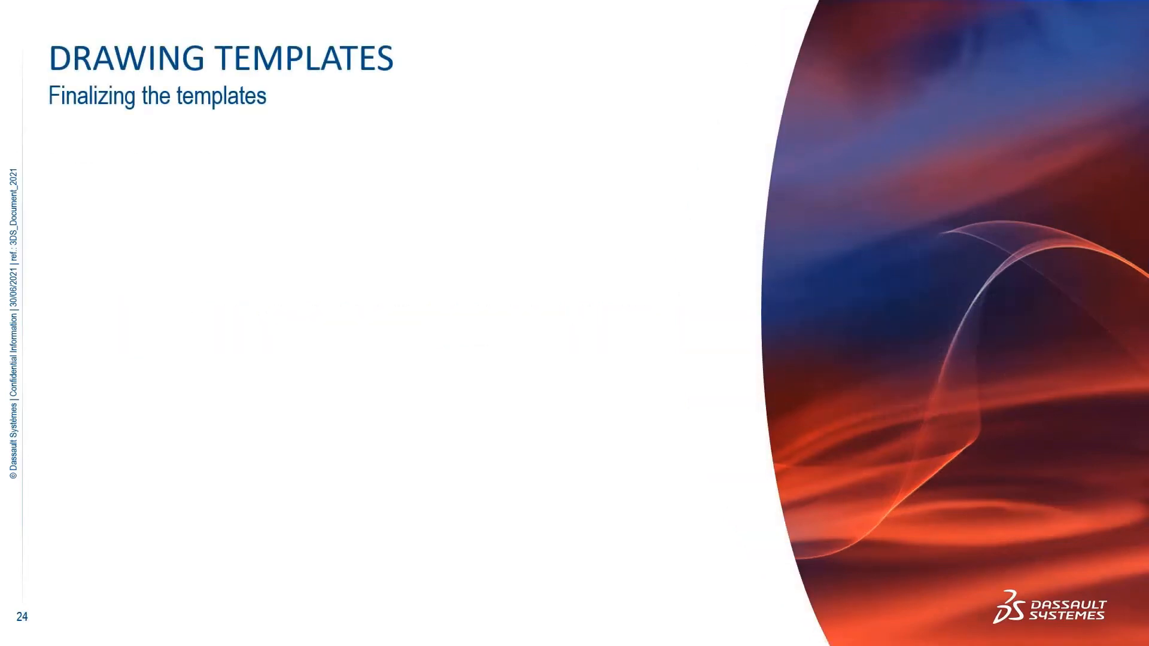
key(Right)
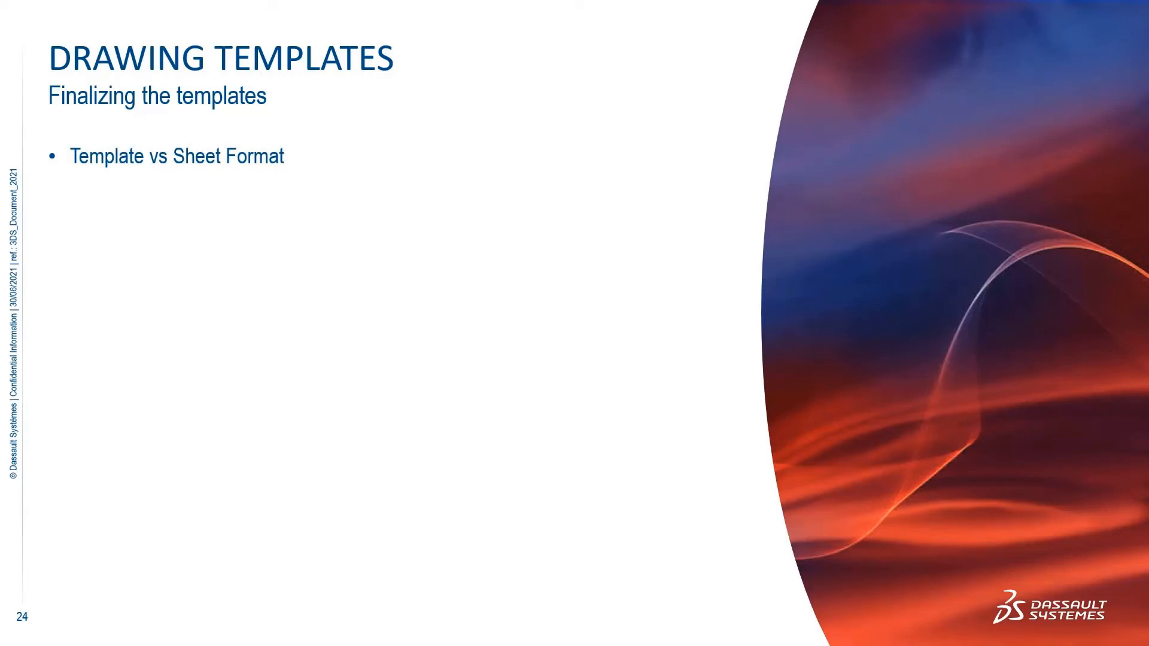
key(Right)
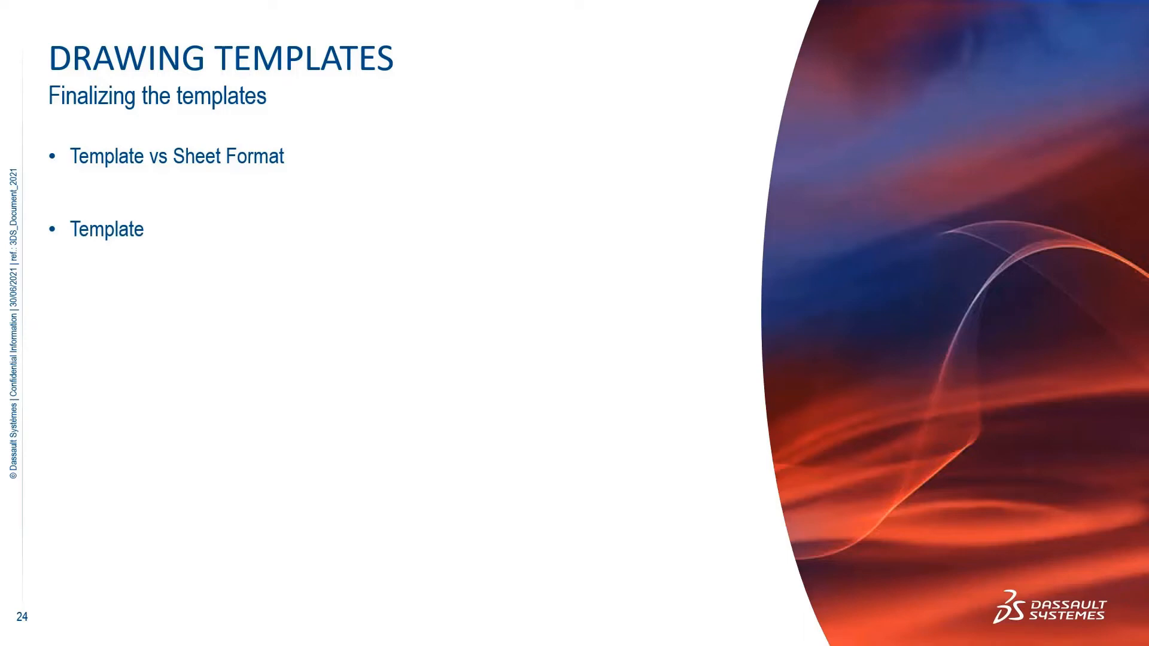
key(Right)
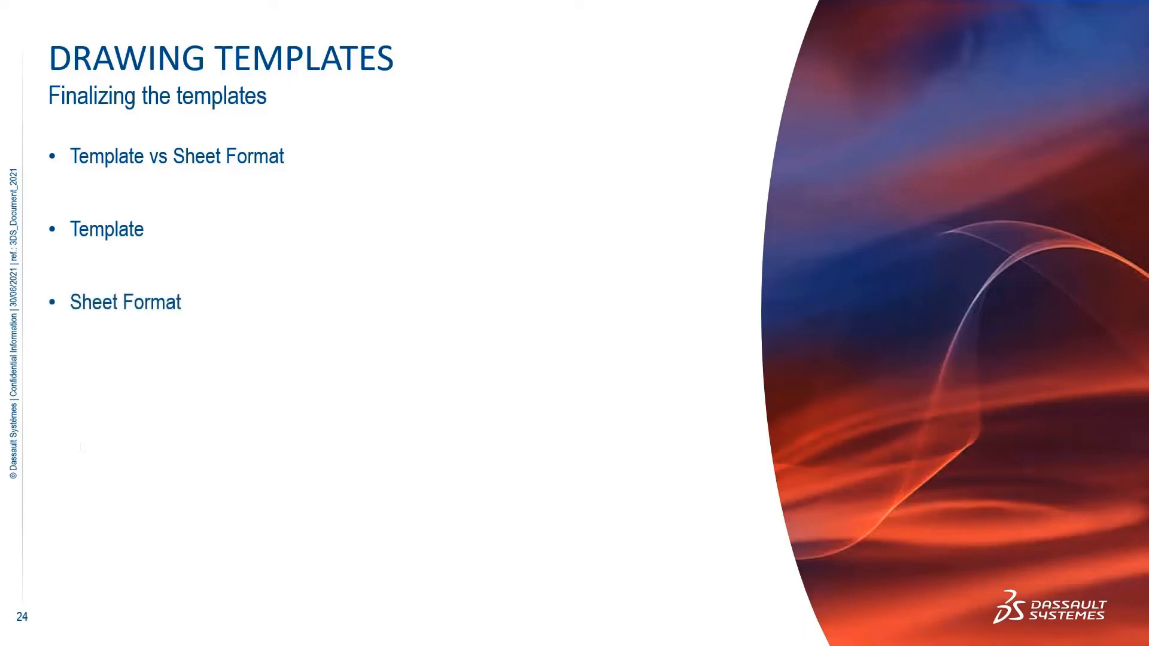
key(Right)
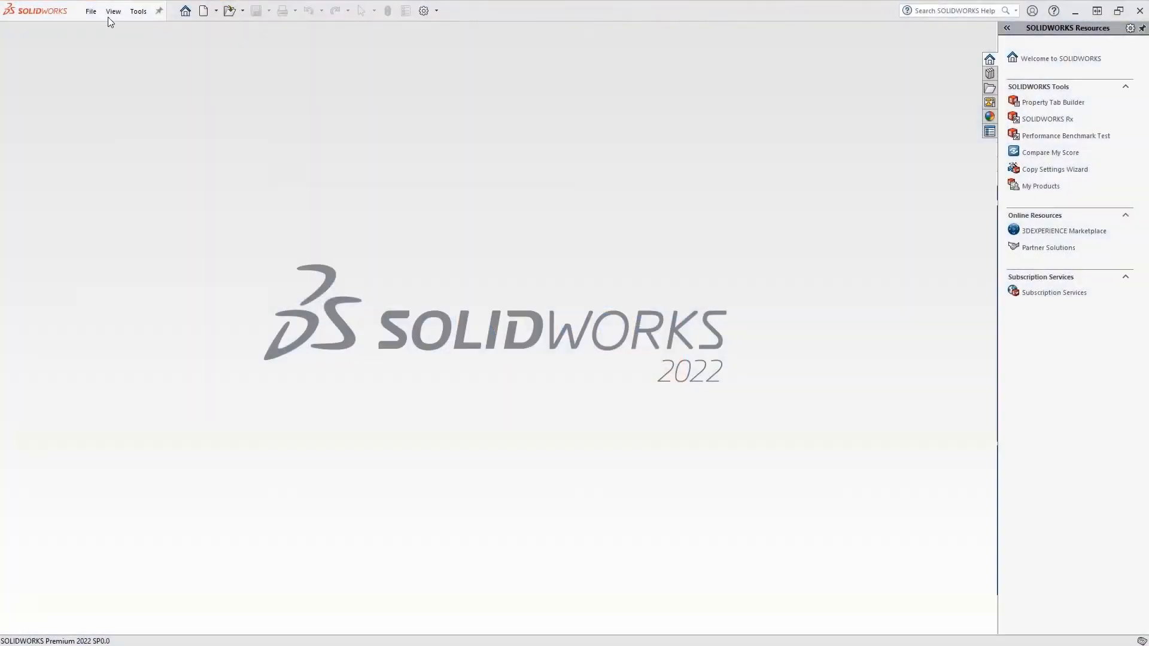
Step: Create a new drawing and set the projection type of Sheet1 to First angle
click(91, 12)
click(111, 31)
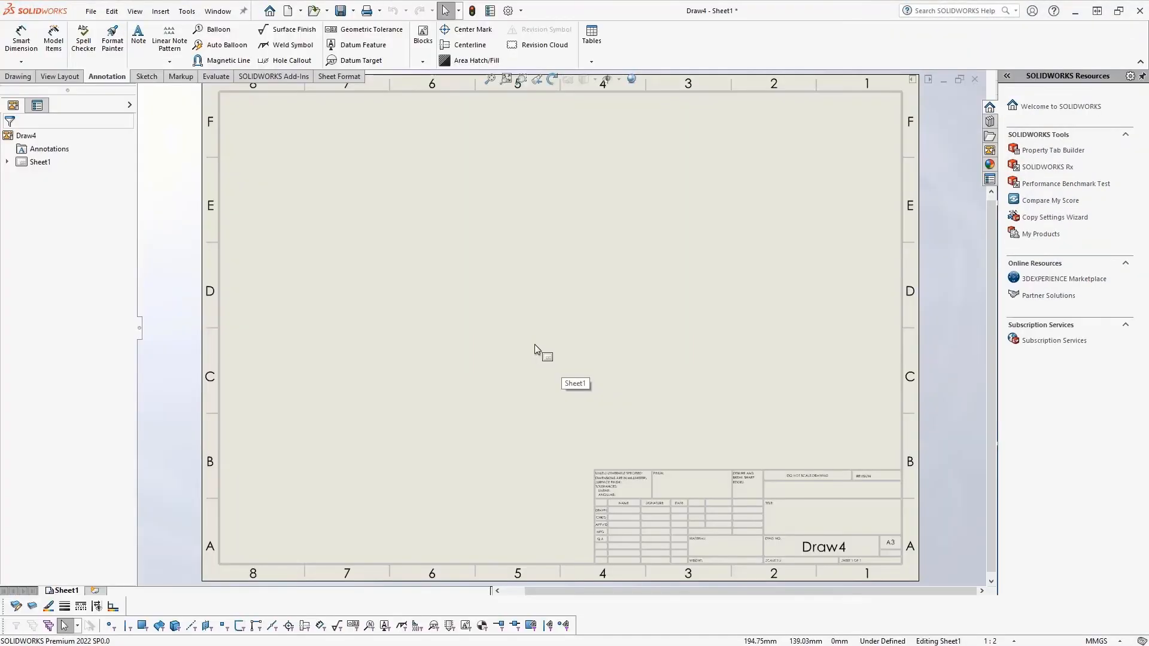
right_click(38, 162)
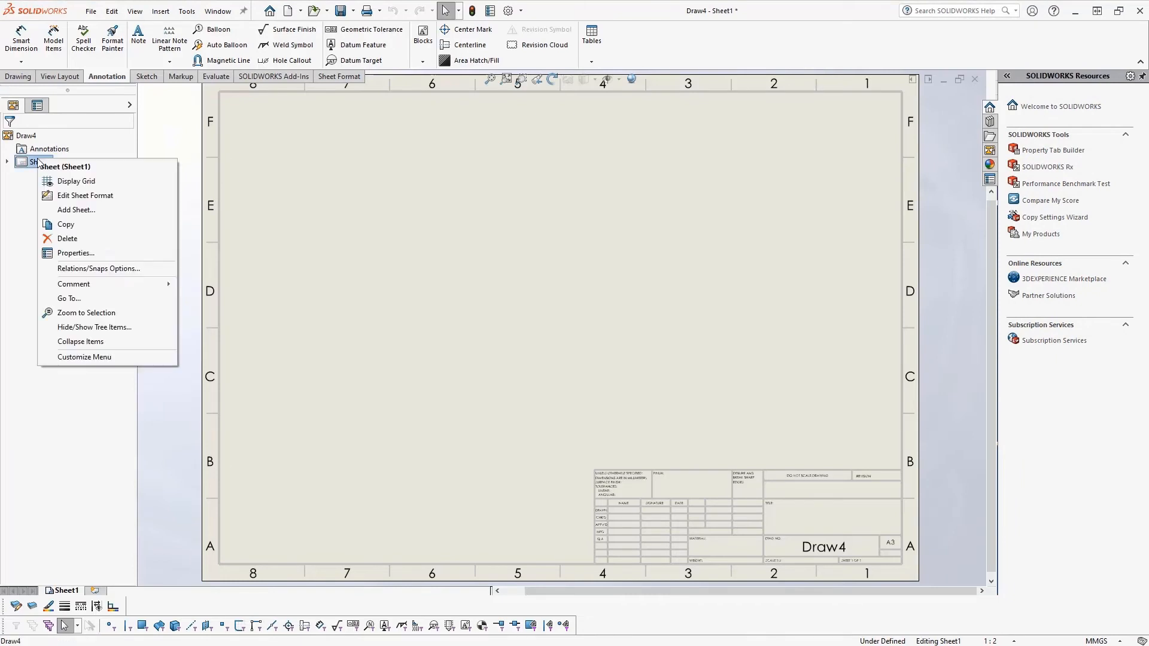
click(88, 254)
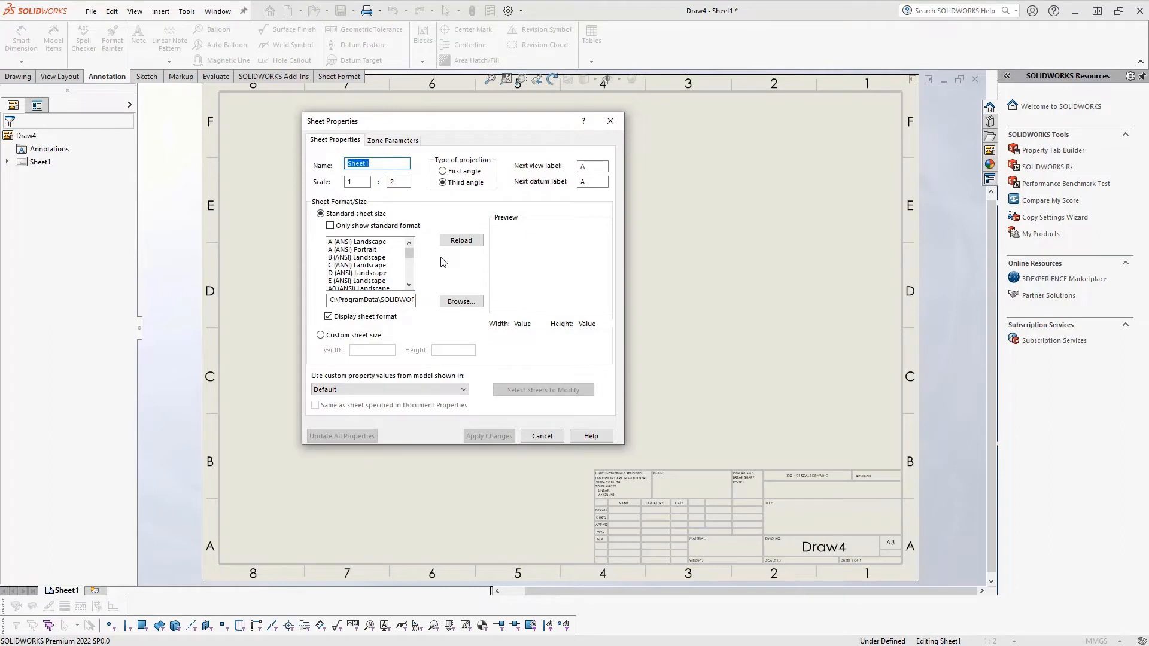
click(453, 177)
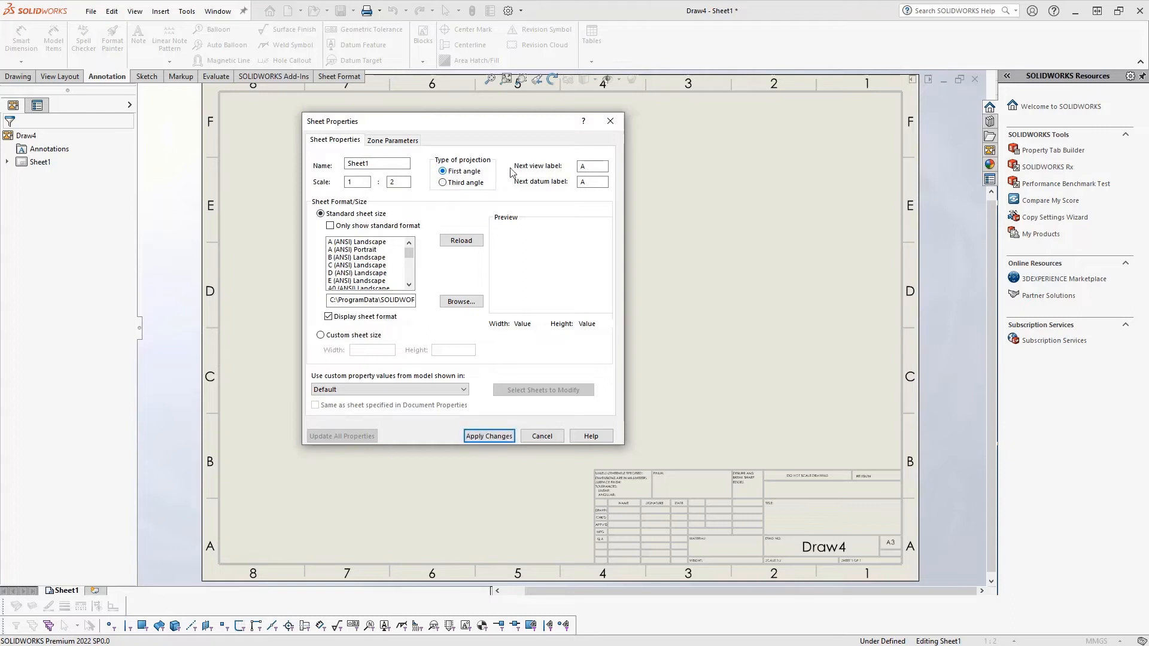
drag(585, 164, 574, 164)
double_click(584, 182)
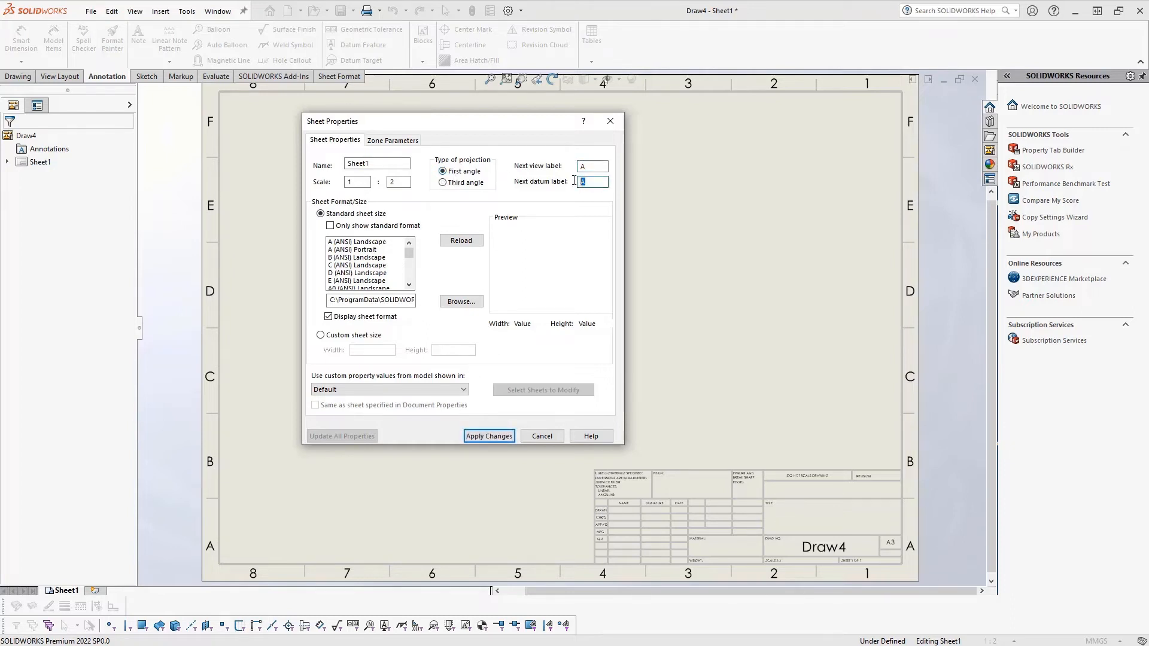
click(490, 436)
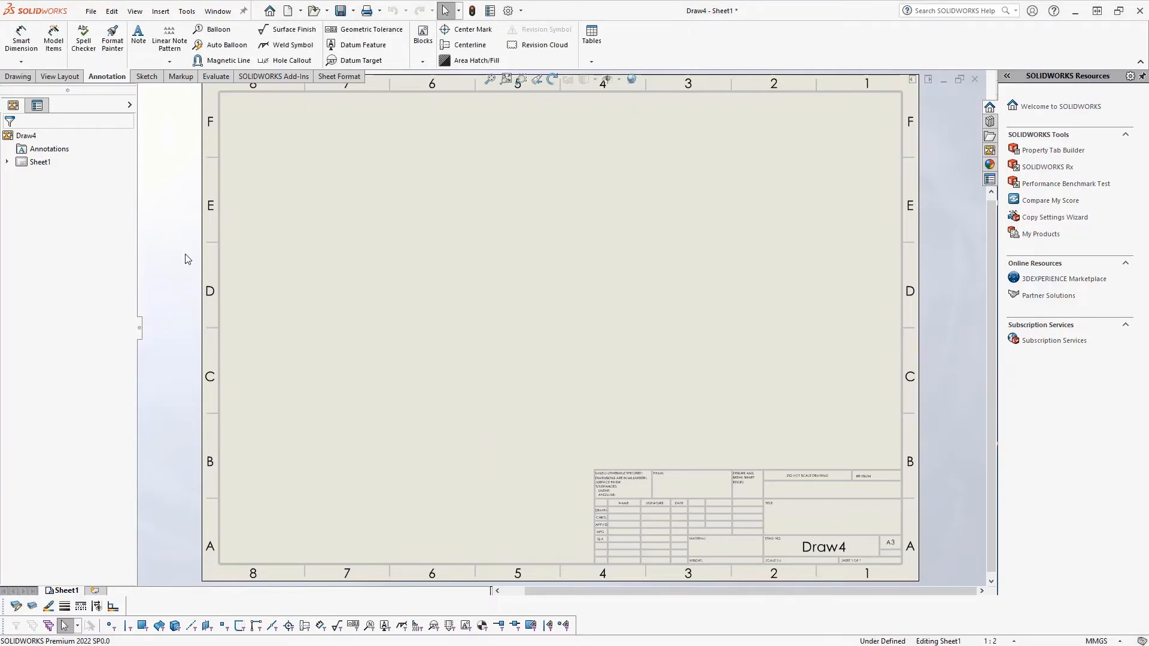
Step: Delete Sheet1 from the drawing and confirm the deletion
right_click(40, 164)
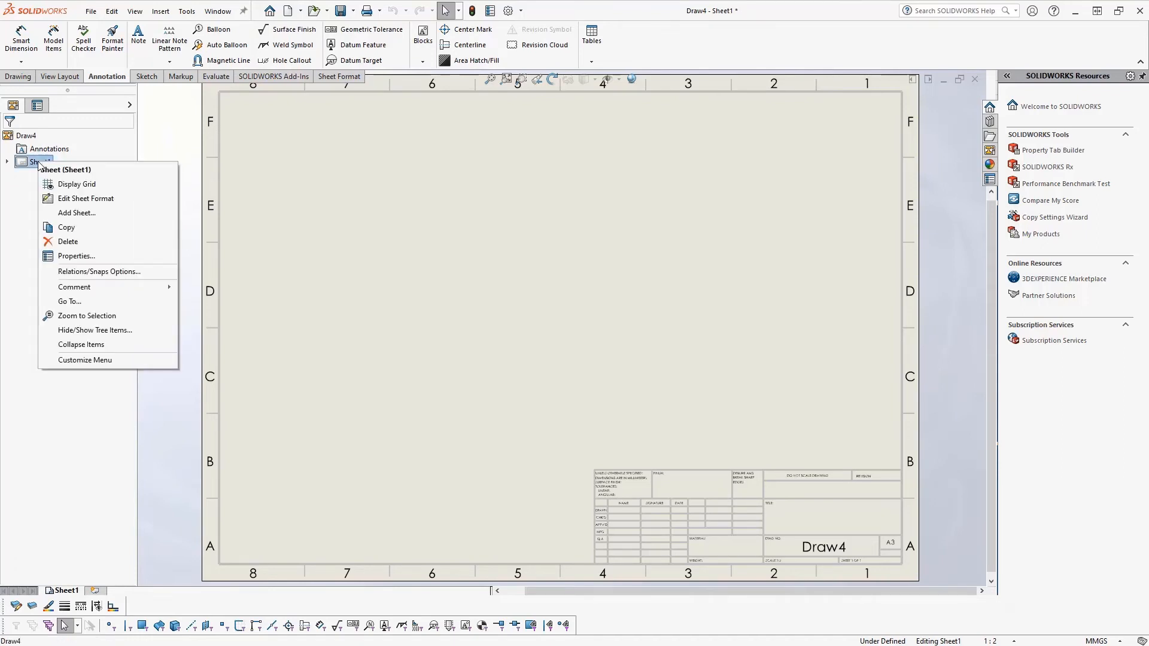
click(90, 242)
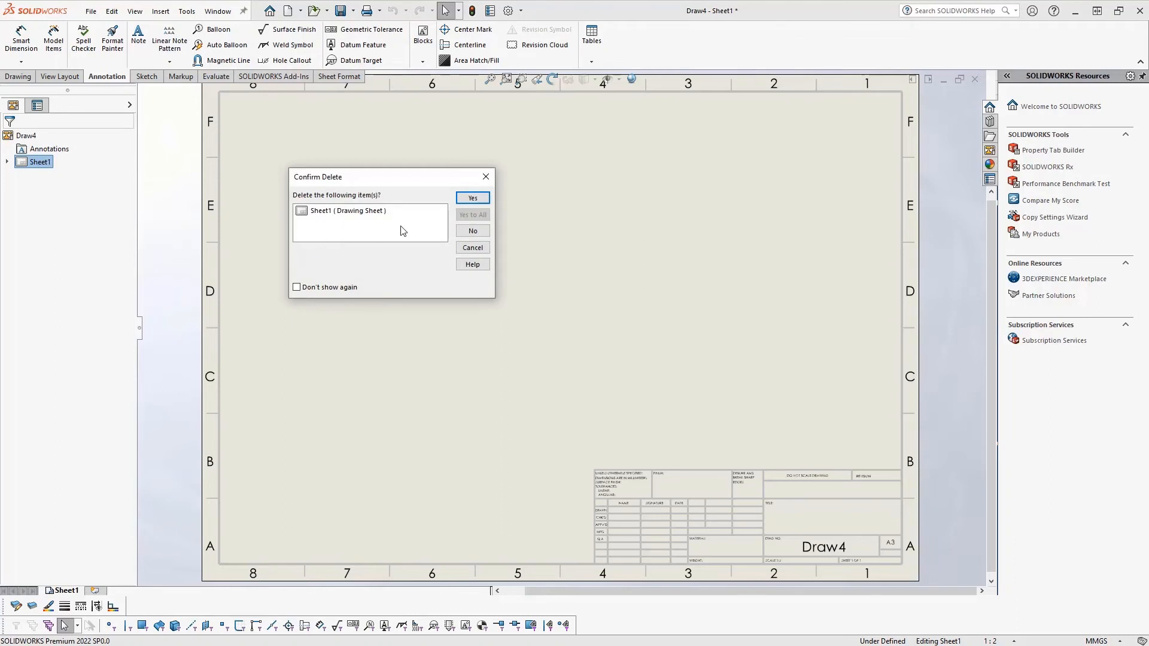
click(469, 199)
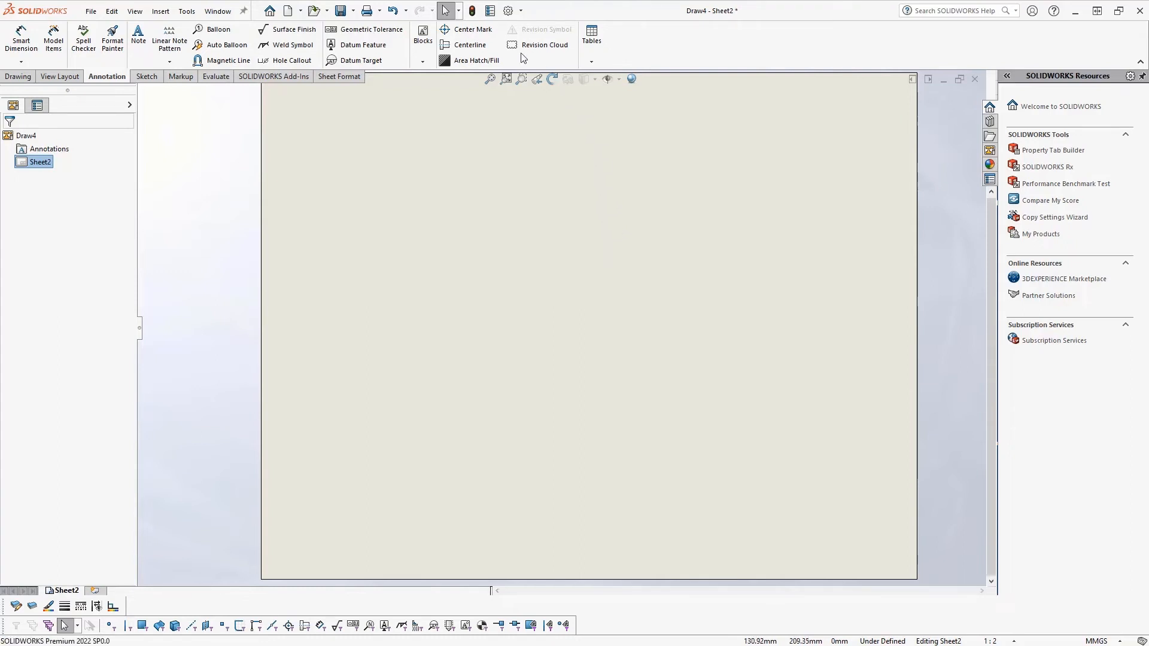
Step: Open the drawing's document properties and set the overall drafting standard to ISO
click(508, 11)
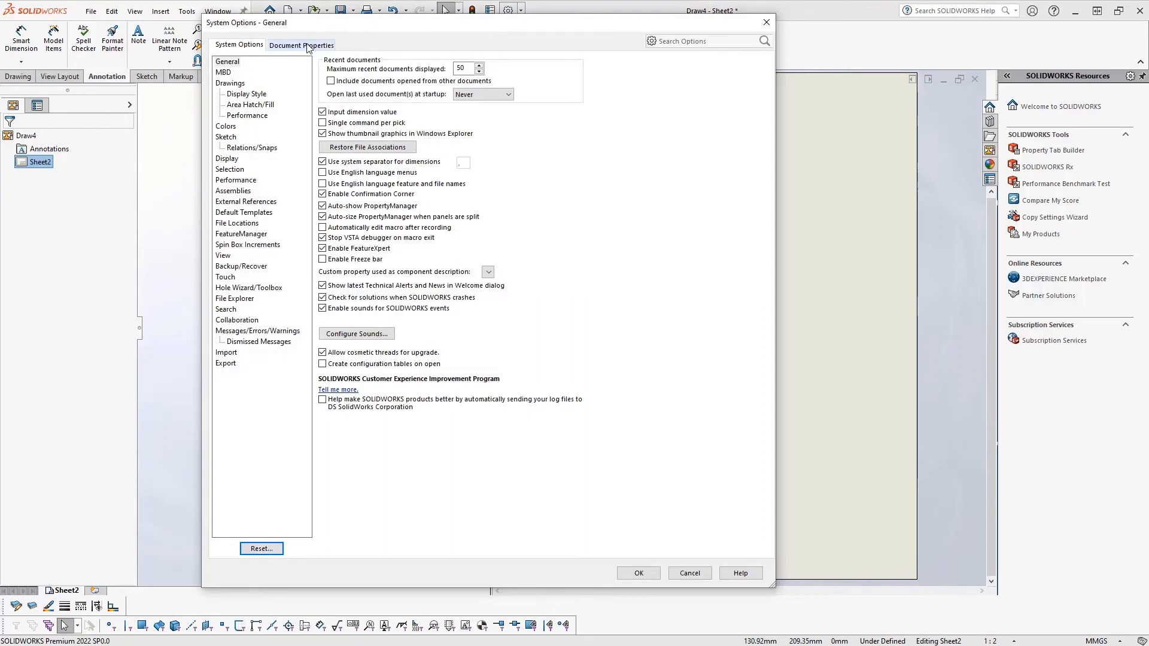
click(315, 45)
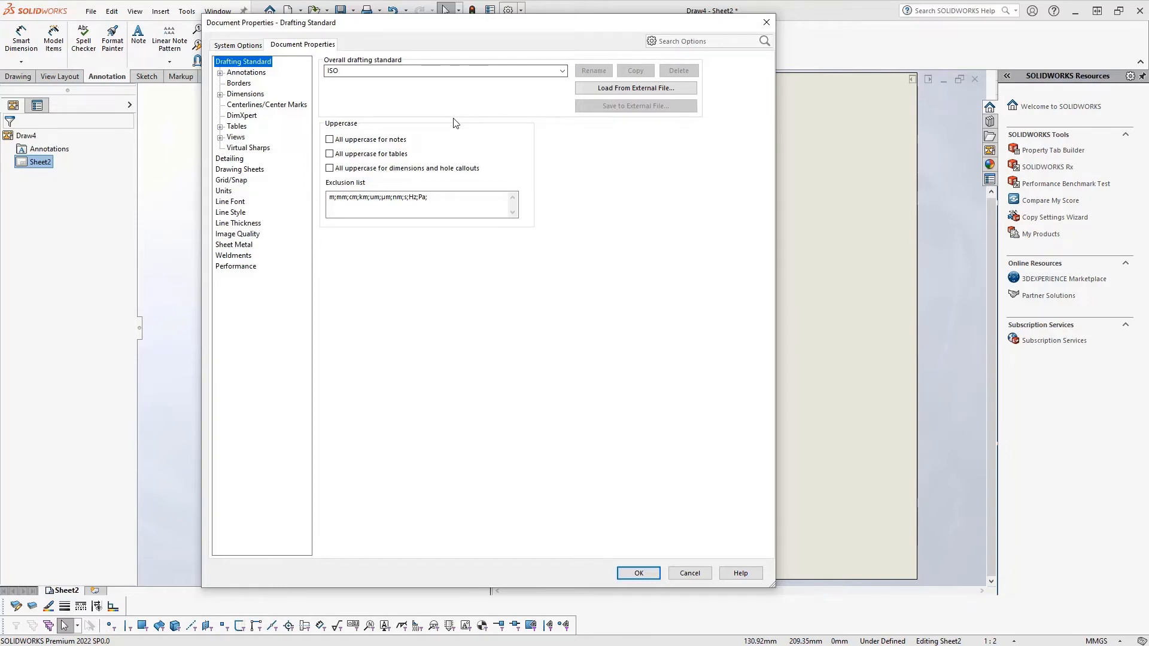
click(562, 71)
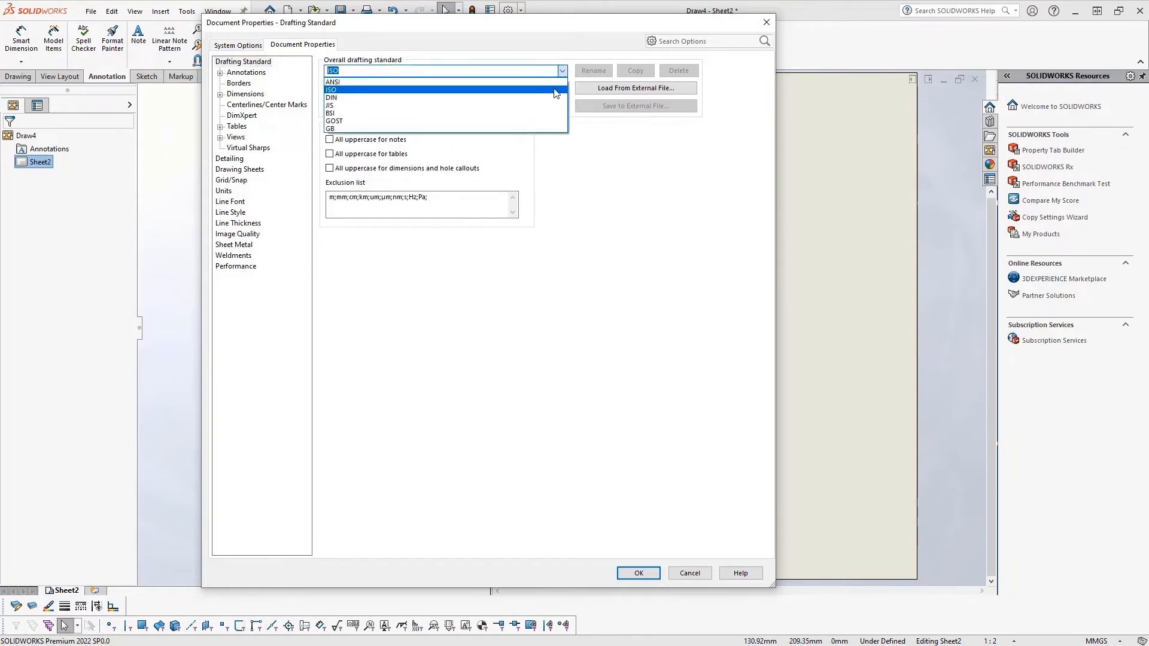
click(555, 82)
click(562, 71)
click(555, 90)
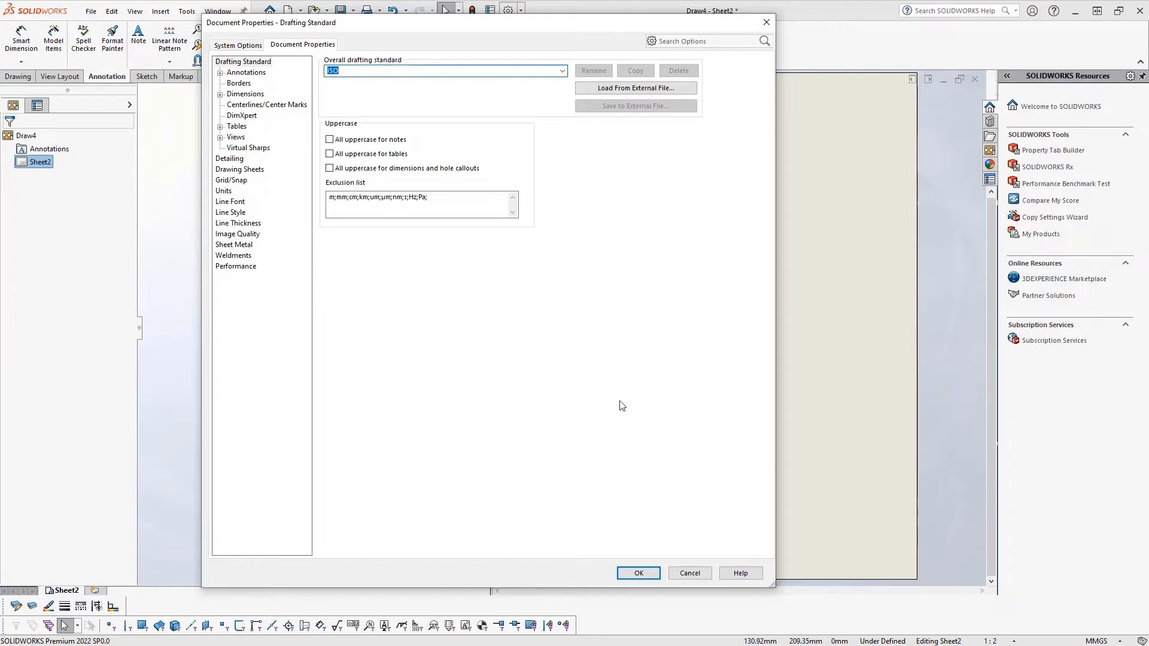
Step: Compare the line thickness print settings under the MMGS and IPS unit systems, ending with MMGS selected
click(230, 192)
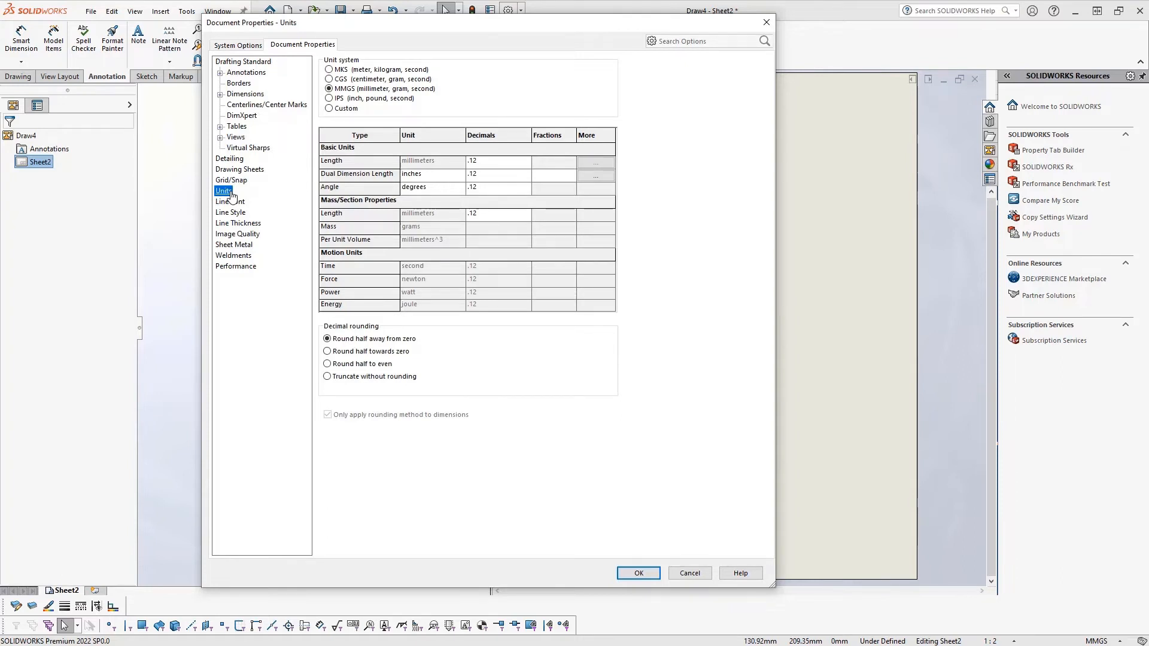
click(238, 223)
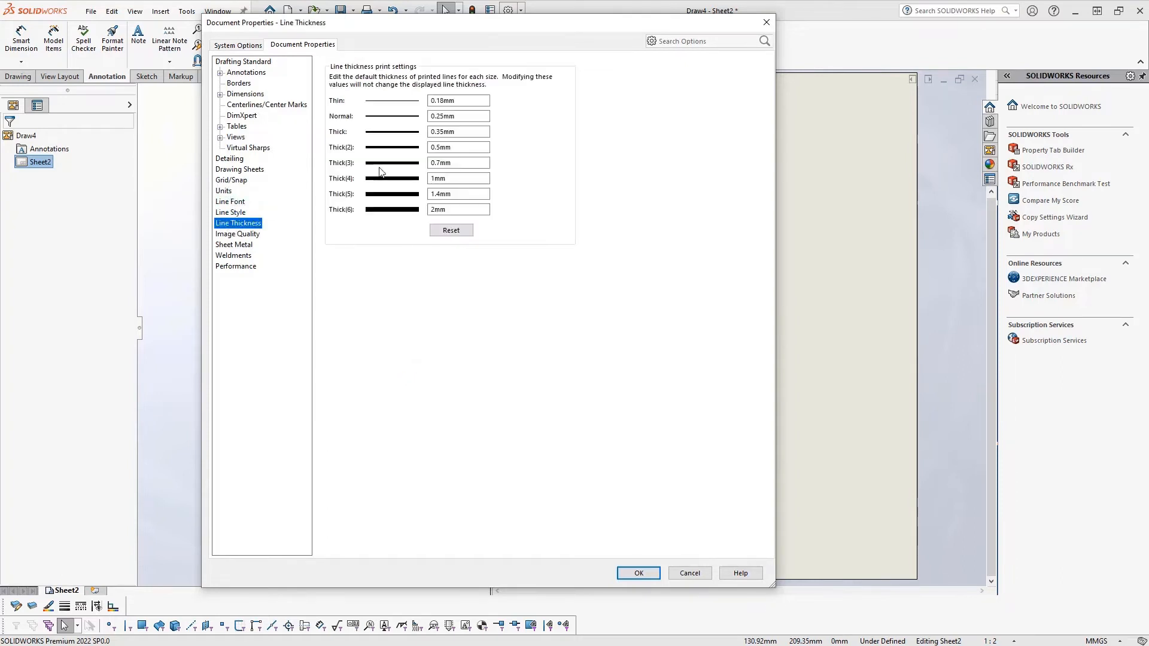
click(223, 191)
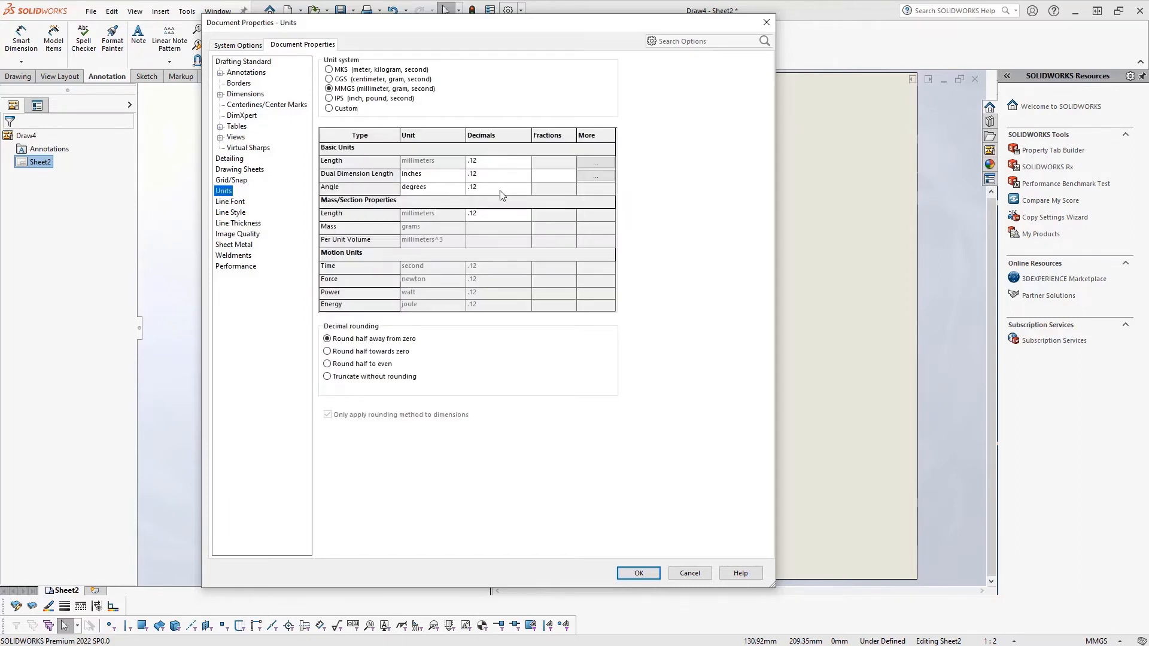
click(329, 98)
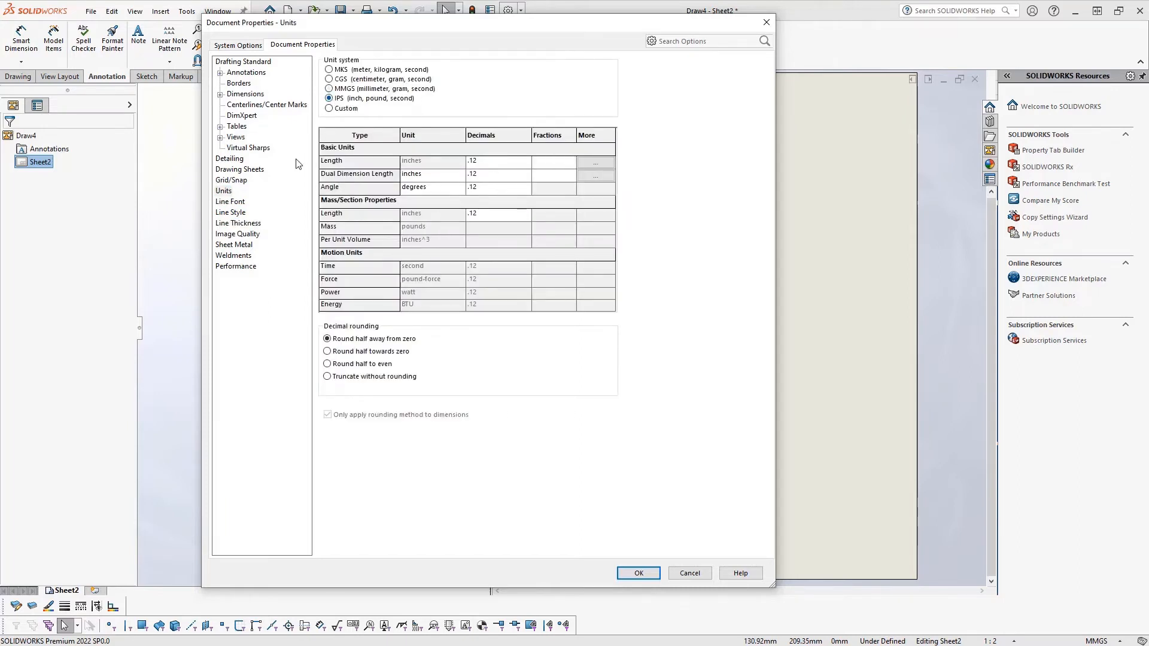
click(242, 224)
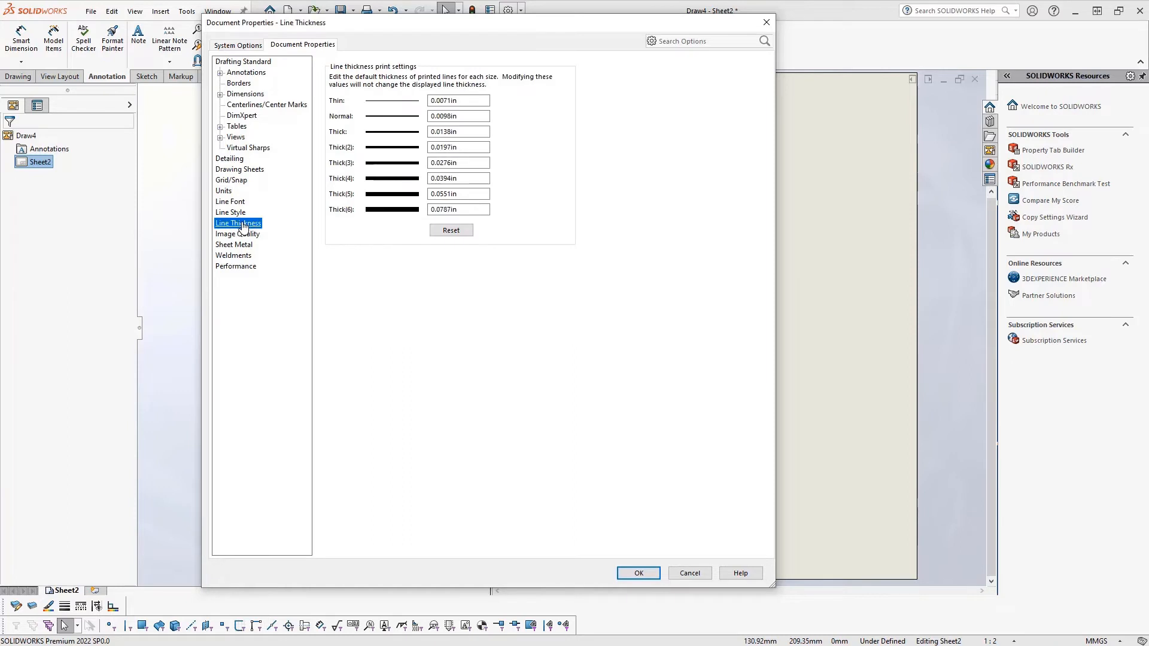
click(223, 191)
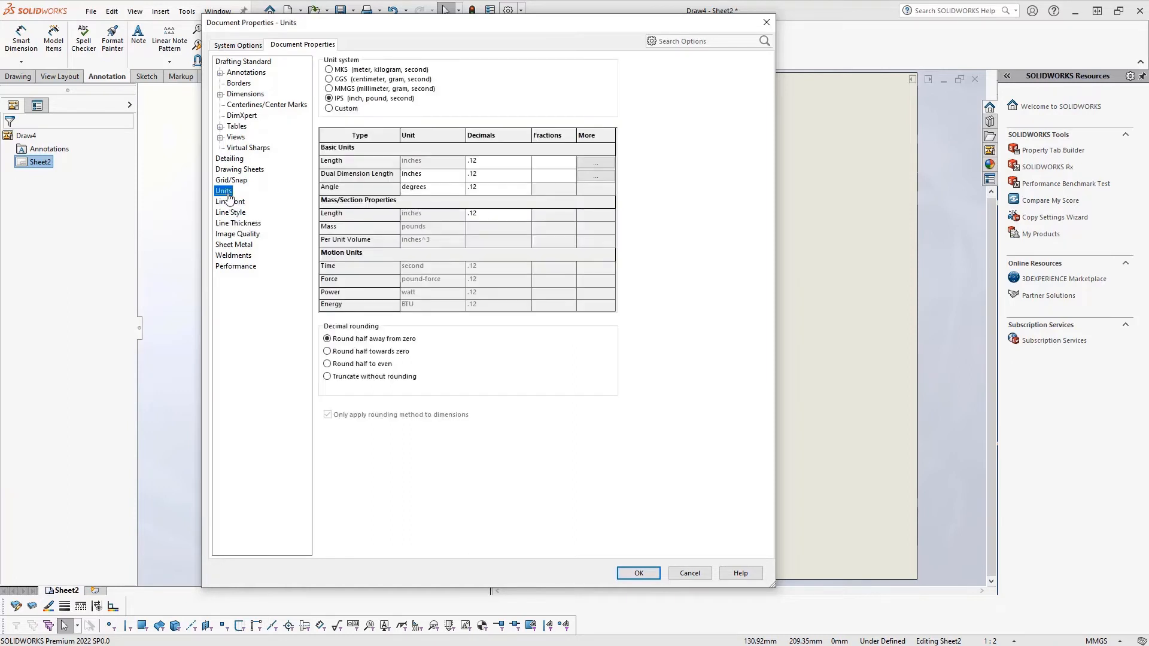
click(330, 88)
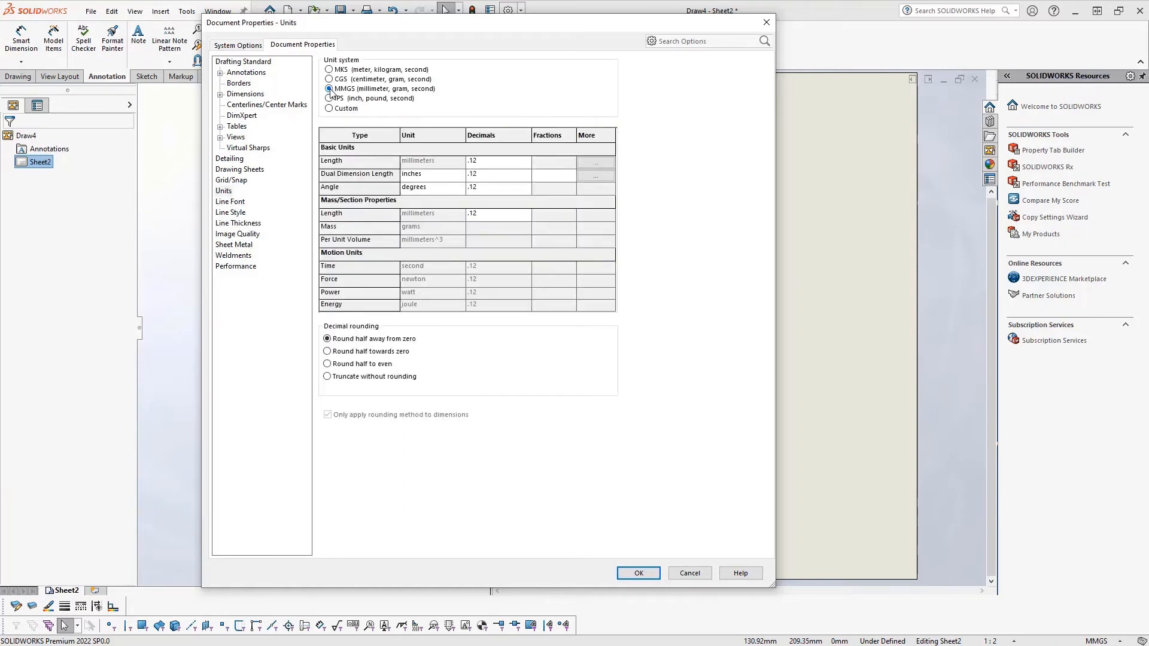
Step: Review the image quality, area hatch/fill line font, line style and line thickness settings, and accept the document properties
click(238, 234)
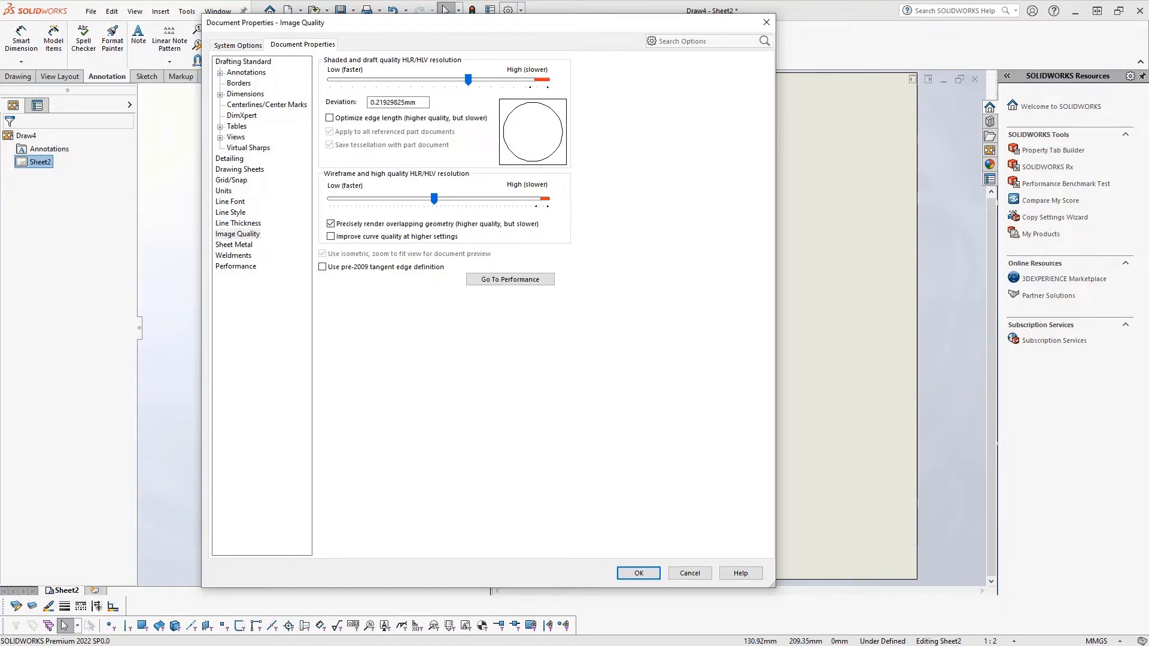
click(231, 203)
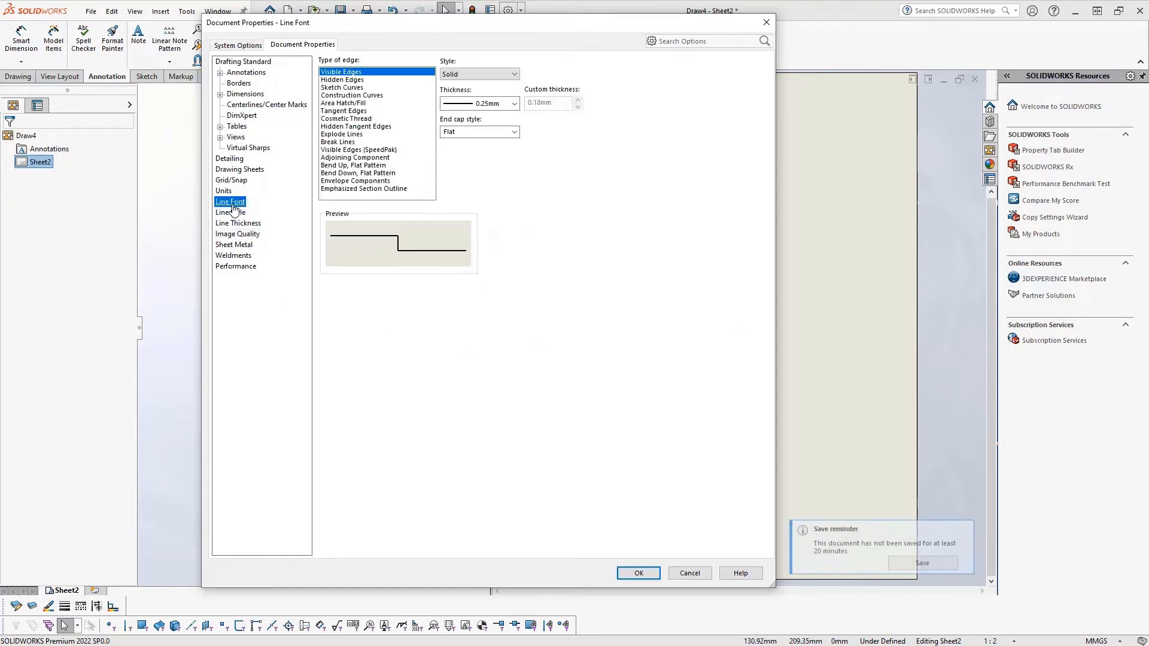
click(354, 103)
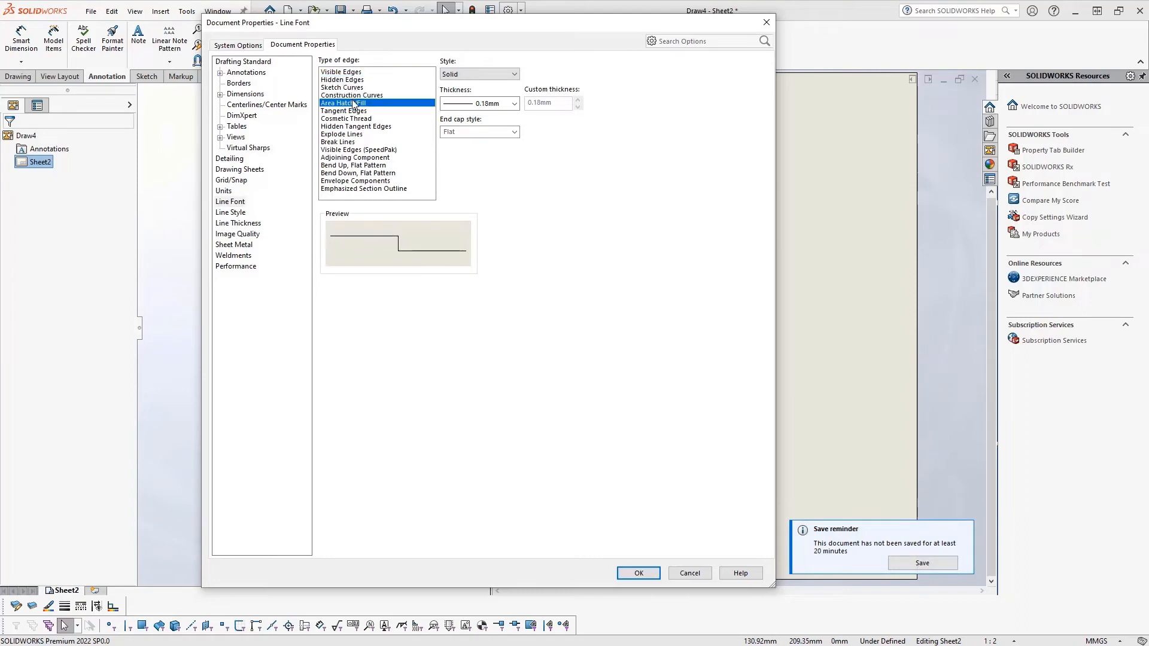
click(232, 214)
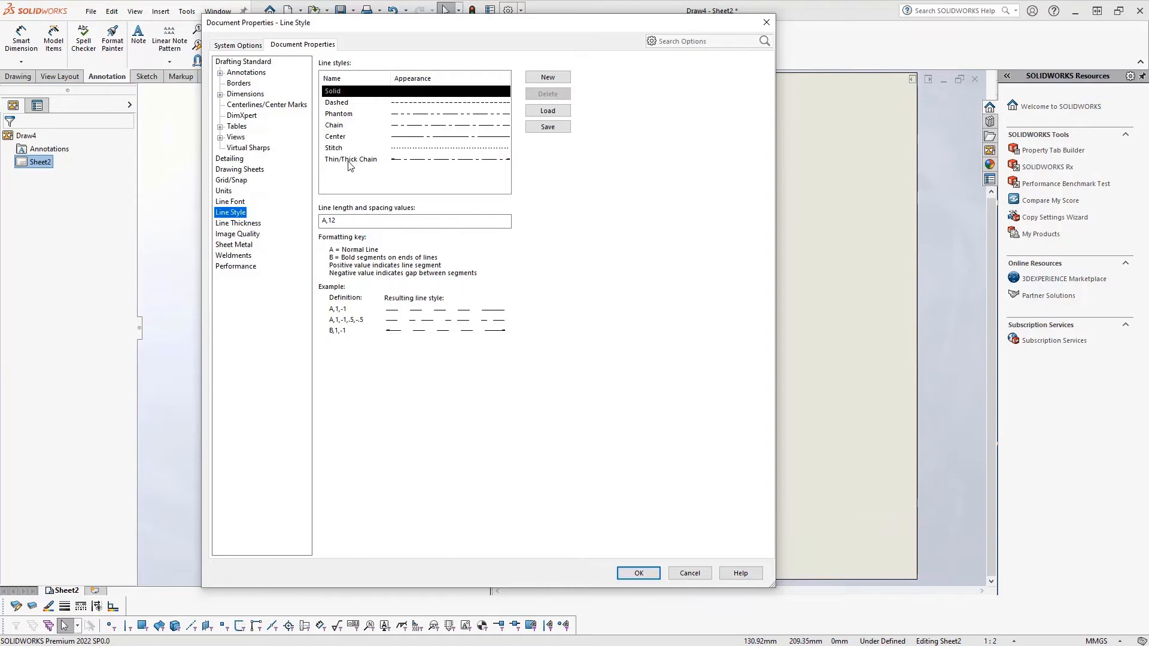
click(247, 223)
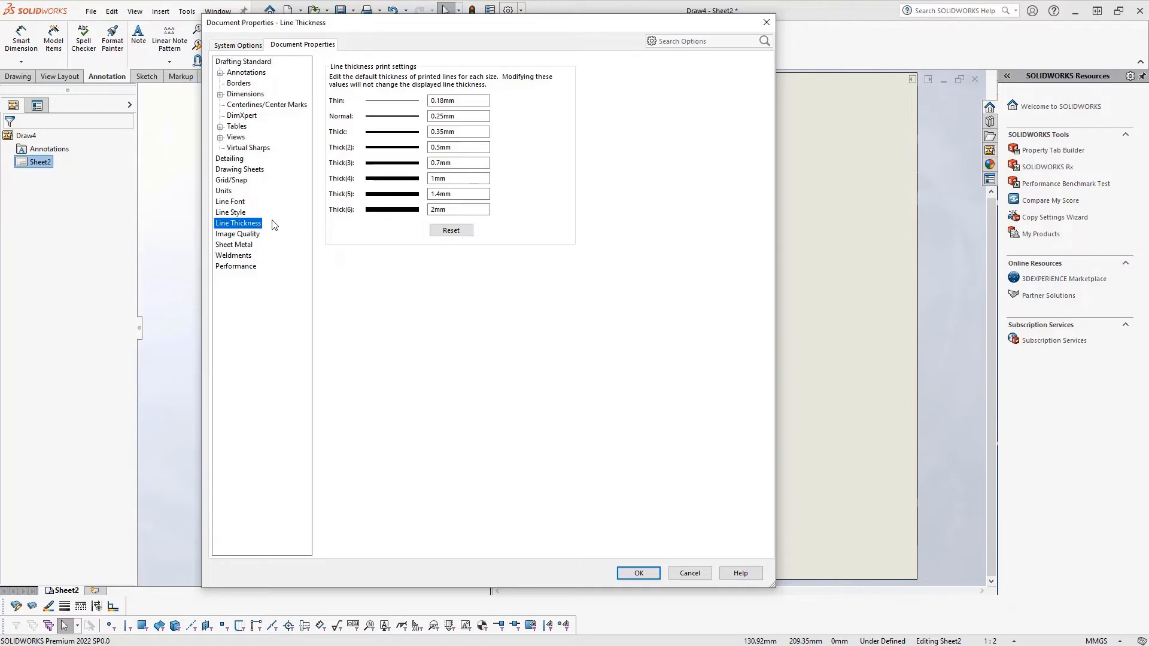
click(637, 573)
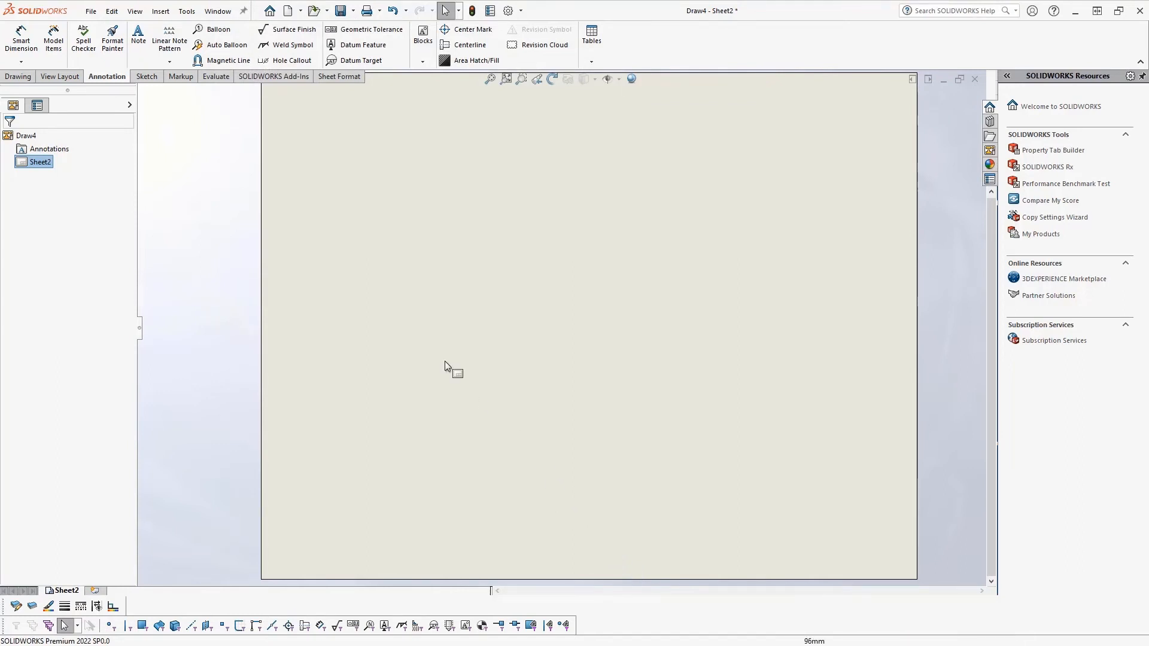
Step: Insert a predefined view in the upper-left area of Sheet2, using the sheet scale
click(17, 76)
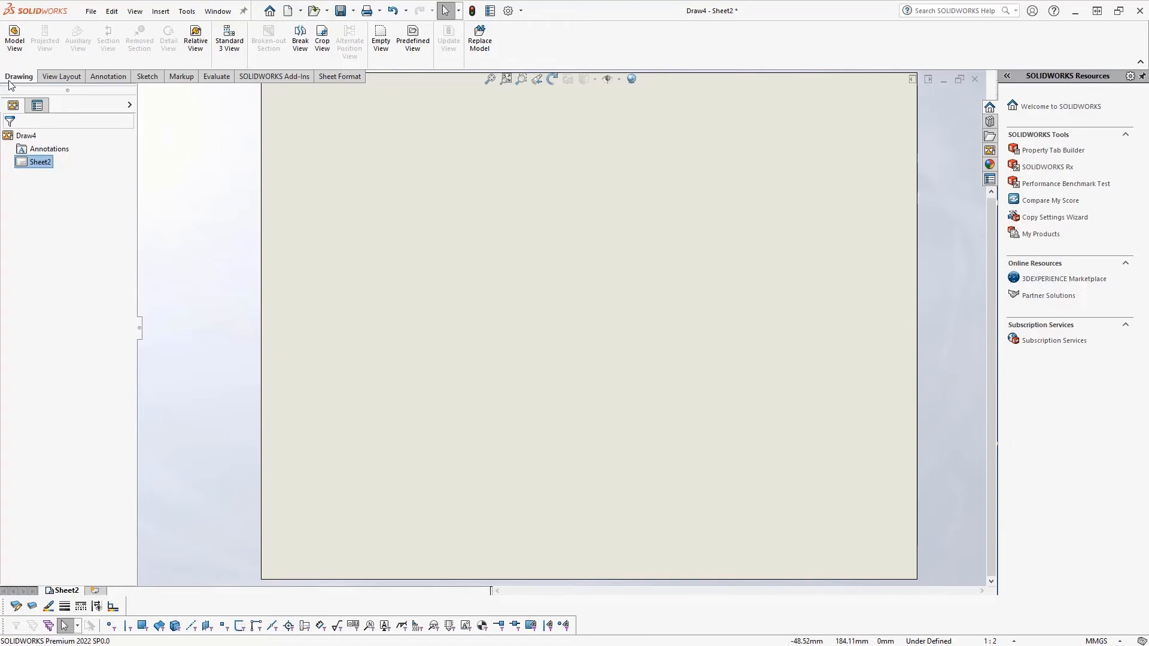
click(411, 38)
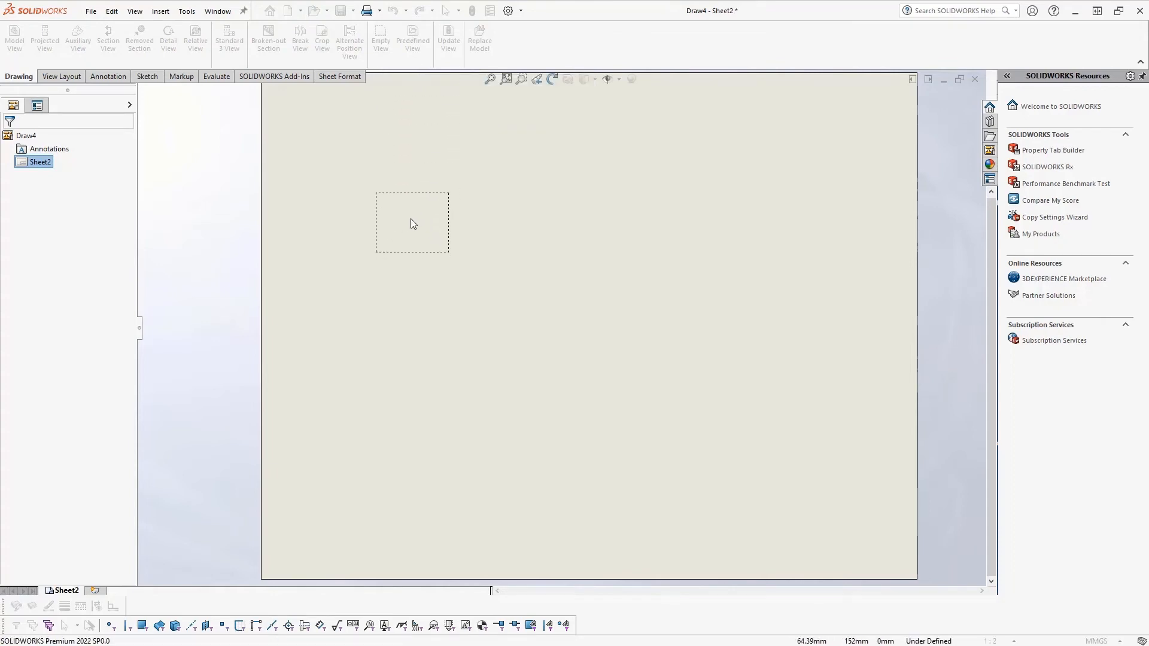
click(407, 201)
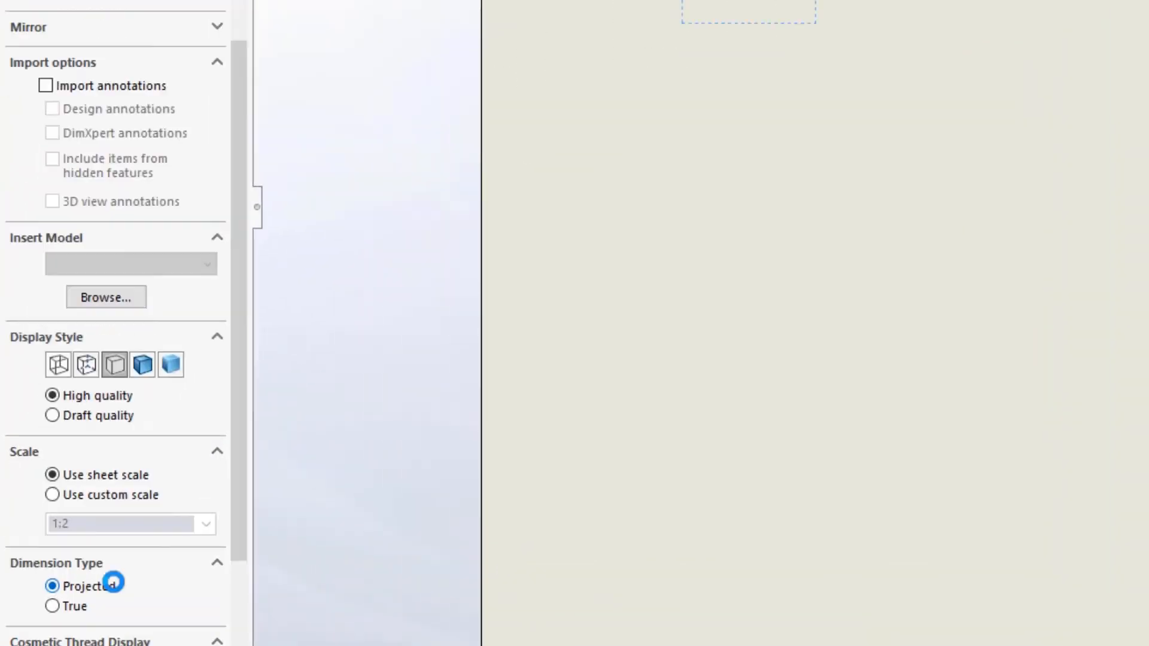
click(97, 494)
click(89, 473)
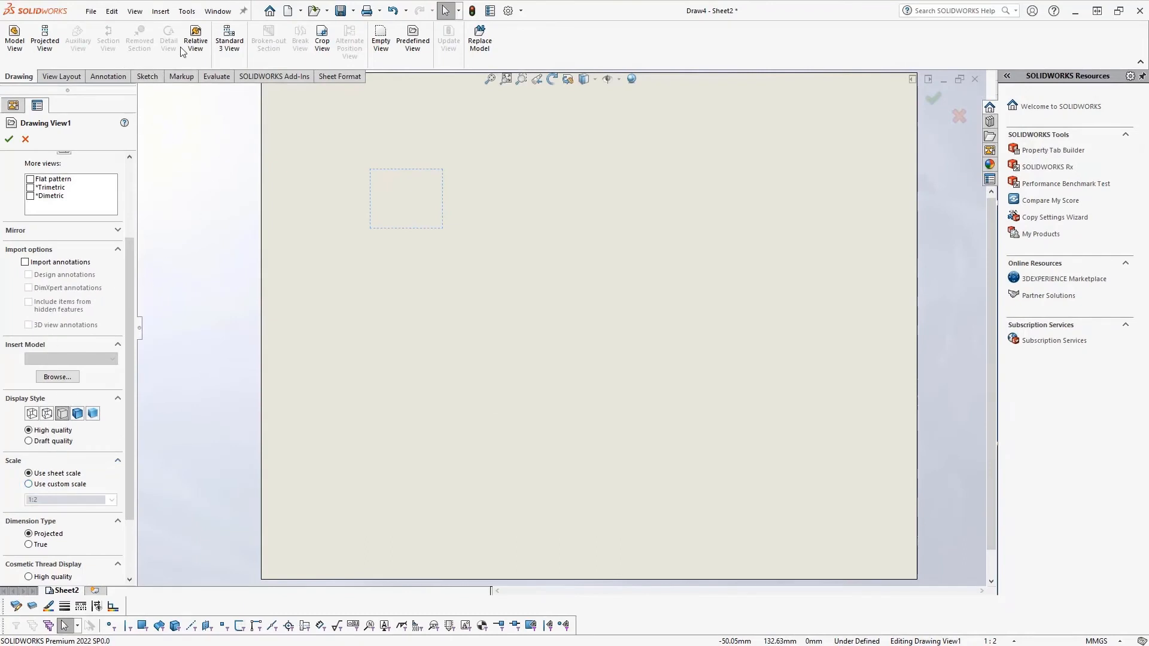
Step: Add two projected views from the predefined view, one to its right and one below it
click(45, 38)
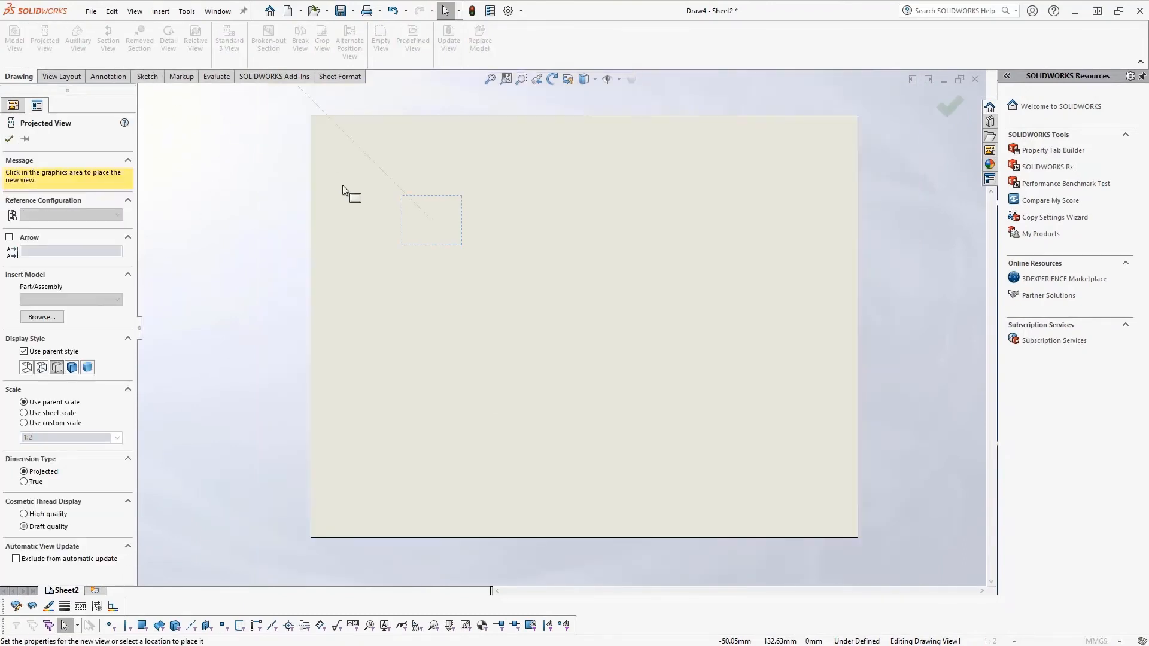
click(588, 222)
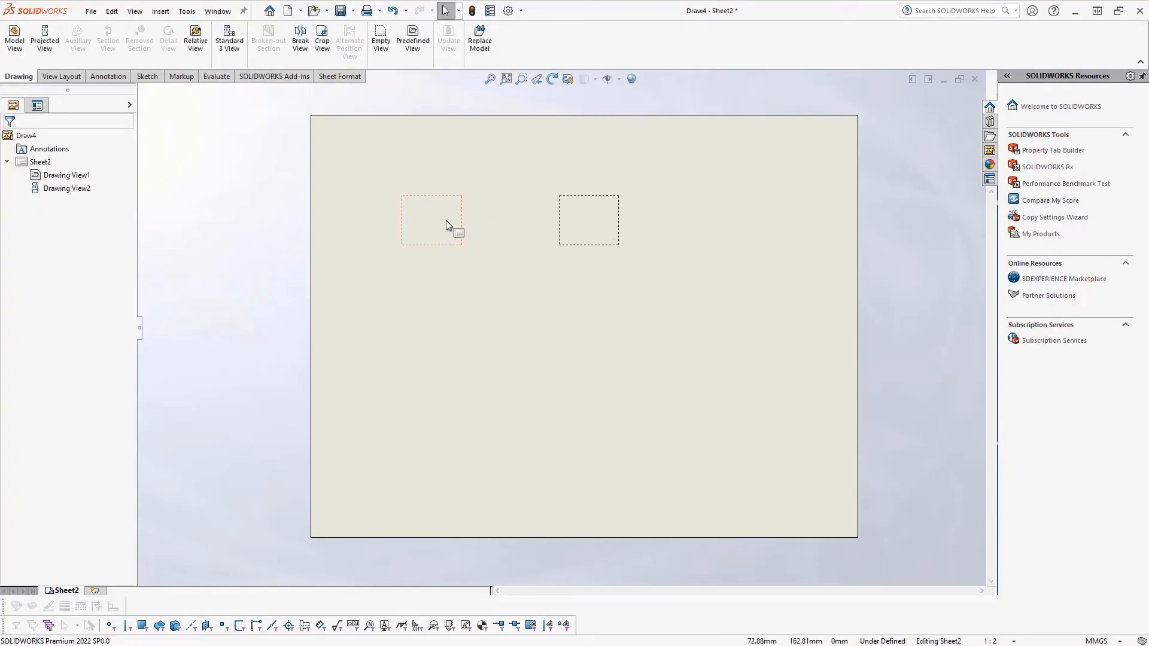
click(45, 39)
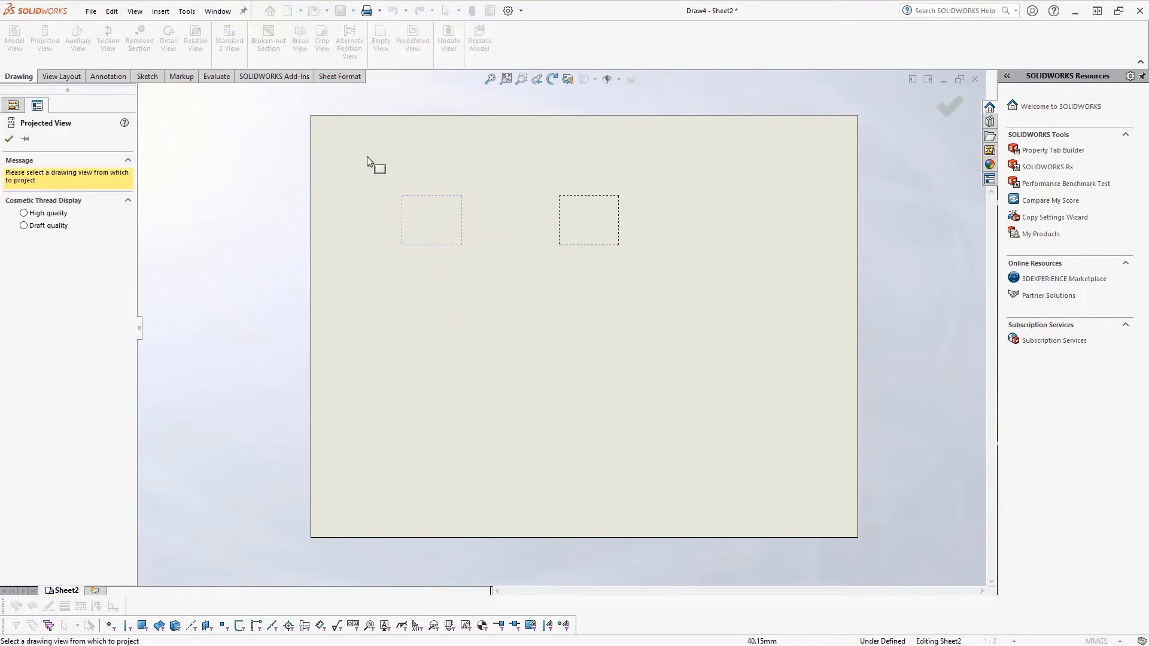
click(425, 233)
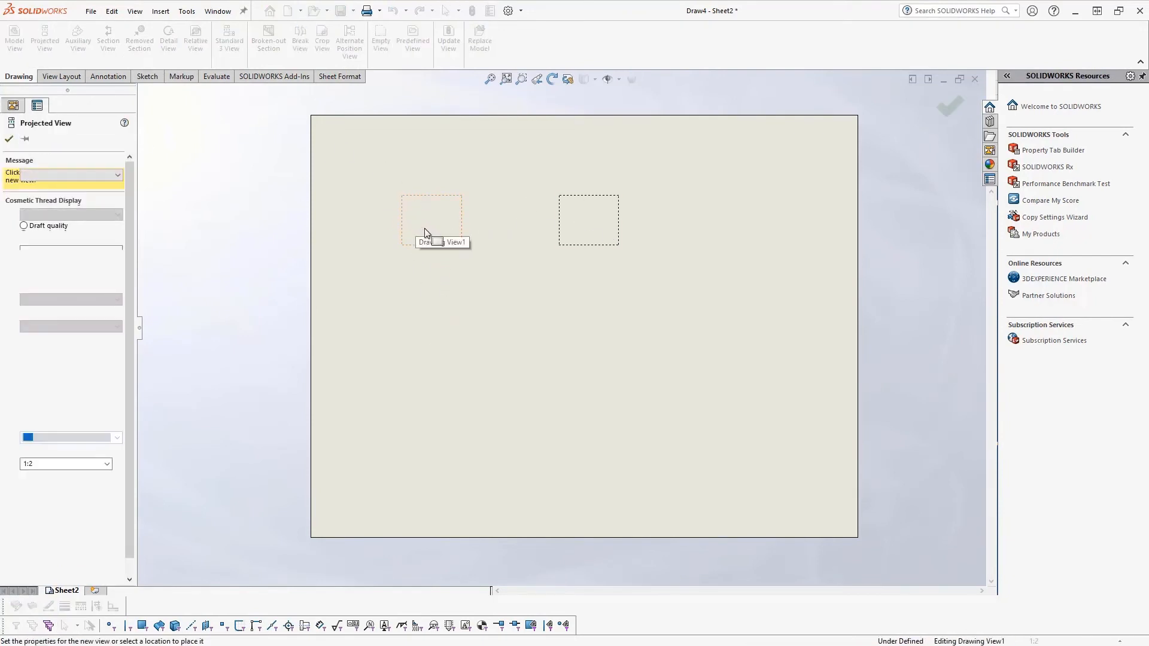
click(434, 347)
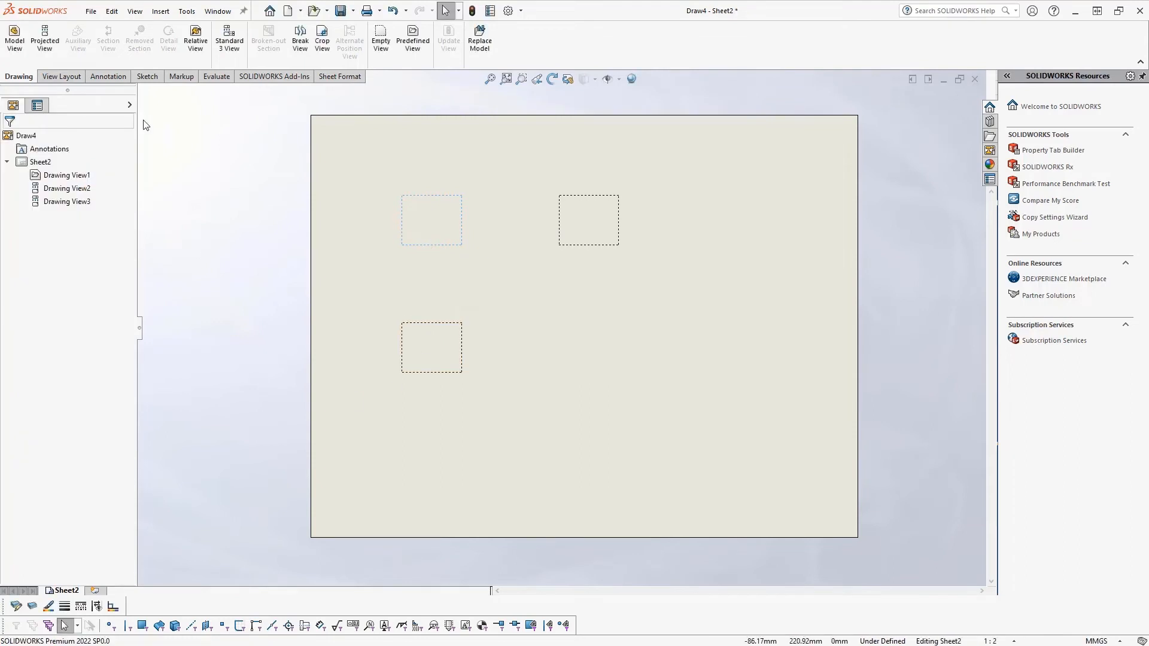
Step: Project a diagonal view from the predefined view and position it in the lower-right area of the sheet
click(44, 38)
click(421, 212)
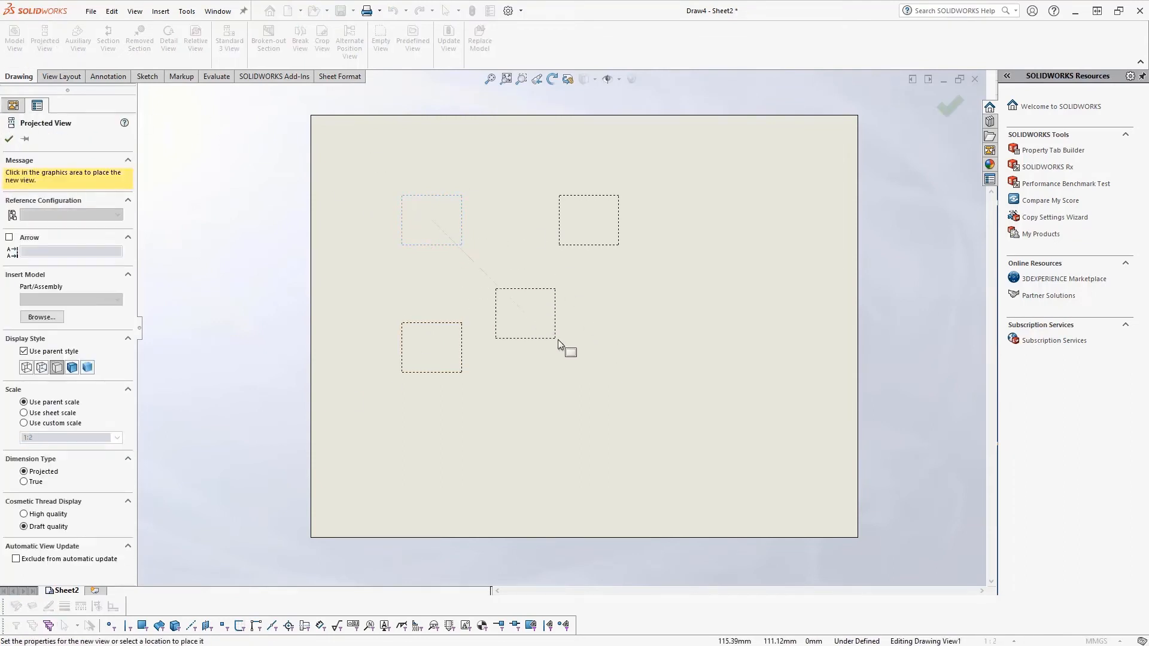
click(632, 409)
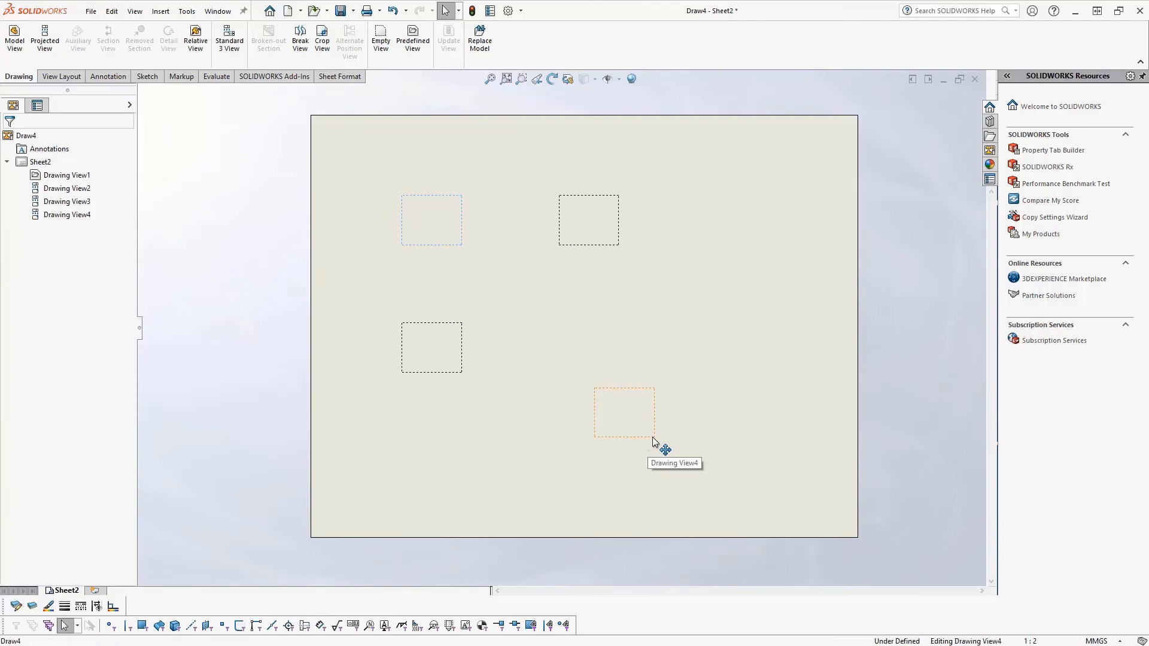
drag(660, 450, 768, 419)
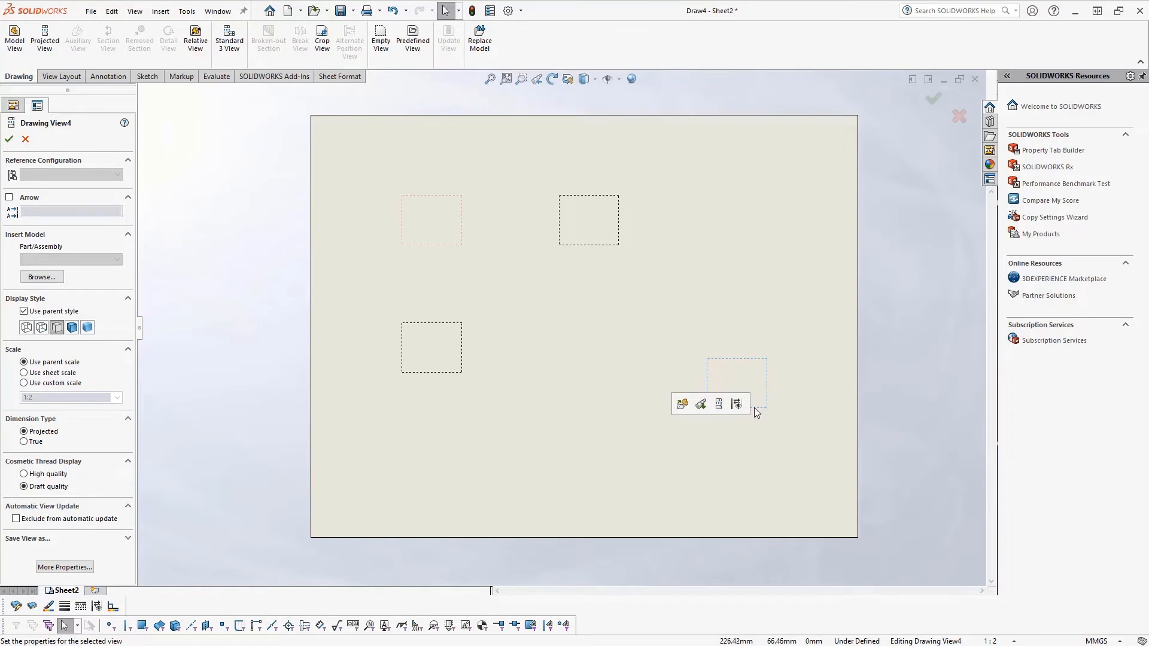
click(430, 348)
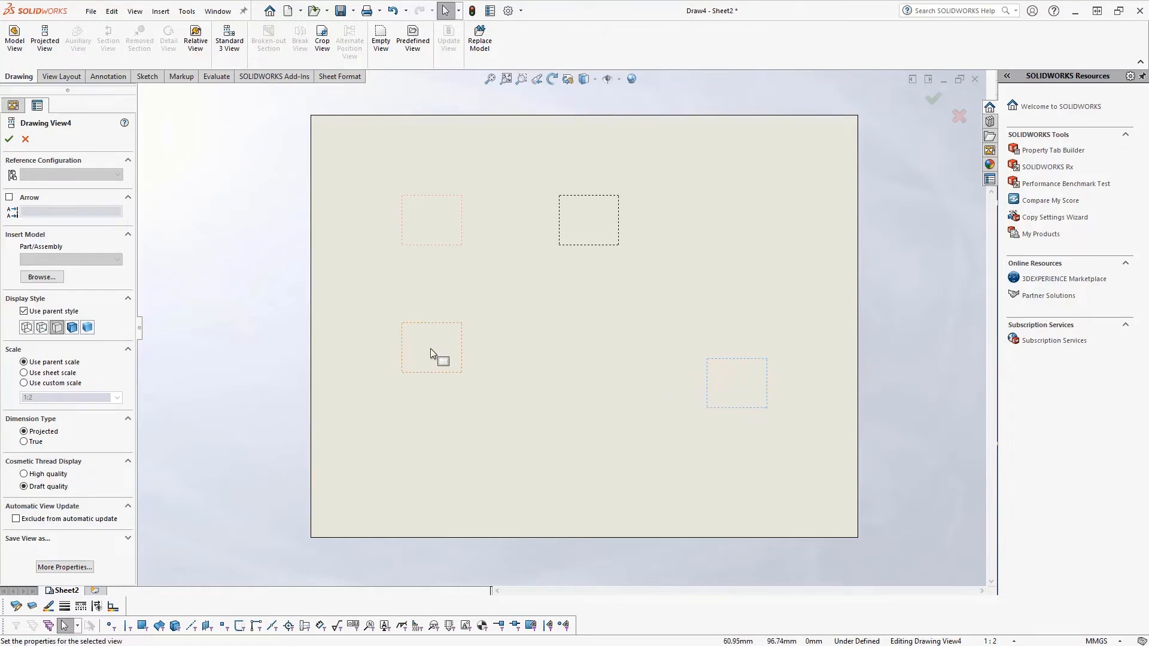
click(595, 227)
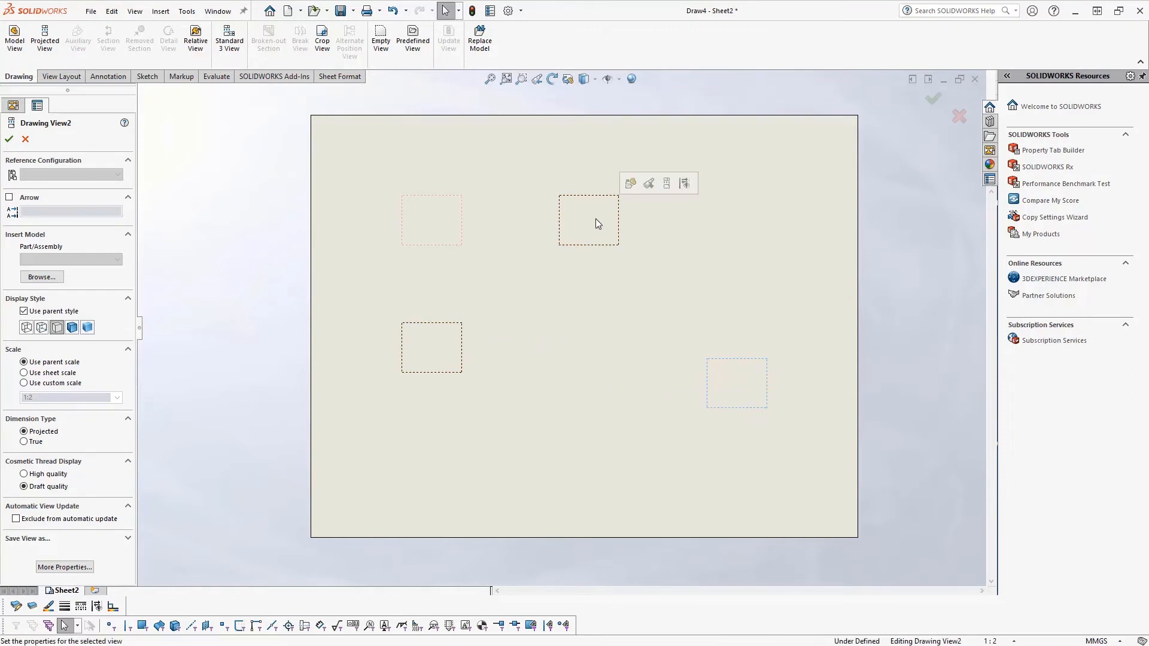
key(Escape)
Step: Save the drawing with its predefined views as a drawing template of type Drawing Templates (*.drwdot)
click(91, 10)
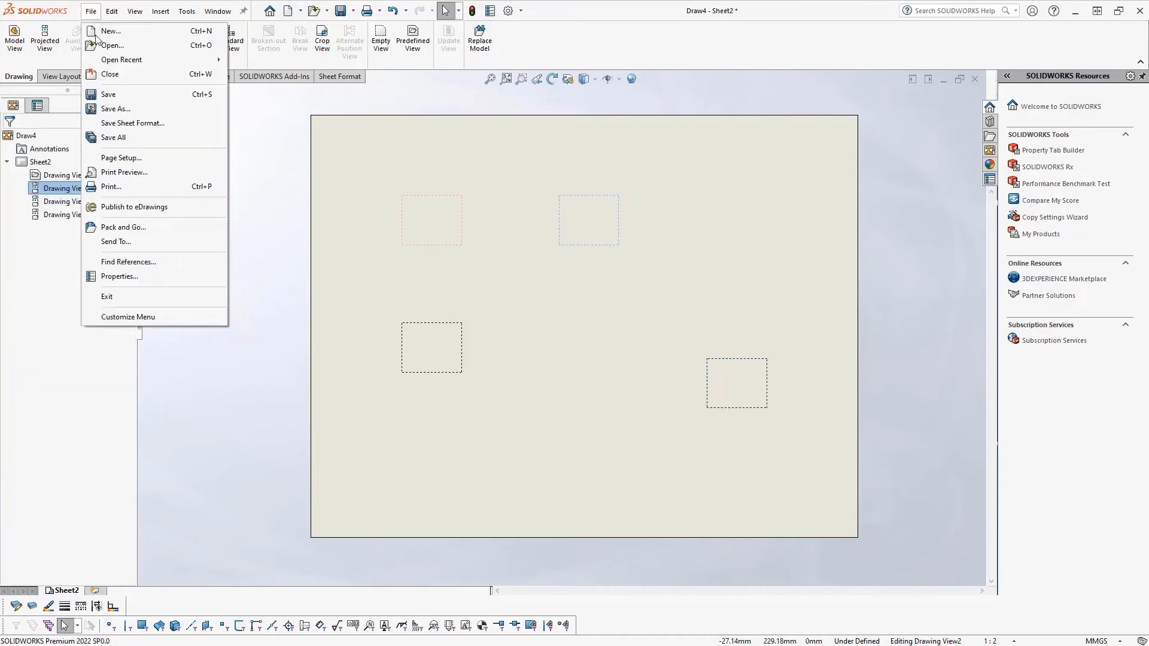
click(132, 111)
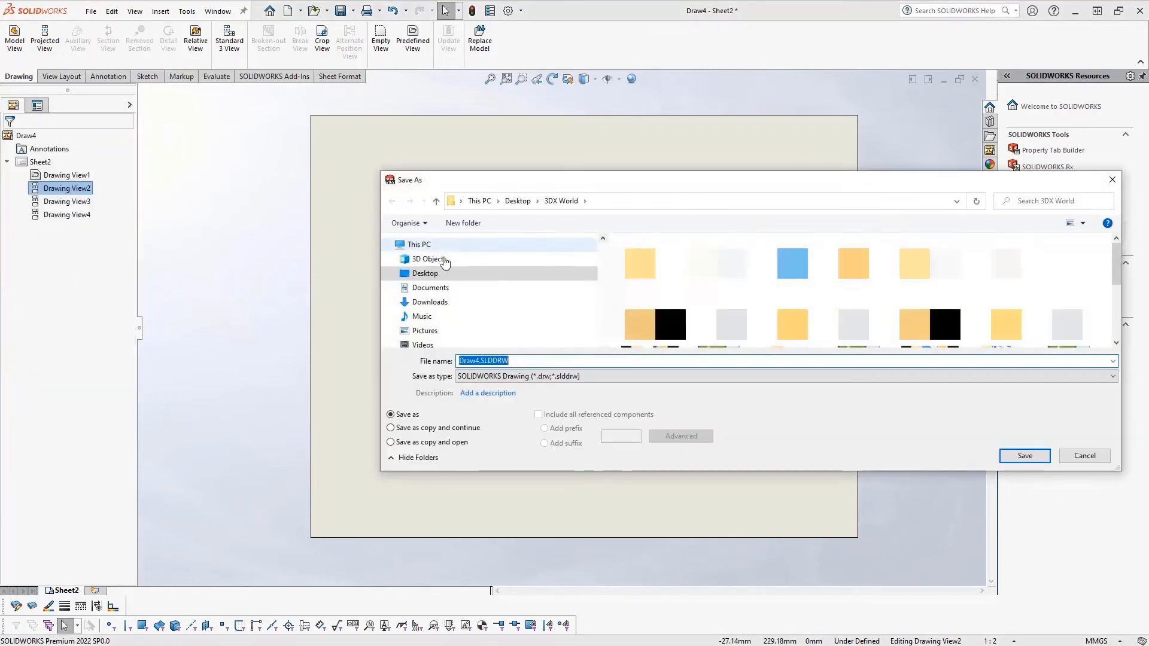
click(551, 380)
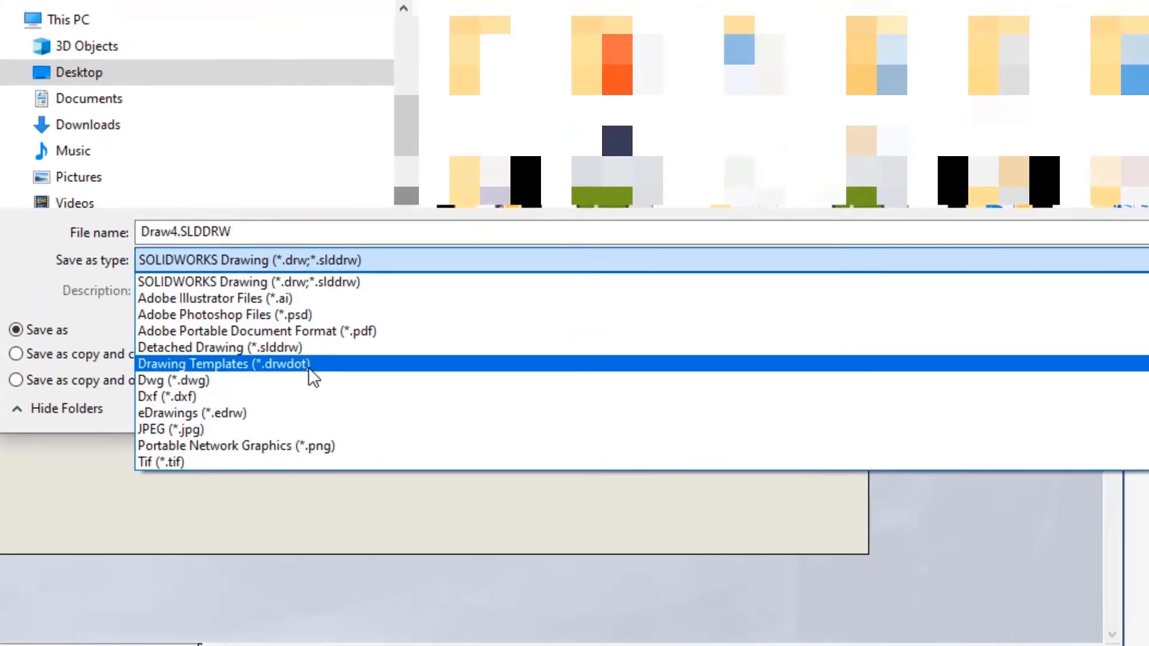
click(315, 302)
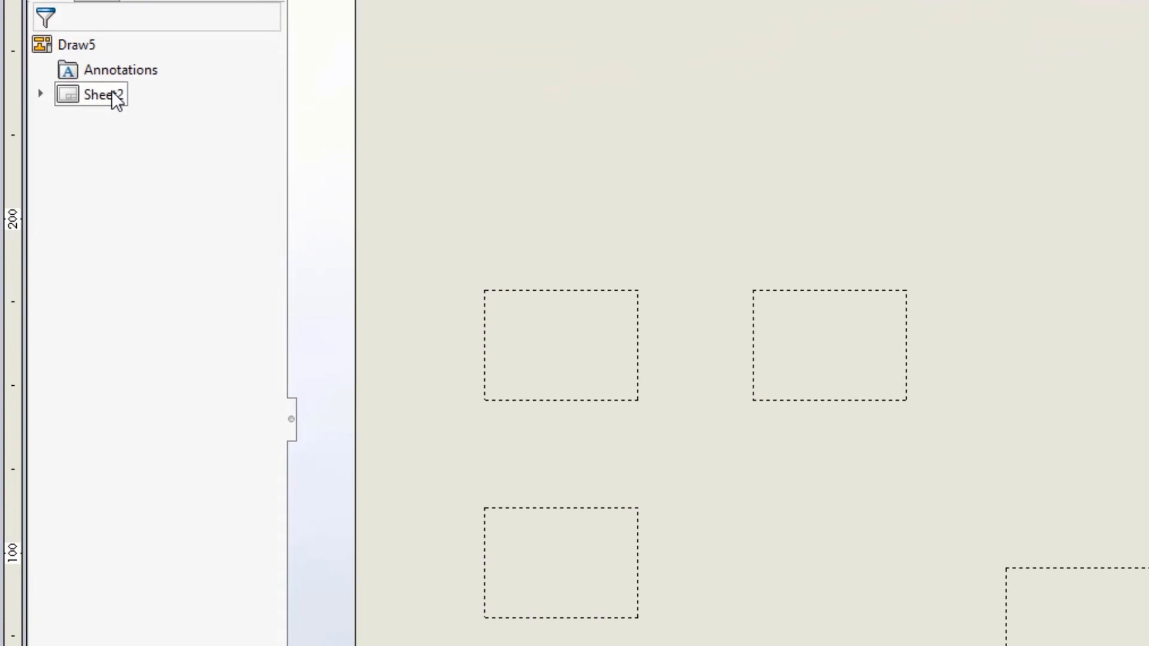
Step: Set Sheet2 to a custom sheet size 420 mm wide and 297 mm high in the sheet properties
right_click(58, 162)
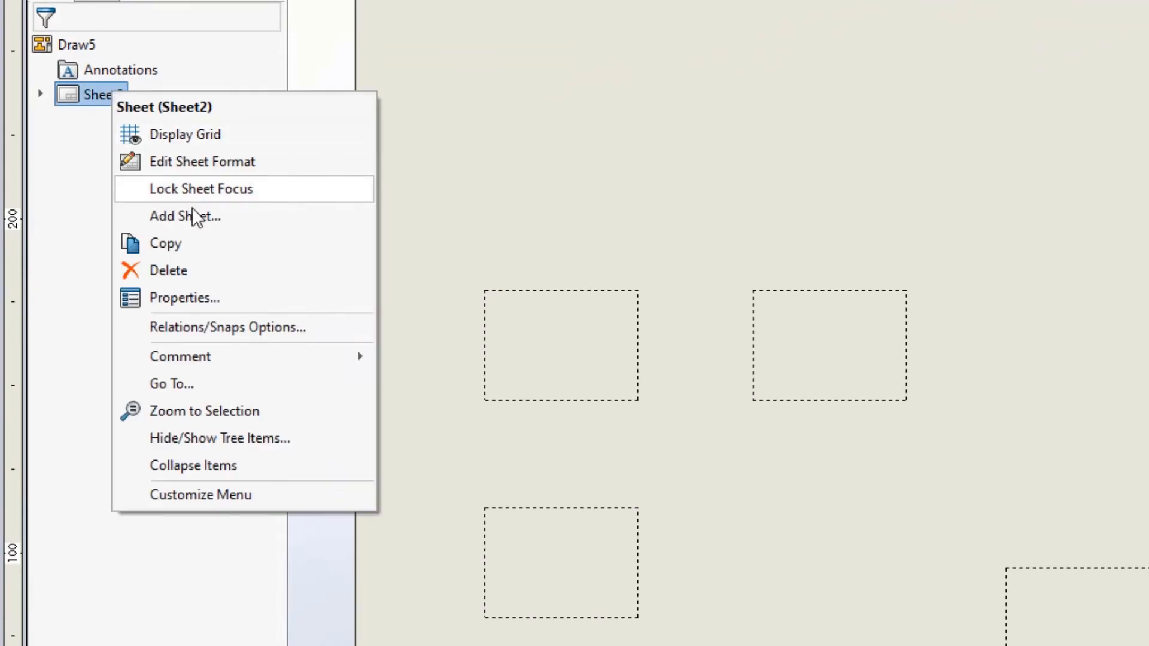
click(216, 298)
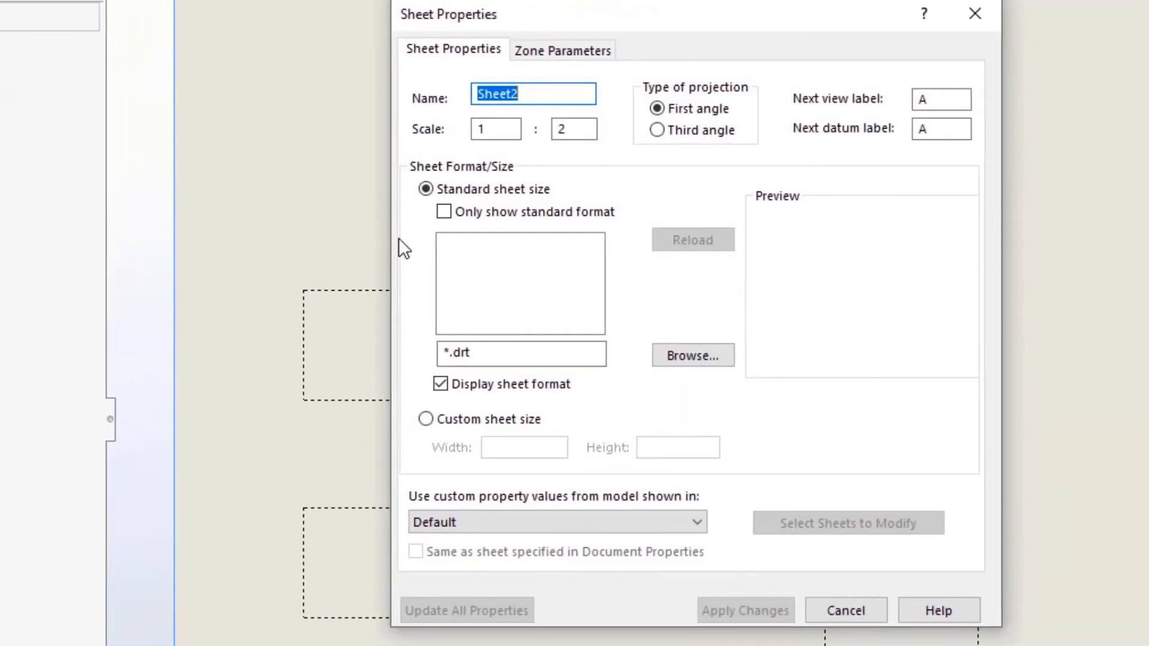
click(408, 418)
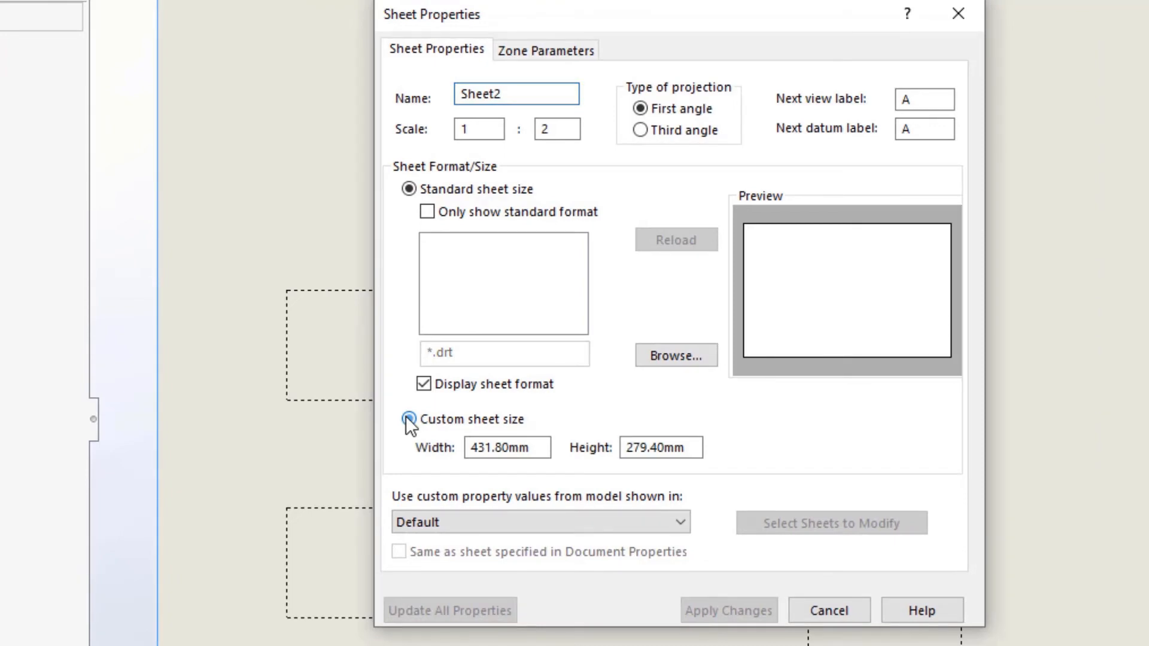
click(534, 449)
drag(535, 449, 434, 453)
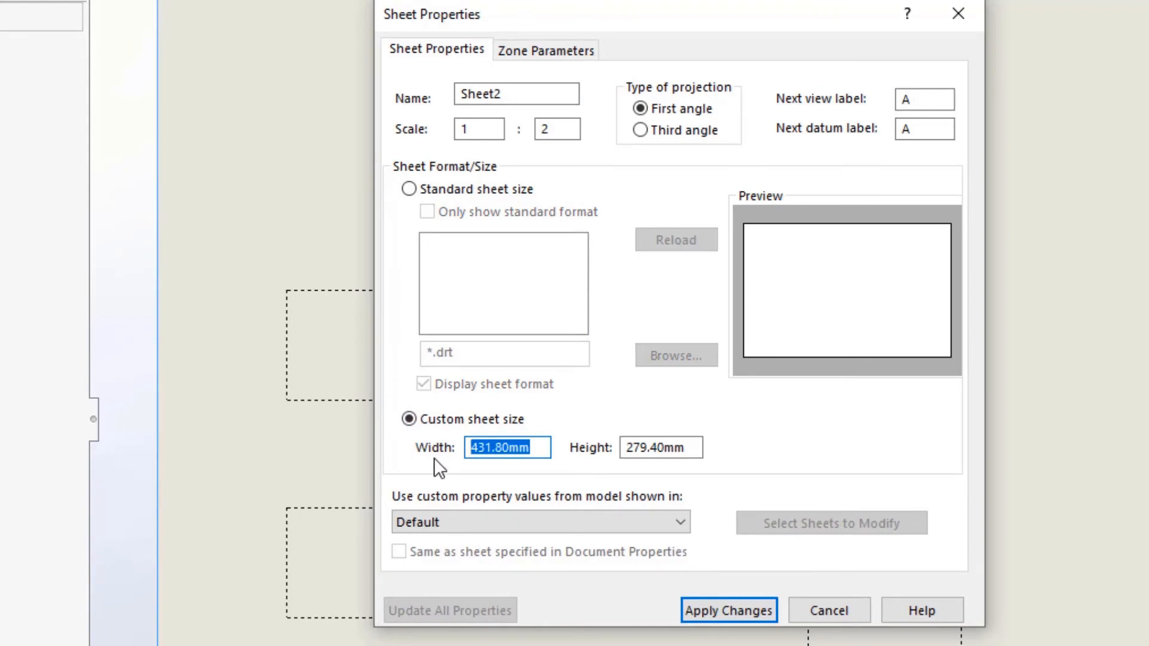
text(420)
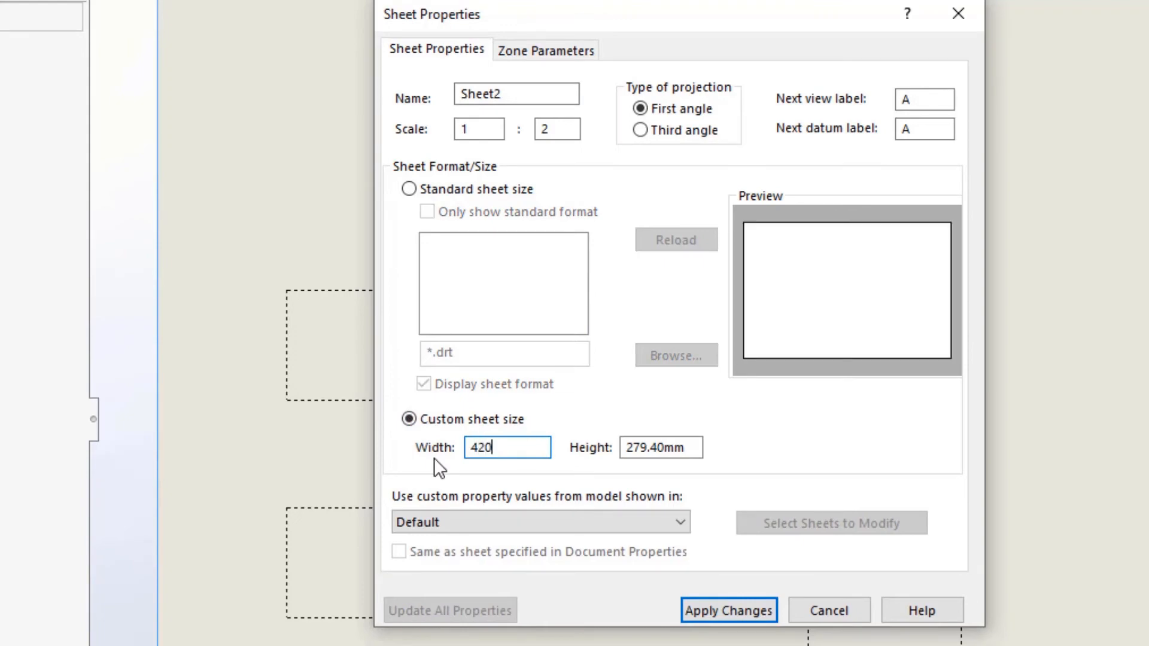
key(BackSpace)
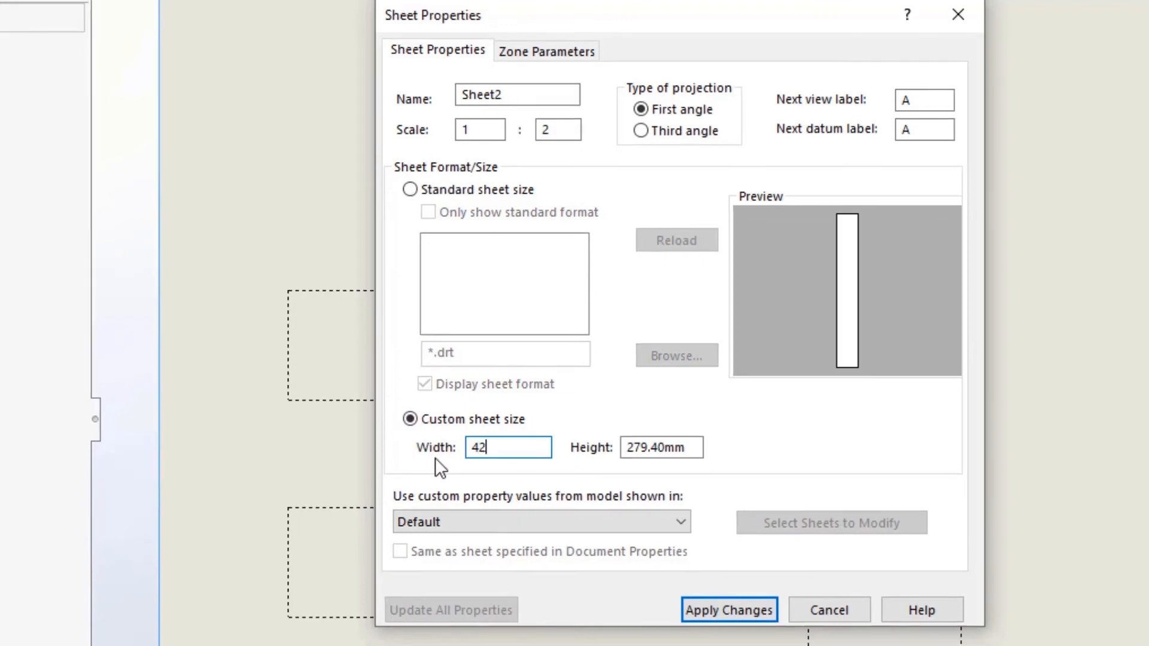
text(0)
key(Tab)
text(297)
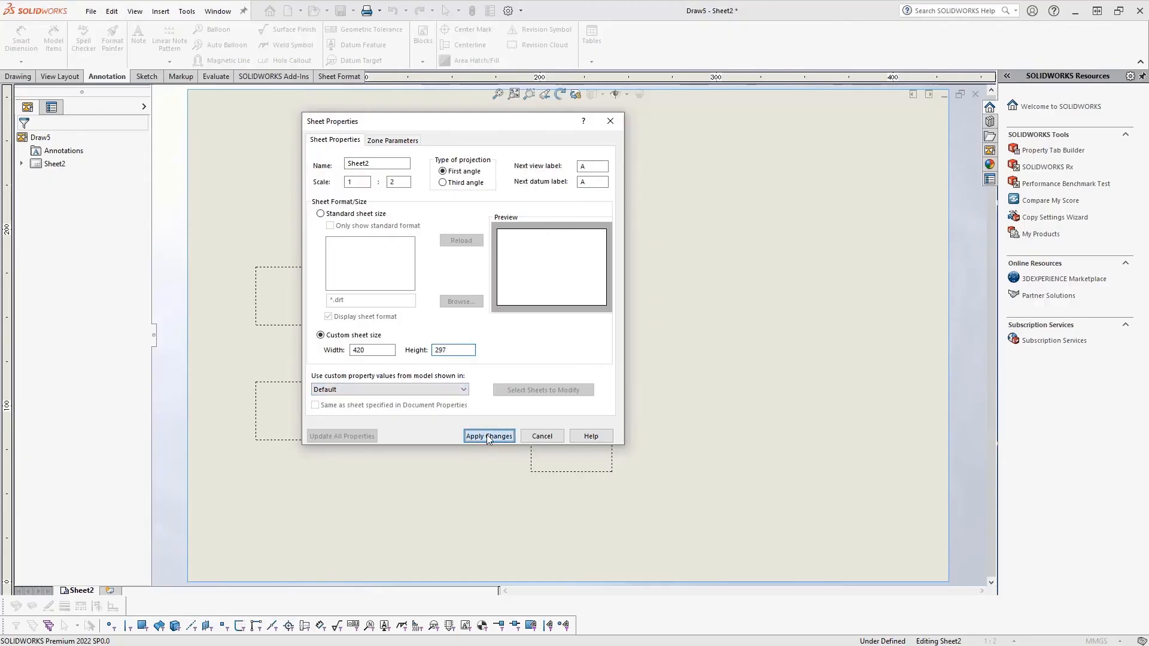
click(730, 610)
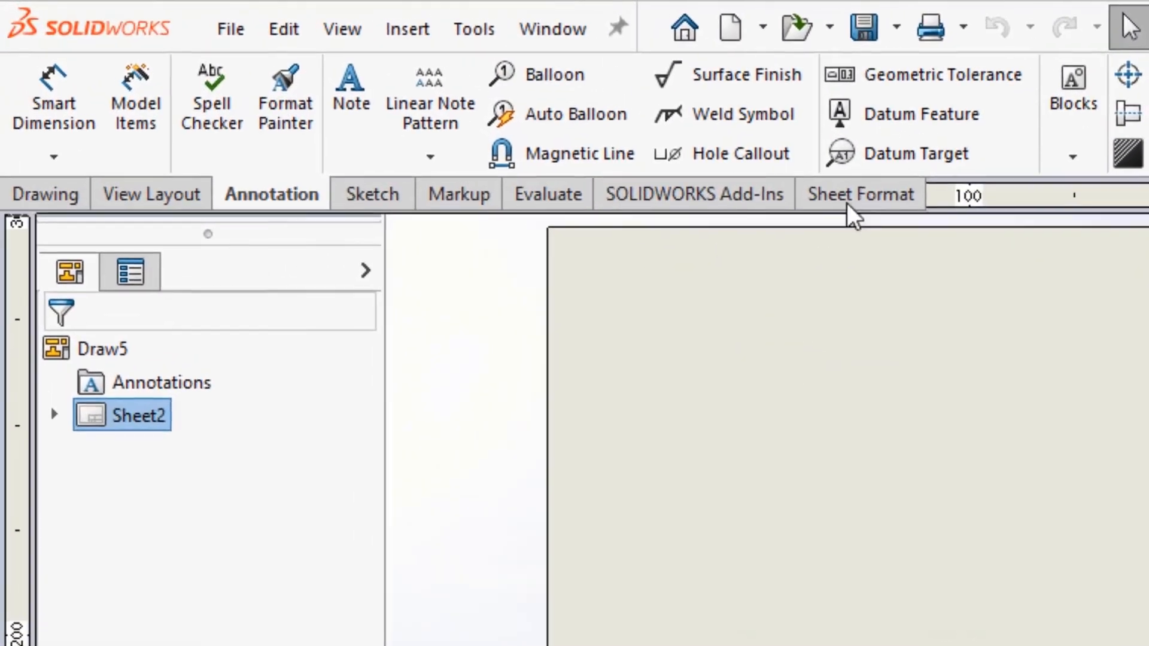
Step: Add an automatic border to the sheet format with 6 evenly sized rows, 8 columns and 10 mm margins, and return to the sheet
click(327, 78)
click(22, 105)
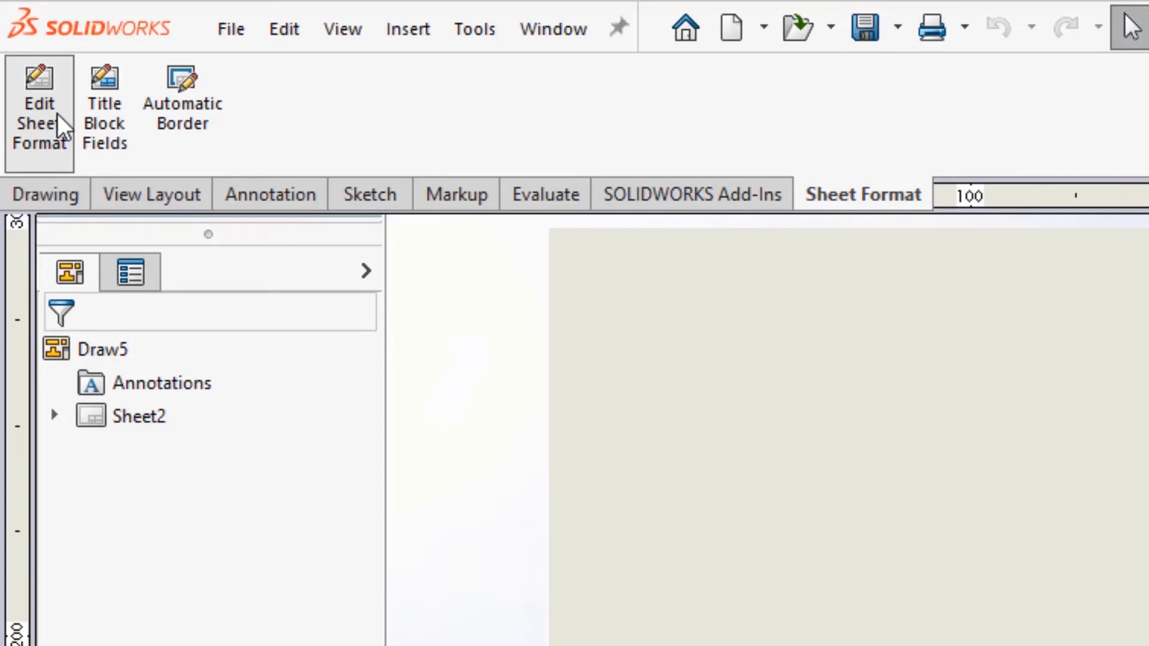
click(199, 118)
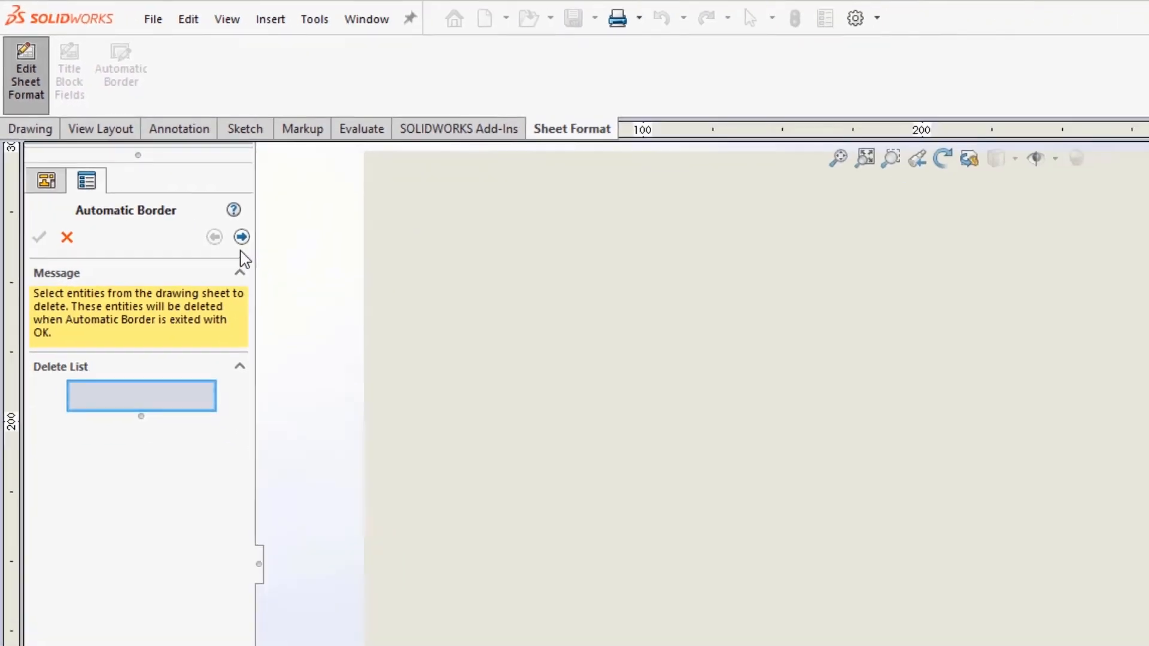
click(360, 354)
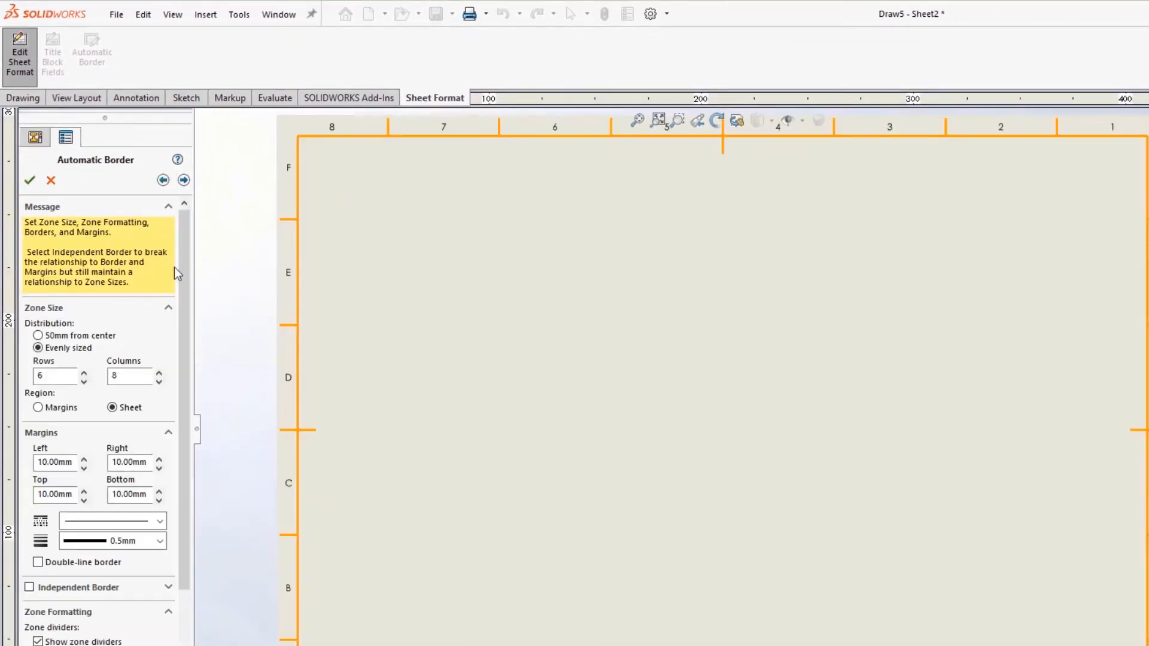
drag(188, 271, 179, 419)
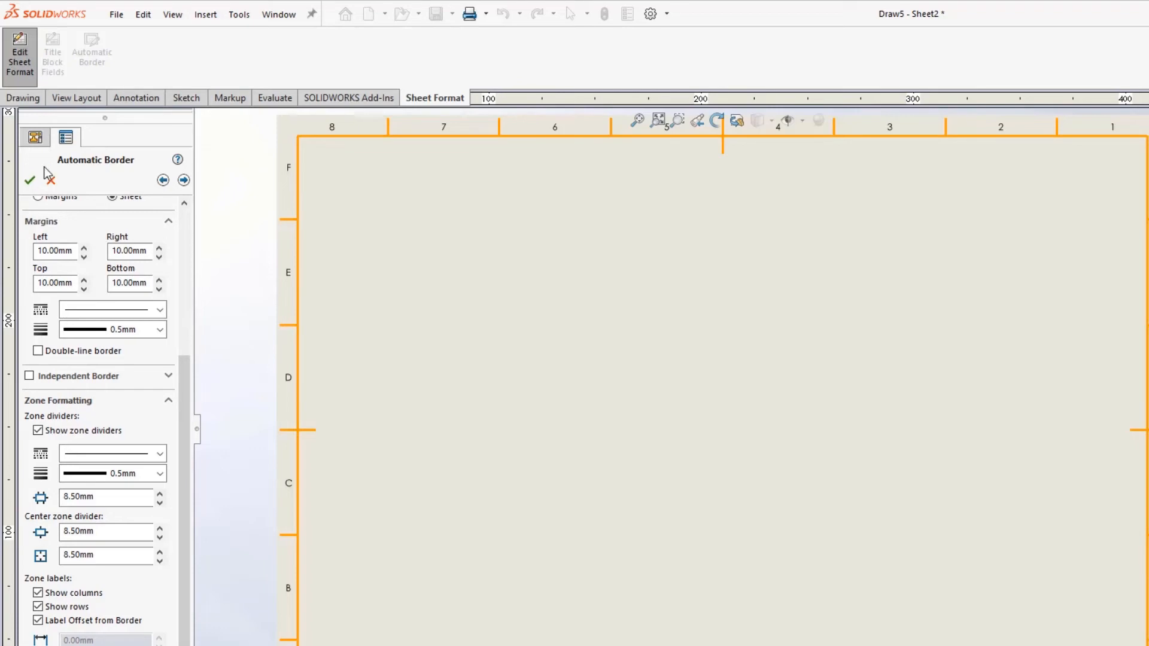
click(30, 180)
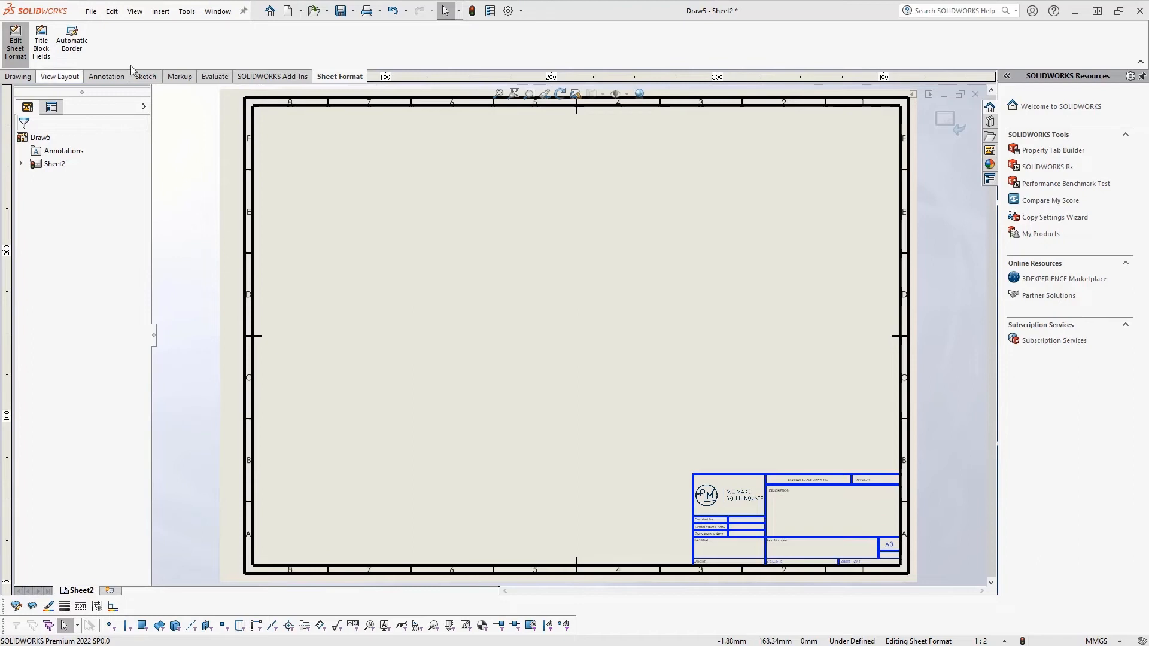
click(942, 118)
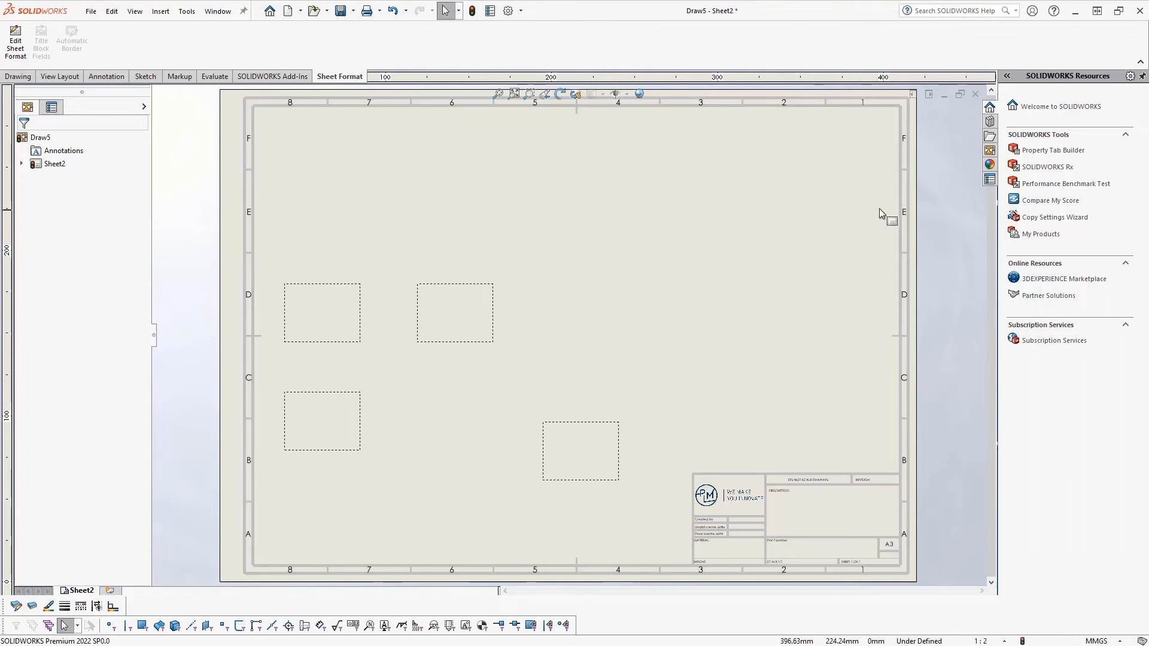
Step: Insert the logo model into the upper-left predefined view to populate the linked views
click(317, 295)
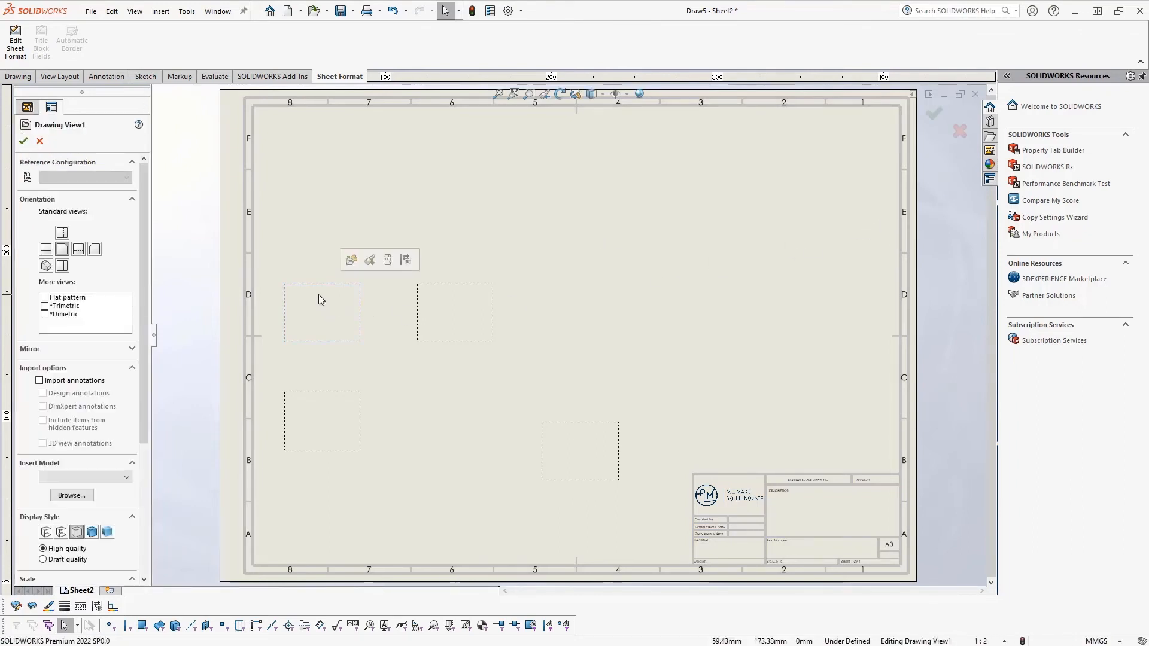
click(99, 480)
click(96, 489)
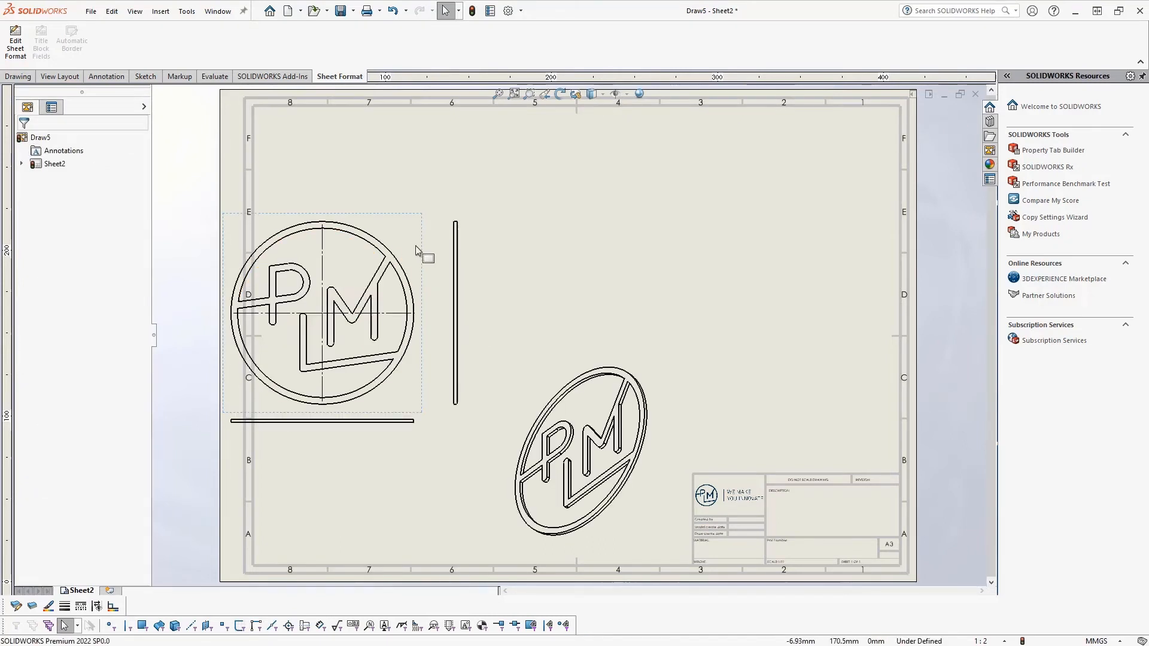
Step: Reposition the front and side views inside the sheet border and delete the isometric view
drag(439, 221, 479, 124)
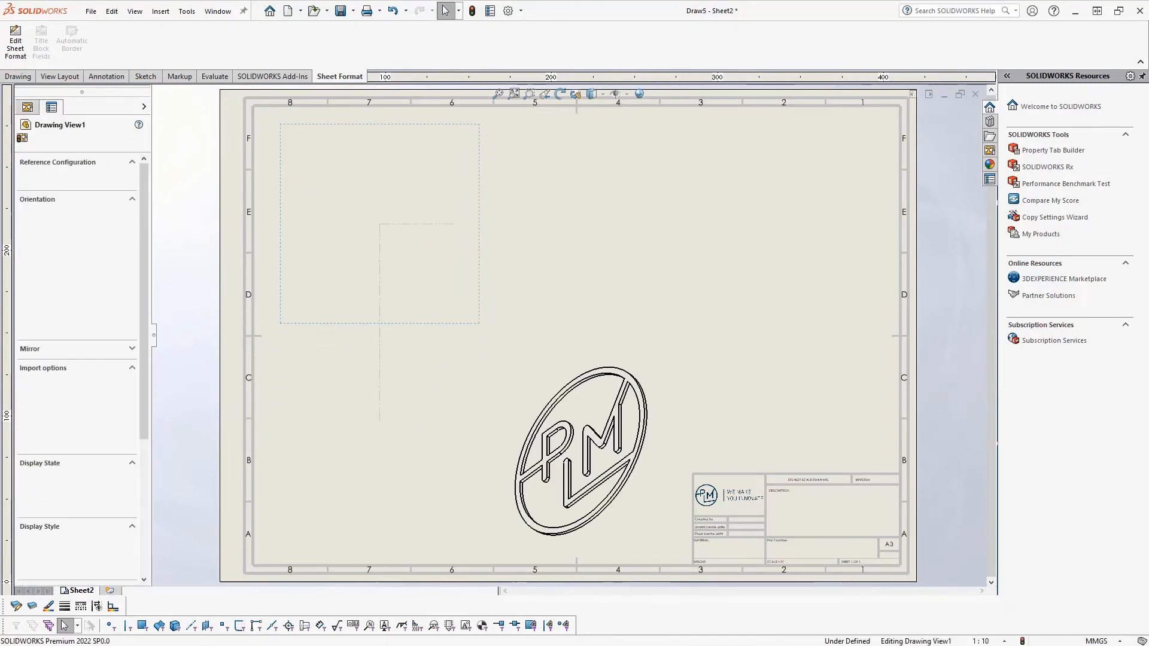
drag(460, 309, 538, 312)
drag(620, 335, 783, 261)
click(649, 340)
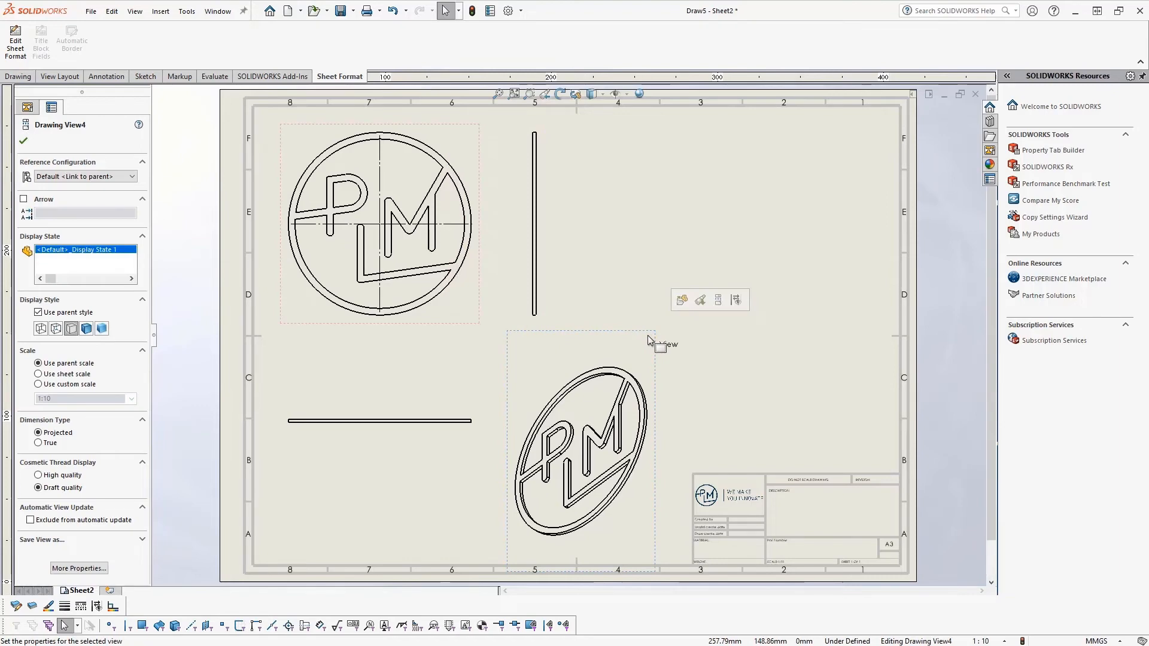
key(Delete)
Step: In the sheet format, place a note above the title block linked to the Material property of the model in the drawing view
click(15, 42)
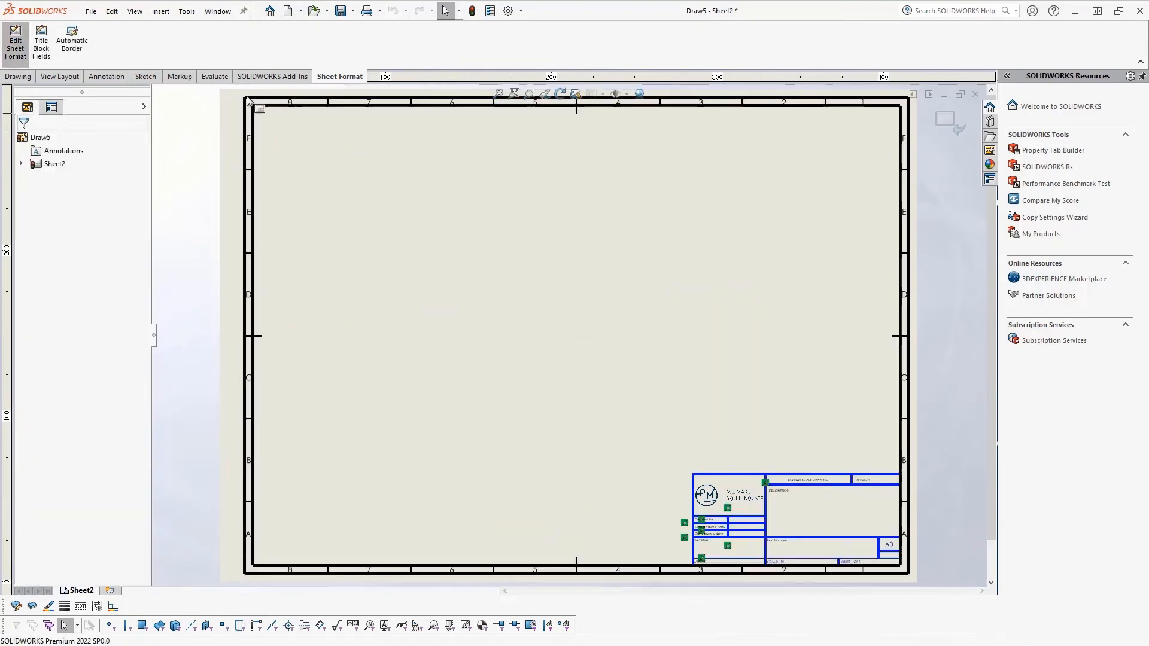
click(104, 79)
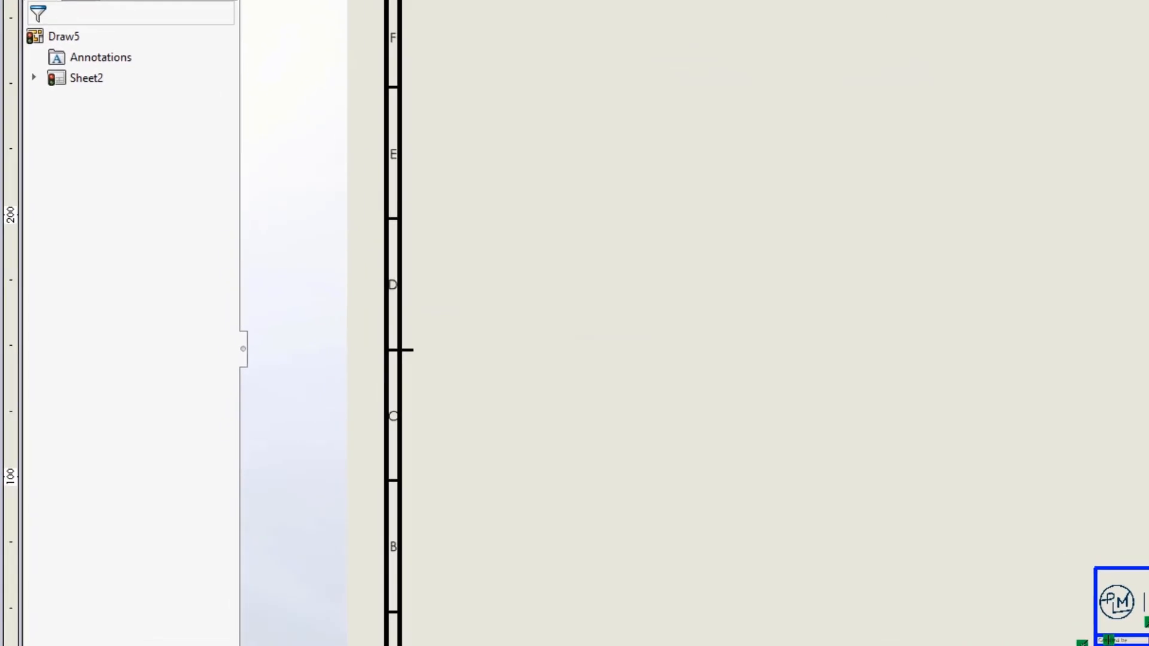
click(138, 36)
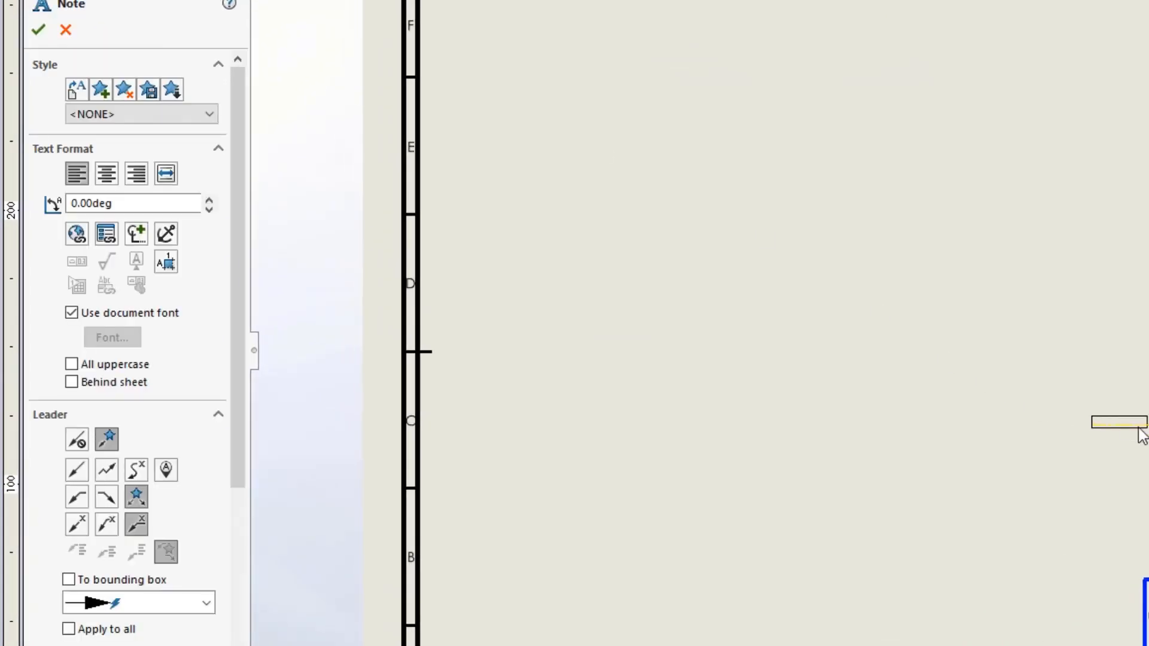
click(106, 235)
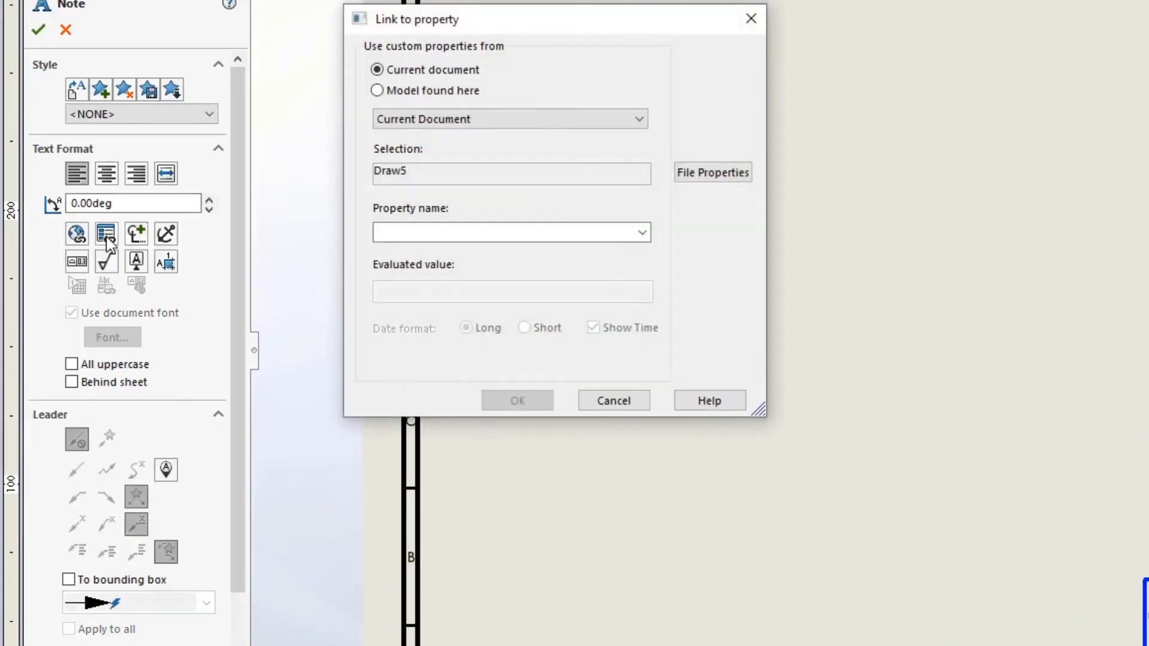
click(416, 95)
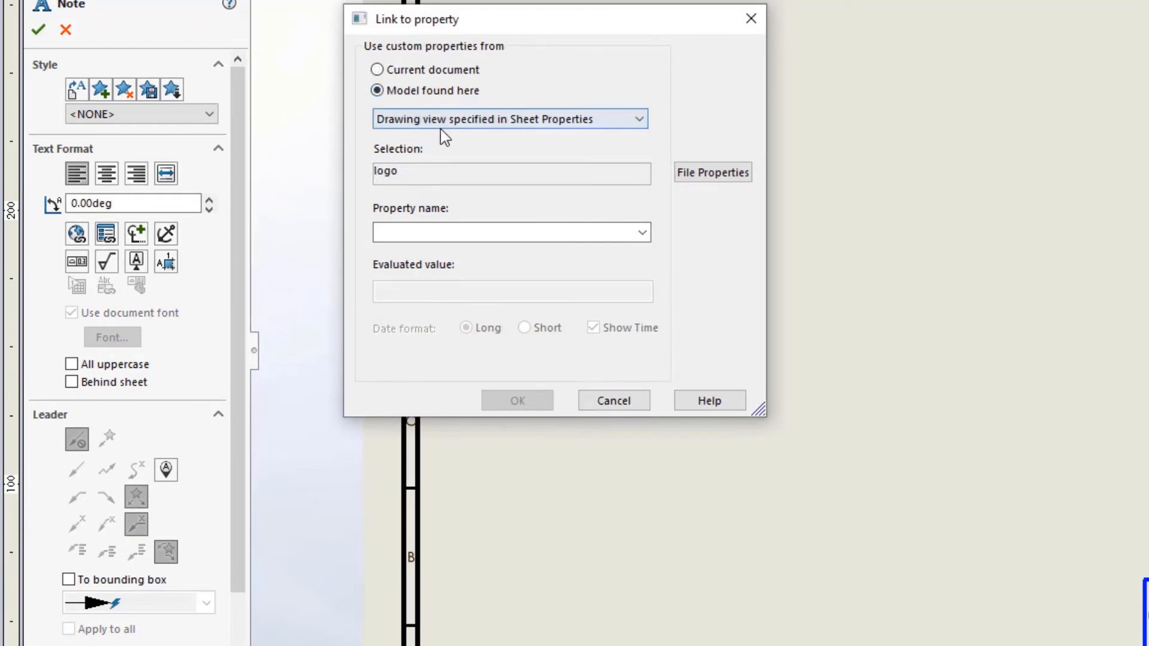
click(642, 234)
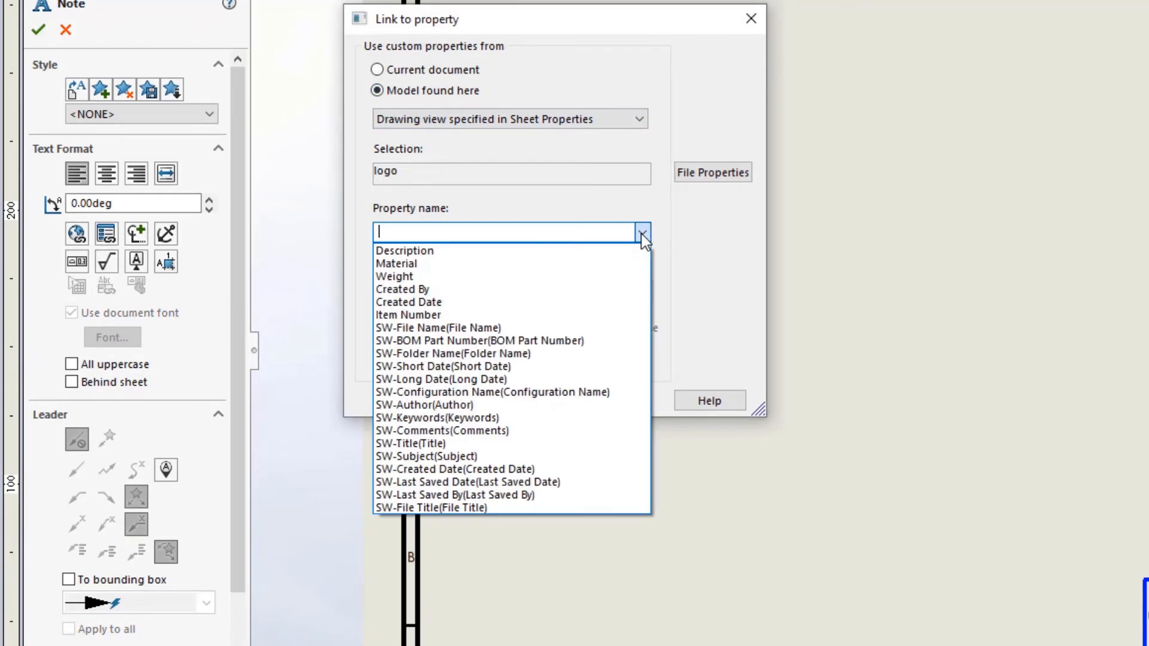
click(624, 264)
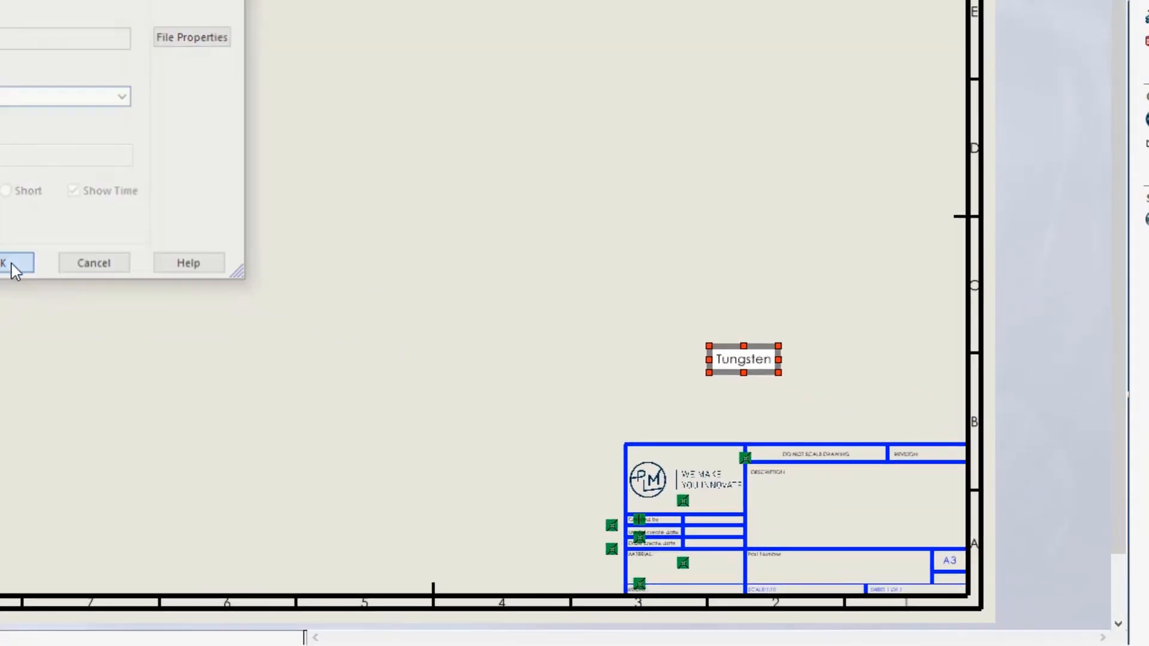
click(12, 267)
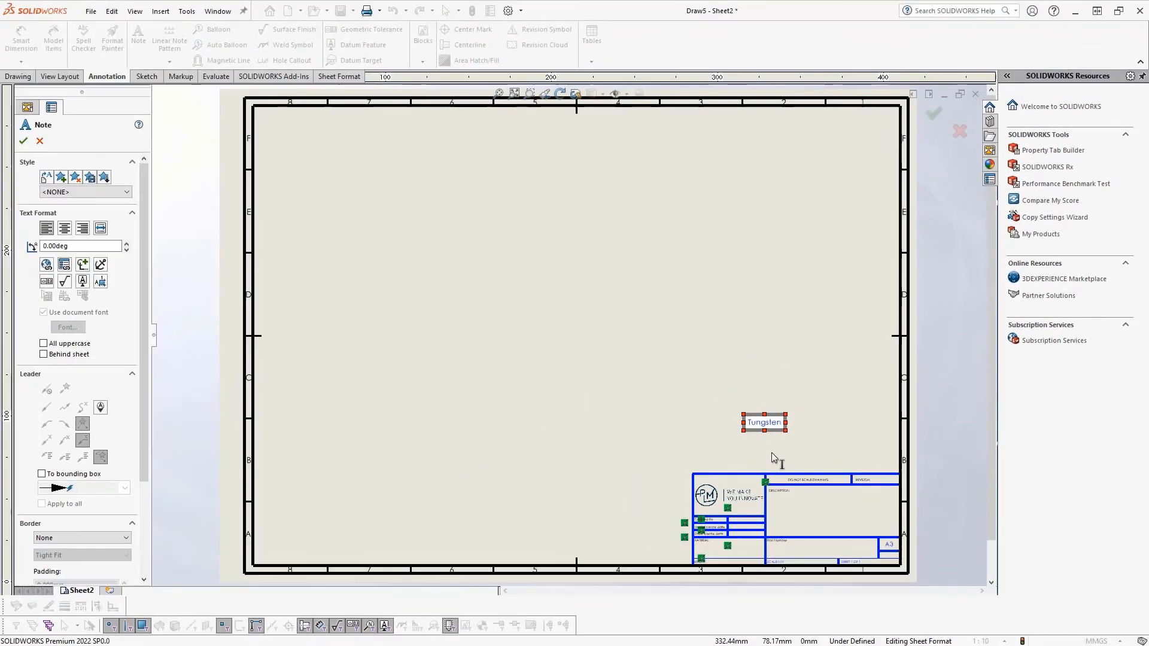
click(760, 398)
key(Escape)
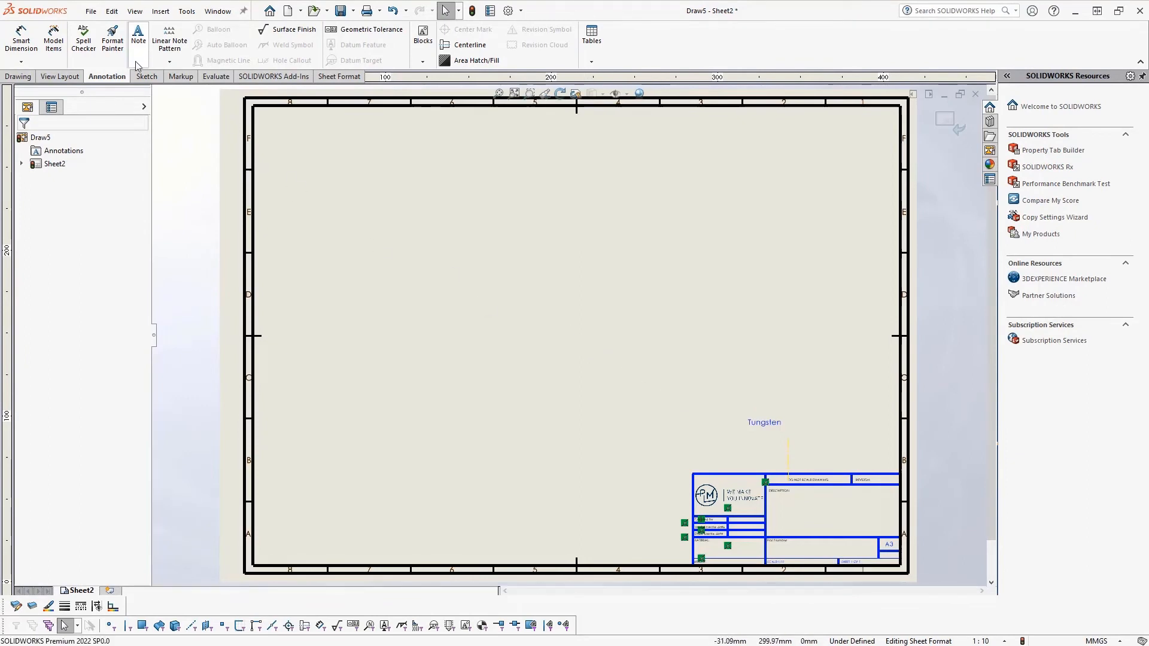
Step: Add a plain note reading "test" beside the material note in the sheet format
click(138, 36)
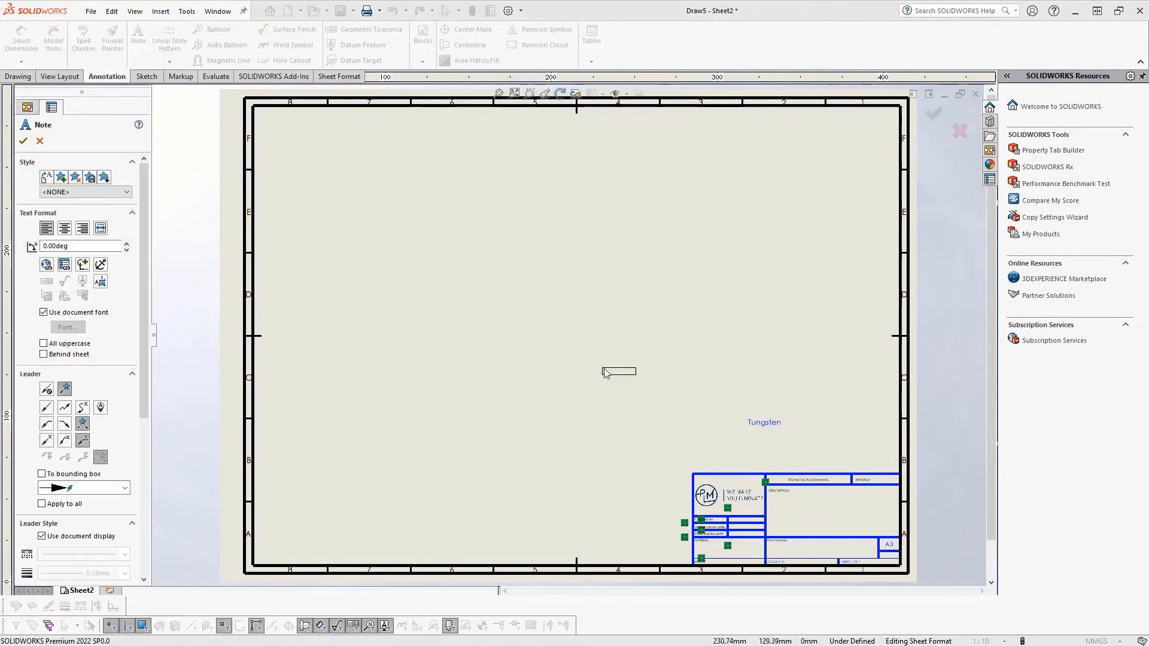
click(752, 448)
click(754, 447)
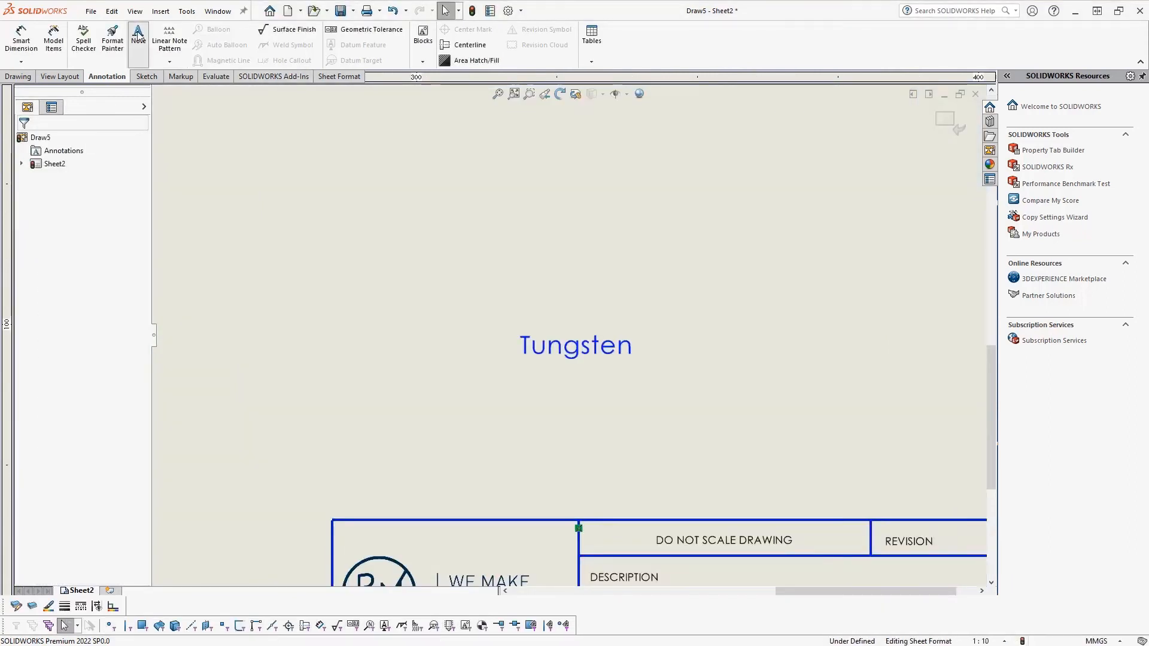
click(138, 36)
click(748, 345)
click(747, 345)
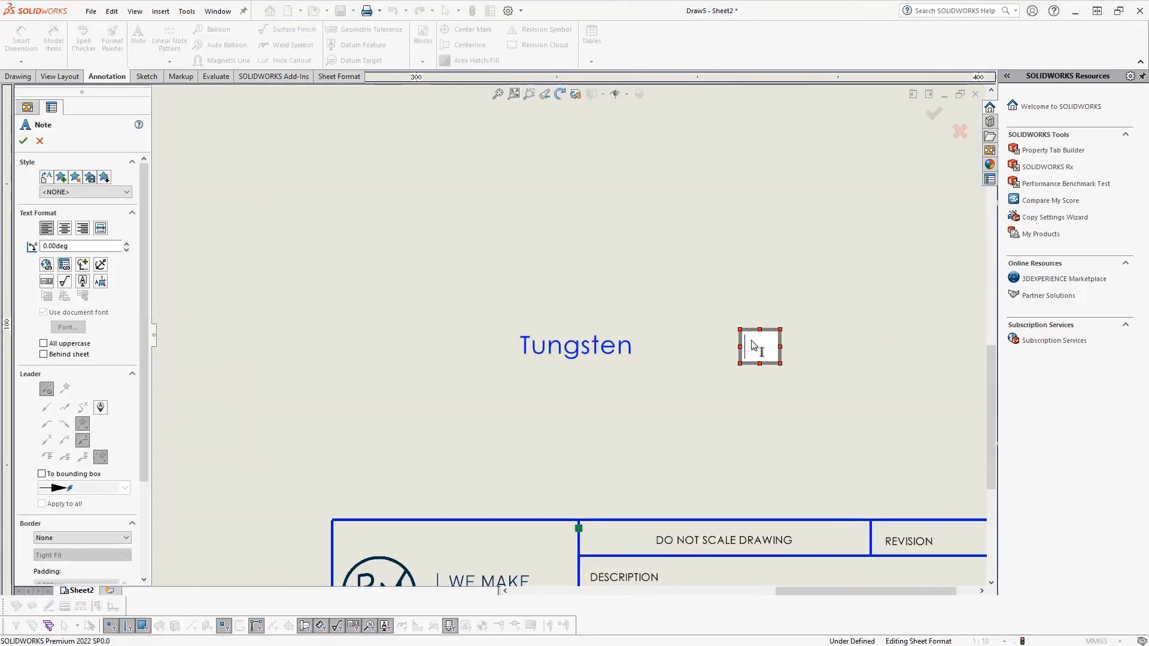
text(test)
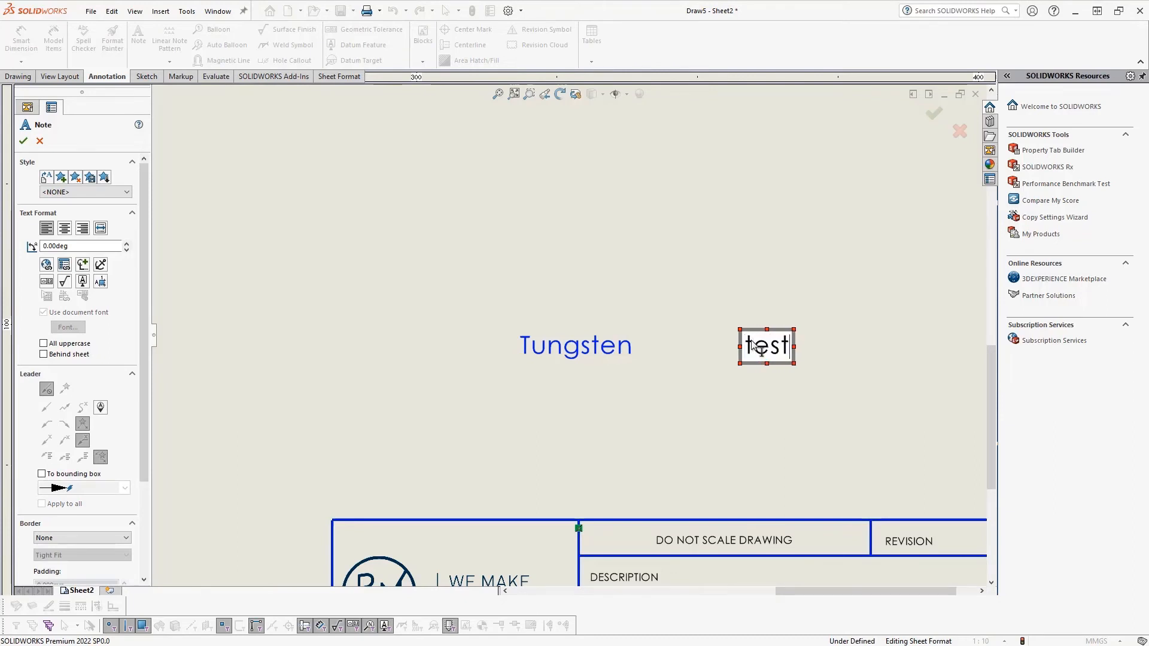
key(Return)
key(BackSpace)
click(758, 436)
key(Escape)
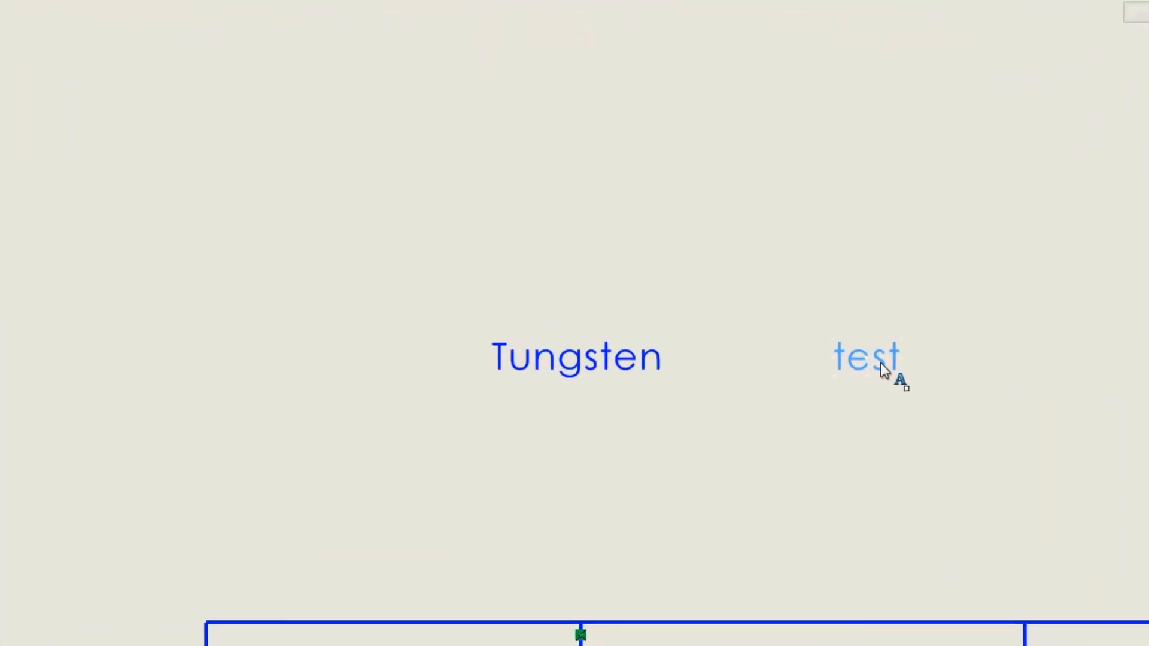
Step: Replace the text of the "test" note in the sheet format with "$PRPSHEET" using the text editing window
right_click(893, 364)
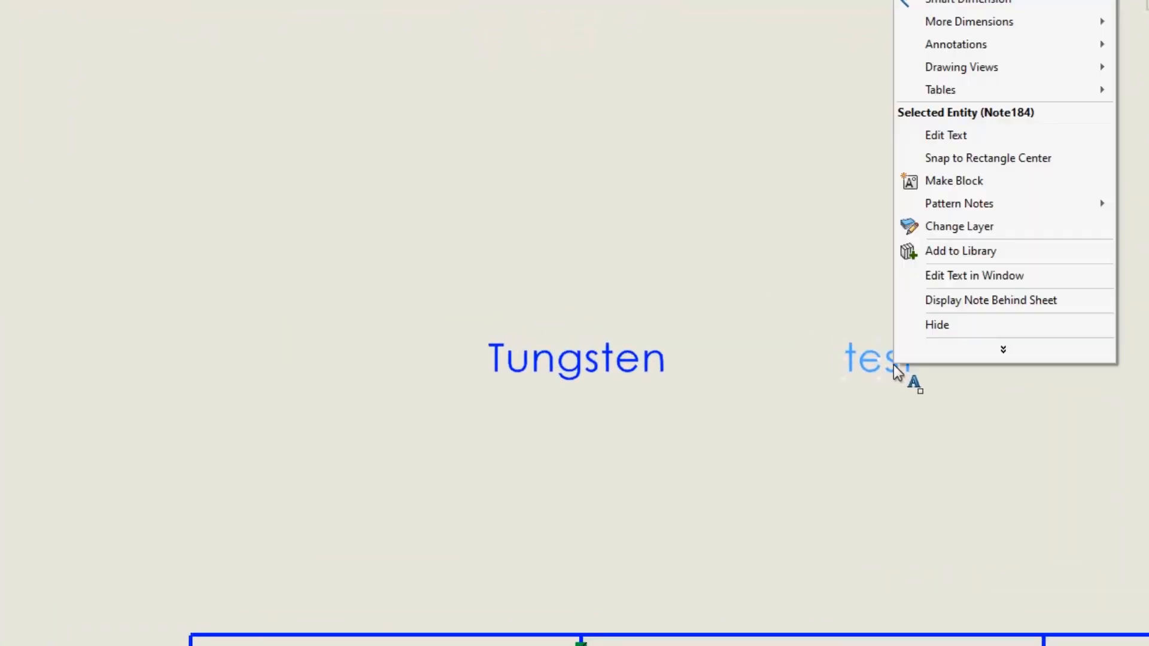
click(957, 275)
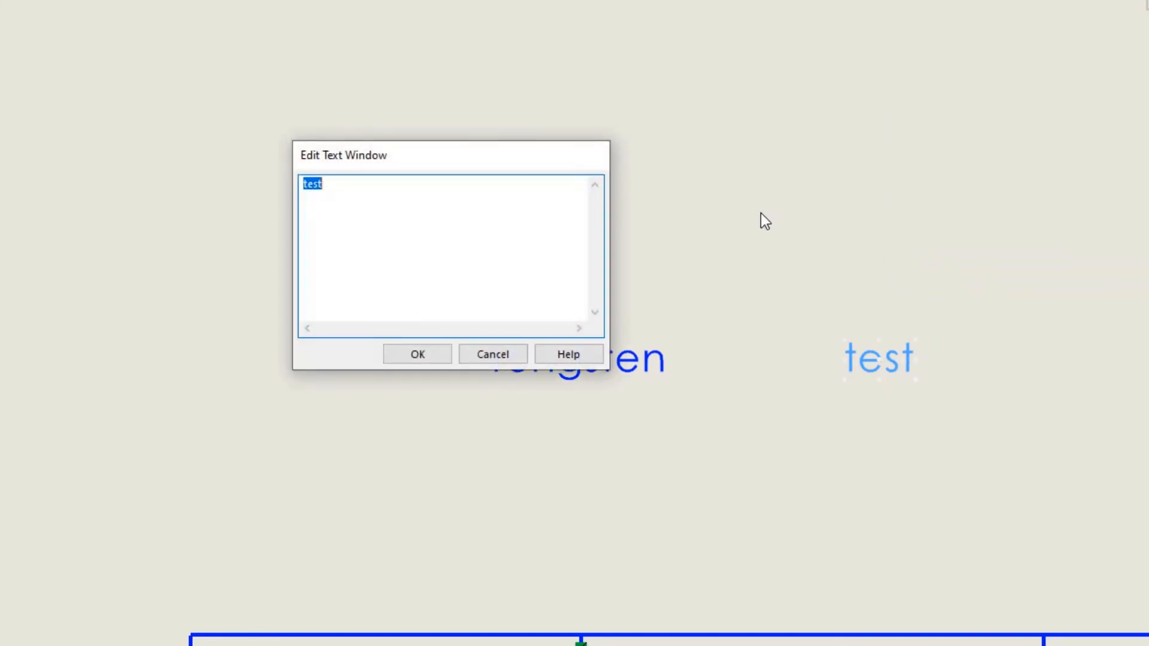
text($P)
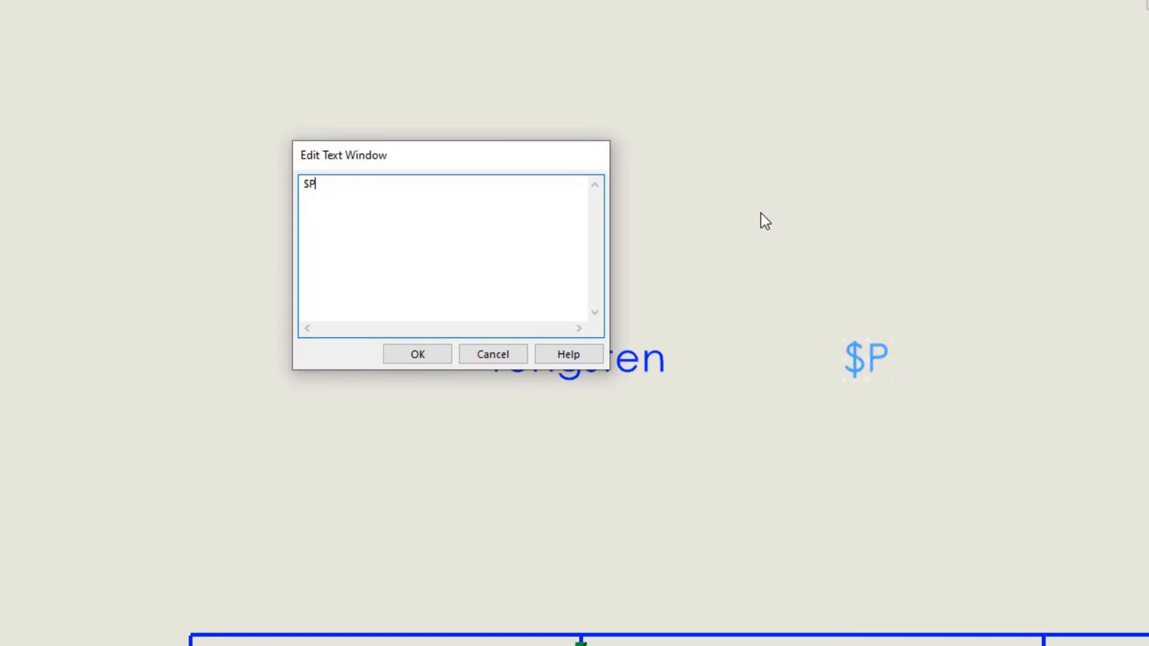
text(RPSHEE)
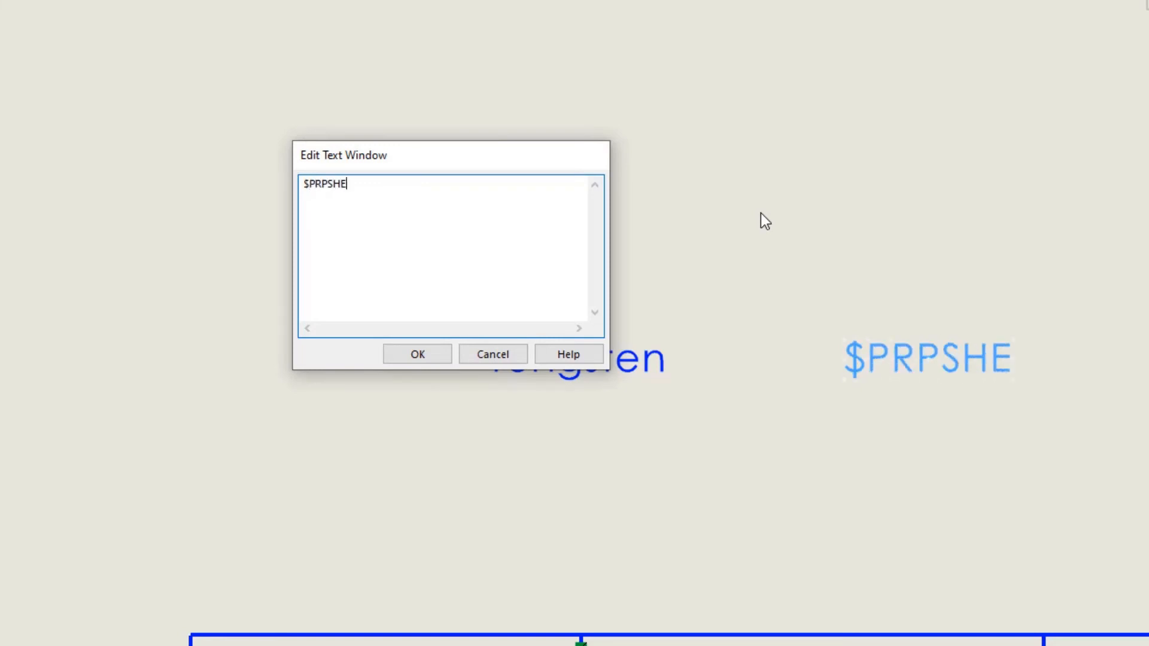
text(T)
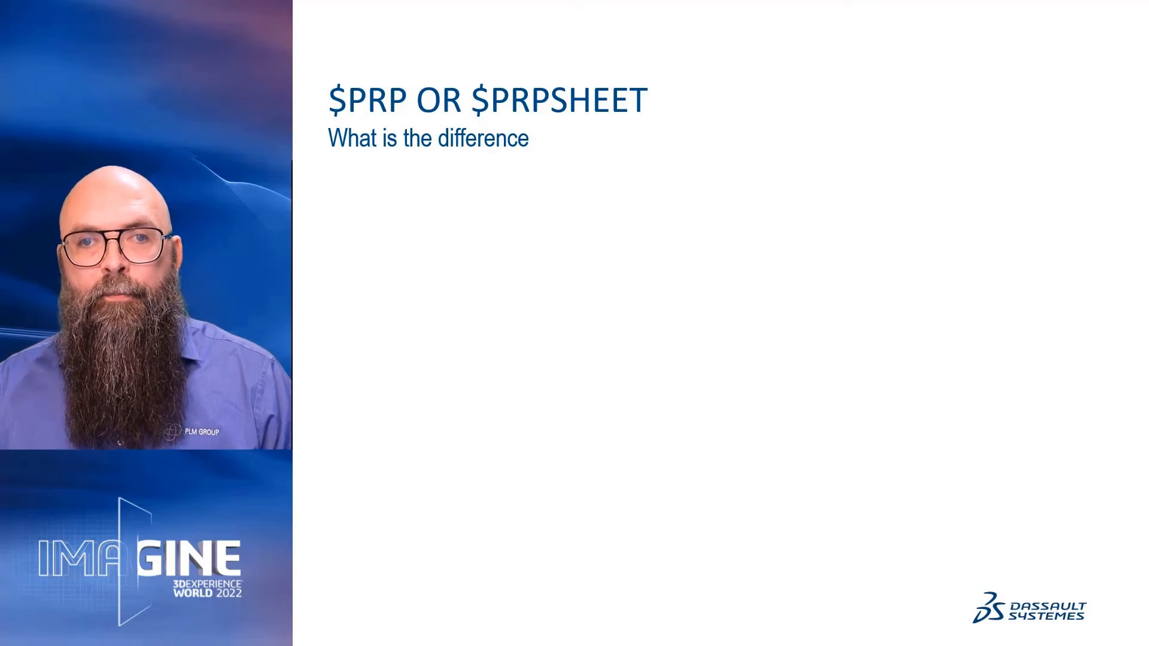
key(Right)
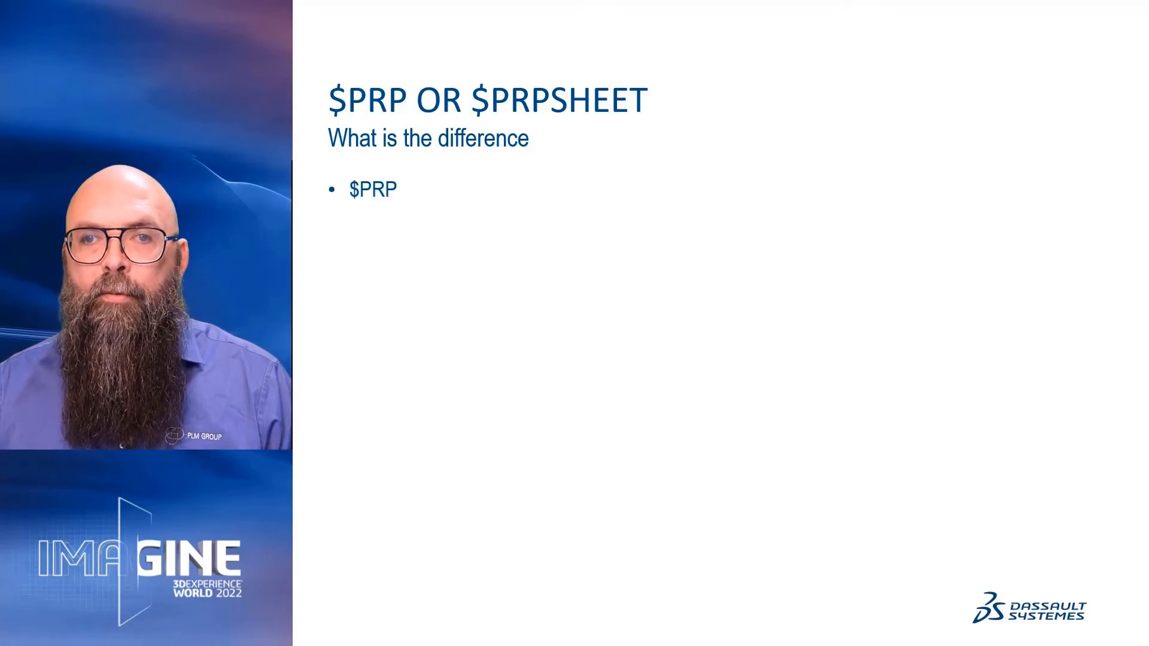
key(Right)
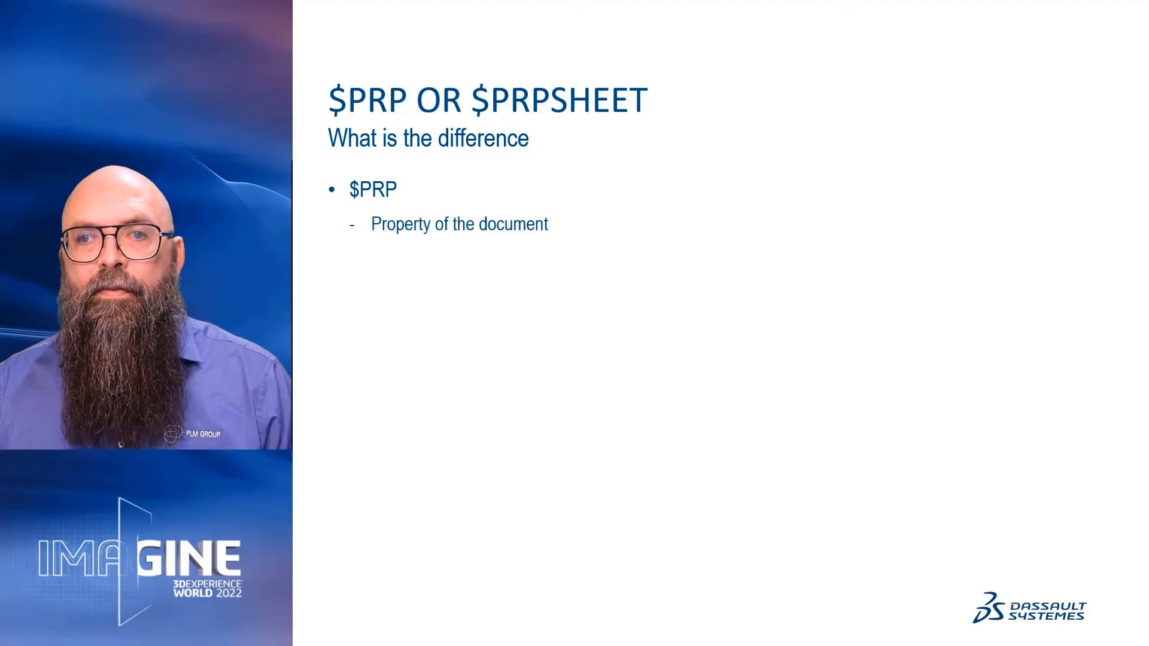
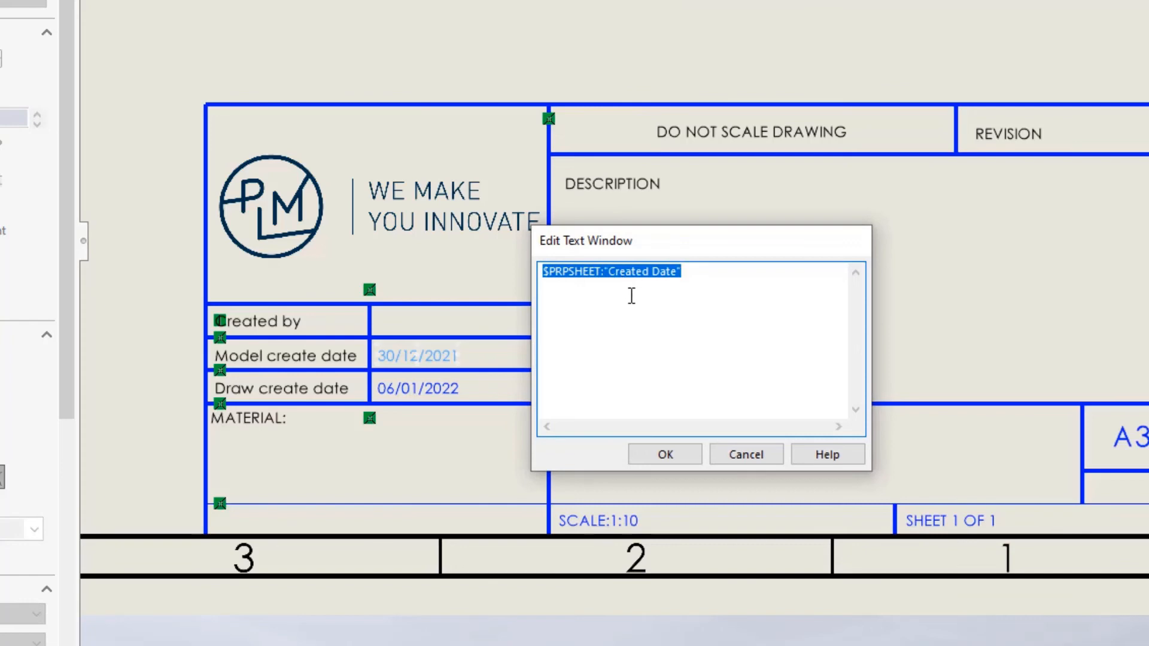
Step: Accept the $PRPSHEET:"Created Date" text of the model create date note and deselect it
click(665, 456)
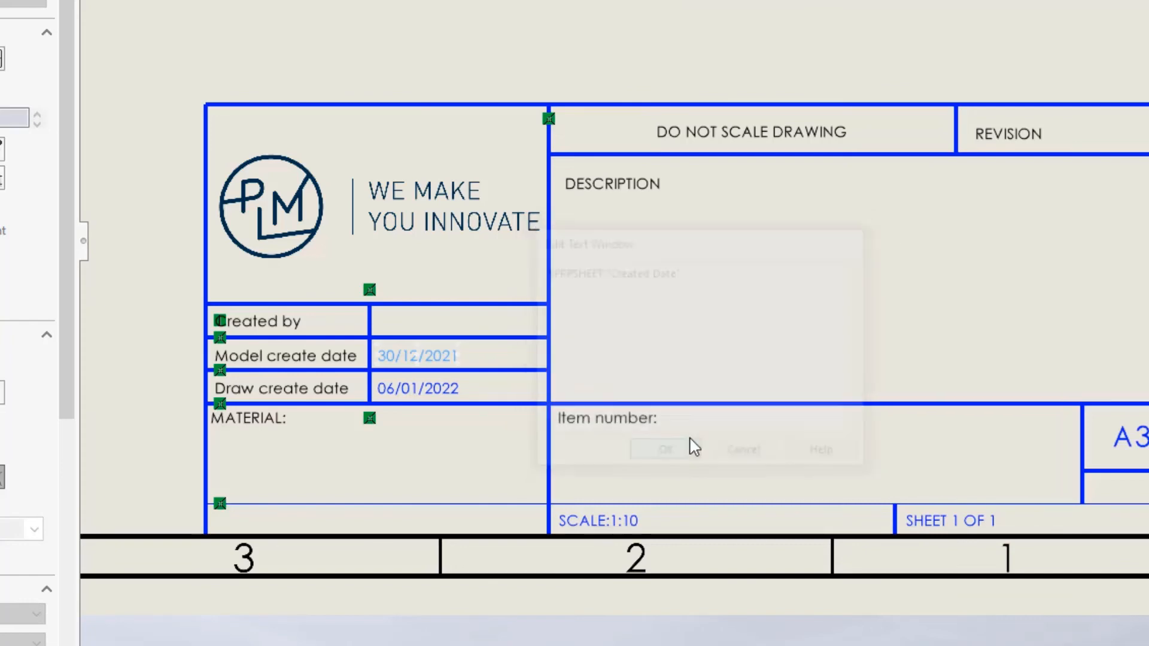
click(681, 375)
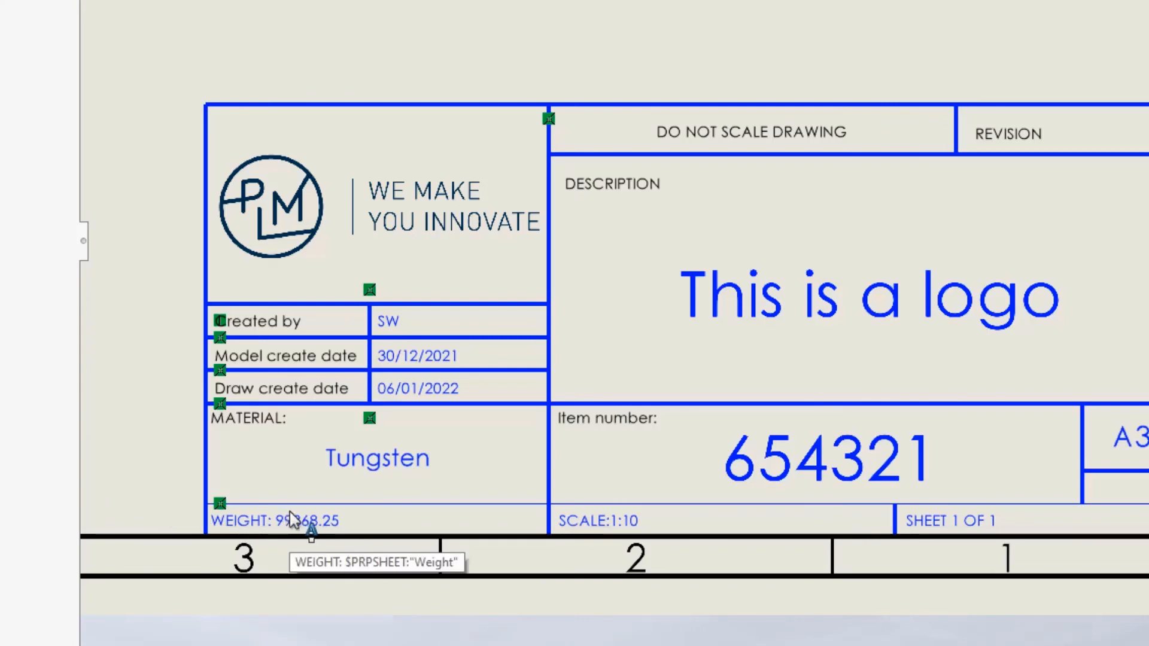
Step: Append the unit "gram" after $PRPSHEET:"Weight" in the title block's weight note
scroll(306, 522, down, 3)
click(474, 462)
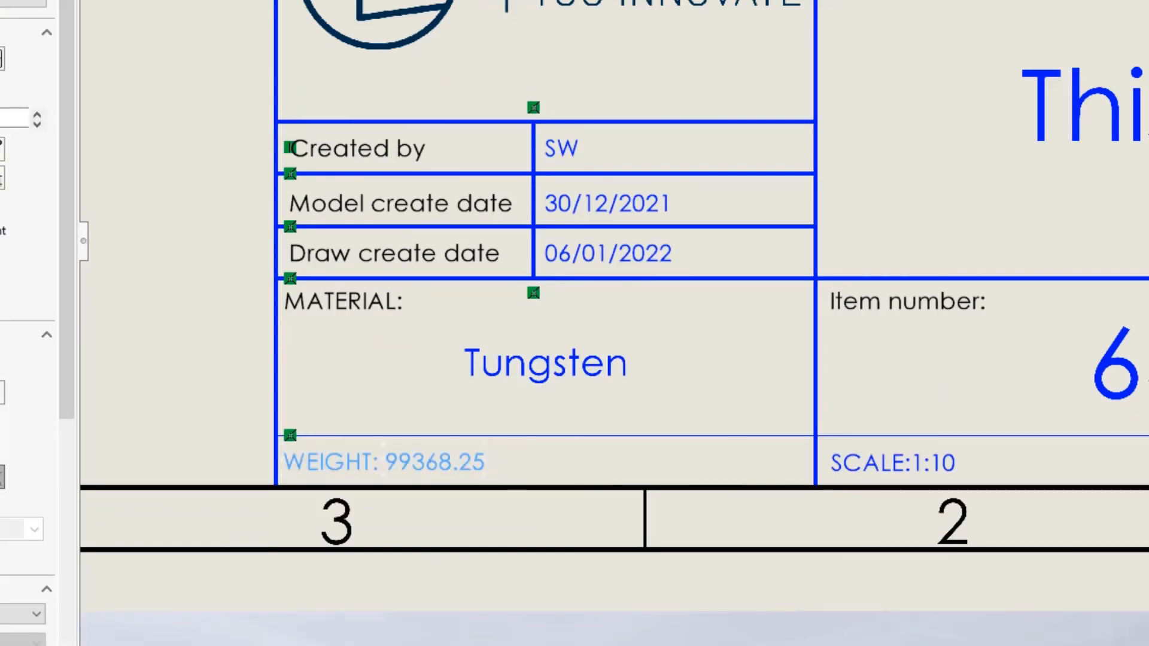
right_click(467, 471)
click(518, 365)
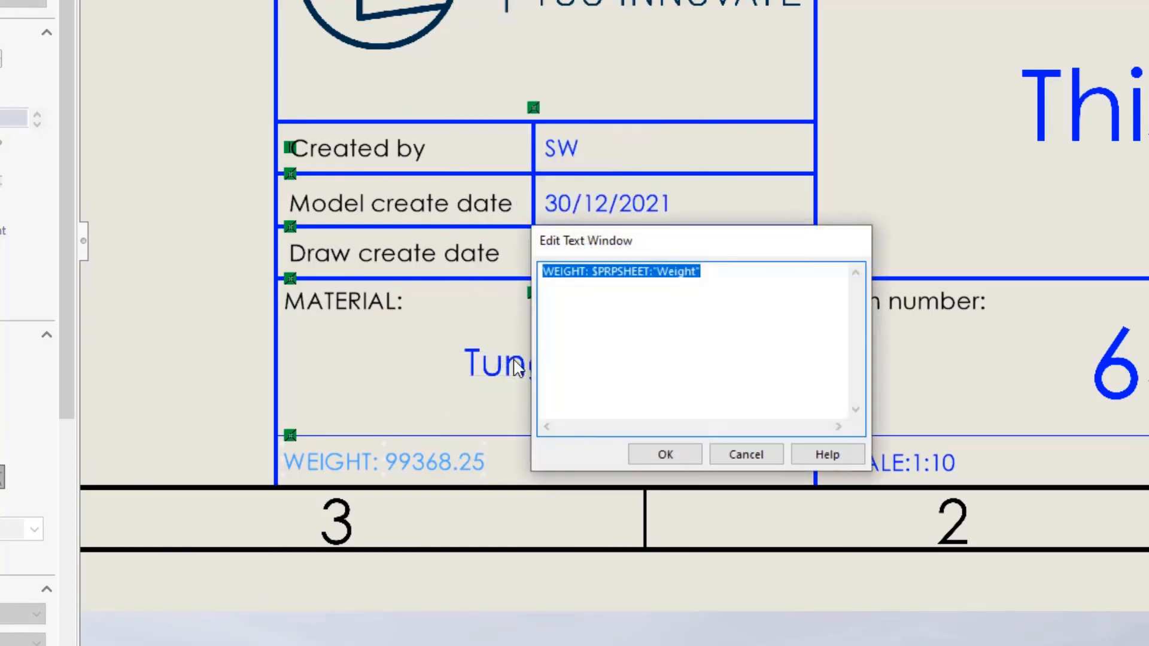
click(719, 278)
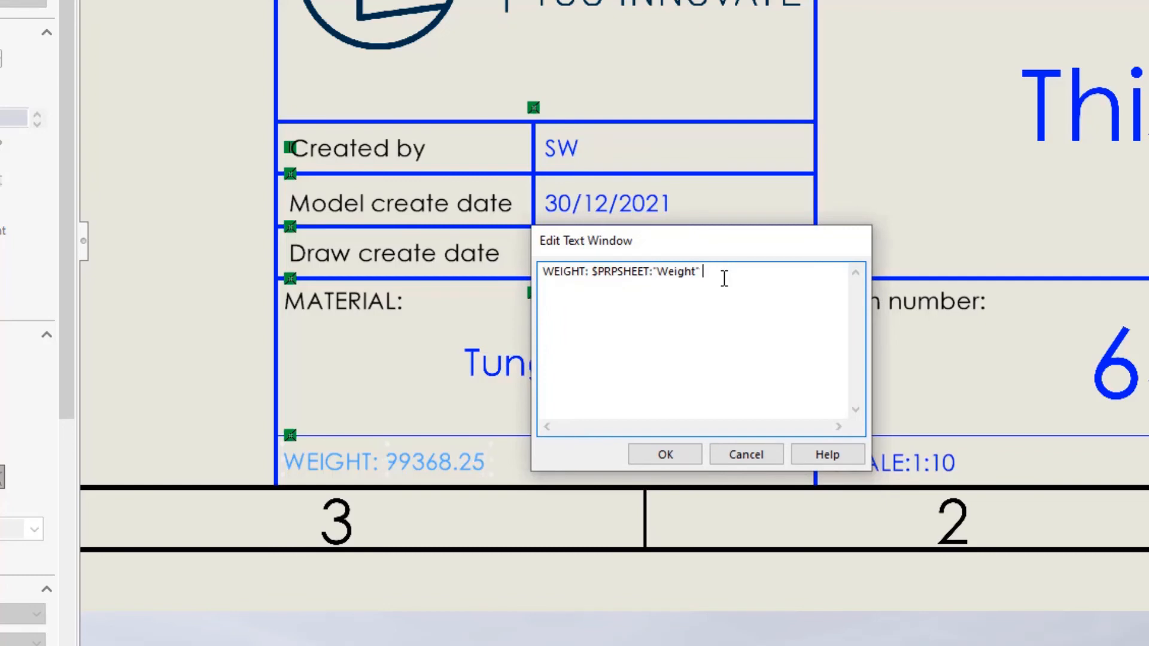
text(gram)
click(687, 458)
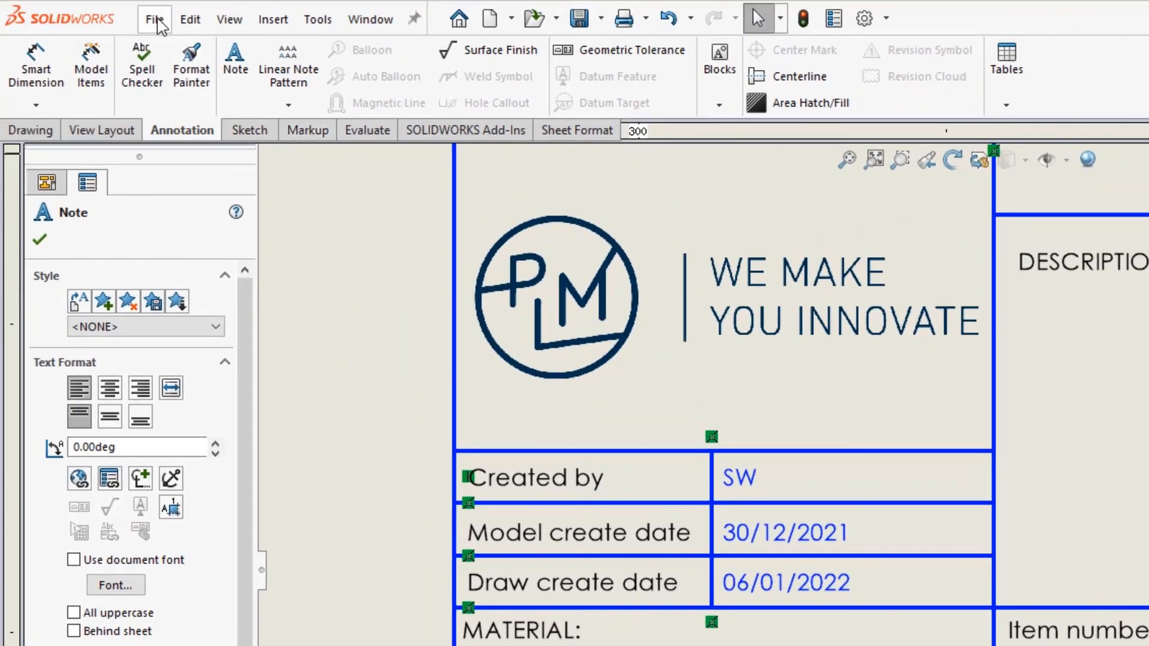
Step: Save the sheet format as a3plm.slddrt in the SOLIDWORKS SETTINGS Sheet format folder
click(155, 19)
click(227, 209)
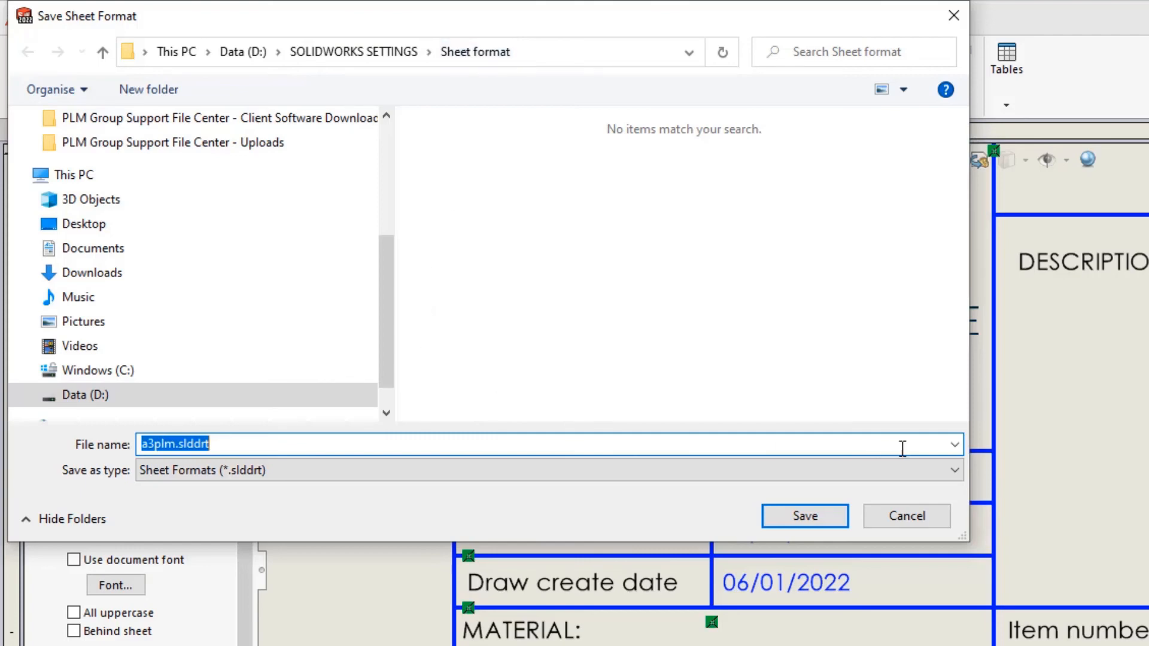
click(838, 526)
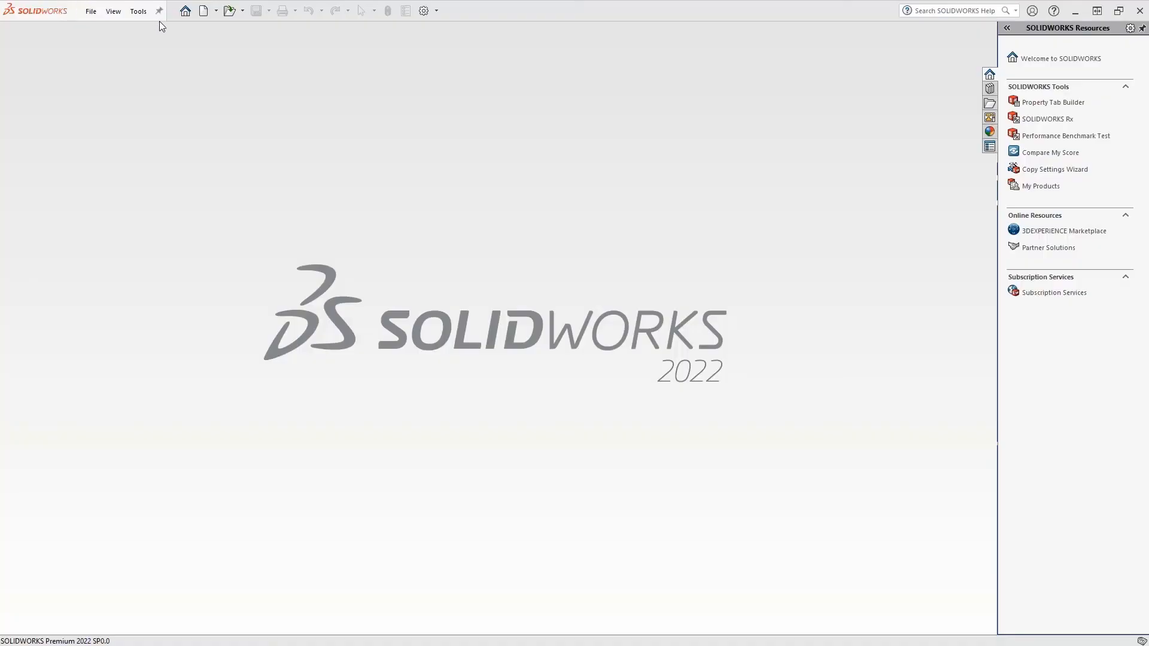
Step: Create a new part from the custom Part template
click(216, 10)
click(218, 27)
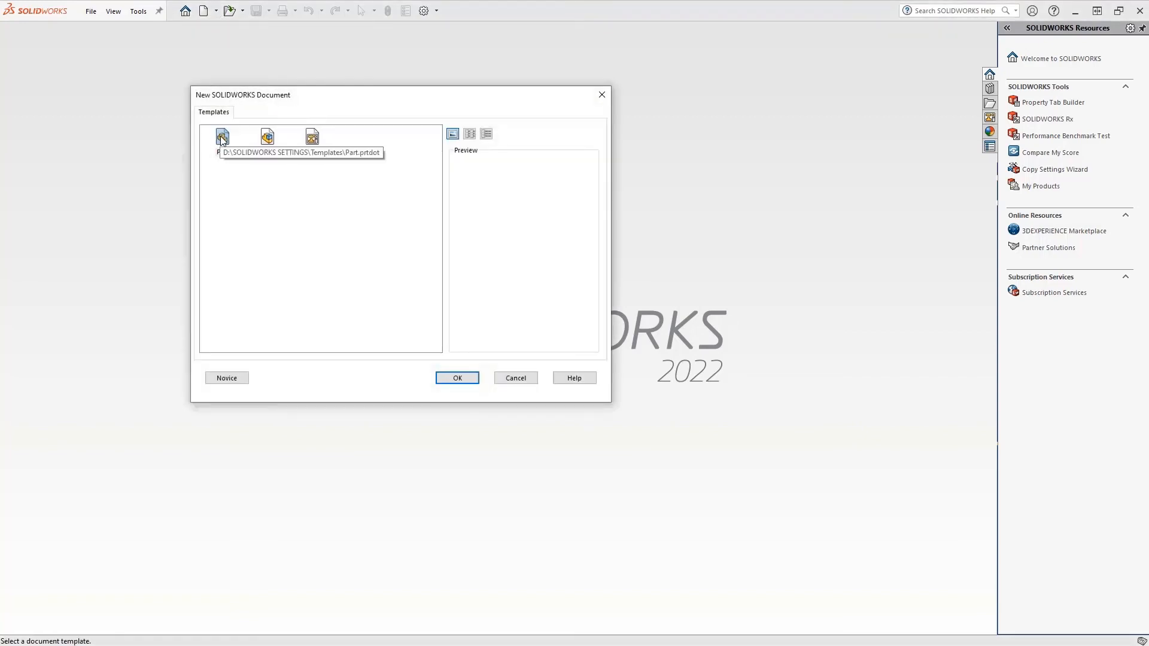
click(222, 139)
click(458, 376)
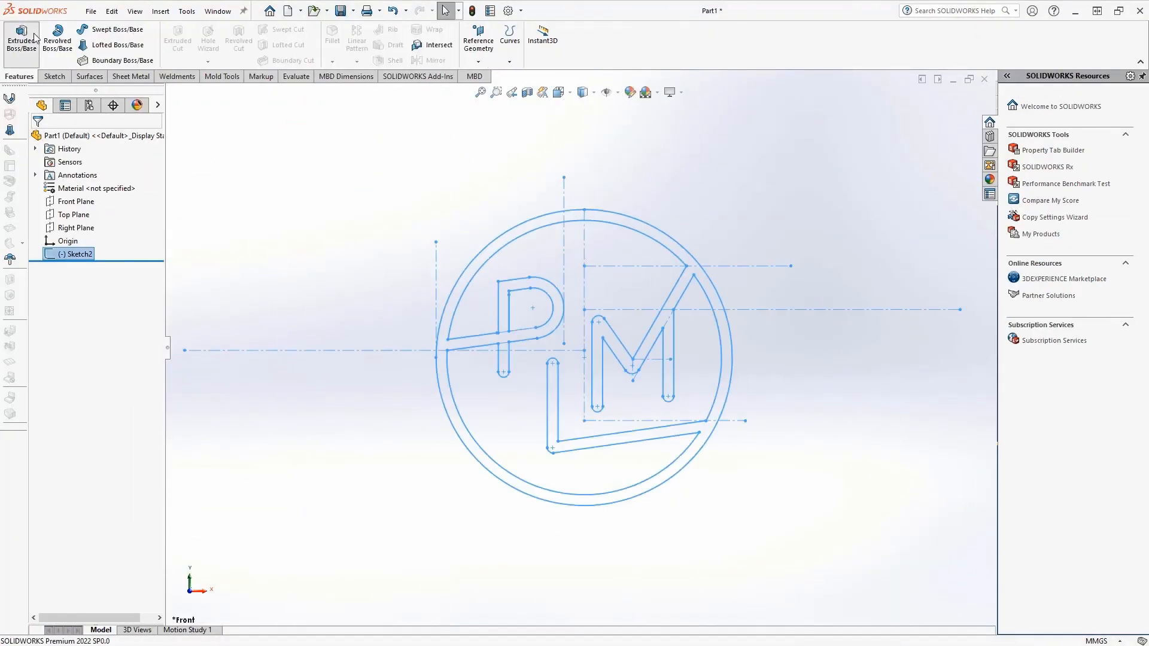
Step: Extrude the logo sketch 10 mm blind from its sketch plane
click(21, 39)
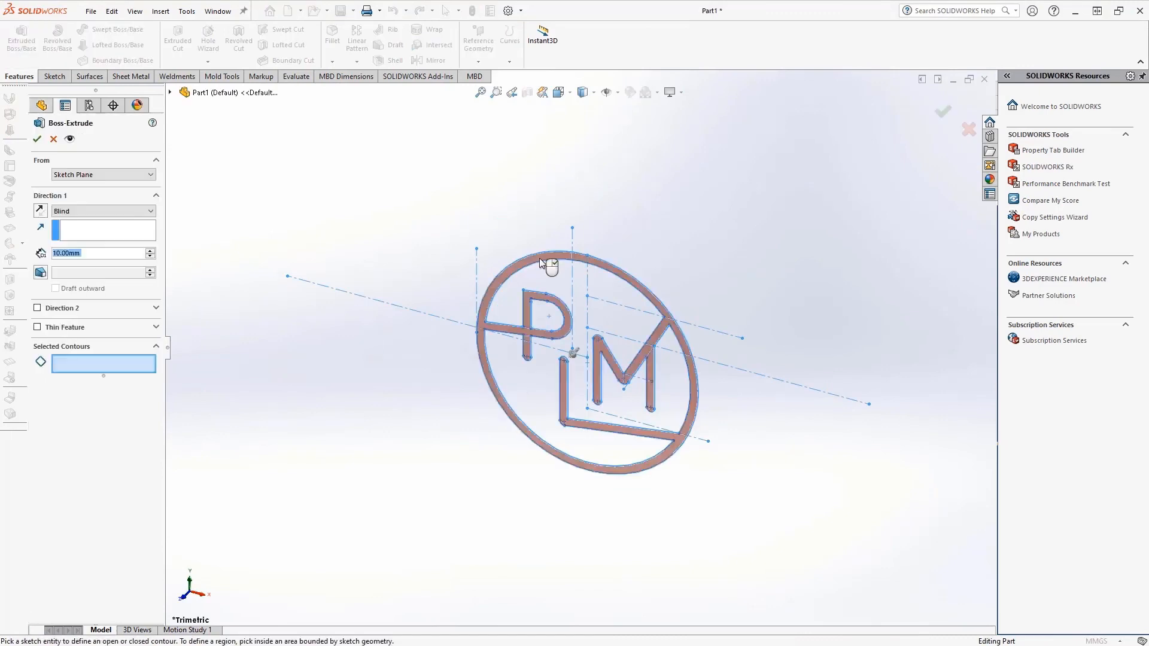
click(539, 260)
click(38, 139)
Step: In the part's custom properties, enter the description "Use this as a test" and set the material to Brass
click(990, 195)
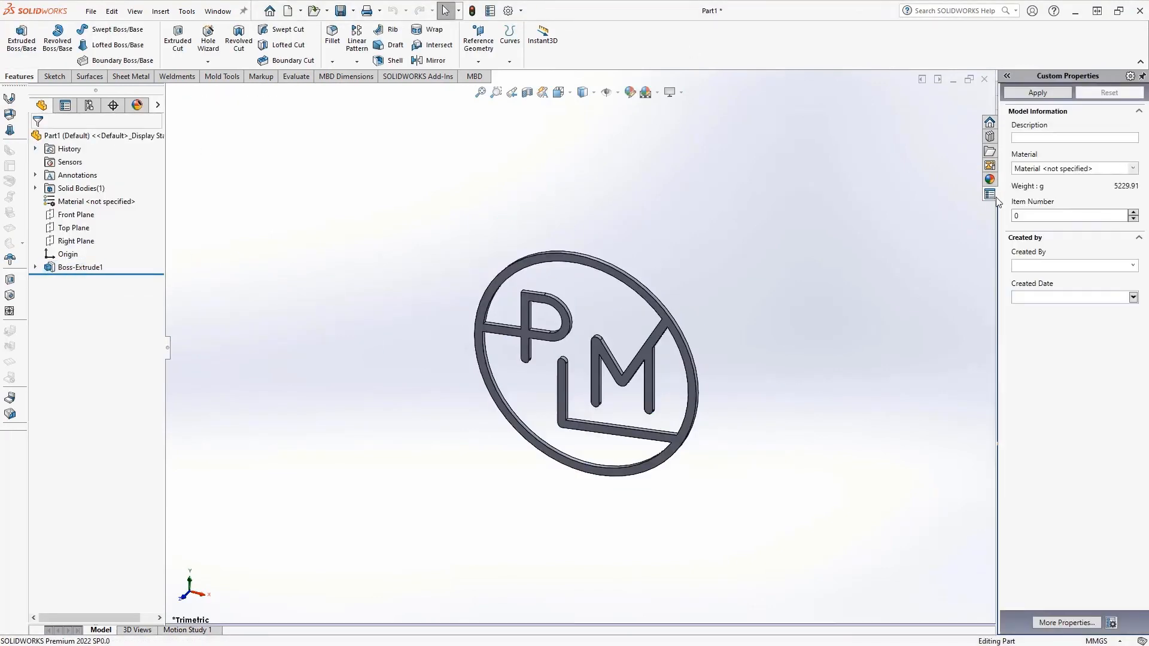
click(1044, 138)
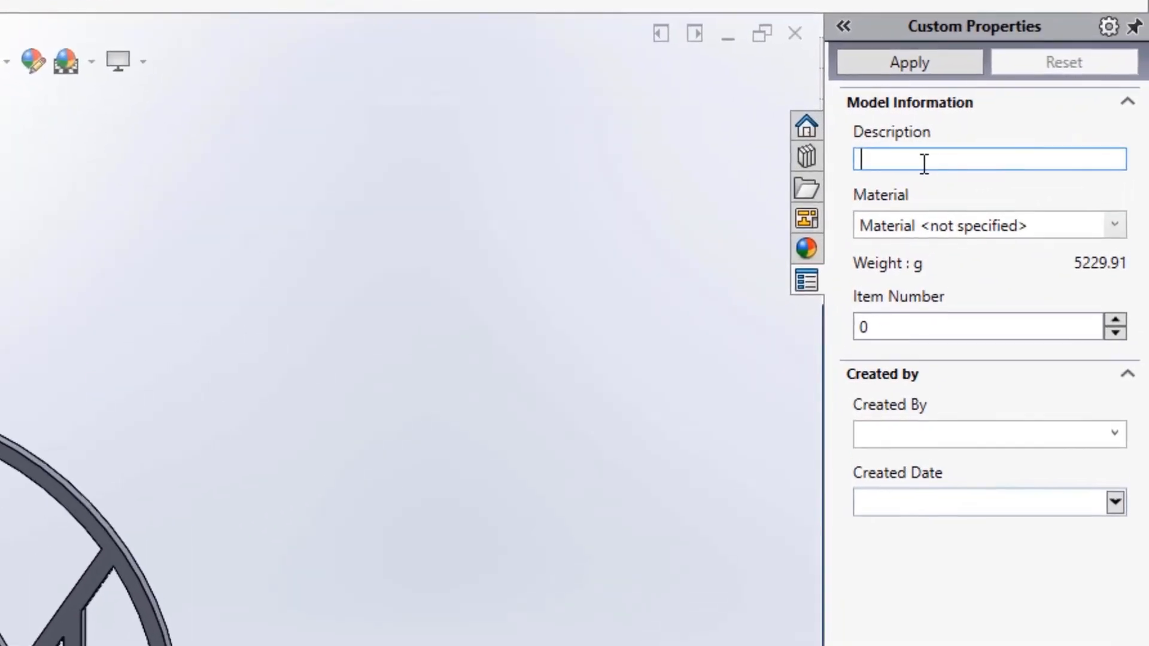
text(Use thi)
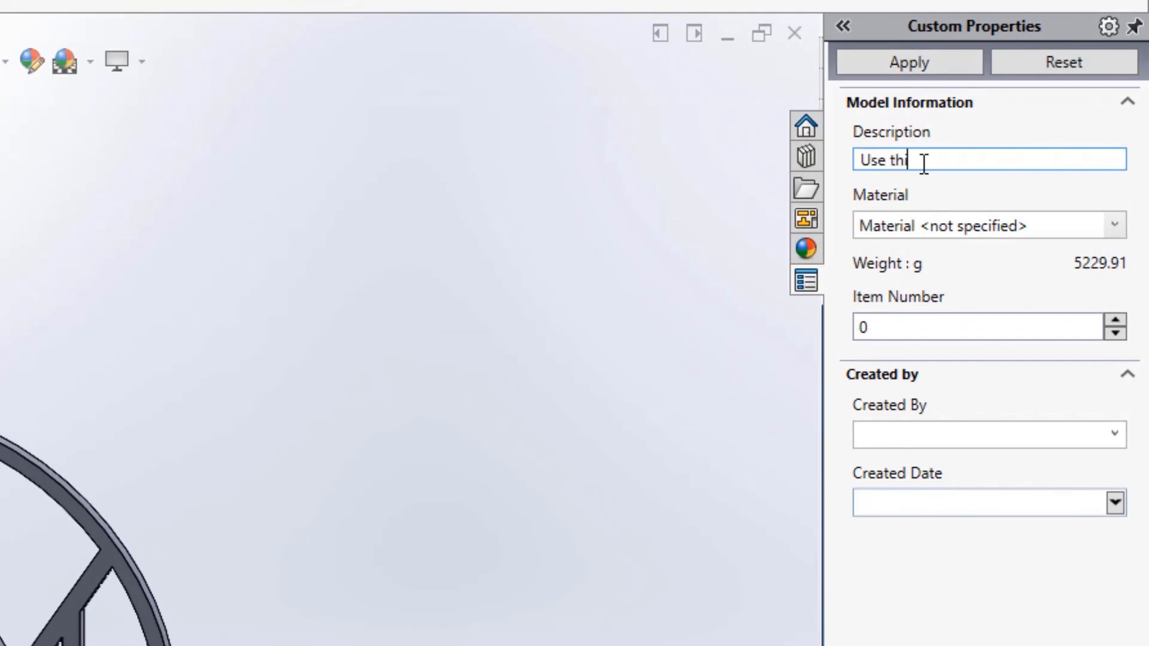
text(s as a test)
click(1115, 231)
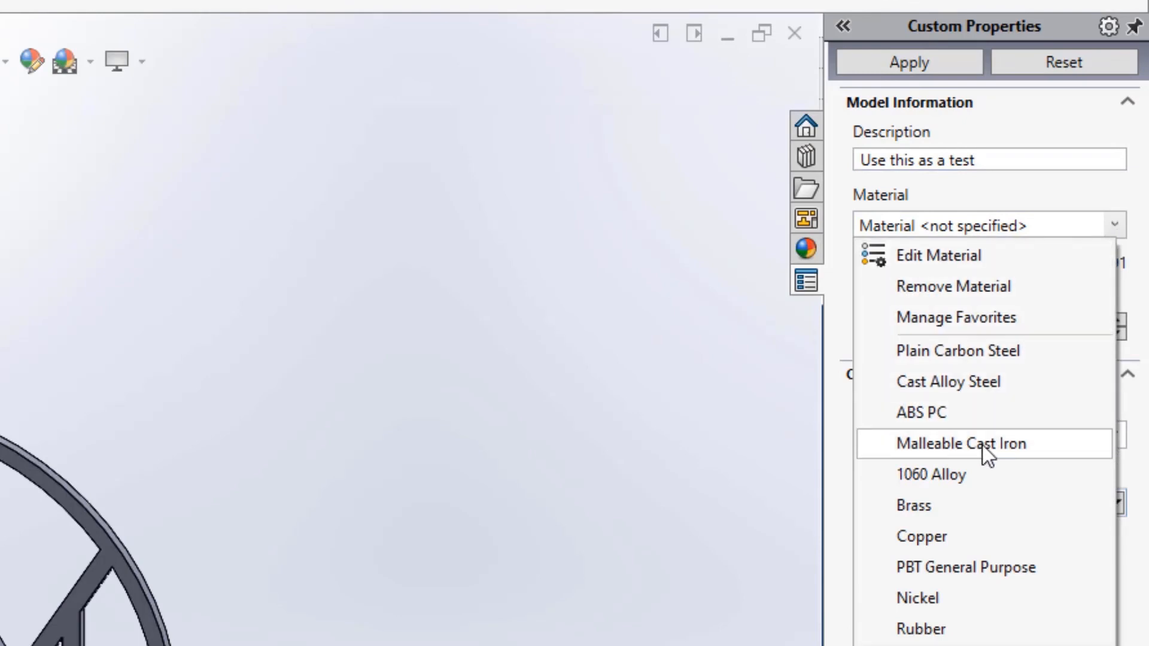
click(968, 506)
Step: Set Created By to SW and Created Date to 30/12/2021, and apply the custom properties
click(1115, 437)
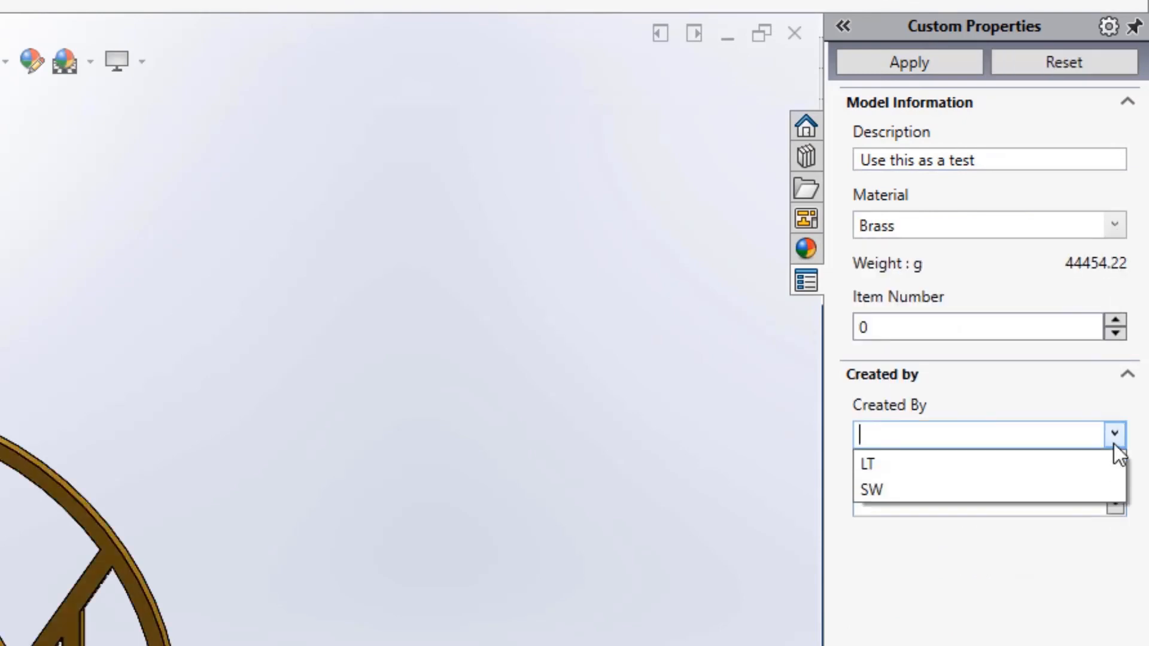
click(938, 488)
click(1114, 503)
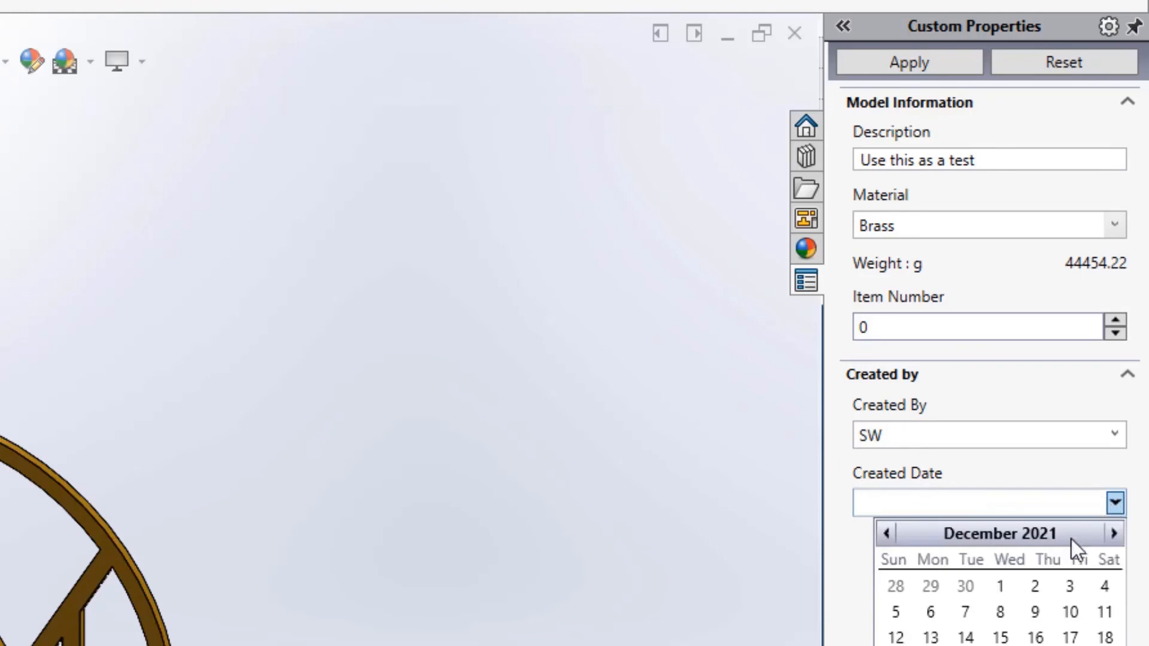
click(1036, 645)
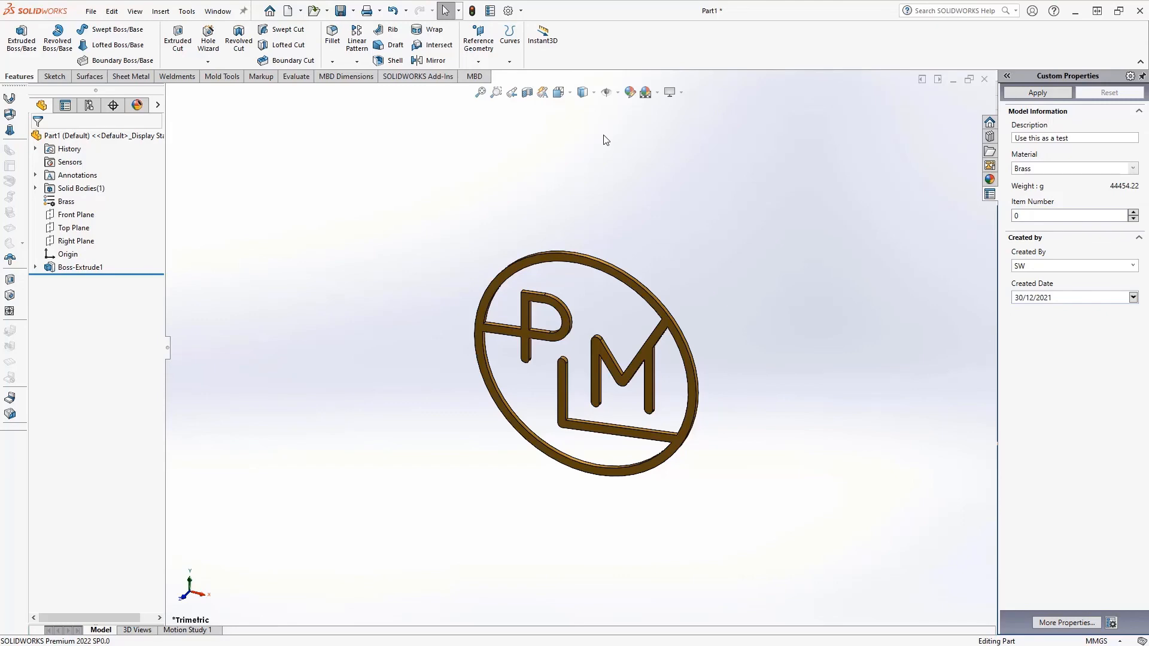
Step: Save the part as "Test" in the example folder inside 3DX World on the Desktop
key(ctrl+s)
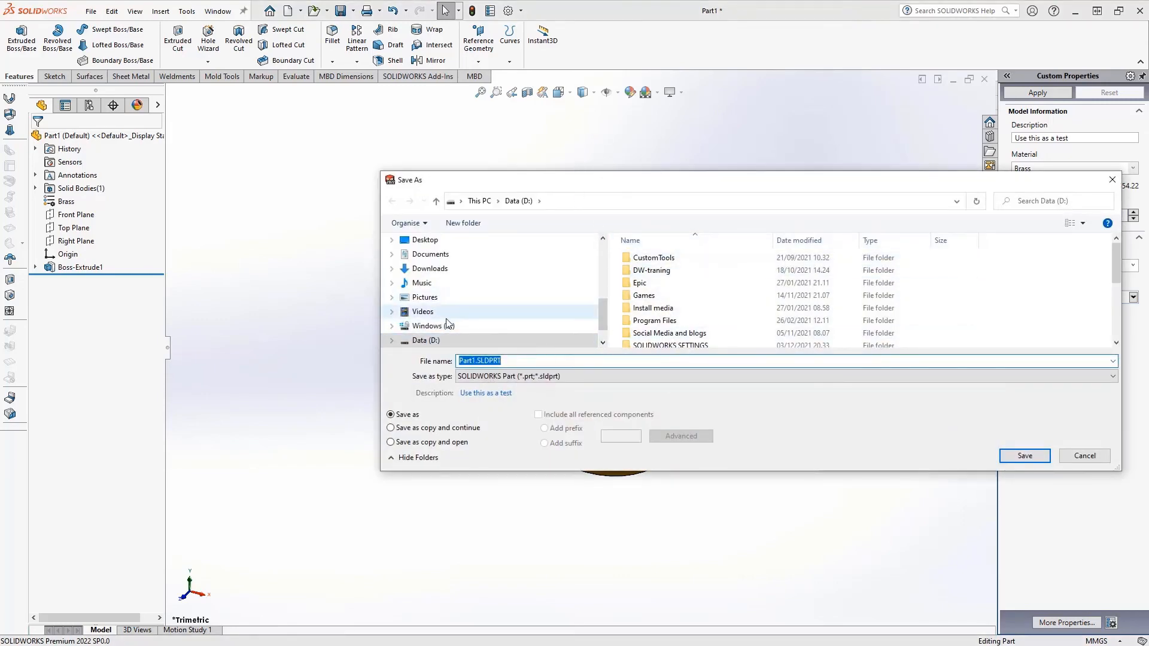
click(428, 241)
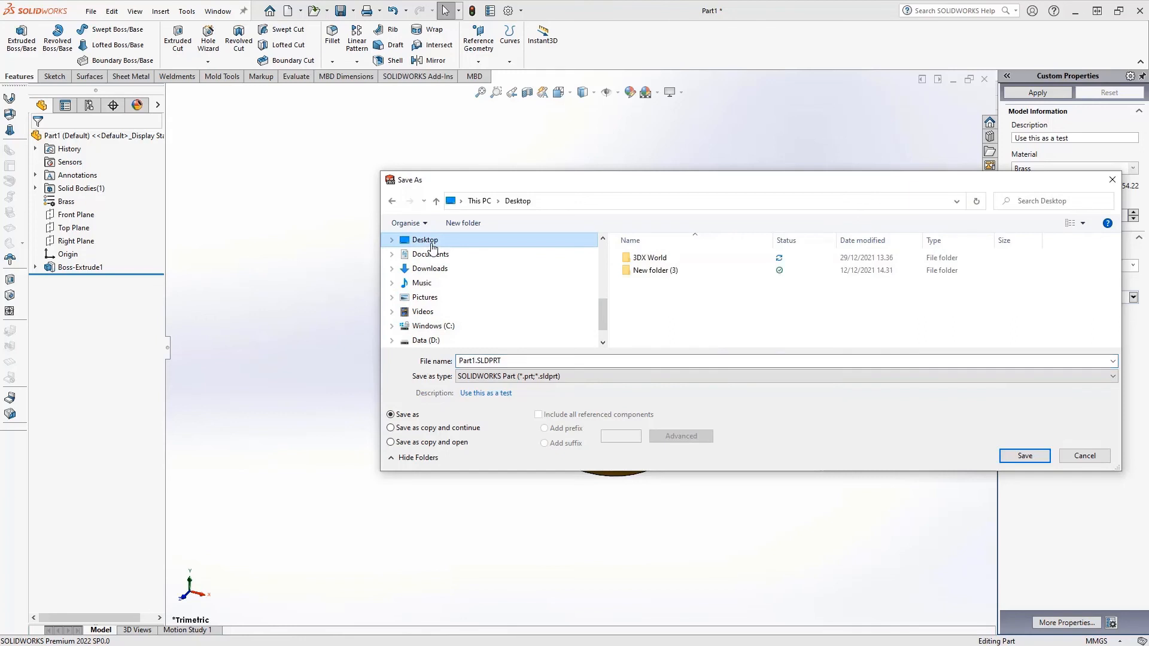
double_click(645, 258)
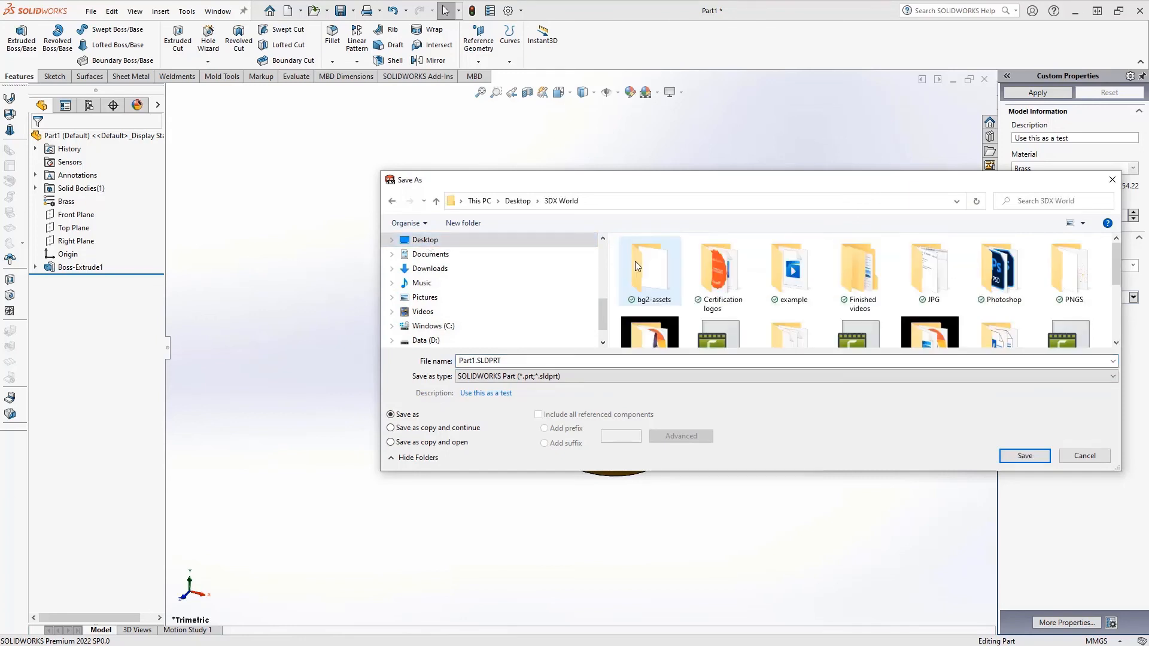
double_click(786, 272)
click(601, 362)
text(PLM)
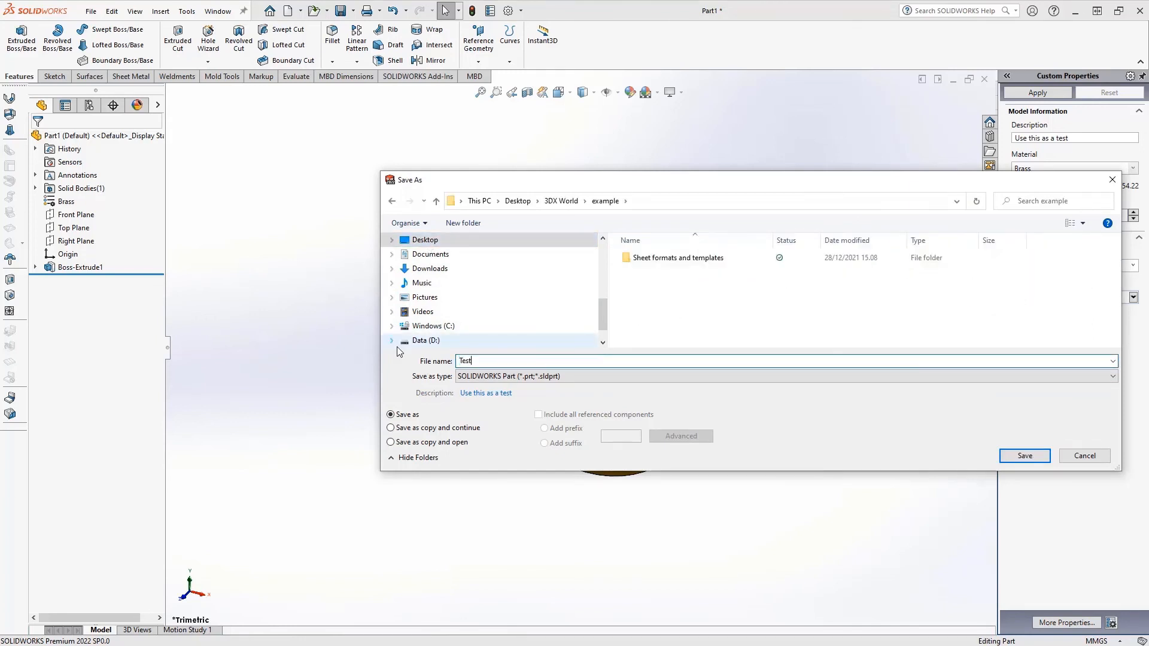
click(1037, 458)
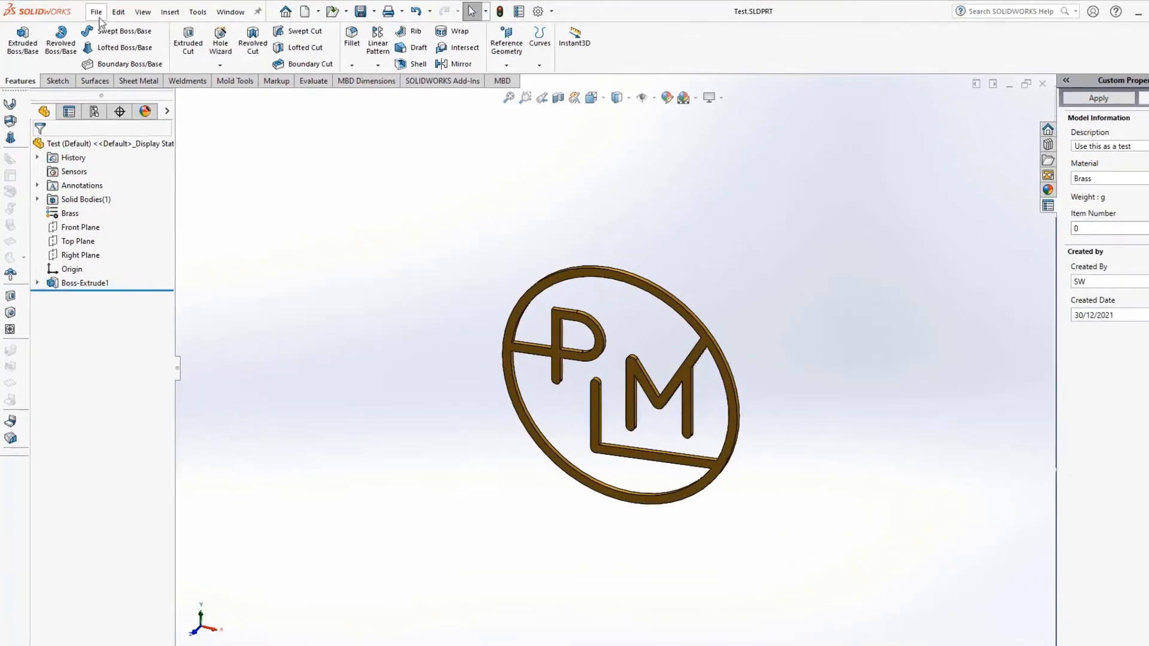
Step: Make a drawing from the part using the a3plm sheet format
click(91, 11)
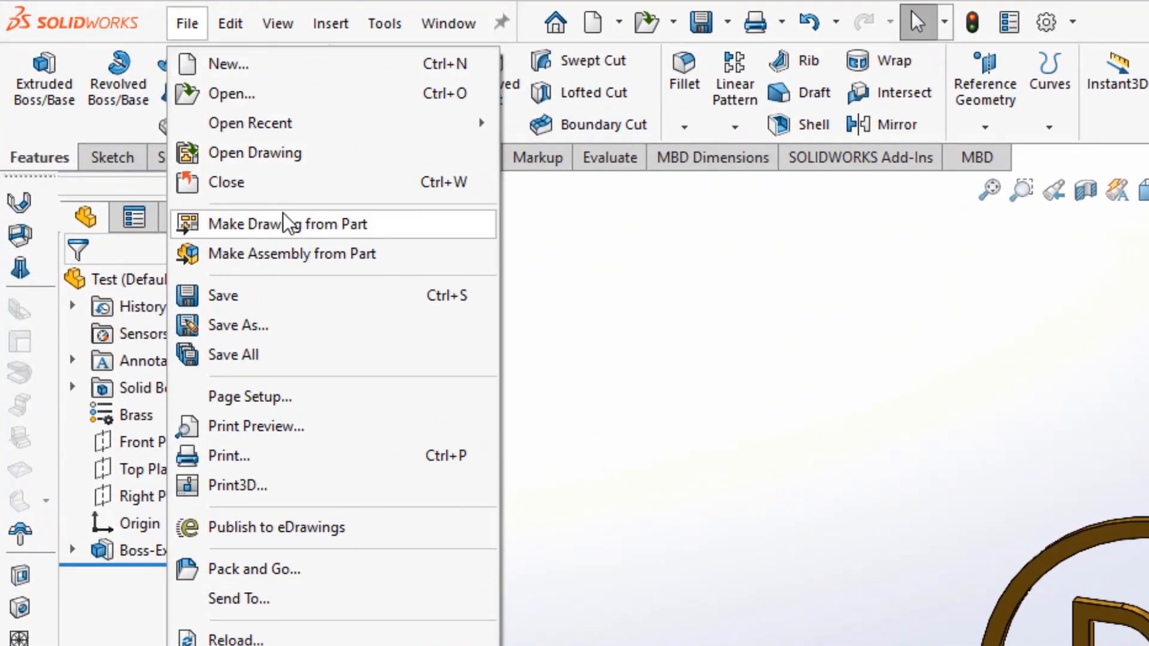
click(282, 215)
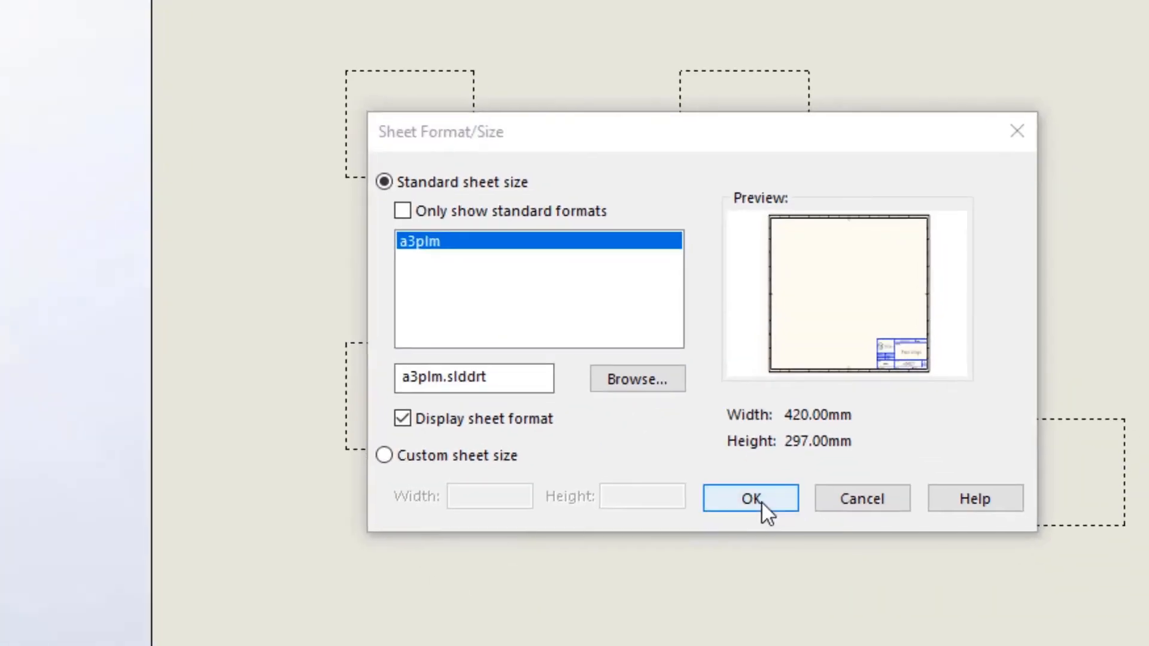
click(752, 499)
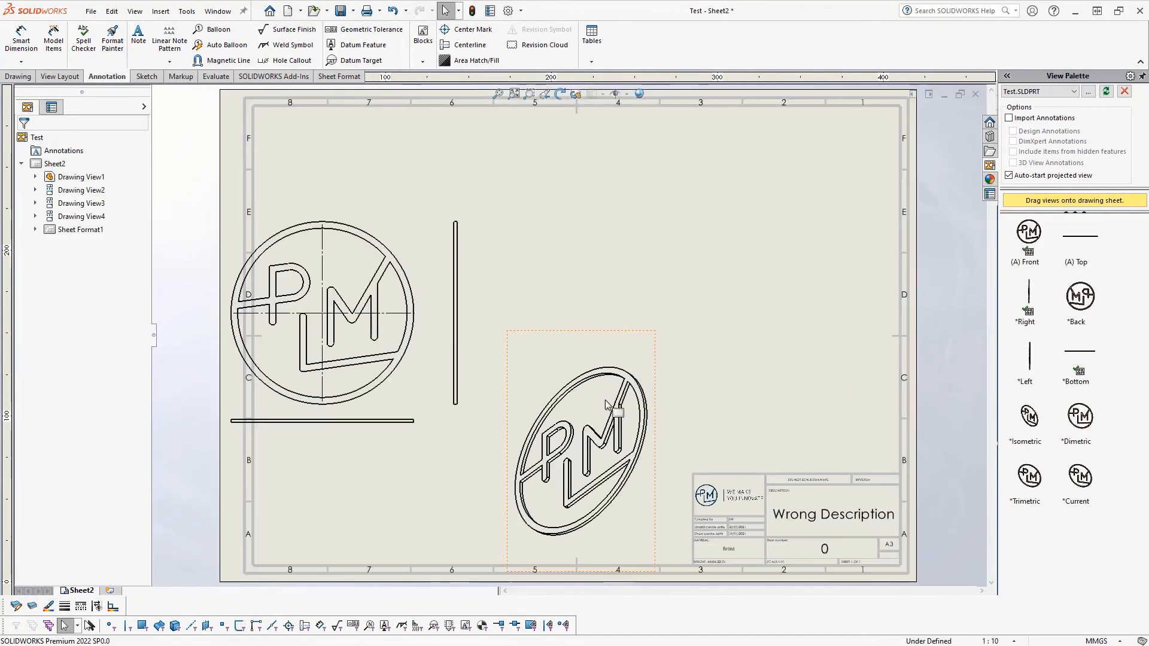
Step: Spread the drawing views across the sheet: isometric view above the title block, front view inside the border, side and bottom views spaced around it
drag(658, 353, 859, 250)
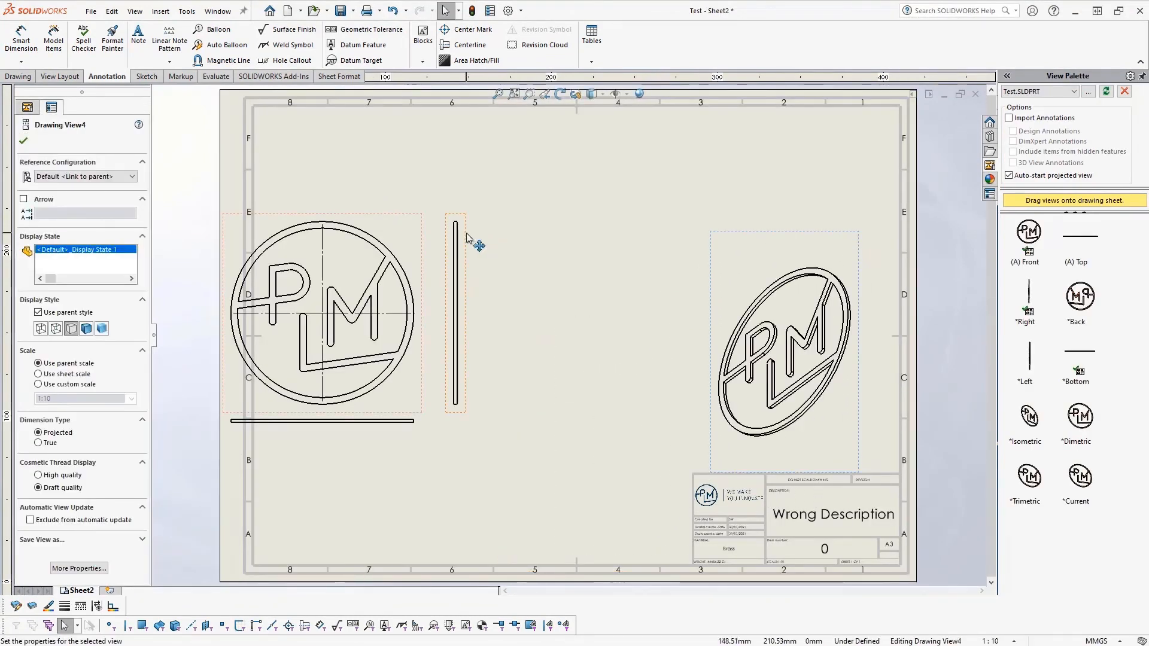
drag(467, 238, 611, 210)
drag(431, 238, 518, 250)
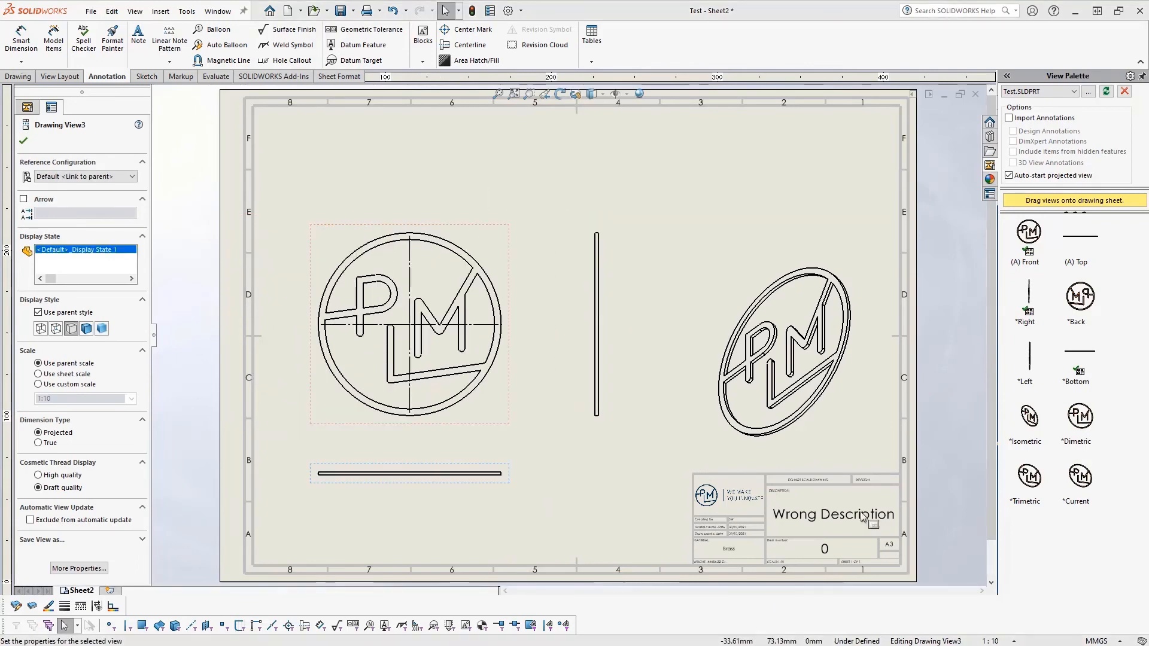
Step: Open the sheet format for editing to check the title block's description
scroll(863, 516, down, 2)
scroll(826, 507, down, 2)
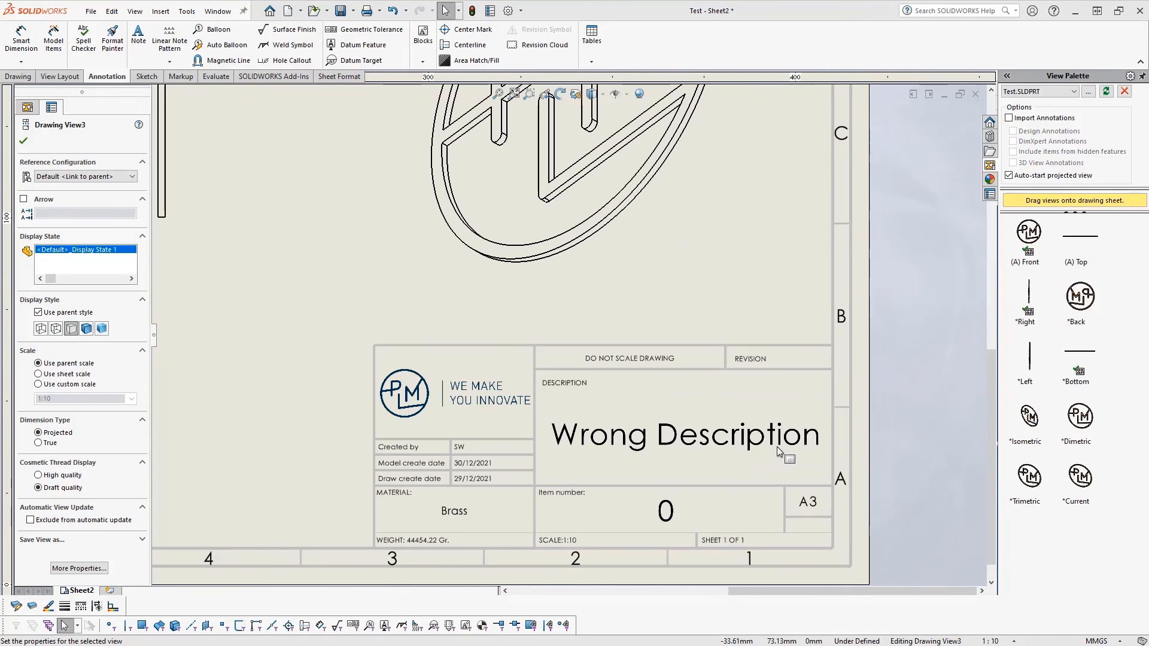
right_click(728, 440)
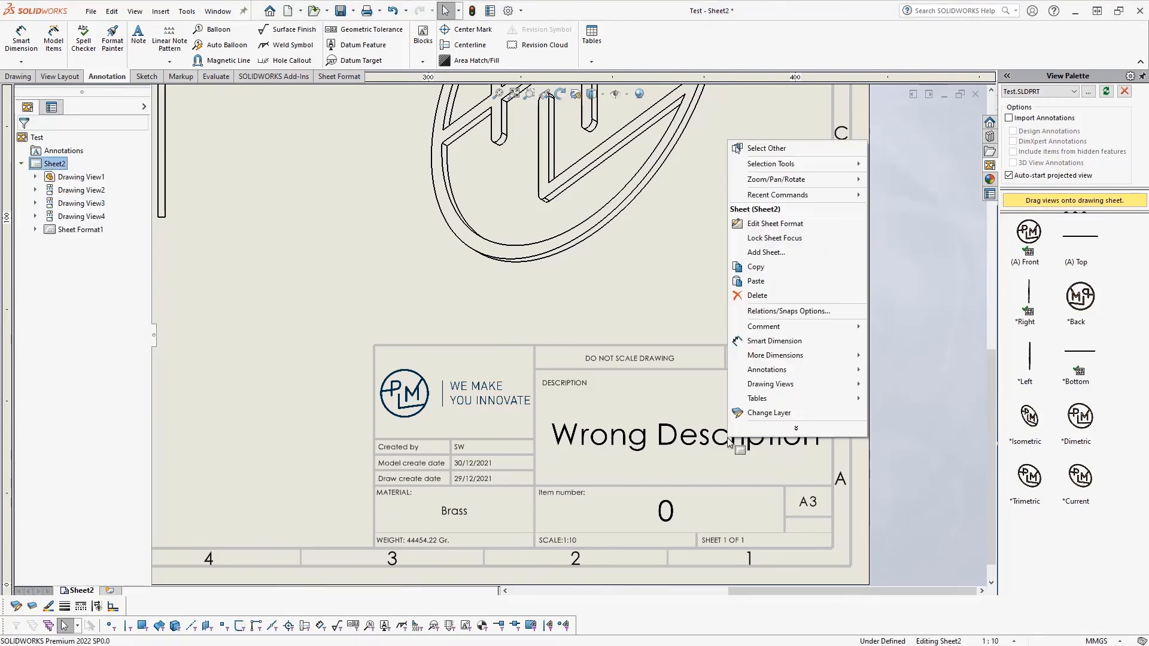
click(775, 224)
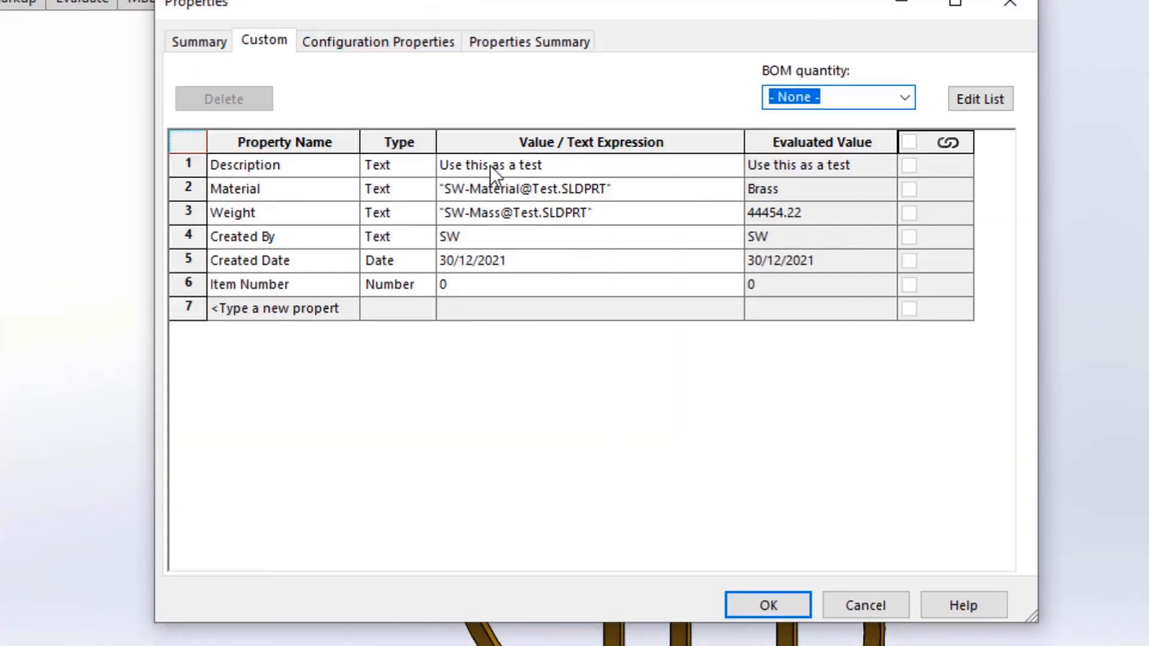
Step: Delete the Description property from the Default configuration's properties of the Test part
click(422, 44)
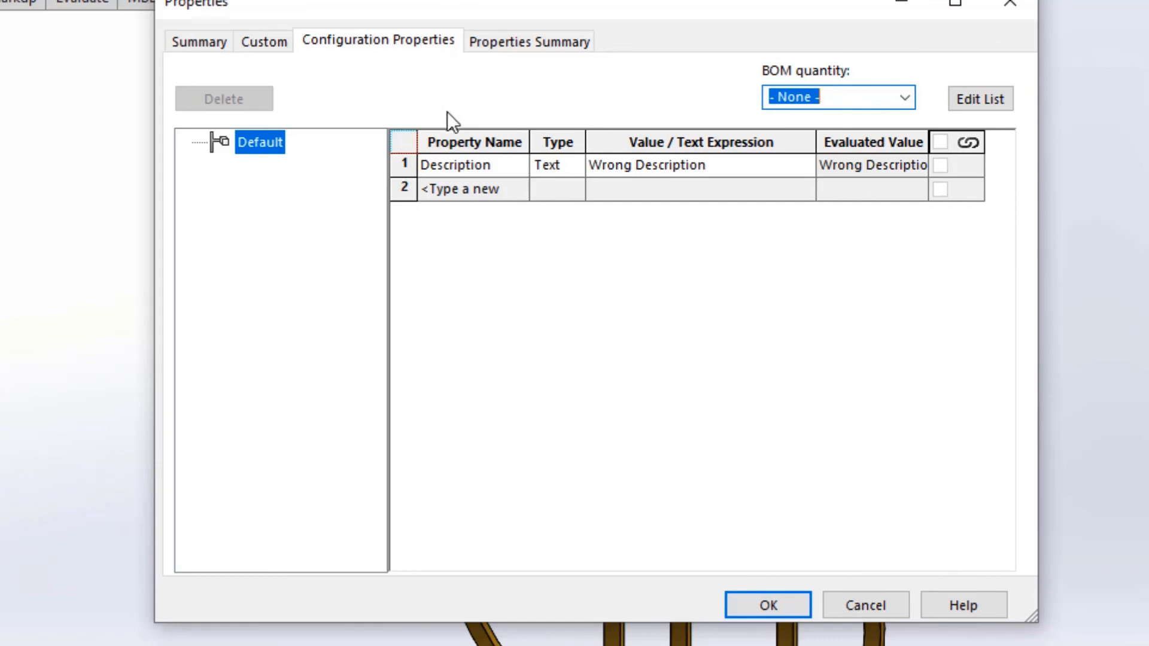
click(412, 163)
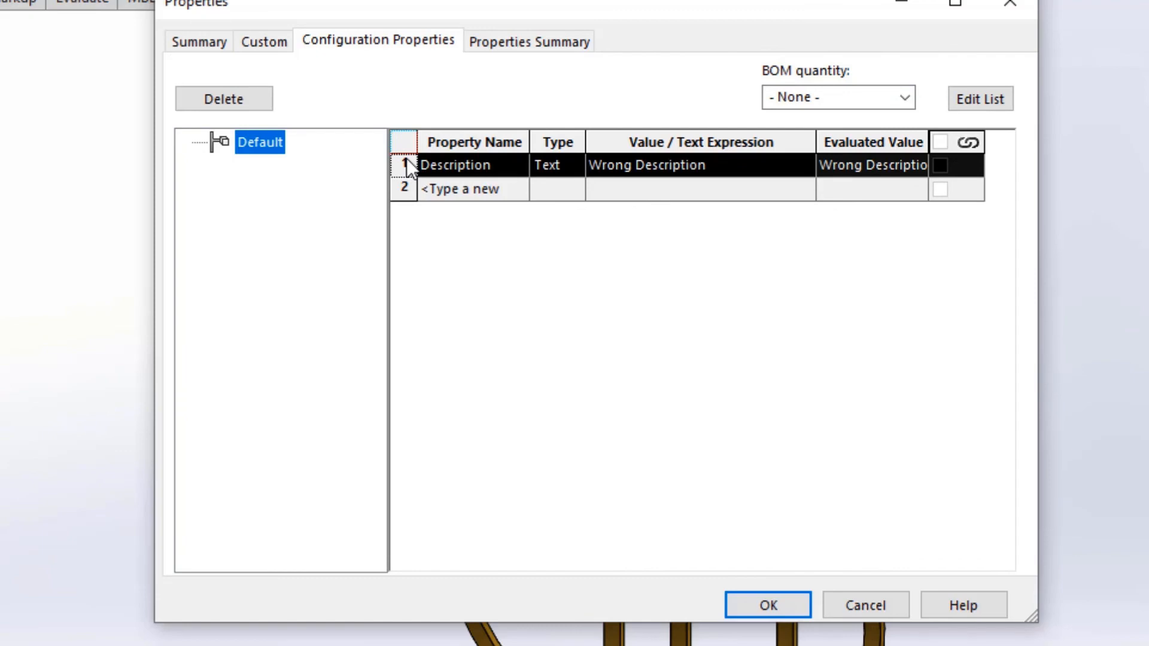
key(Delete)
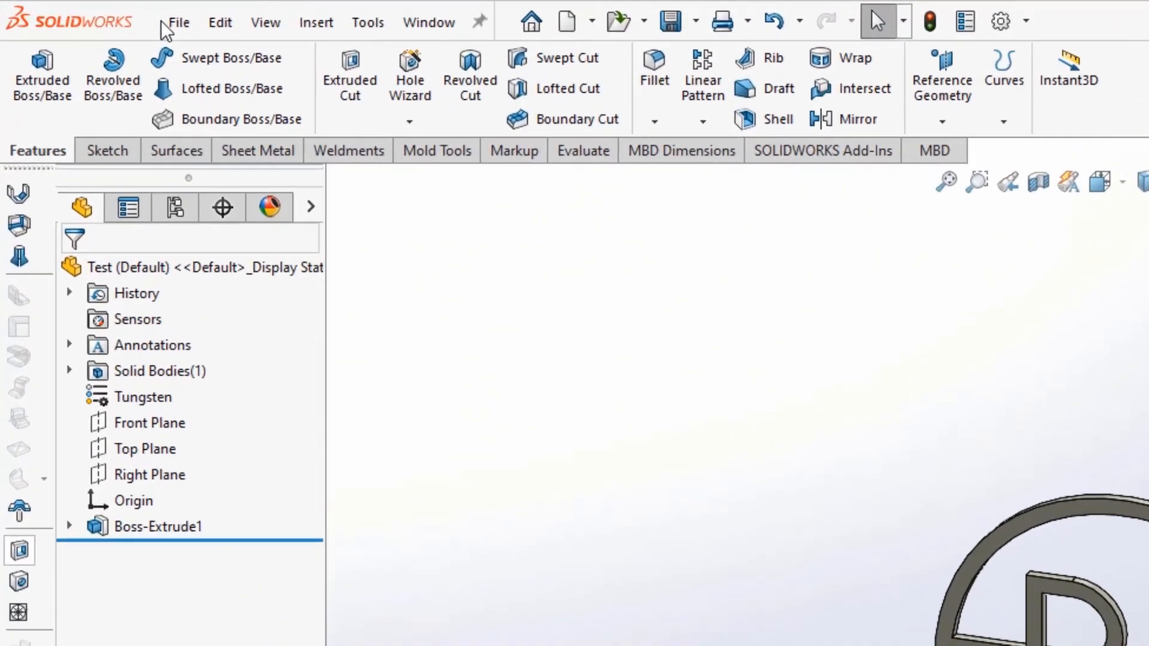
Step: Make an assembly from the Test part with the Assembly template and place the part as the first component
click(88, 11)
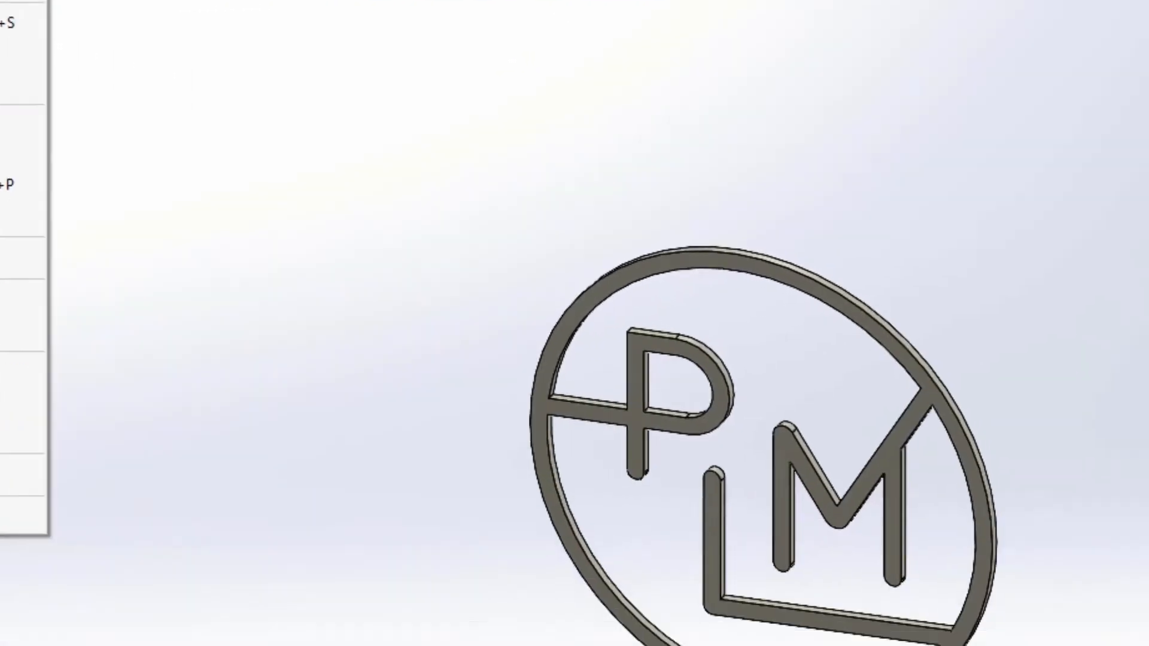
click(358, 277)
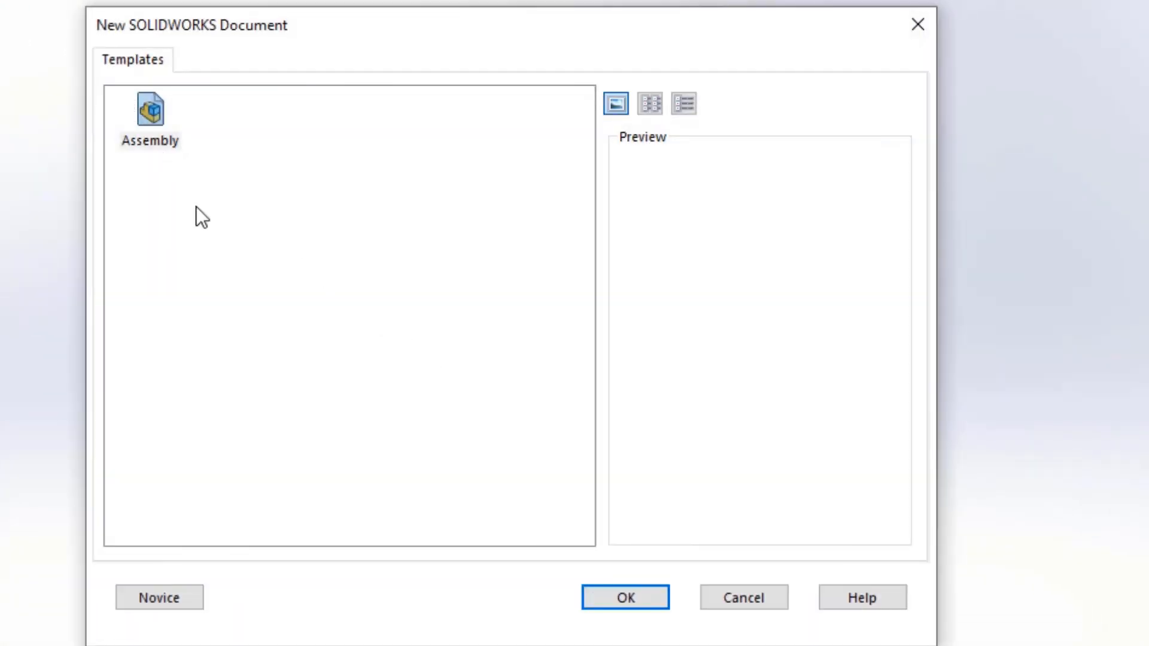
click(625, 600)
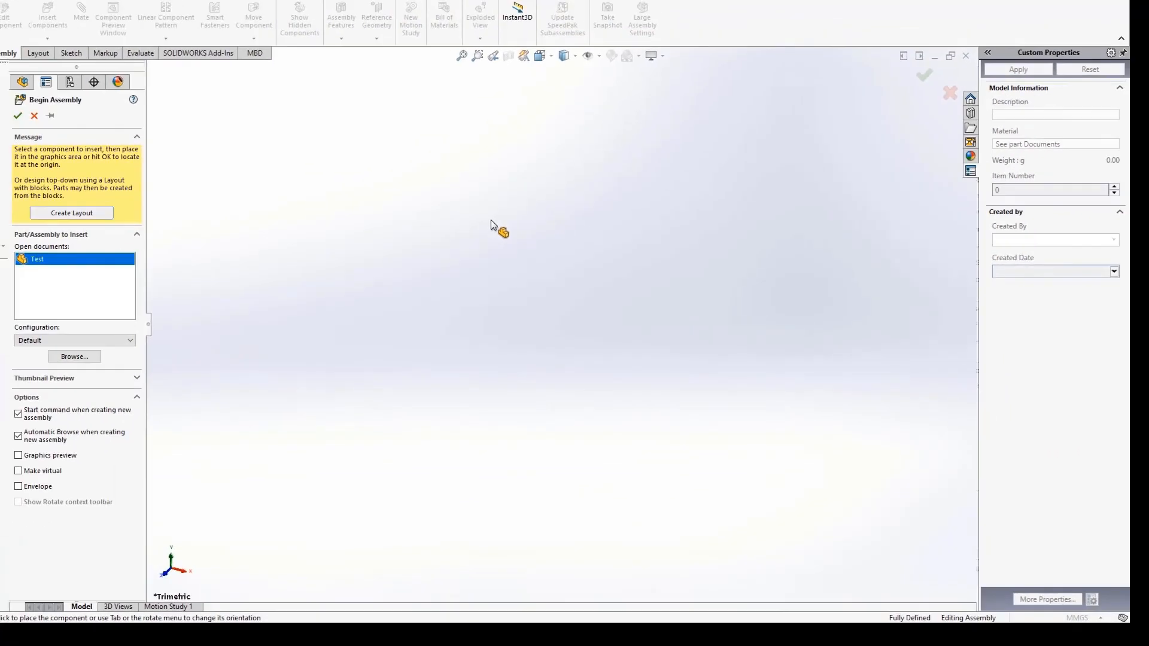
click(490, 221)
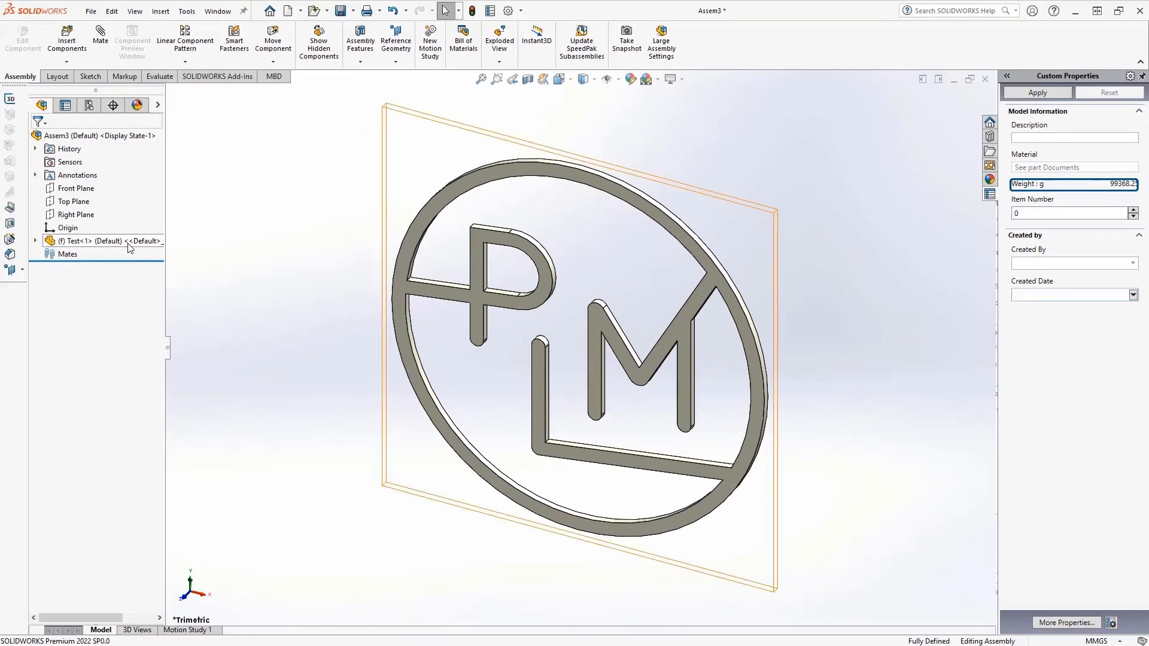
Step: Copy the Test component to add a second instance behind the first one in the assembly
click(129, 242)
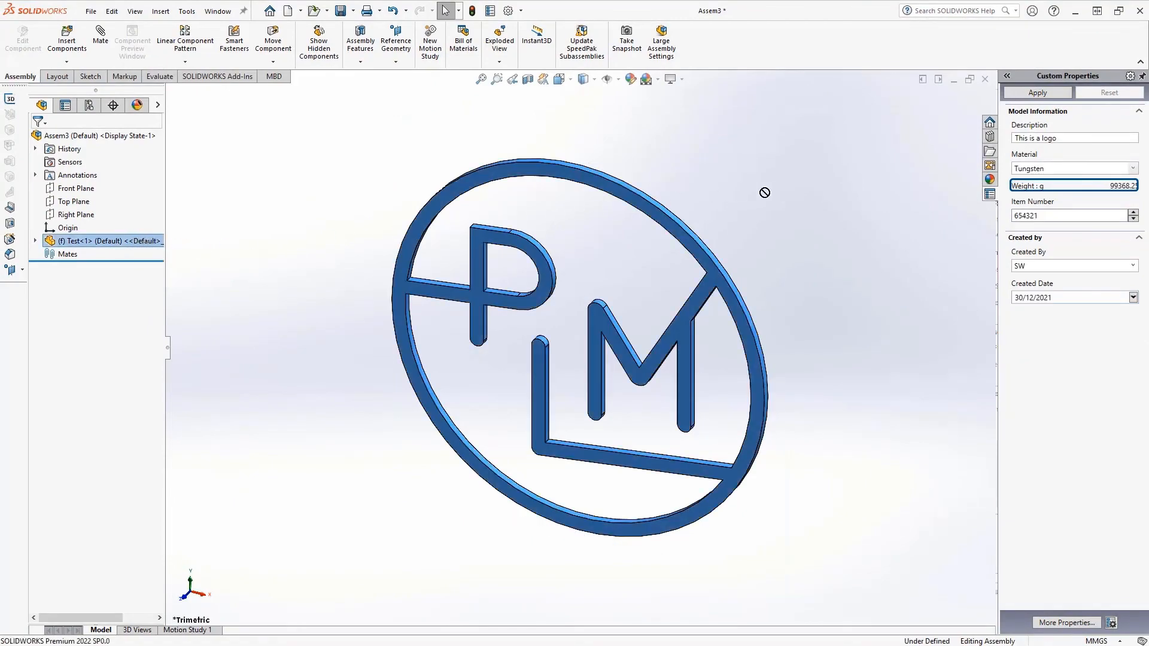
ctrl+drag(765, 193, 763, 192)
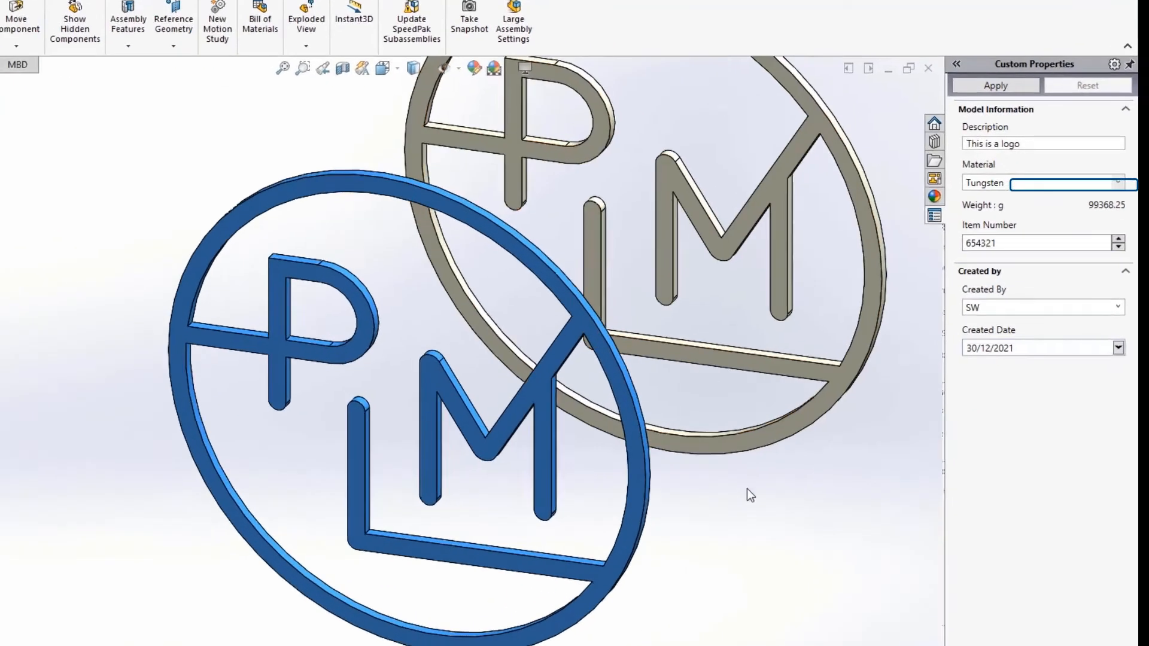
click(747, 489)
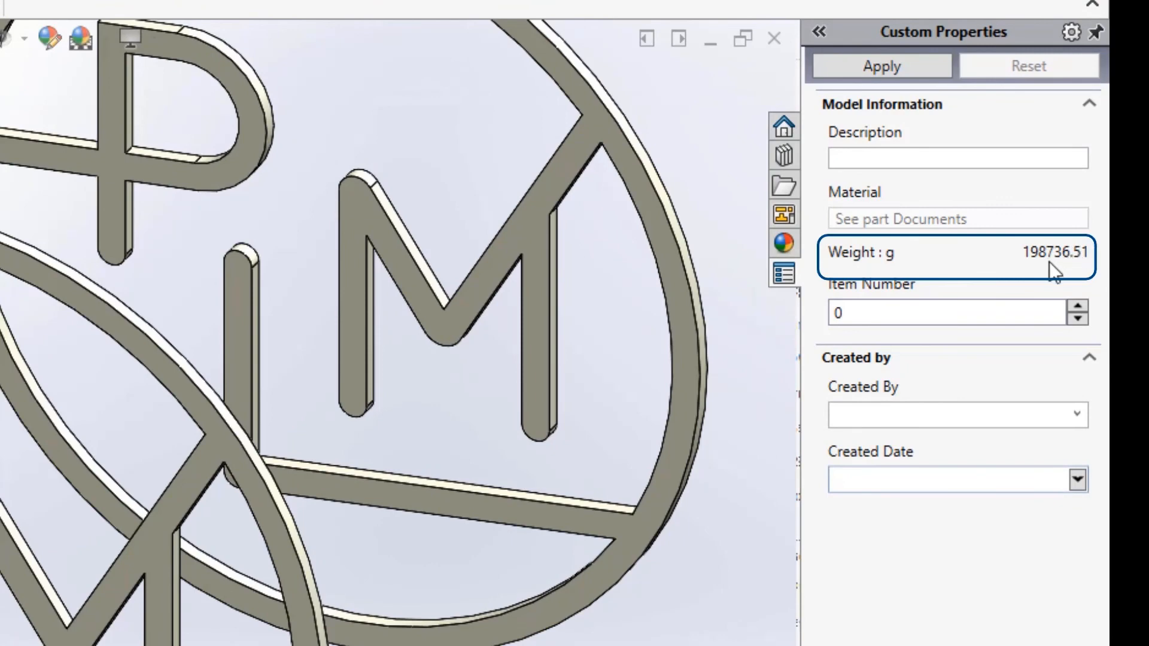
Step: Fill in the assembly's custom properties: description "test 2", item number 123456, Created By SW and Created Date 06/01/2022
click(957, 155)
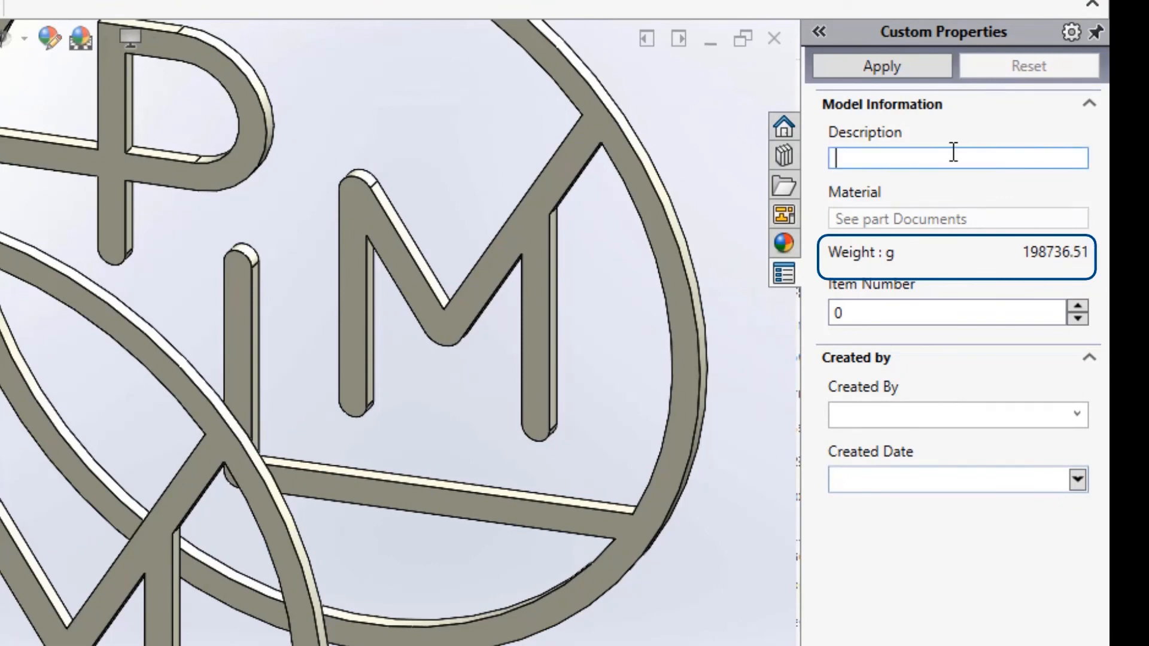
text(D)
key(BackSpace)
text(tex)
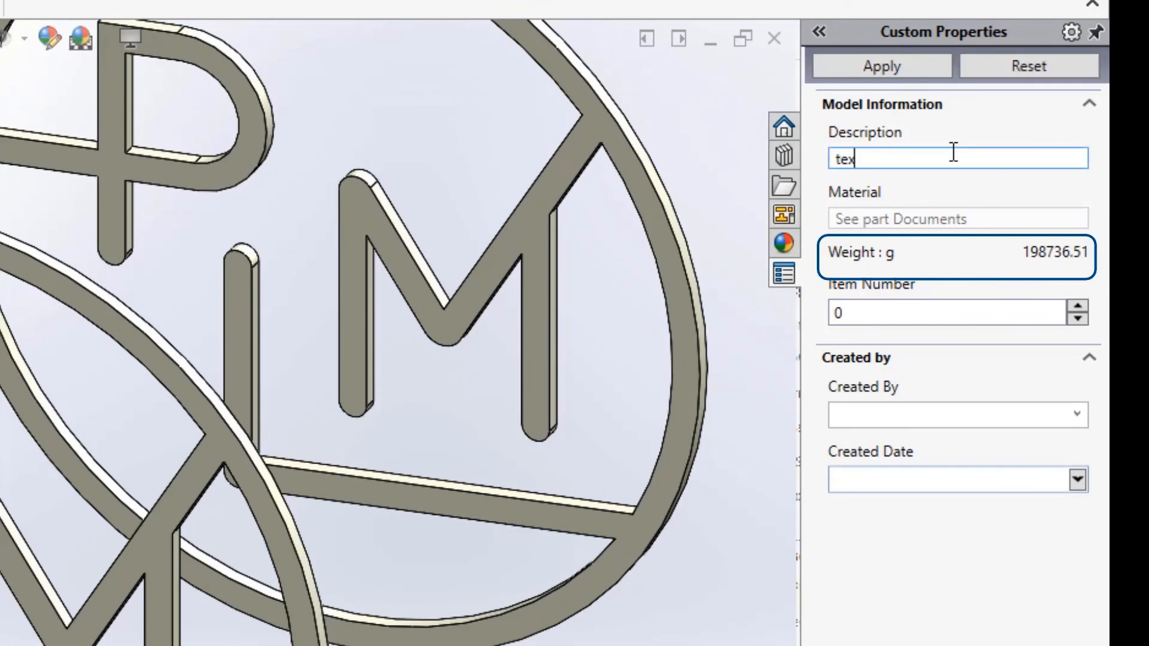
text(t 2)
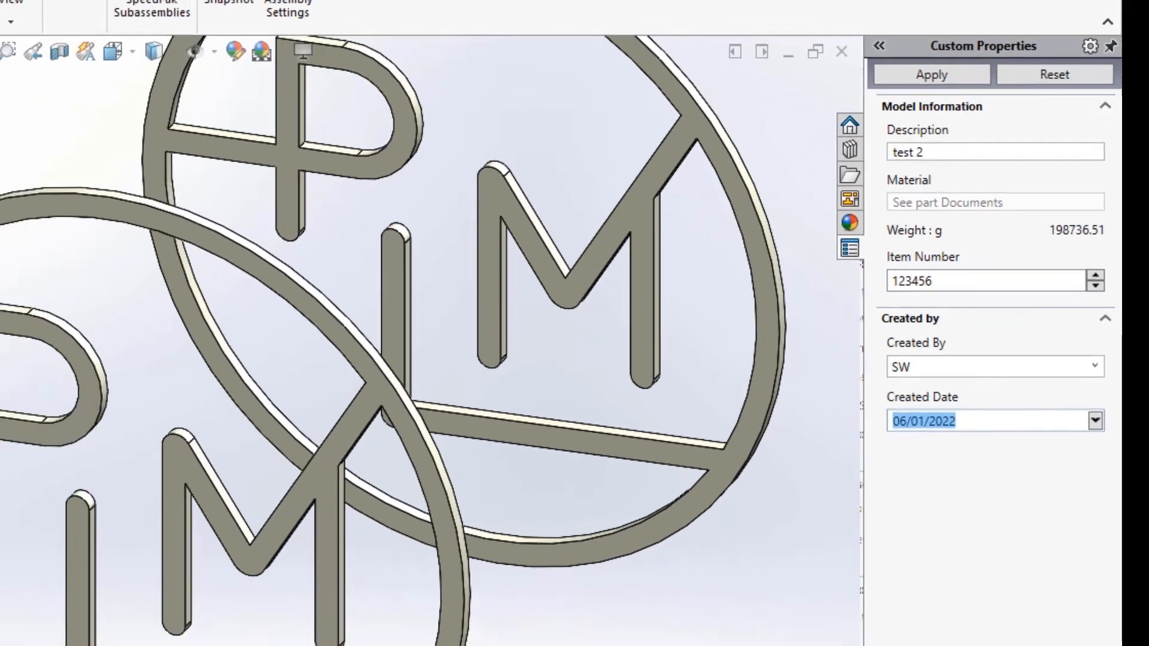
Step: Save the assembly with its custom property changes, replacing Assem1.SLDASM in the example folder
click(340, 11)
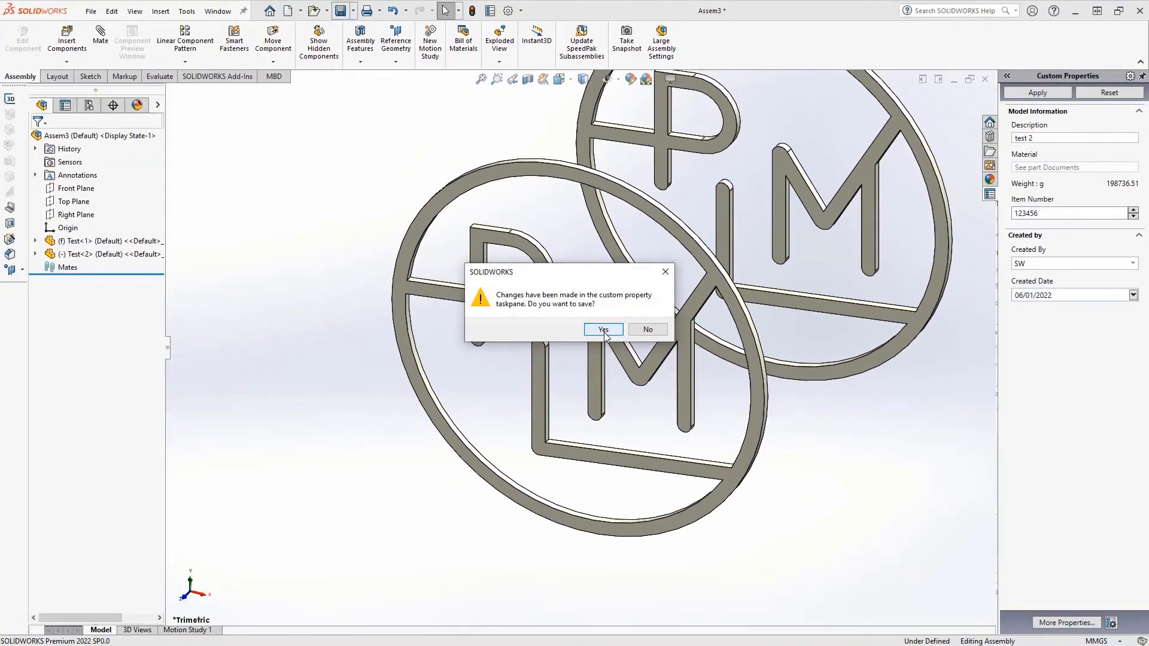
click(603, 329)
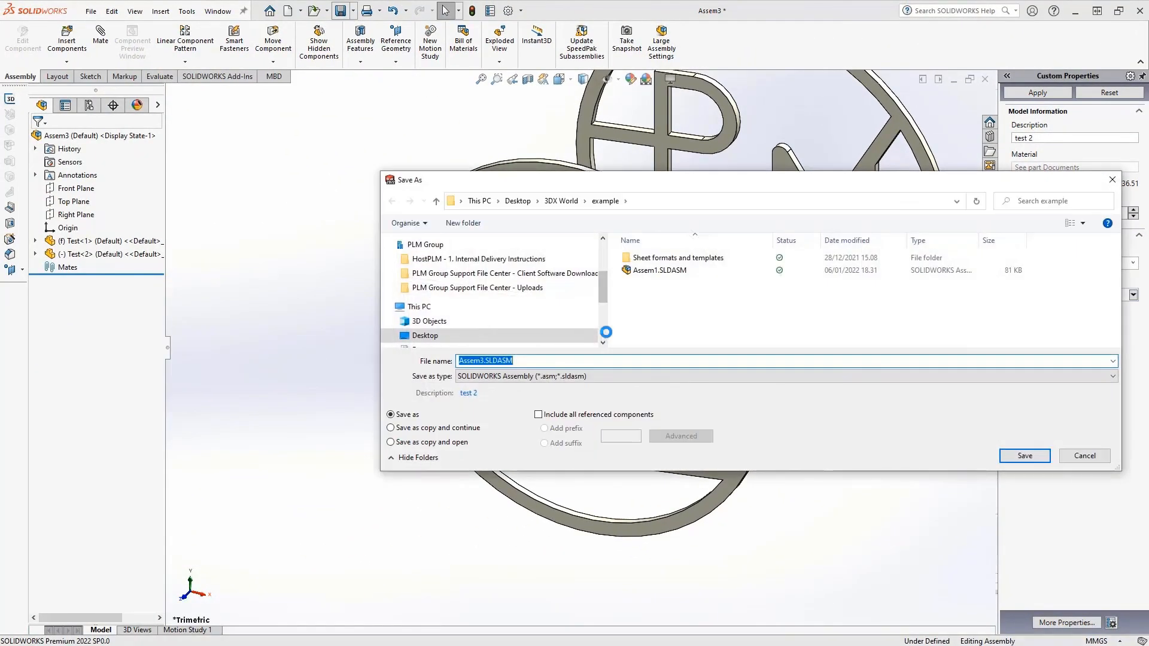
click(659, 271)
click(1024, 456)
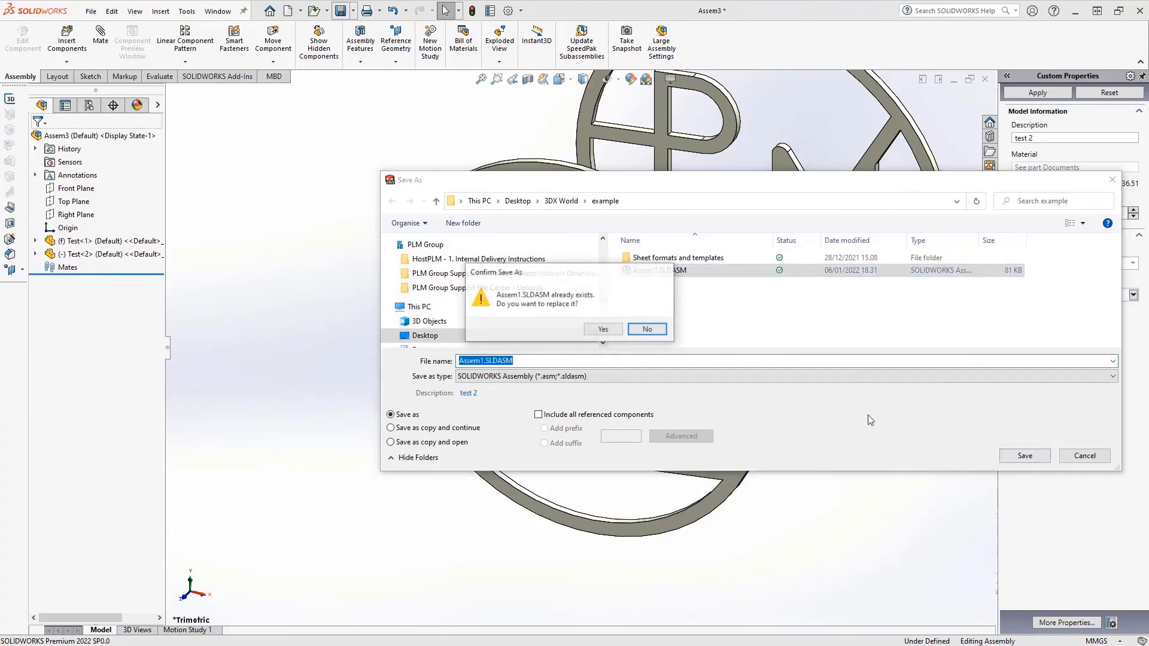
click(602, 329)
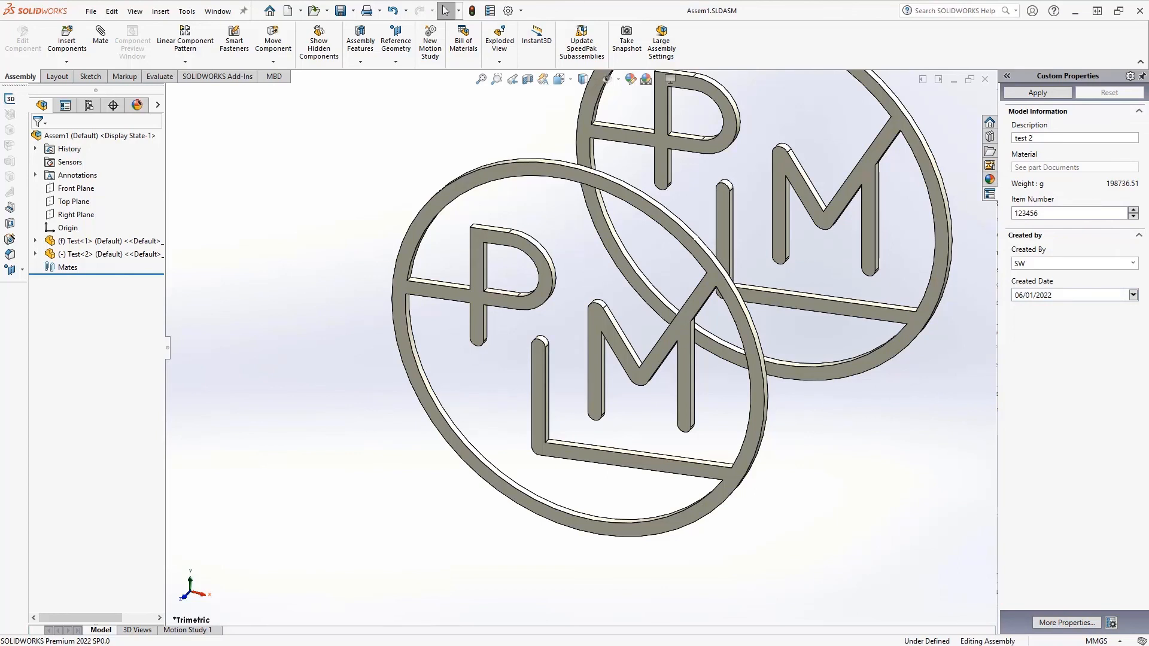
Step: Make a drawing from the assembly using the a3plm sheet format
click(95, 12)
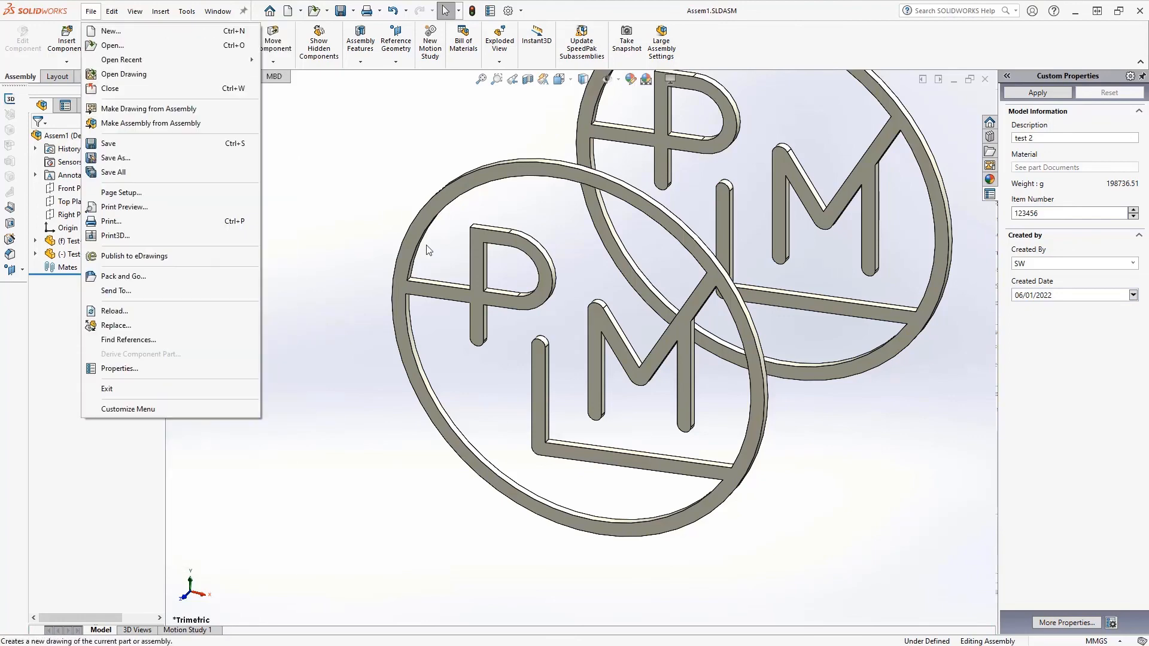
click(439, 234)
click(94, 18)
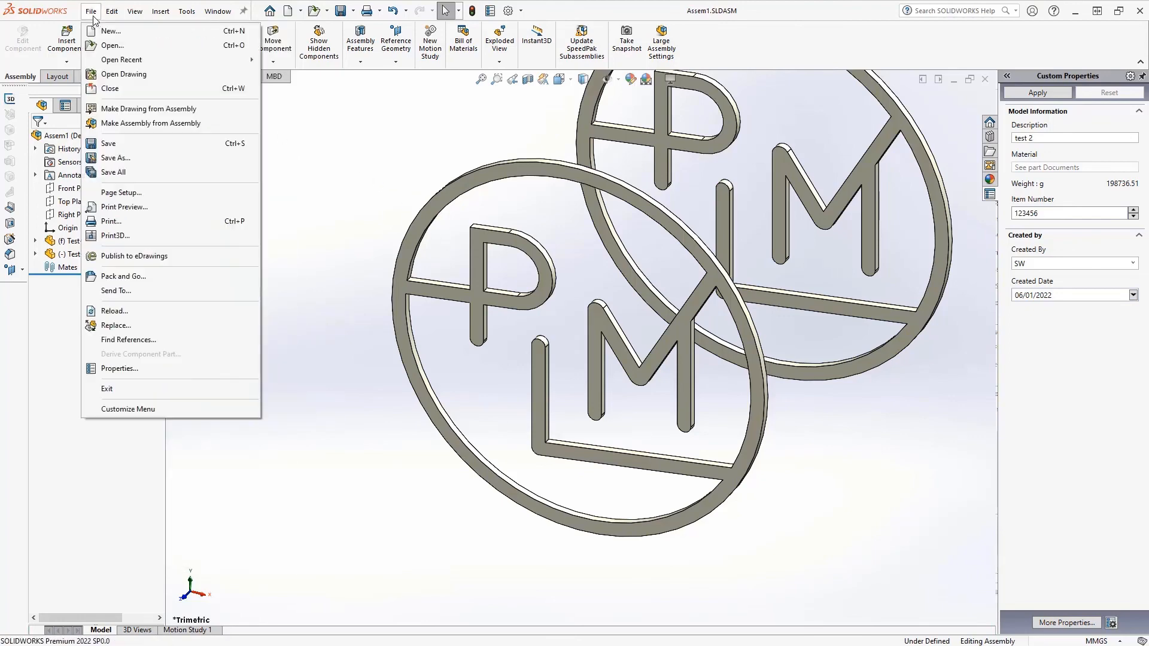
click(144, 109)
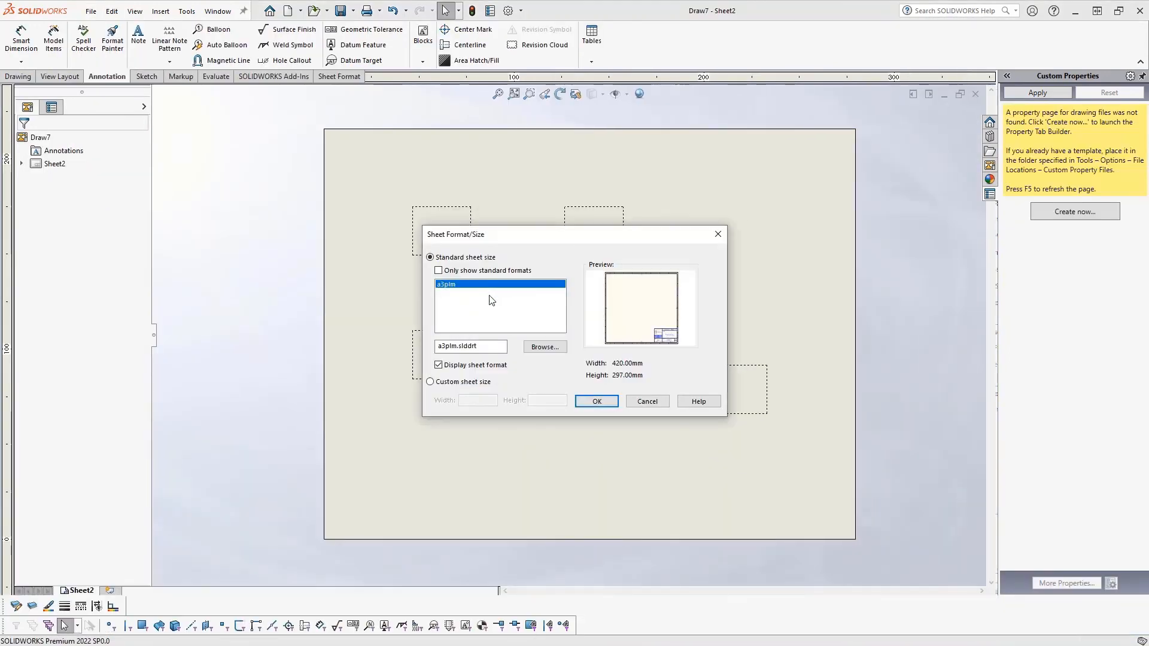
click(589, 398)
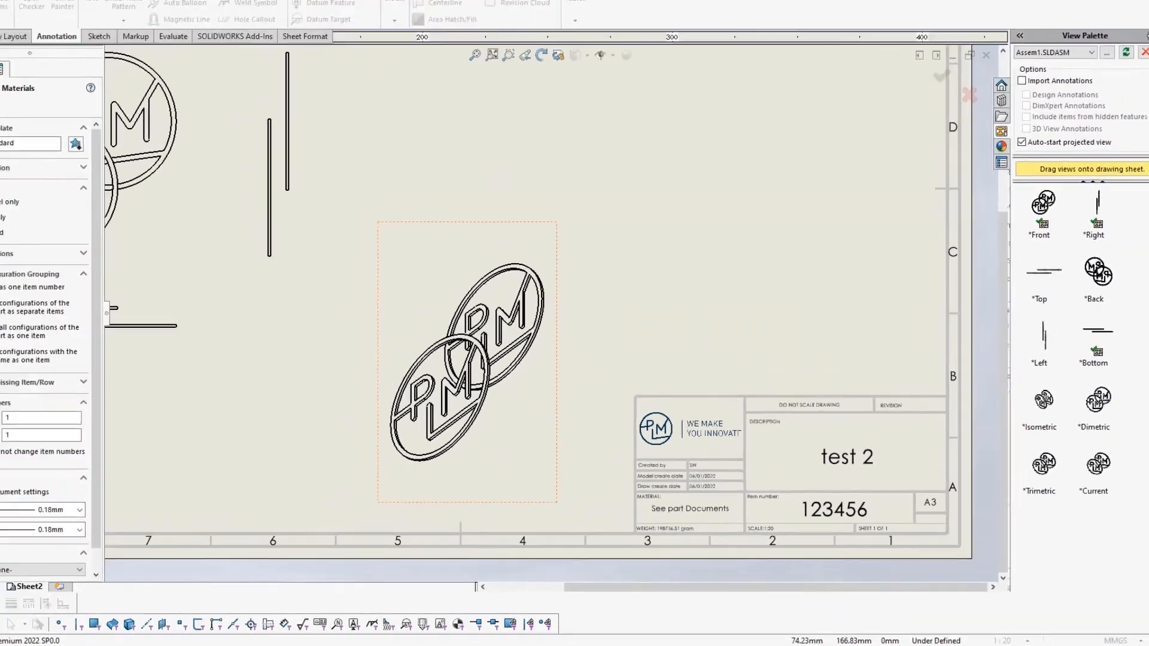
Step: Insert a bill of materials for the assembly on the sheet, above the isometric view and title block
click(22, 142)
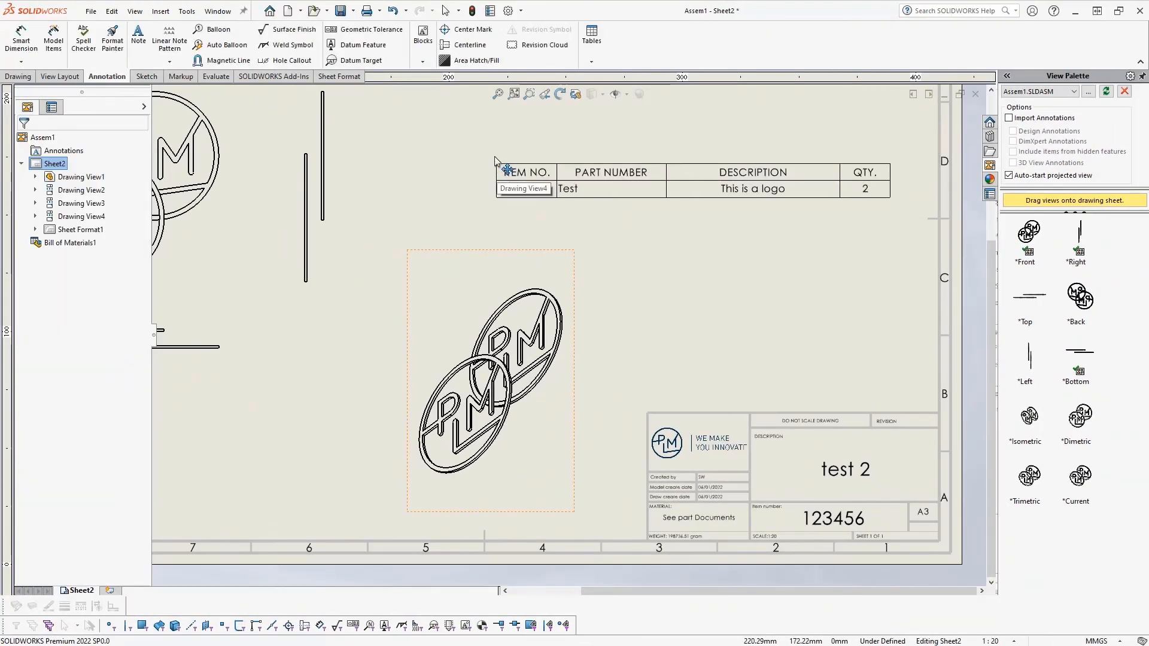
click(496, 154)
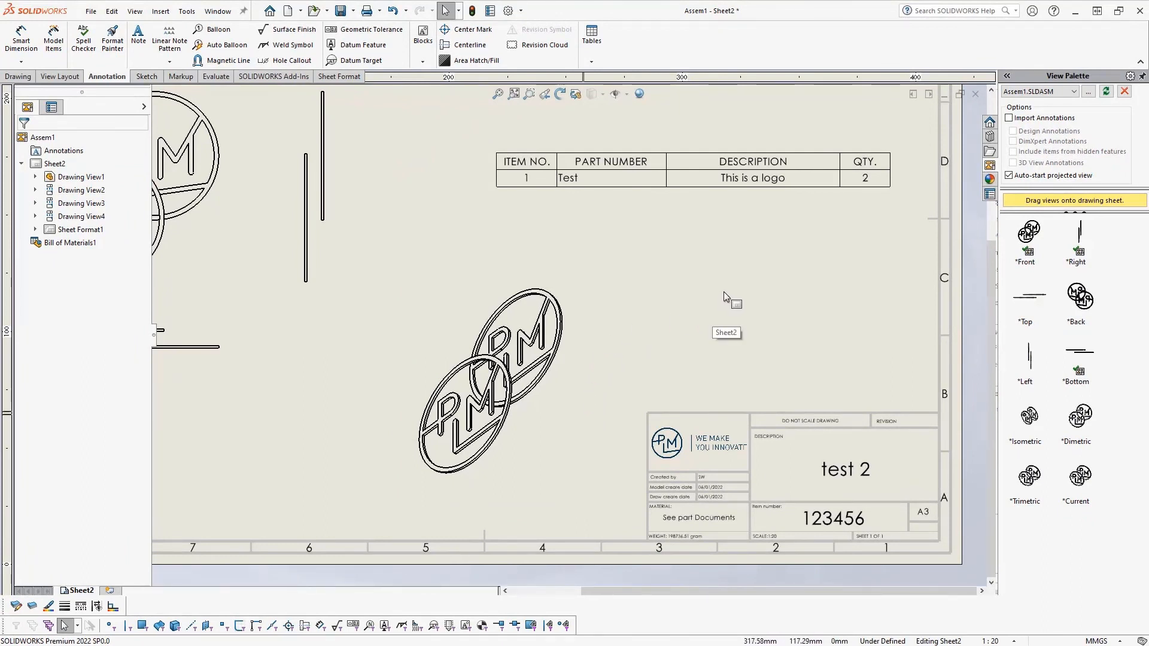
mouse_move(887, 143)
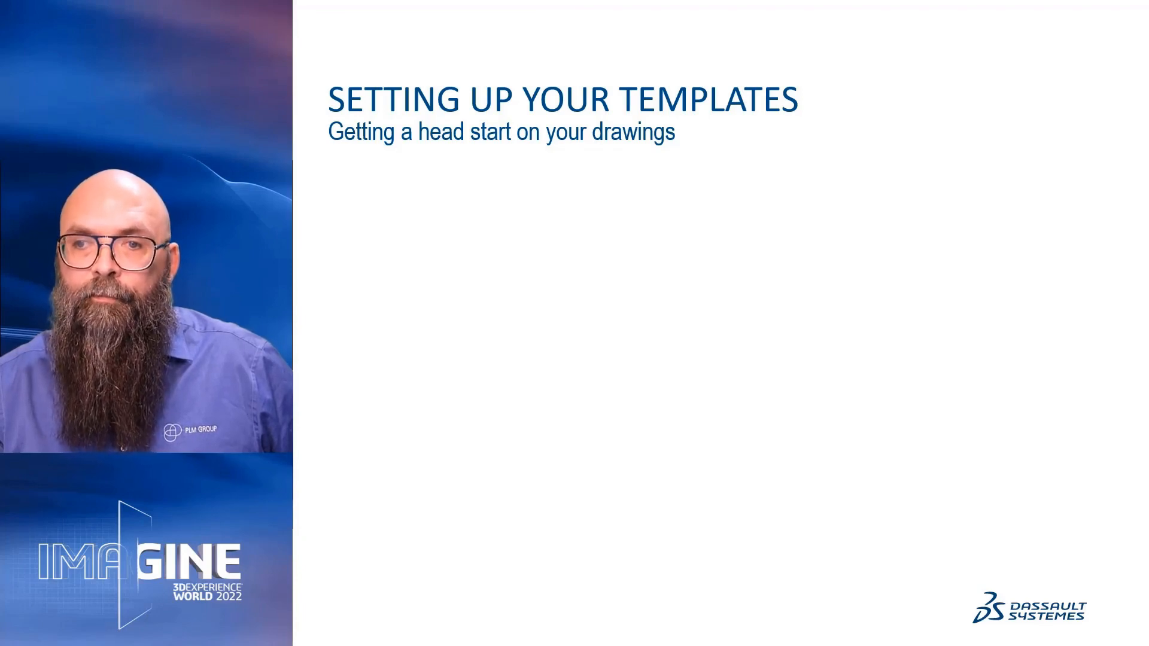
key(Right)
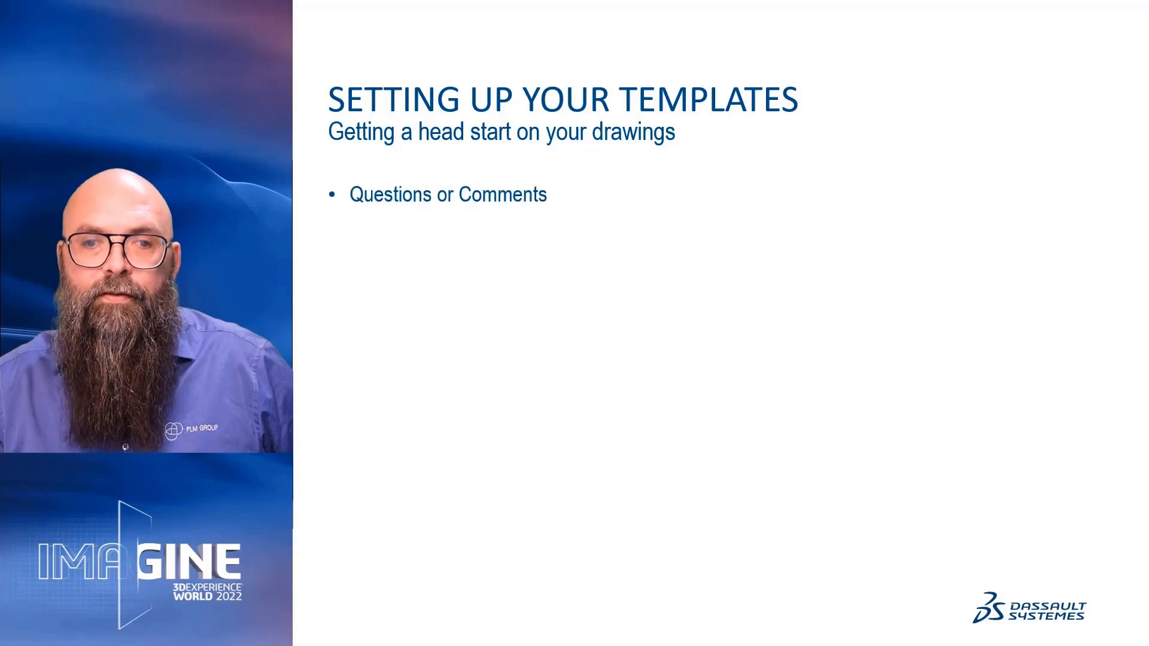